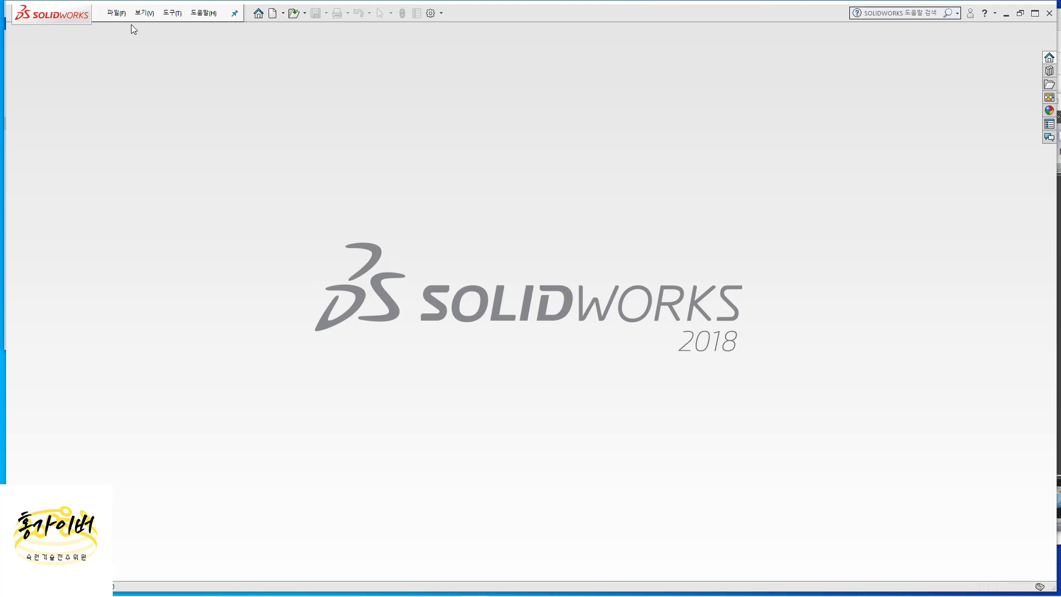
Step: Create a new part document
{"action": "left_click", "coordinate": [116, 13]}
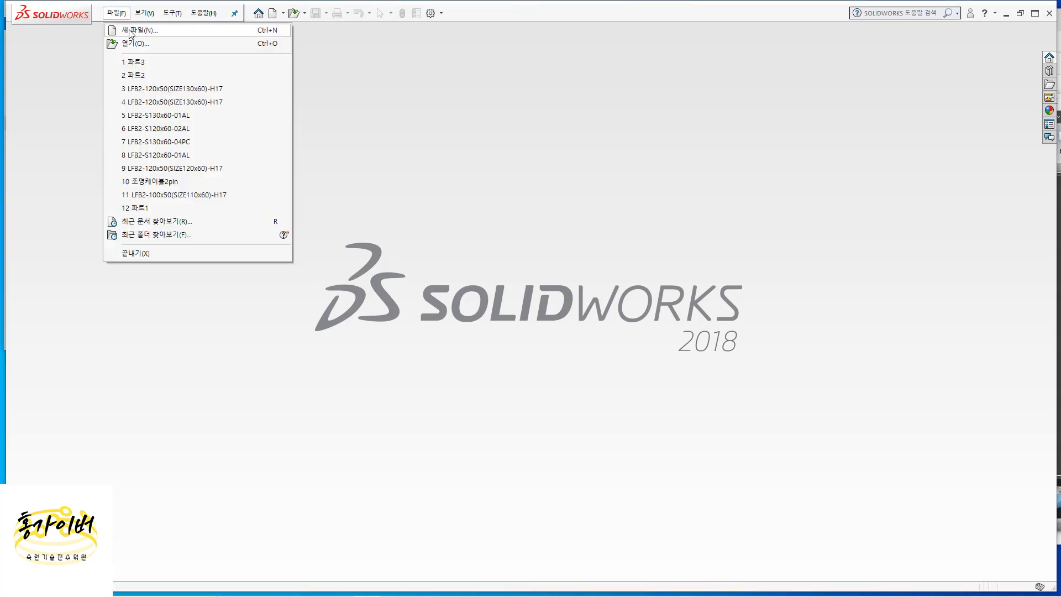
{"action": "left_click", "coordinate": [128, 29]}
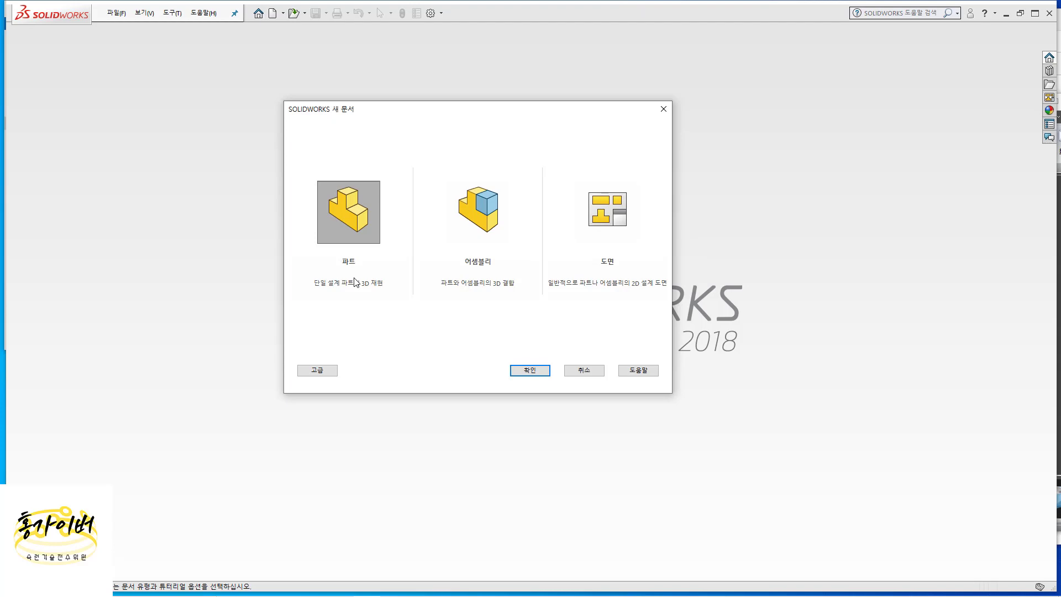
{"action": "left_click", "coordinate": [537, 373]}
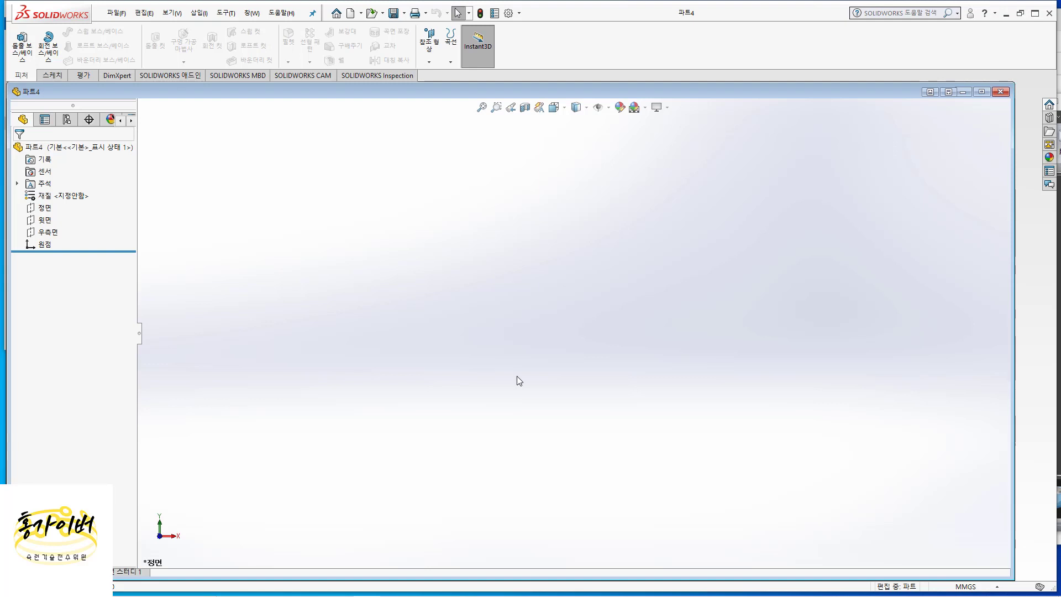
{"action": "left_click", "coordinate": [51, 75]}
{"action": "left_click", "coordinate": [24, 75]}
{"action": "left_click", "coordinate": [46, 77]}
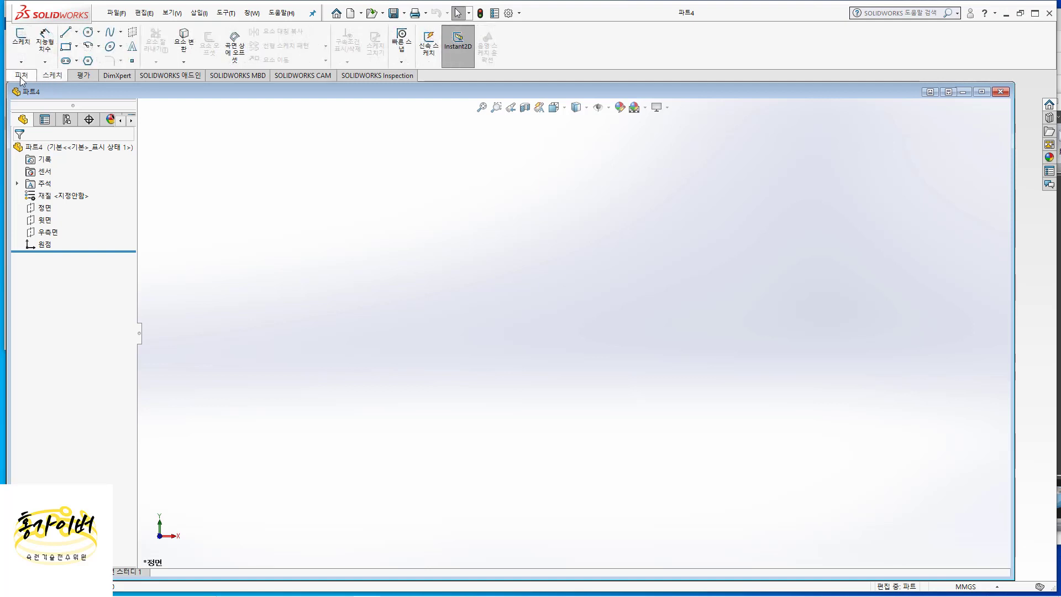
{"action": "left_click", "coordinate": [21, 76]}
{"action": "left_click", "coordinate": [51, 77]}
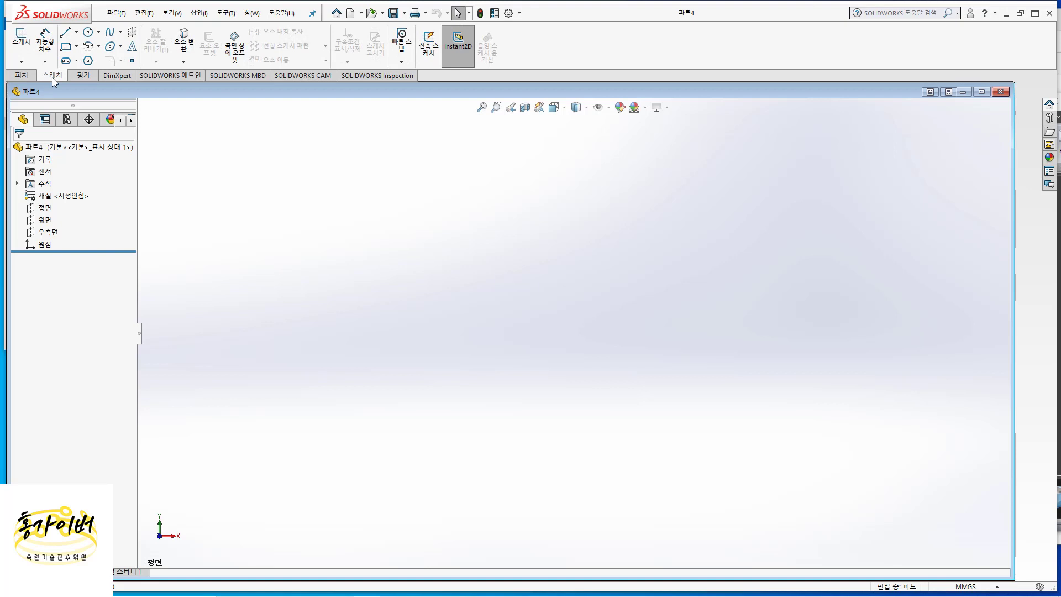
Step: Examine the orientation of the Front, Top and Right reference planes in the empty part
{"action": "left_click", "coordinate": [49, 208]}
{"action": "left_click", "coordinate": [50, 220]}
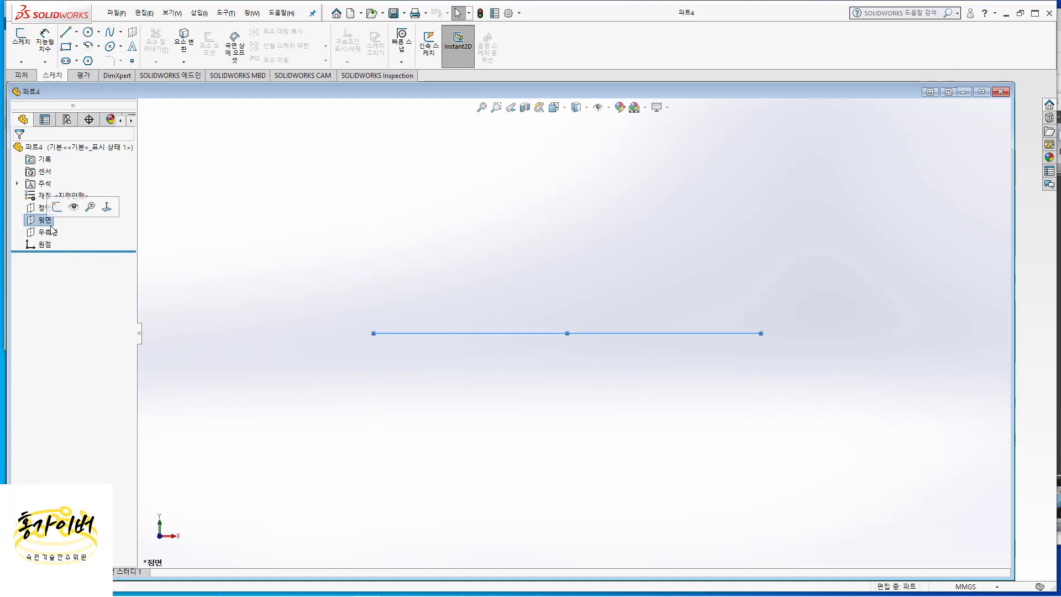
{"action": "left_click", "coordinate": [49, 232]}
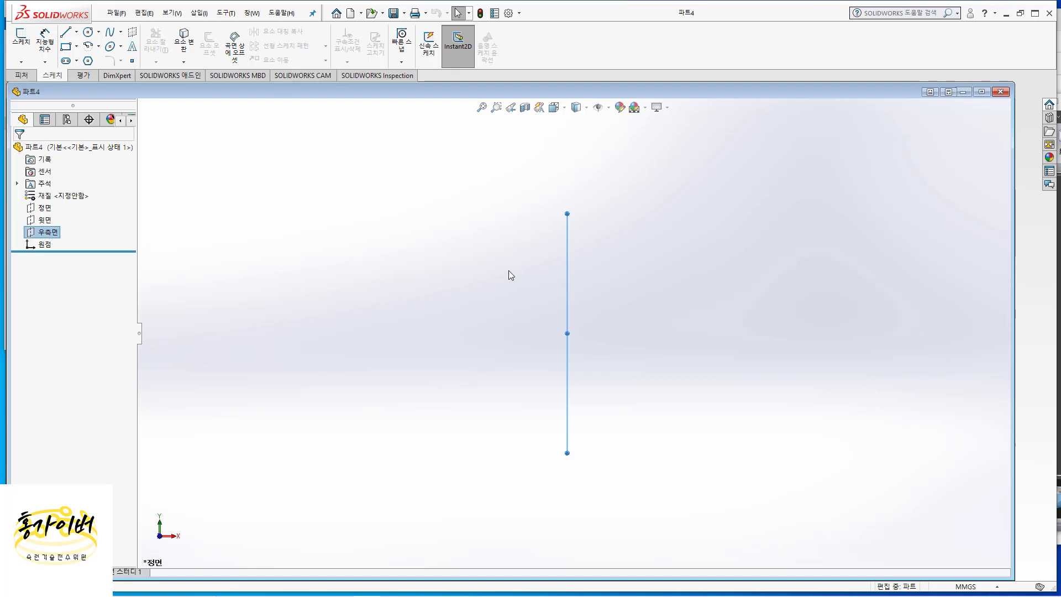
{"action": "middle_click_drag", "start_coordinate": [511, 276], "coordinate": [470, 279]}
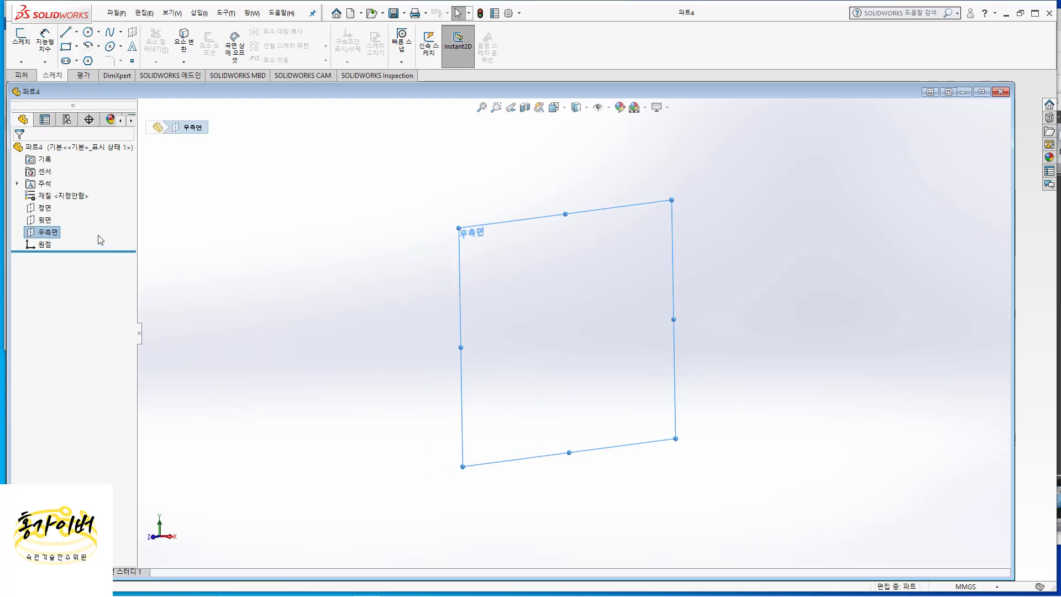
{"action": "left_click", "coordinate": [39, 221]}
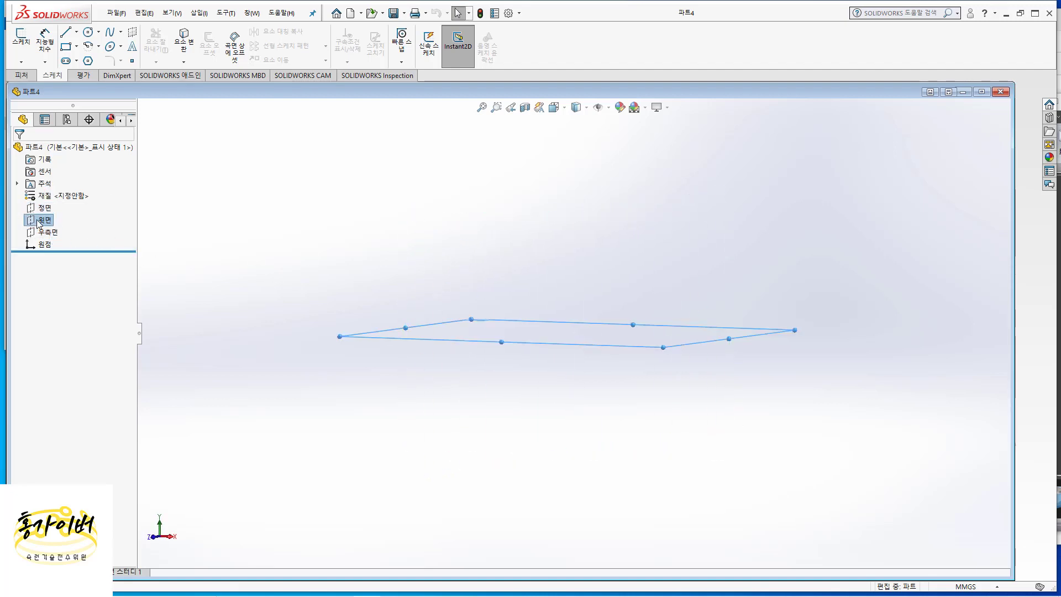
{"action": "left_click", "coordinate": [35, 209]}
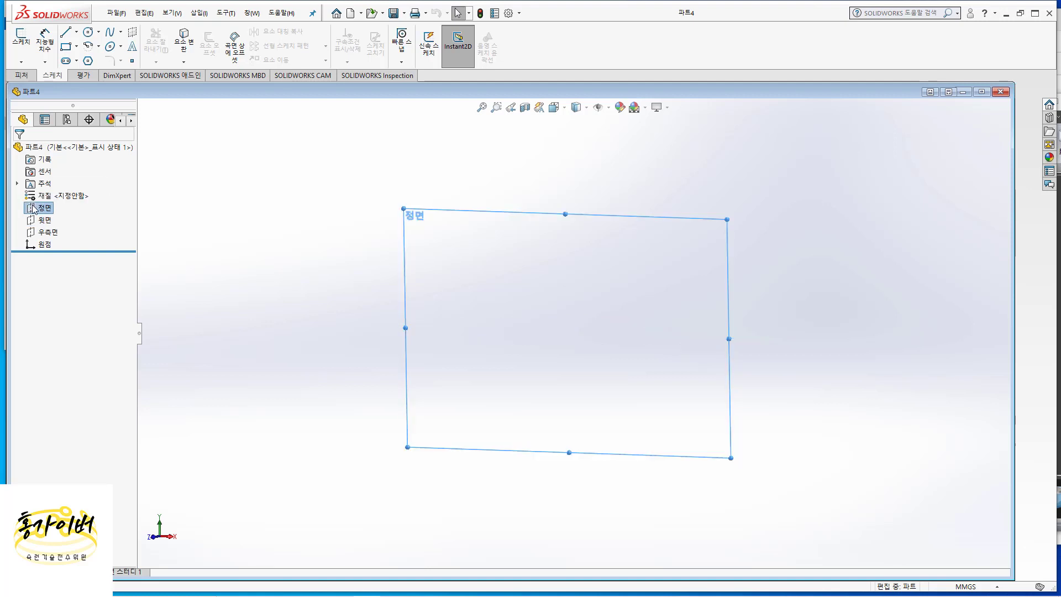
{"action": "left_click", "coordinate": [41, 220]}
Step: Start a sketch on the Front plane
{"action": "left_click", "coordinate": [34, 208]}
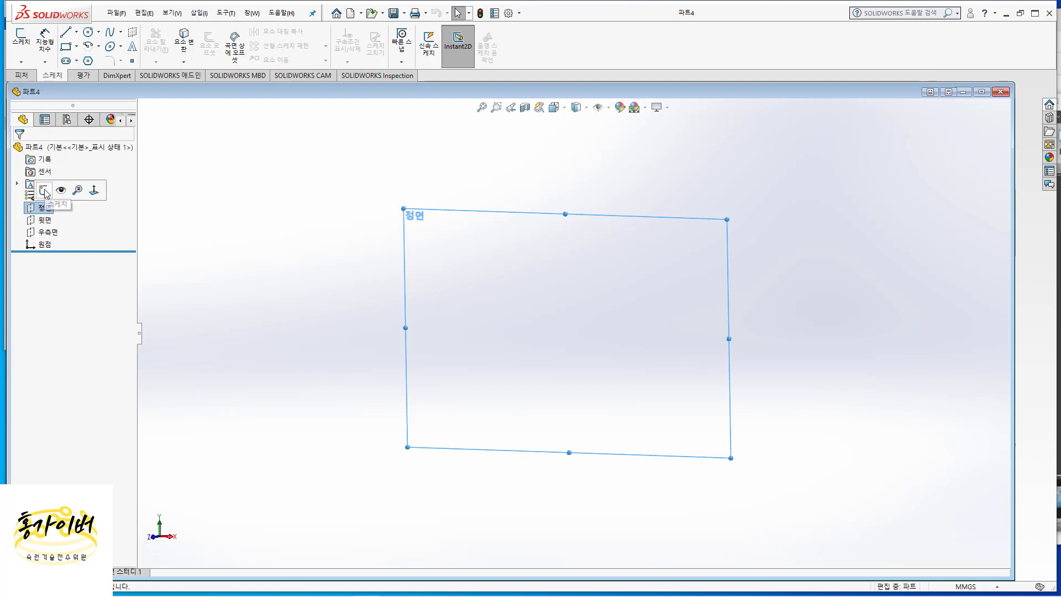
{"action": "left_click", "coordinate": [45, 190]}
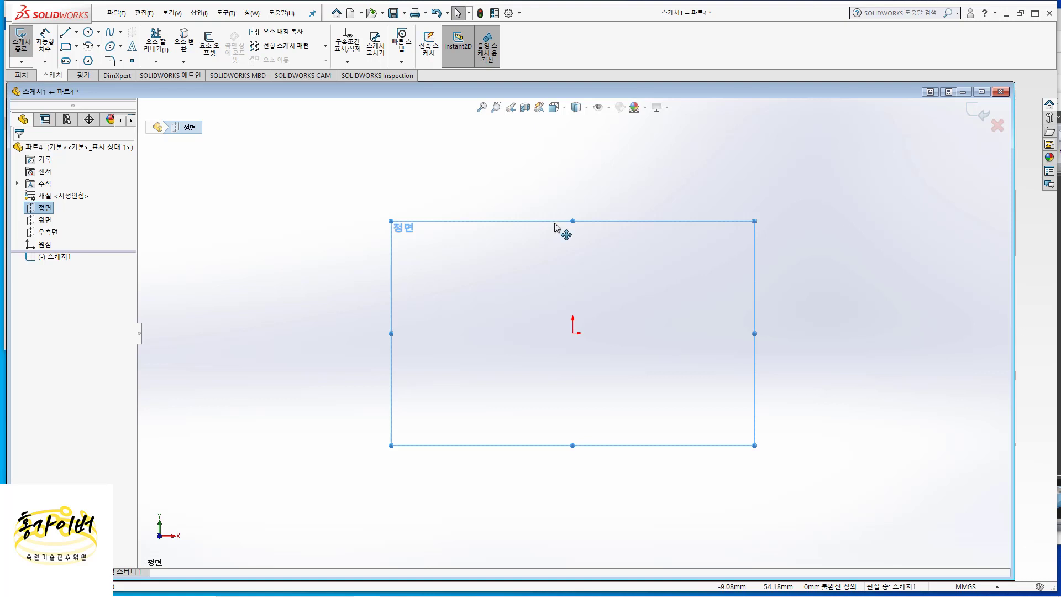
Step: Switch to the PDF exam drawing, place it beside the model window and examine the views and dimensions on page 1
{"action": "key", "text": "alt+Tab"}
{"action": "key", "text": "alt+Tab"}
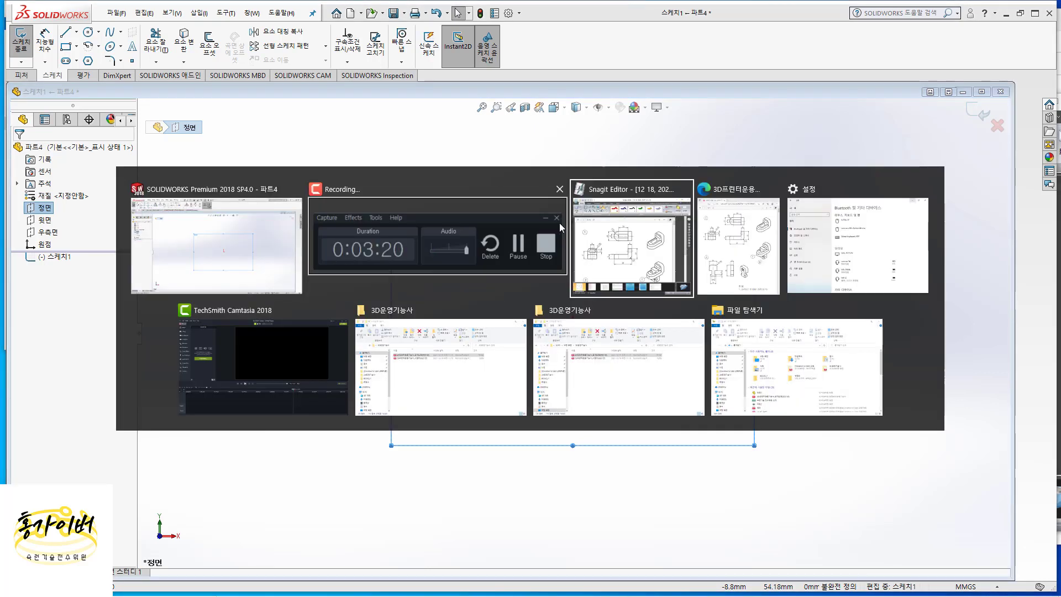
{"action": "key", "text": "alt+Tab"}
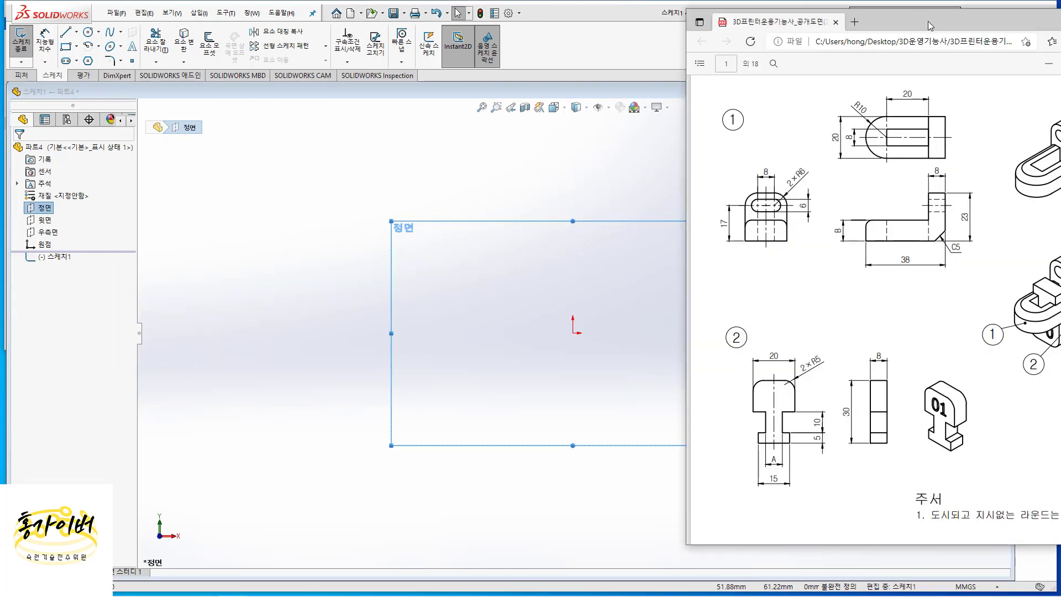
{"action": "left_click_drag", "start_coordinate": [927, 21], "coordinate": [805, 29]}
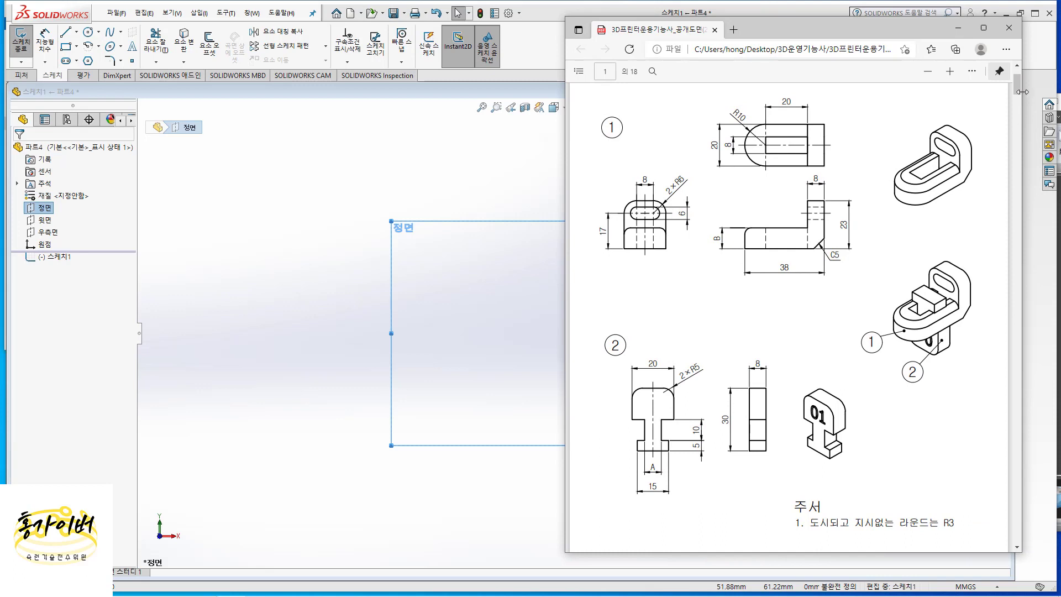
{"action": "scroll", "coordinate": [1020, 83], "scroll_direction": "up", "scroll_amount": 2}
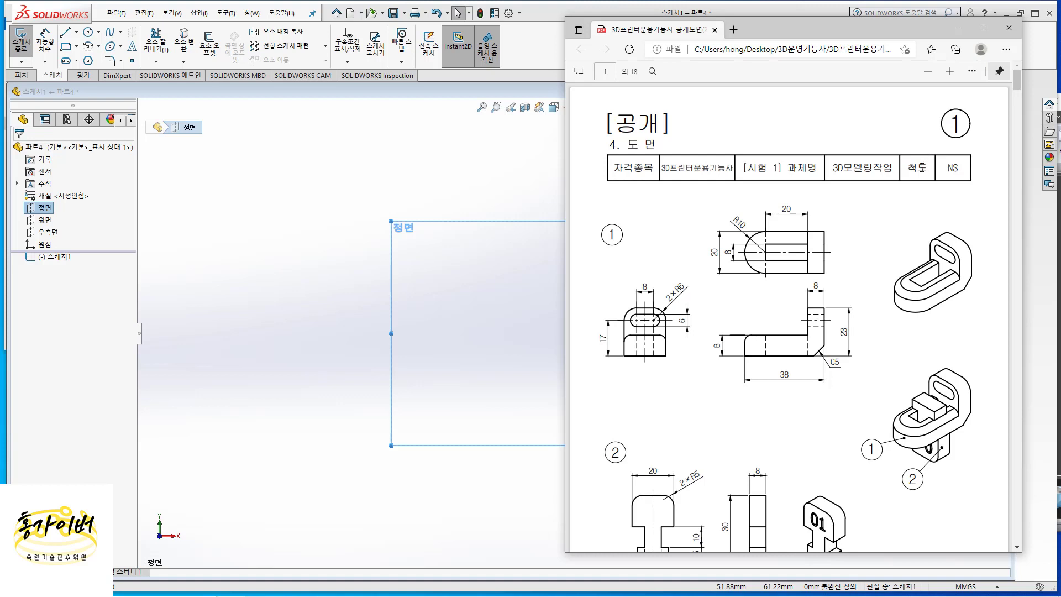
{"action": "scroll", "coordinate": [904, 193], "scroll_direction": "down", "scroll_amount": 1}
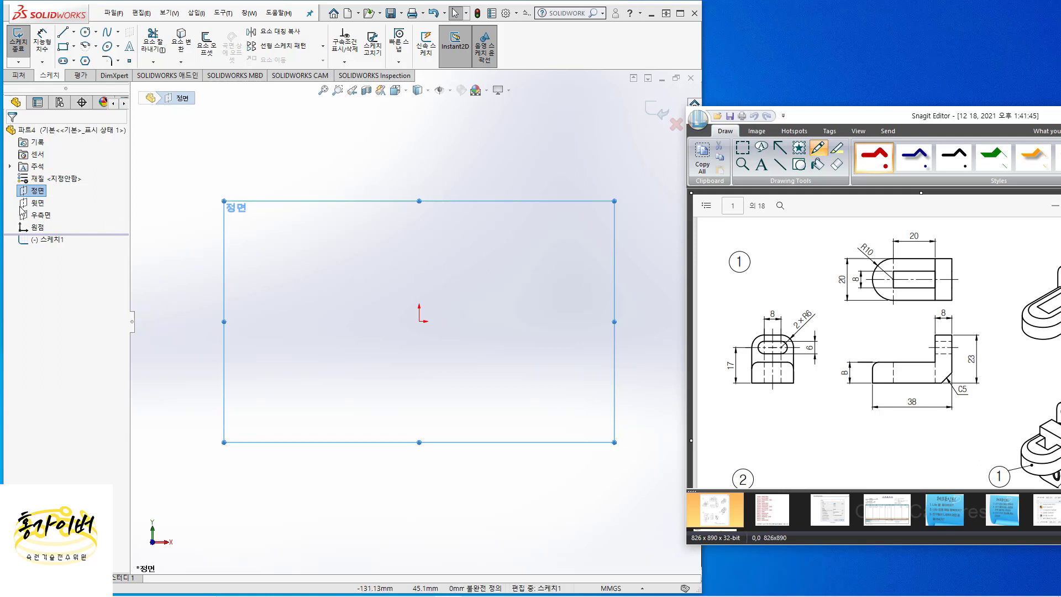
Step: Leave the empty Front plane sketch and start a sketch on the Top plane instead
{"action": "left_click", "coordinate": [18, 41]}
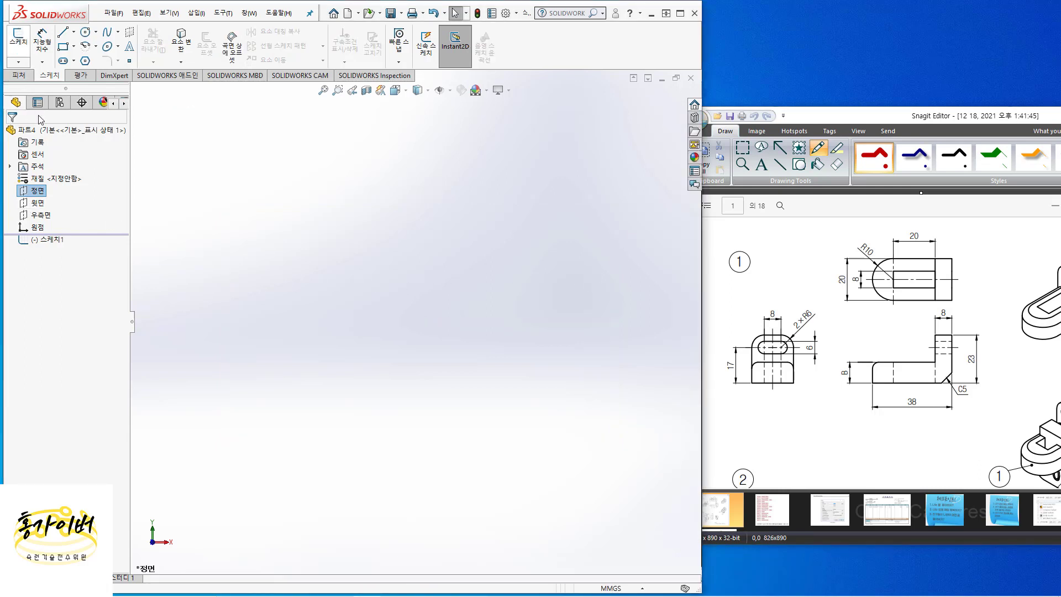
{"action": "left_click", "coordinate": [38, 204]}
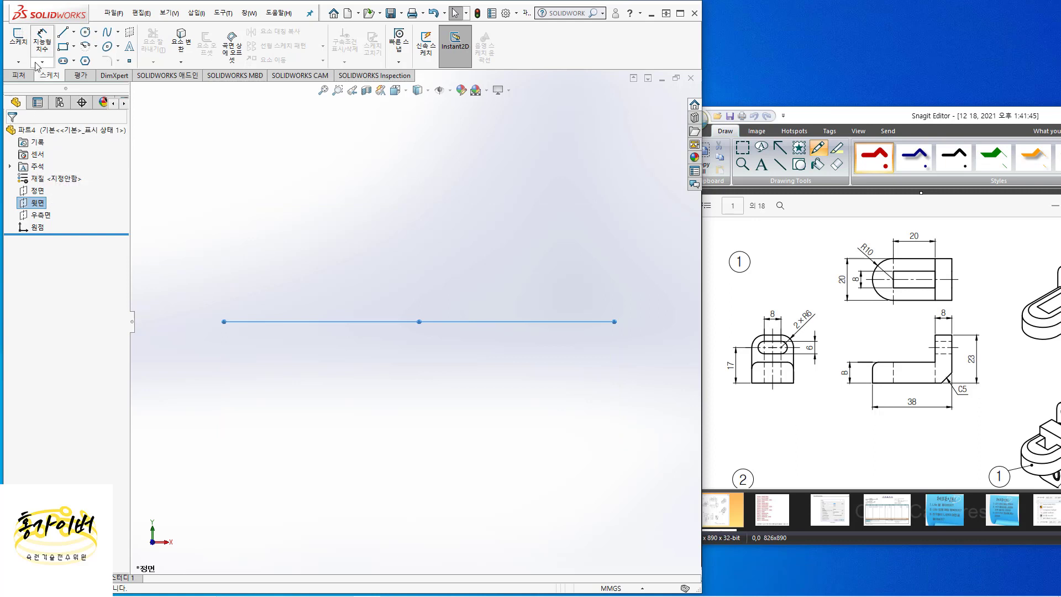
{"action": "left_click", "coordinate": [24, 45]}
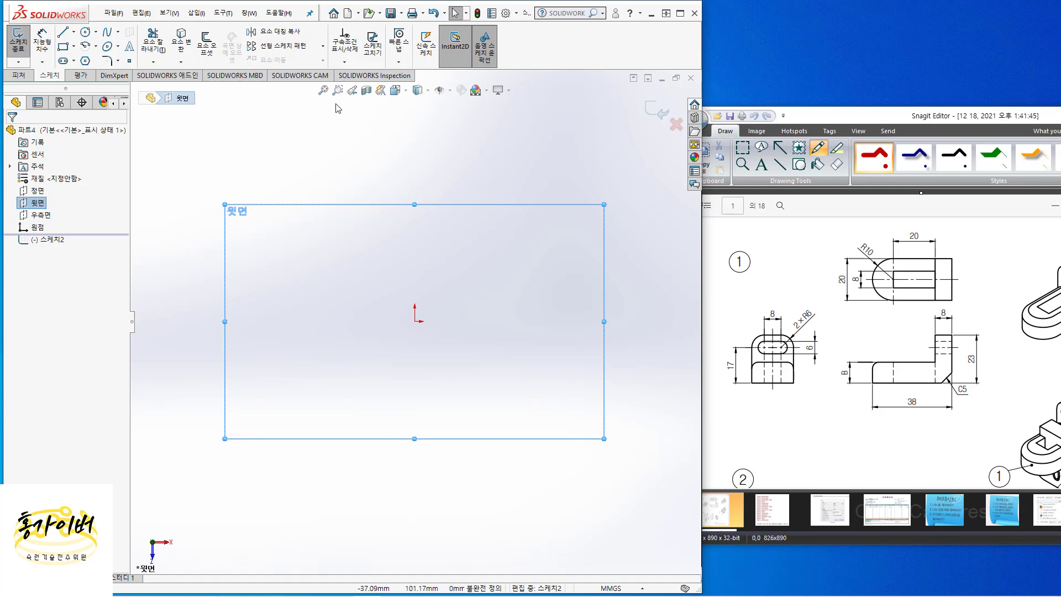
Step: Sketch a rectangle around the origin and set its width to 38 mm, marking that dimension in red on the drawing
{"action": "left_click", "coordinate": [63, 46]}
{"action": "left_click_drag", "start_coordinate": [356, 274], "coordinate": [507, 356]}
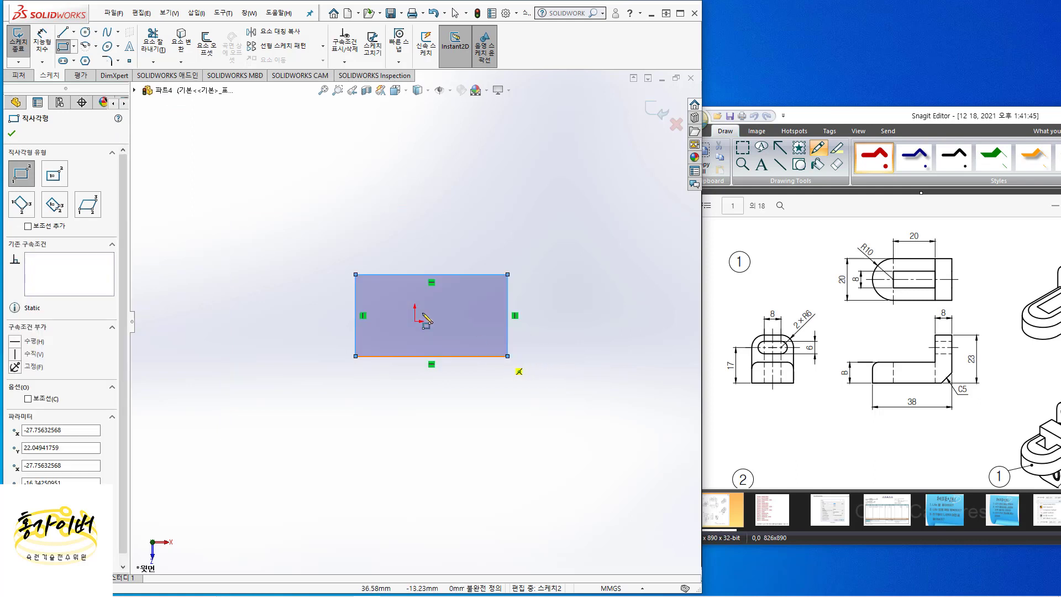
{"action": "left_click", "coordinate": [40, 41]}
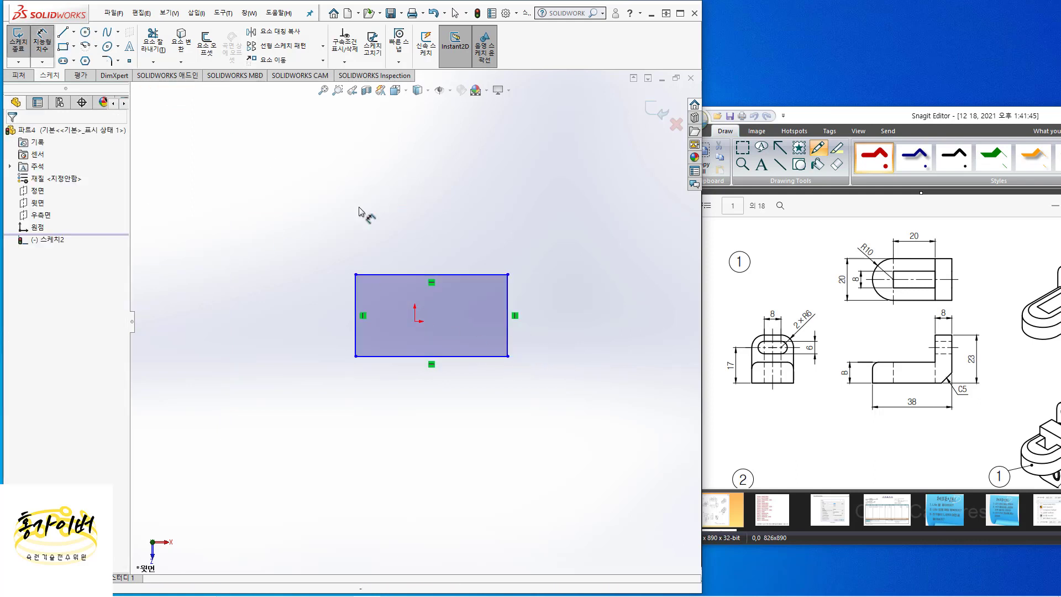
{"action": "left_click", "coordinate": [421, 274]}
{"action": "left_click", "coordinate": [436, 252]}
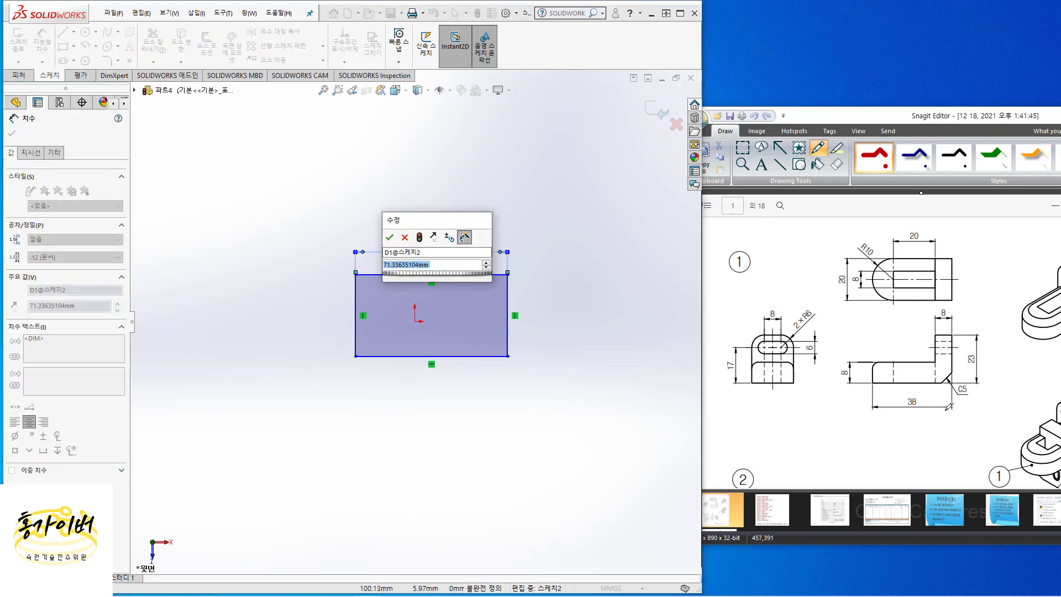
{"action": "left_click_drag", "start_coordinate": [897, 397], "coordinate": [896, 410]}
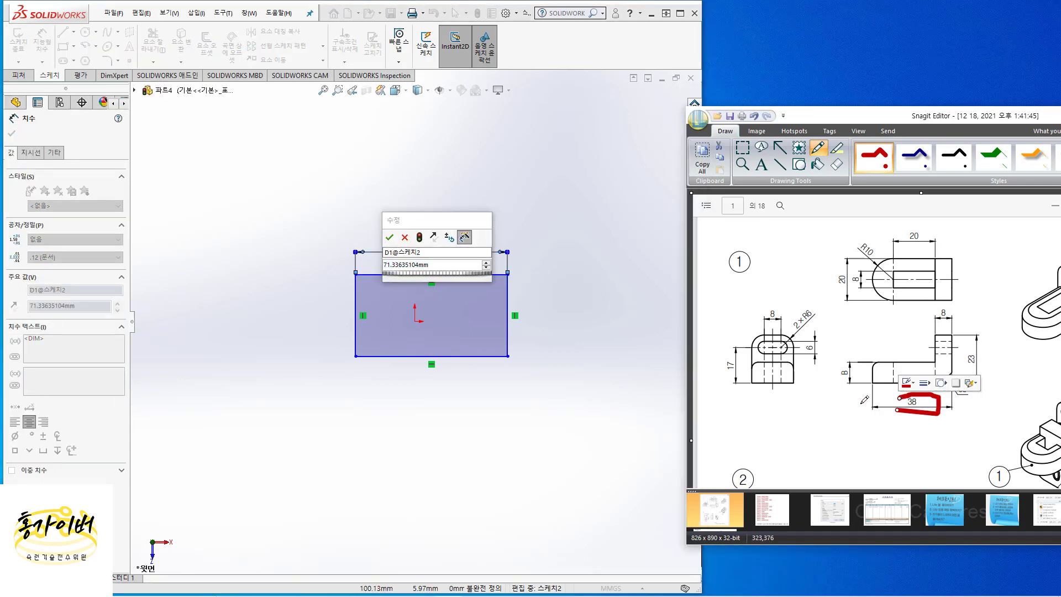
{"action": "left_click", "coordinate": [442, 269]}
{"action": "type", "text": "38"}
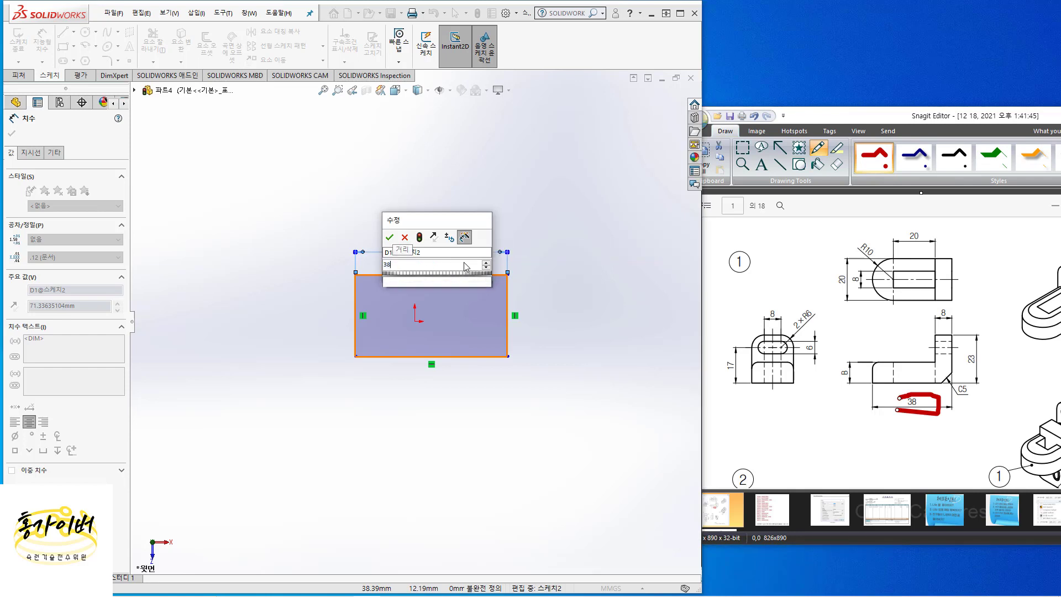
{"action": "key", "text": "Return"}
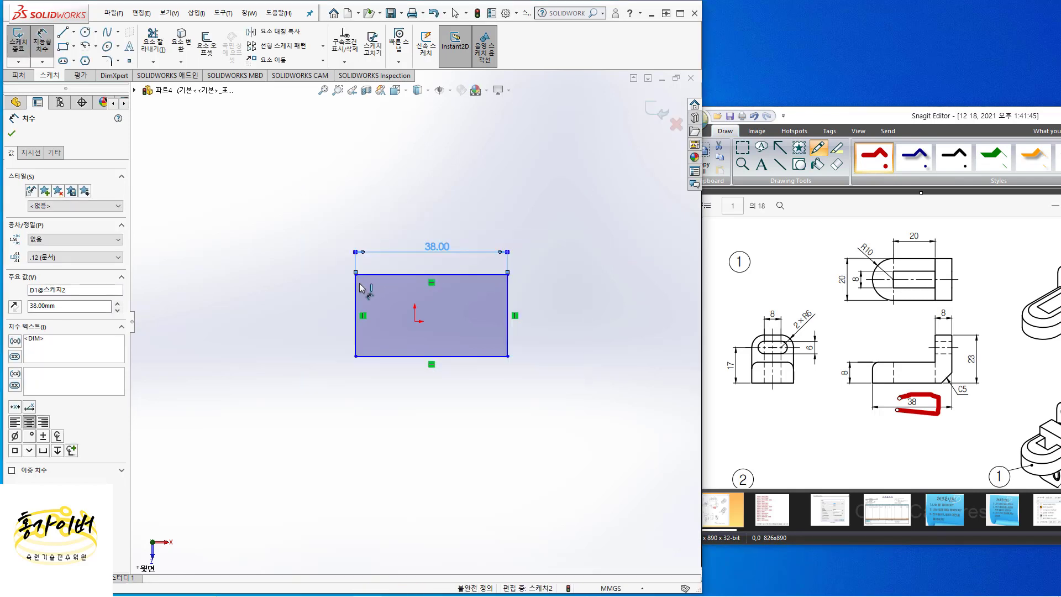
Step: Dimension the rectangle's vertical side as 20 mm
{"action": "left_click", "coordinate": [356, 321]}
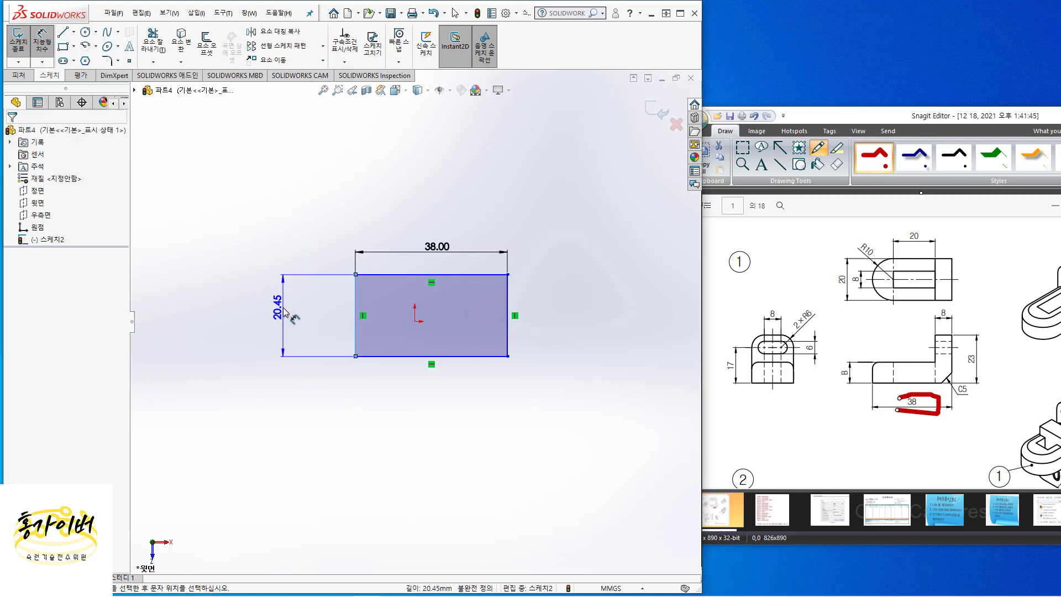
{"action": "left_click", "coordinate": [284, 326]}
{"action": "type", "text": "20"}
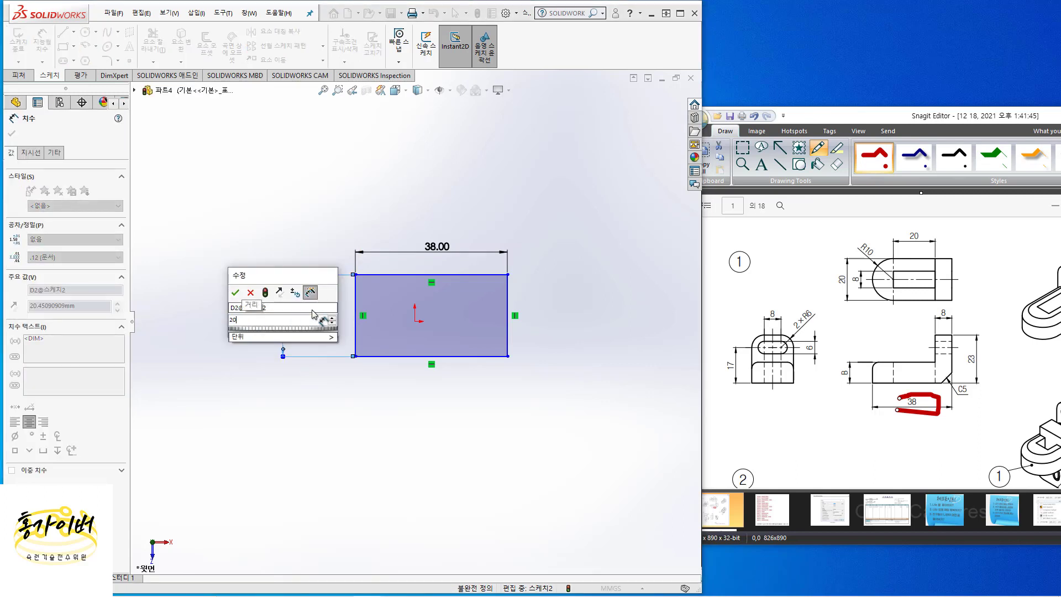
{"action": "key", "text": "Return"}
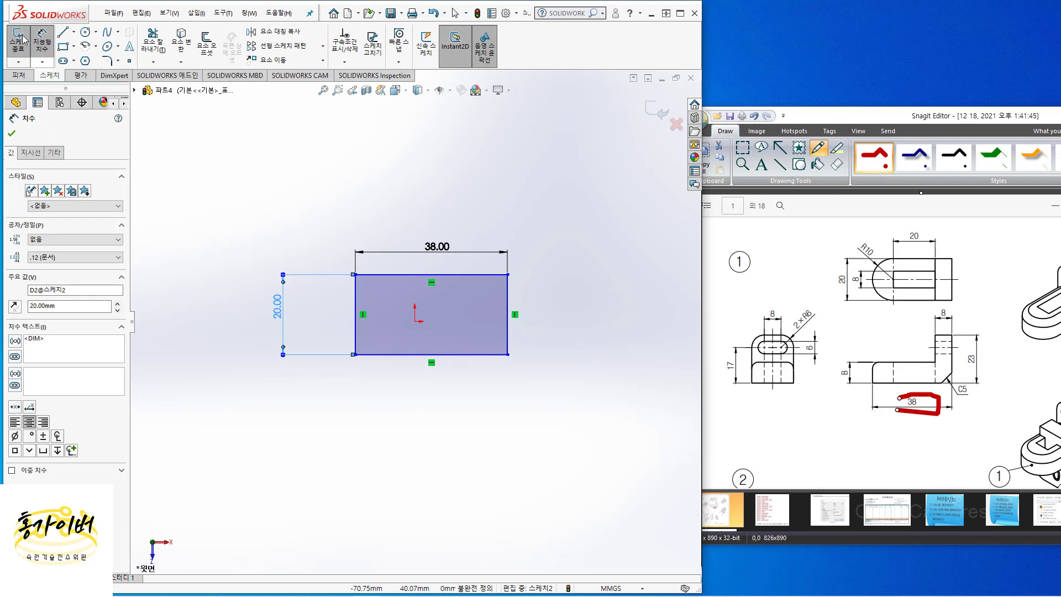
Step: Sketch a smaller rectangle about 20 mm long inside the first one and set its height to 8 mm
{"action": "left_click", "coordinate": [397, 298]}
{"action": "left_click", "coordinate": [479, 325]}
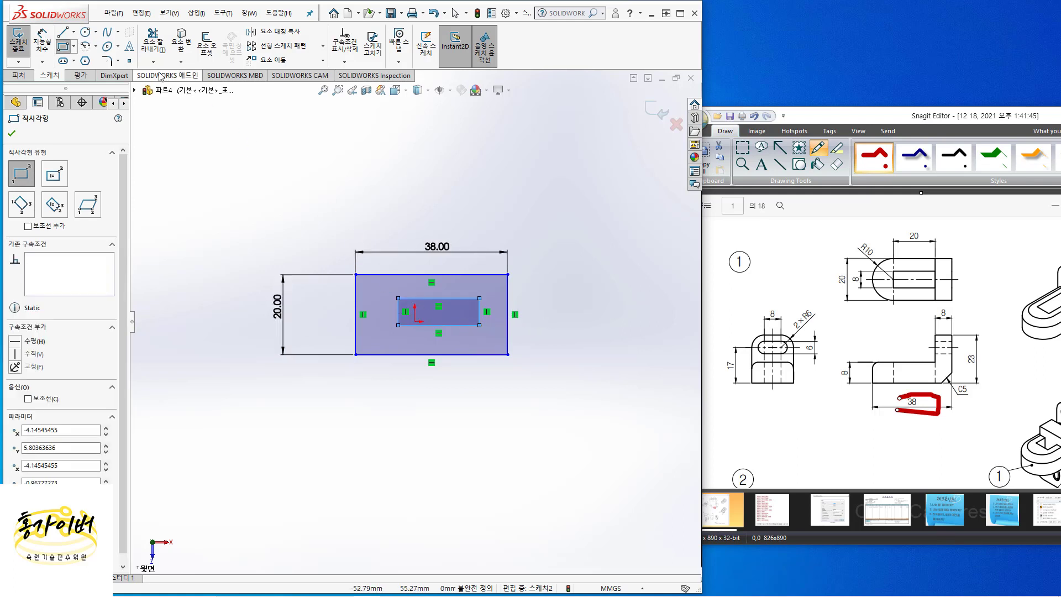
{"action": "left_click", "coordinate": [44, 38]}
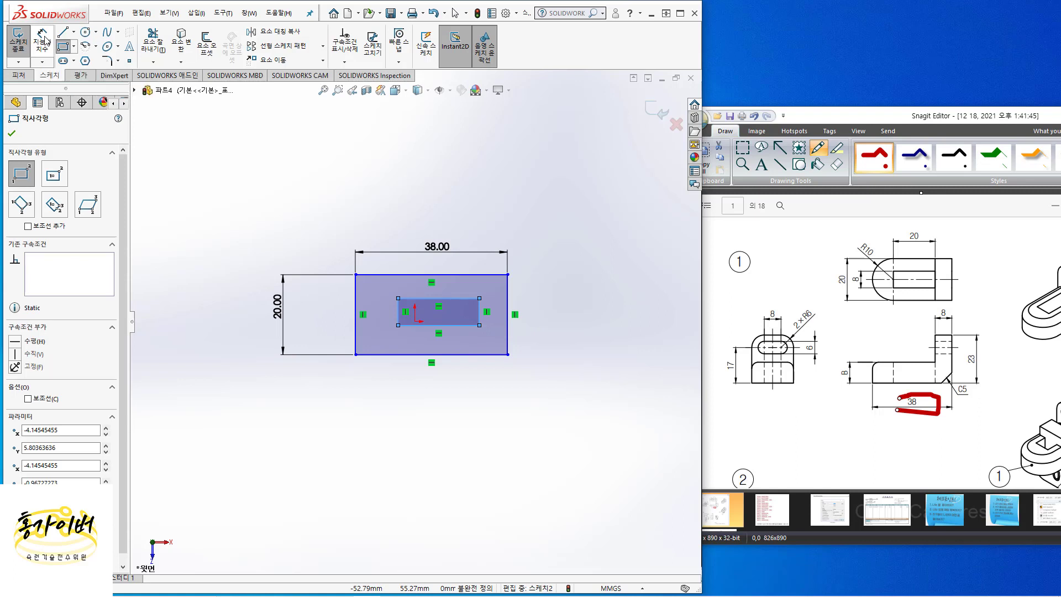
{"action": "left_click", "coordinate": [398, 314]}
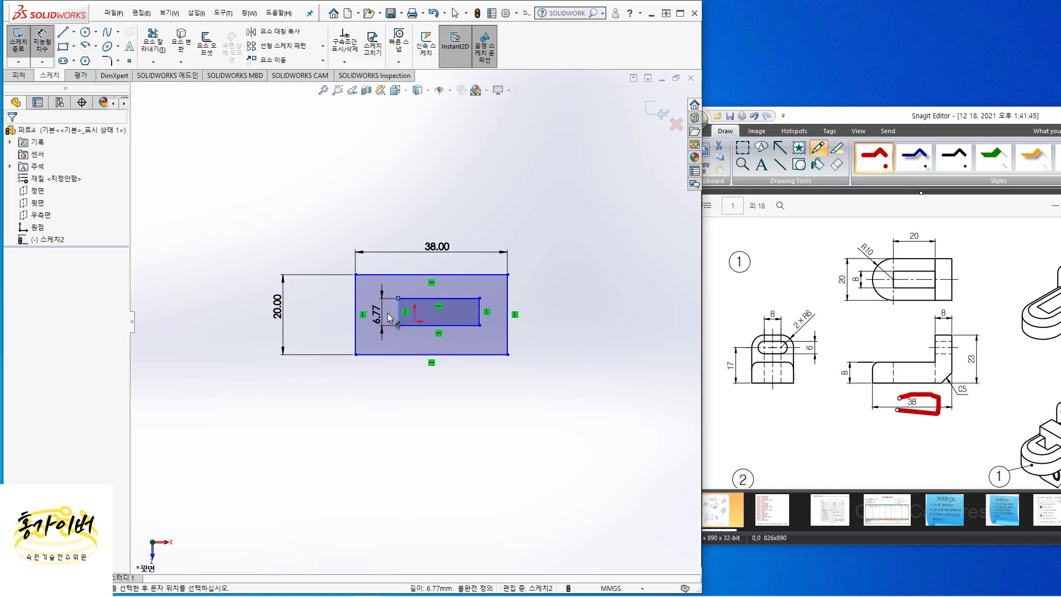
{"action": "left_click", "coordinate": [383, 319]}
{"action": "type", "text": "8"}
{"action": "key", "text": "Return"}
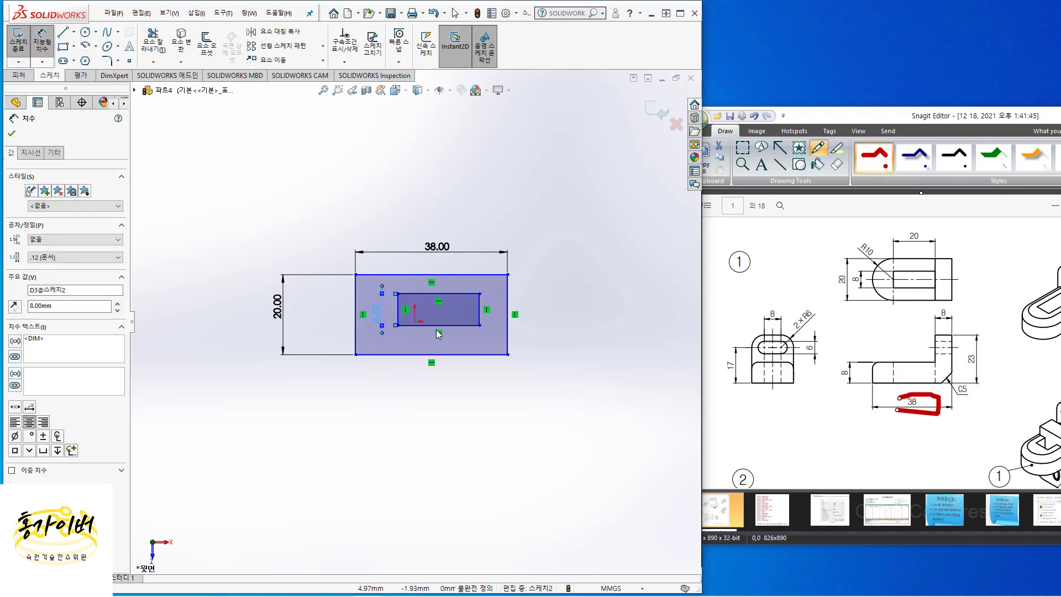
Step: Set the inner rectangle's length to 20 mm
{"action": "left_click", "coordinate": [442, 334]}
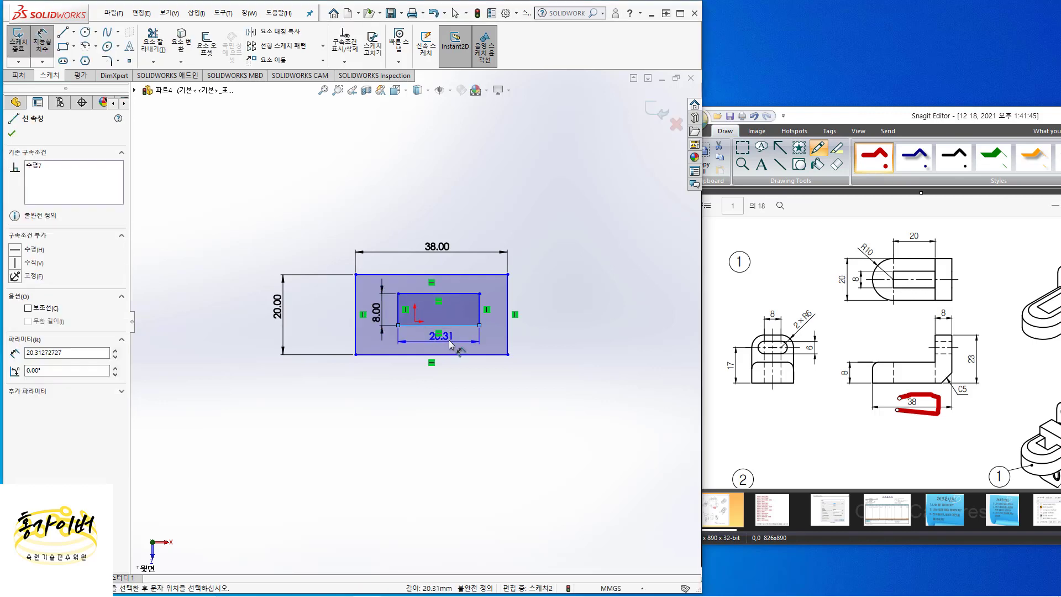
{"action": "left_click", "coordinate": [449, 348]}
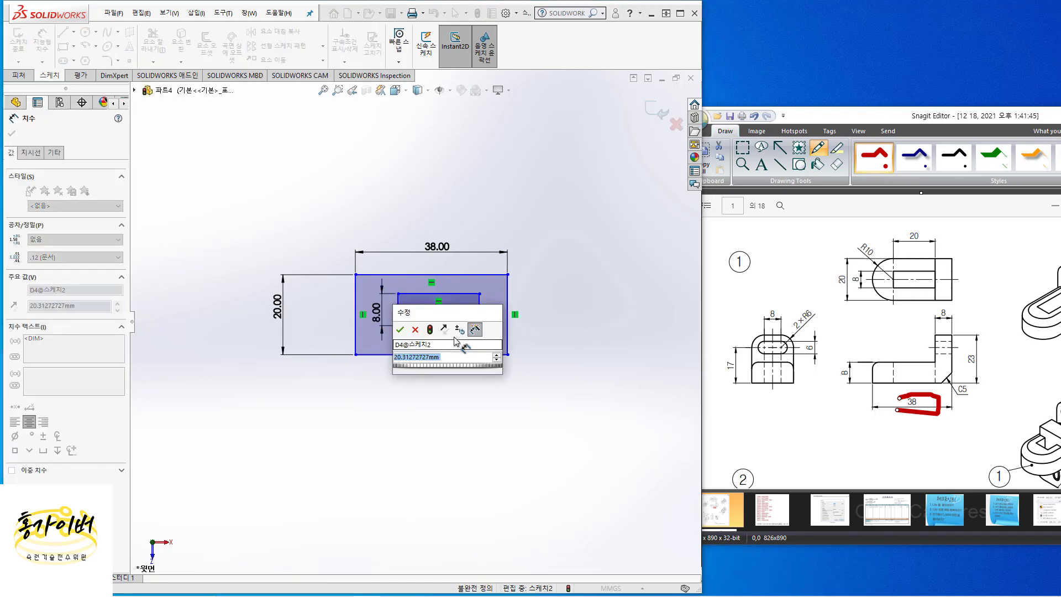
{"action": "key", "text": "Return"}
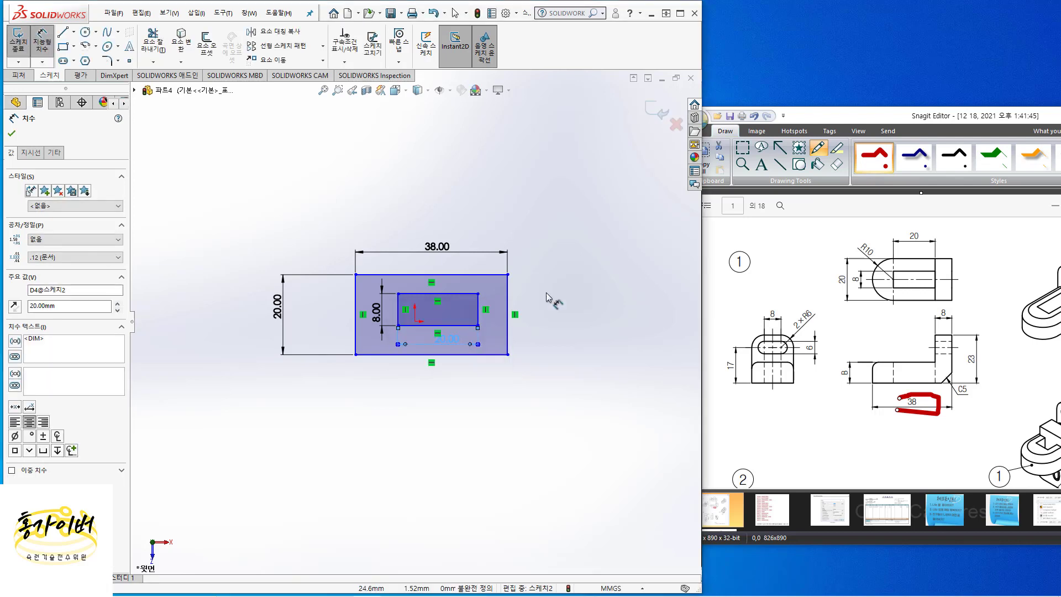
Step: Dimension the gap between the right-hand edges of the inner and outer rectangles as 8 mm
{"action": "left_click", "coordinate": [477, 315]}
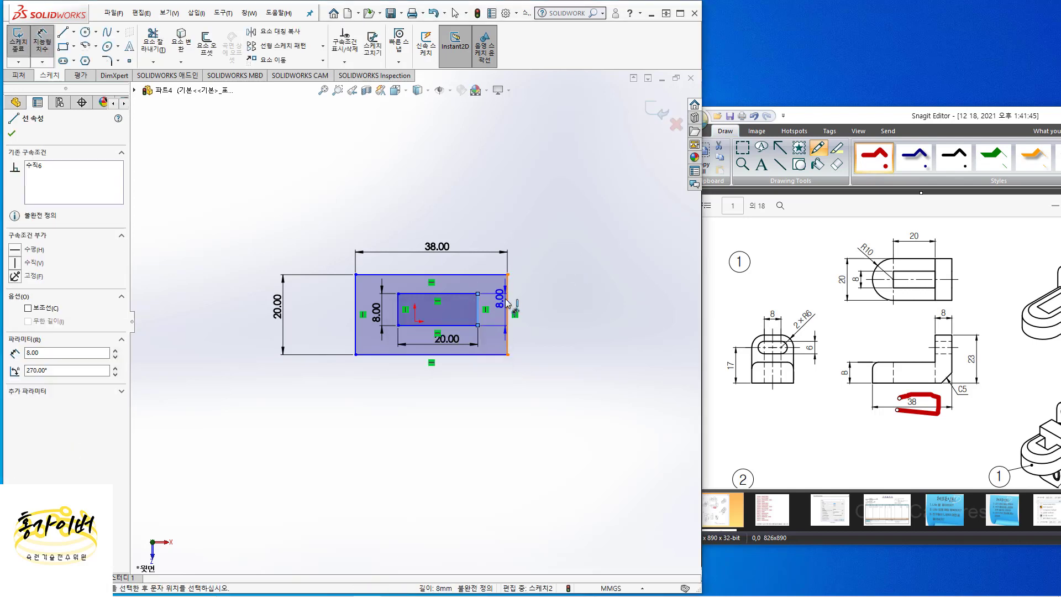
{"action": "left_click", "coordinate": [507, 299]}
{"action": "left_click", "coordinate": [496, 227]}
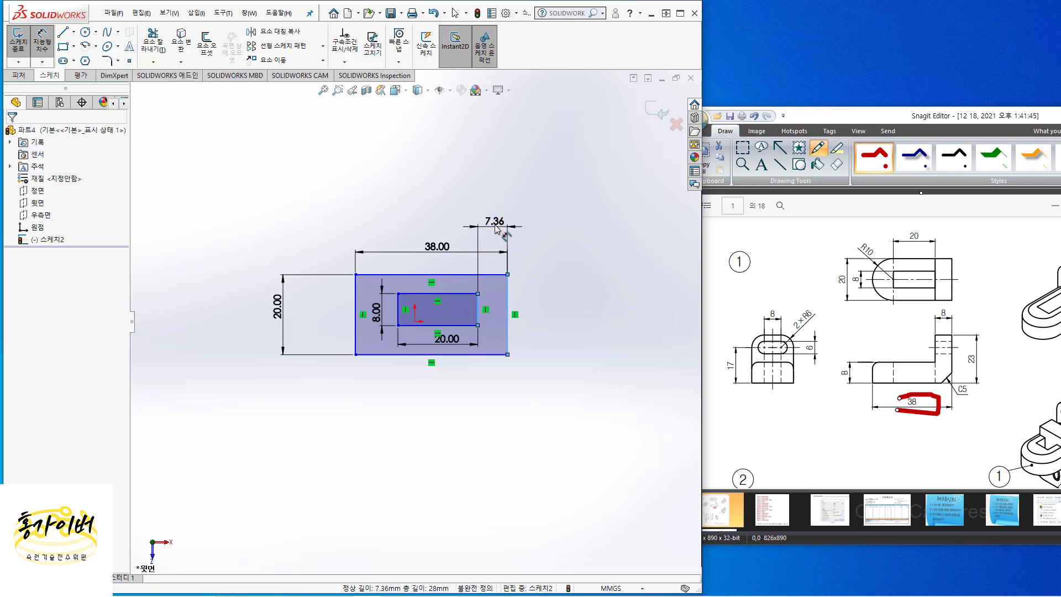
{"action": "key", "text": "Return"}
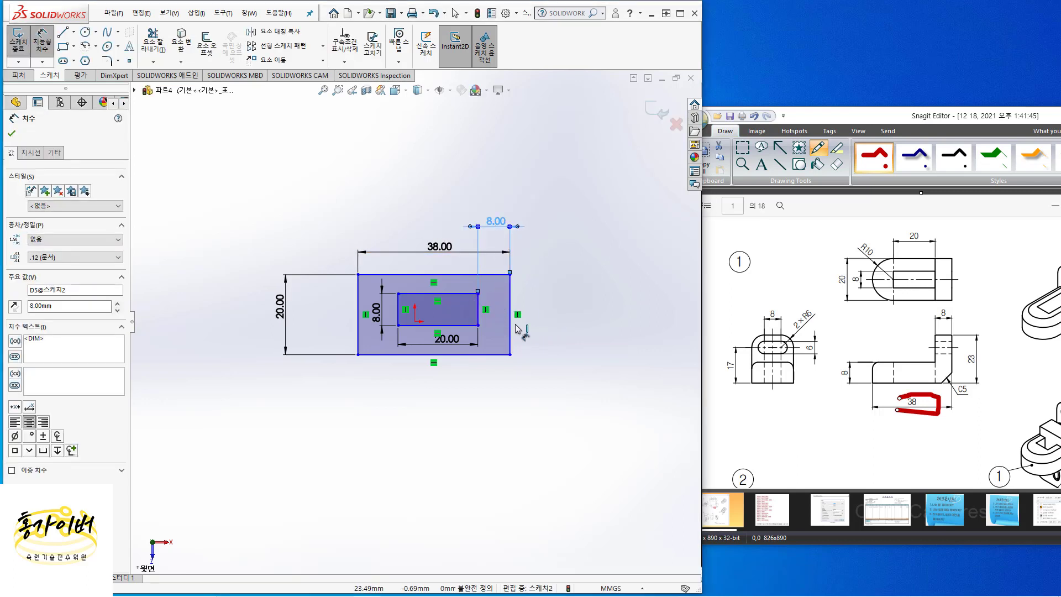
{"action": "key", "text": "Escape"}
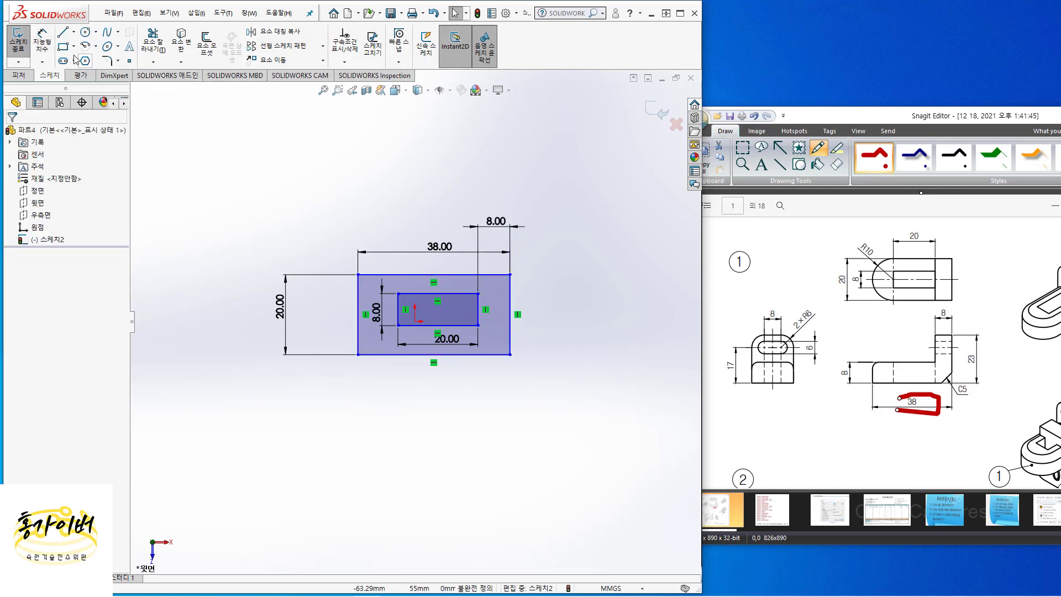
Step: Align the midpoints of both rectangles' right-hand edges with a horizontal relation and exit the sketch
{"action": "left_click", "coordinate": [509, 316]}
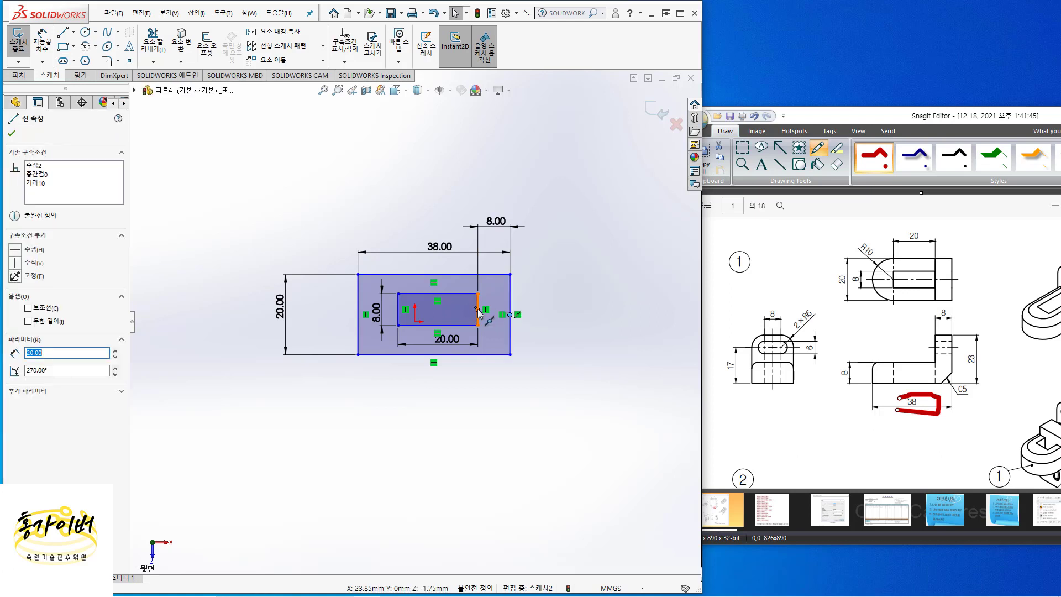
{"action": "left_click", "coordinate": [478, 309]}
{"action": "left_click", "coordinate": [510, 314], "text": "ctrl"}
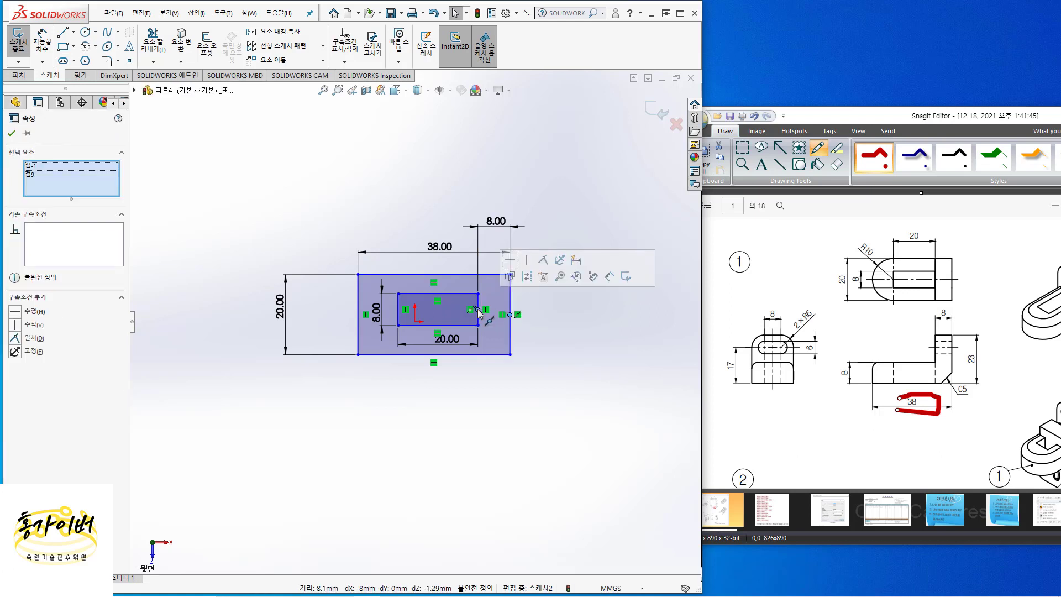
{"action": "left_click", "coordinate": [510, 261]}
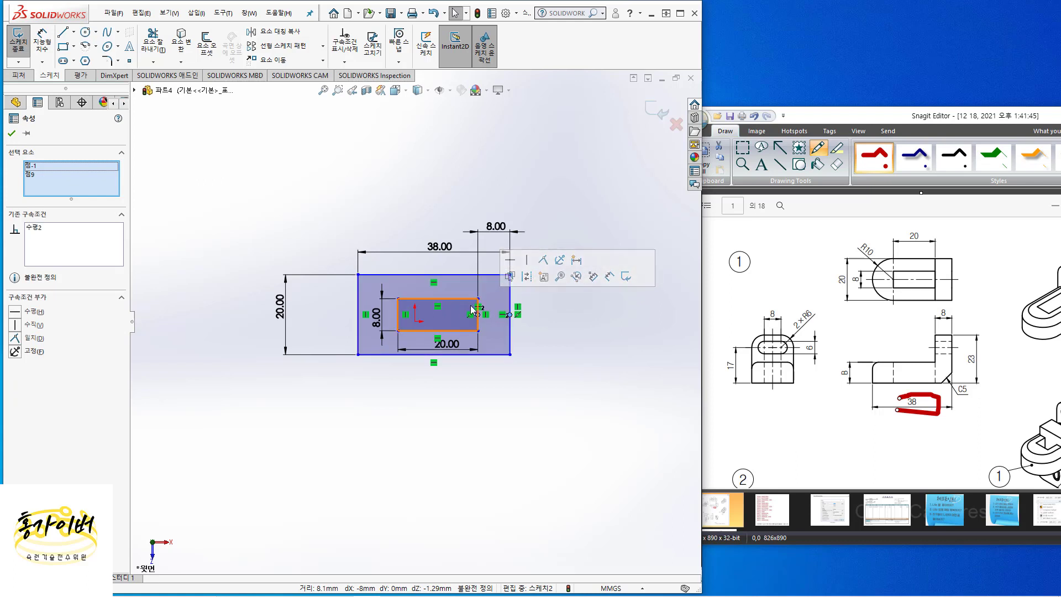
{"action": "left_click", "coordinate": [488, 432]}
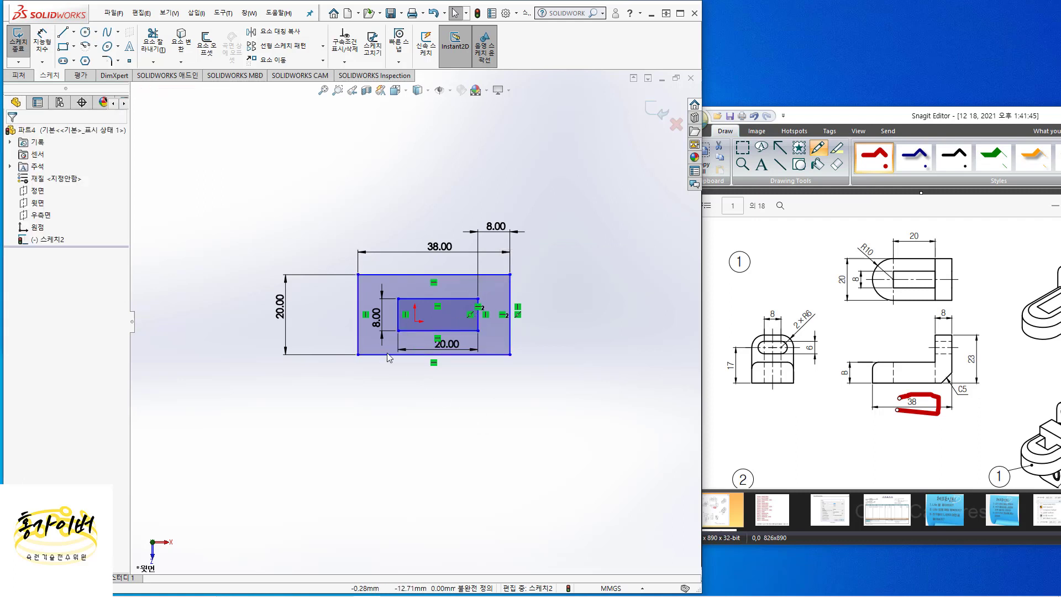
{"action": "left_click", "coordinate": [22, 50]}
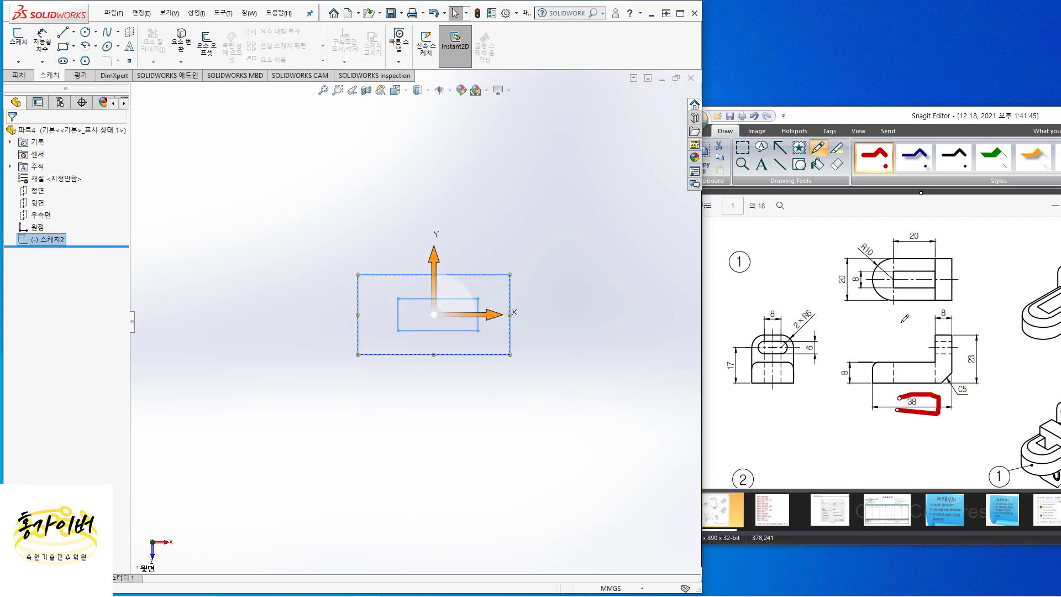
{"action": "left_click", "coordinate": [884, 387]}
{"action": "mouse_move", "coordinate": [877, 356]}
{"action": "left_mouse_down"}
{"action": "mouse_move", "coordinate": [878, 384]}
{"action": "mouse_move", "coordinate": [947, 360]}
{"action": "mouse_move", "coordinate": [868, 378]}
{"action": "left_mouse_up"}
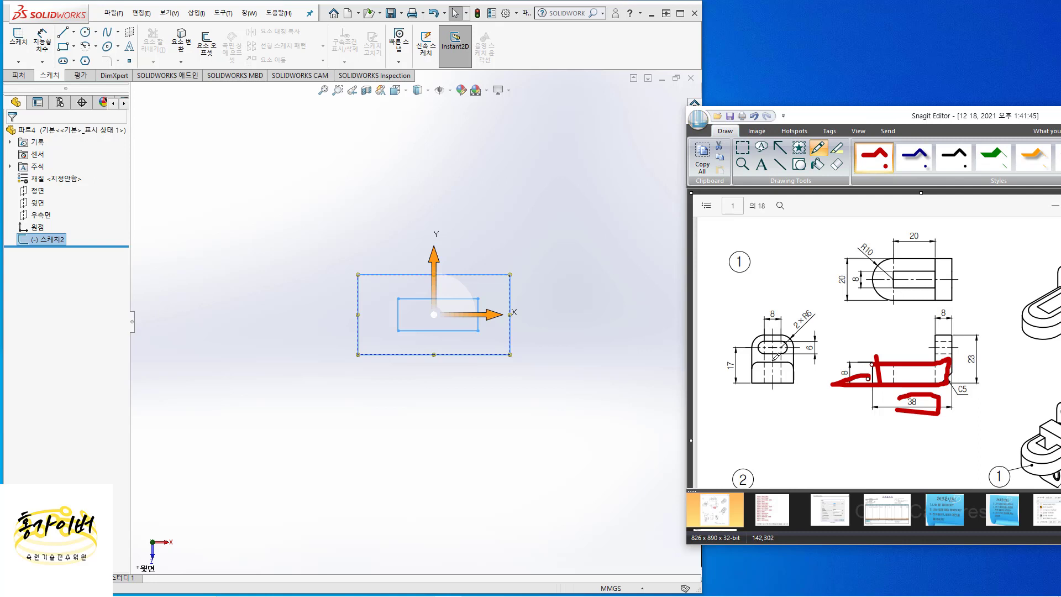
{"action": "key", "text": "ctrl+z"}
{"action": "key", "text": "ctrl+z"}
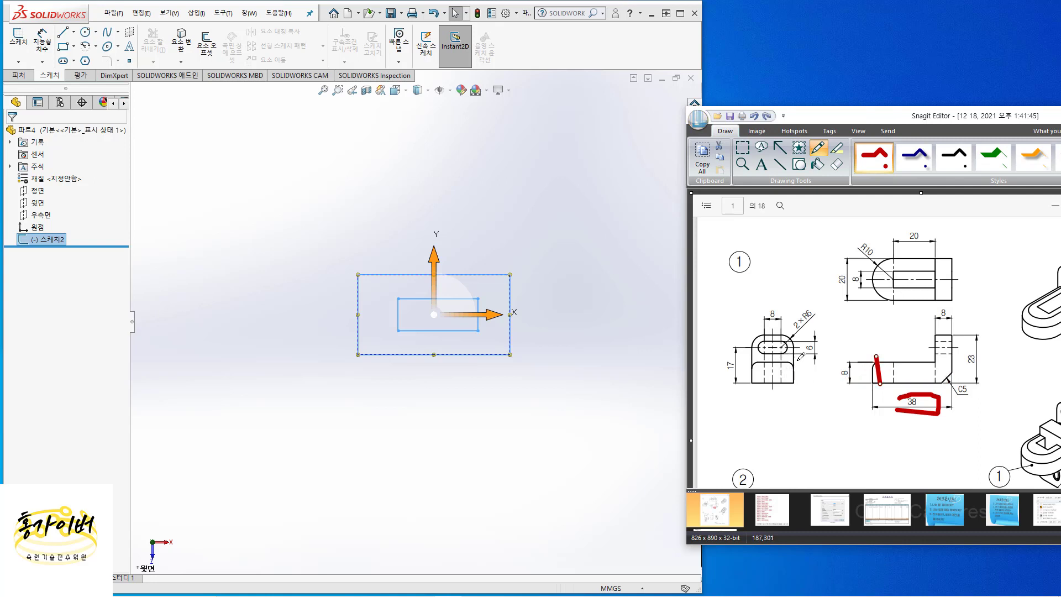
{"action": "key", "text": "ctrl+z"}
Step: Extrude the base sketch 8 mm in the reversed direction, below the Top plane, leaving the inner rectangle open
{"action": "left_click", "coordinate": [19, 75]}
{"action": "left_click", "coordinate": [19, 45]}
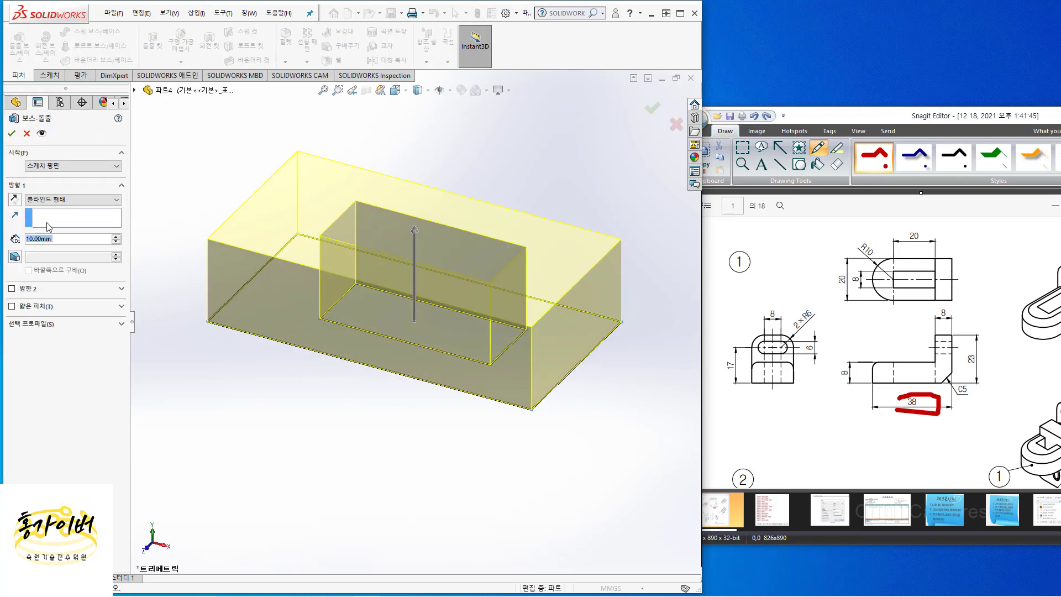
{"action": "left_click", "coordinate": [14, 200]}
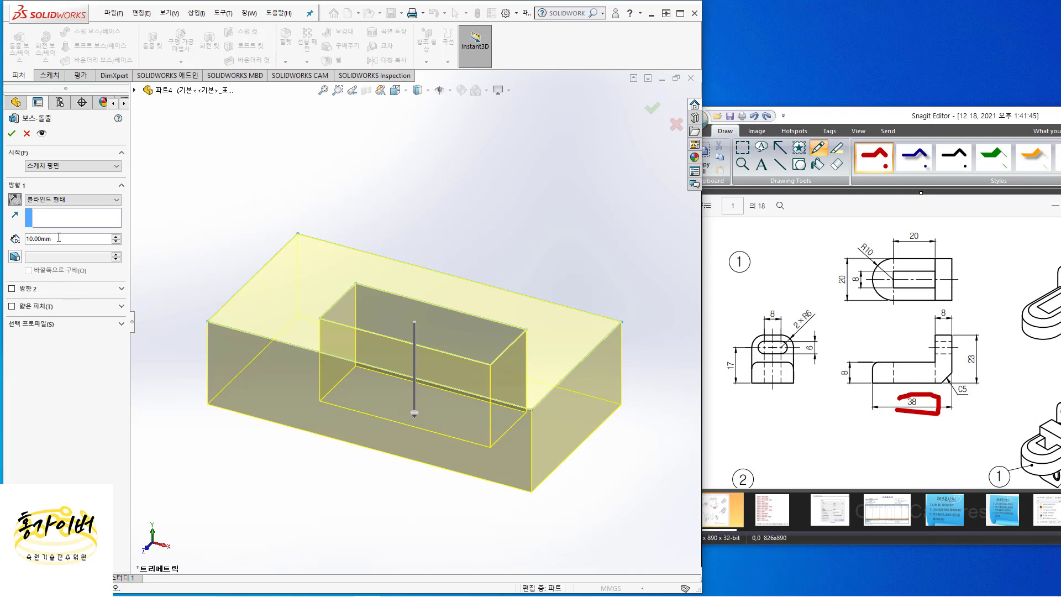
{"action": "type", "text": "8"}
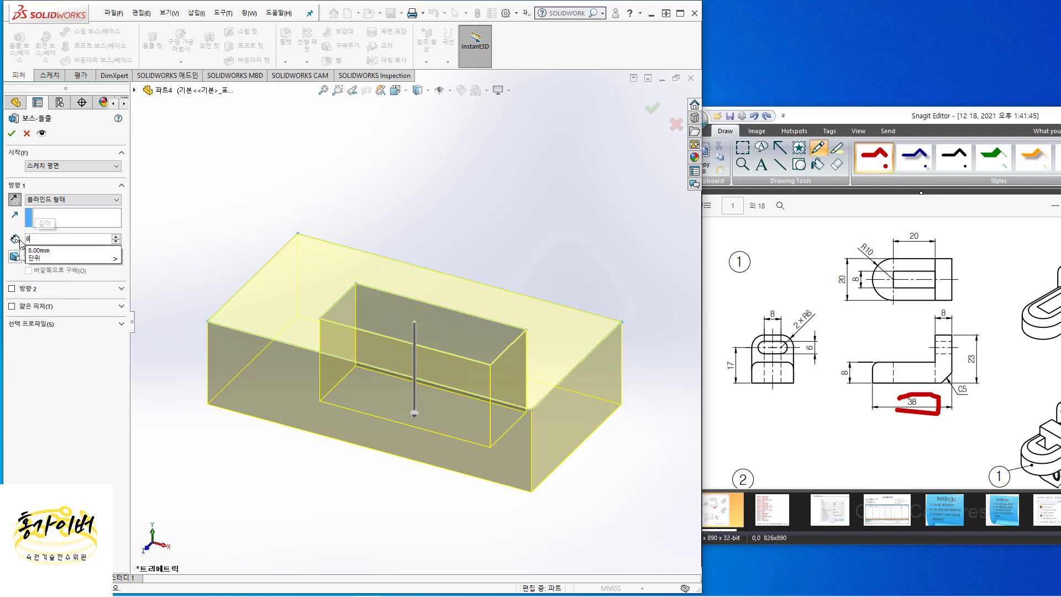
{"action": "key", "text": "Return"}
{"action": "left_click", "coordinate": [12, 133]}
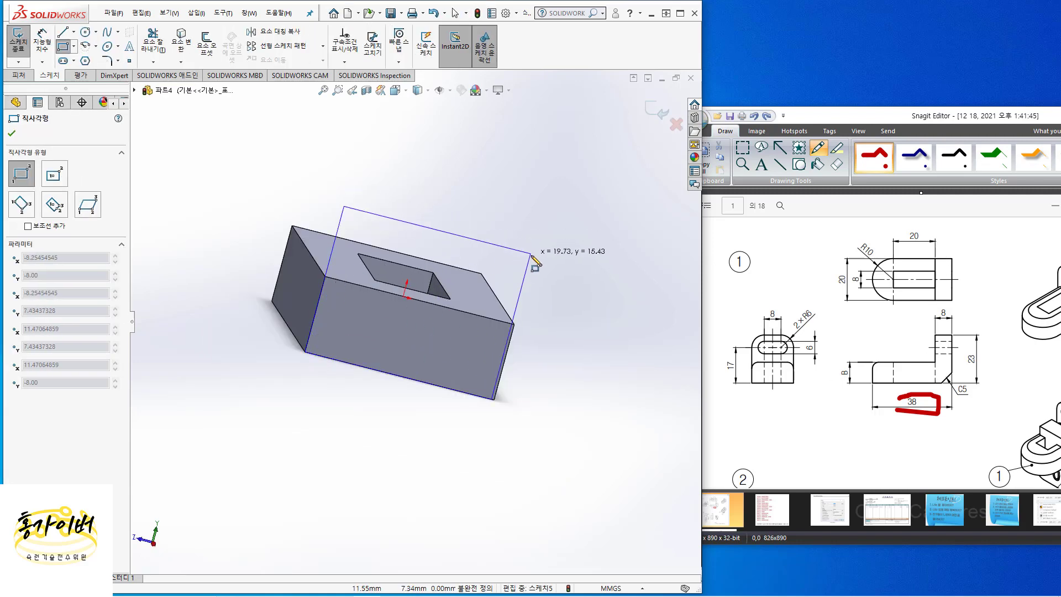
Step: Sketch a rectangle about 20 by 18 mm from the lower corner of the block's end face and view that face squarely
{"action": "left_click", "coordinate": [538, 228]}
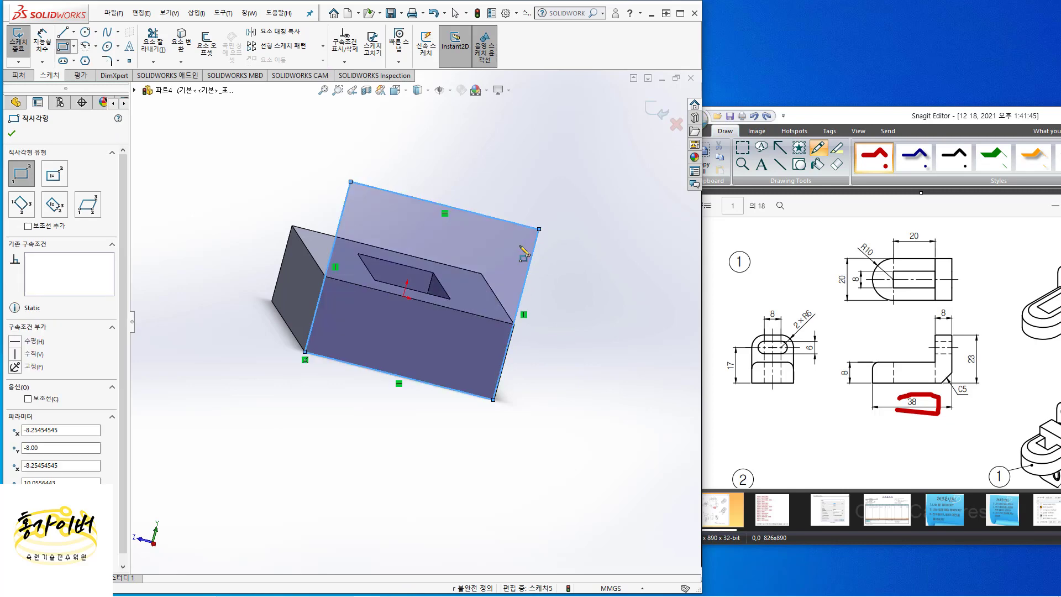
{"action": "left_click", "coordinate": [400, 91]}
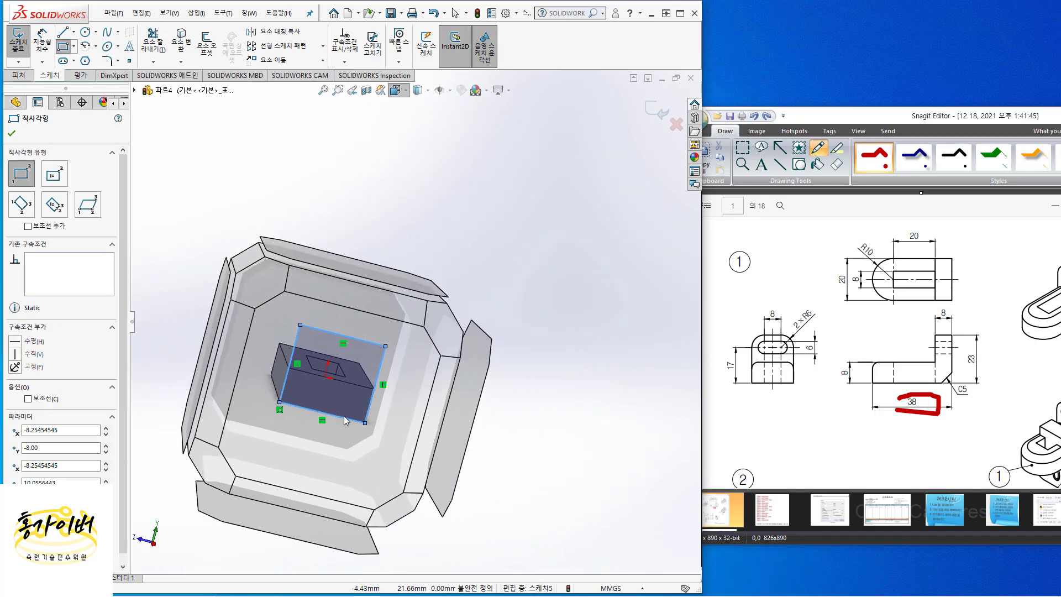
{"action": "left_click", "coordinate": [357, 412]}
{"action": "scroll", "coordinate": [473, 375], "scroll_direction": "down", "scroll_amount": 2}
{"action": "scroll", "coordinate": [472, 376], "scroll_direction": "up", "scroll_amount": 4}
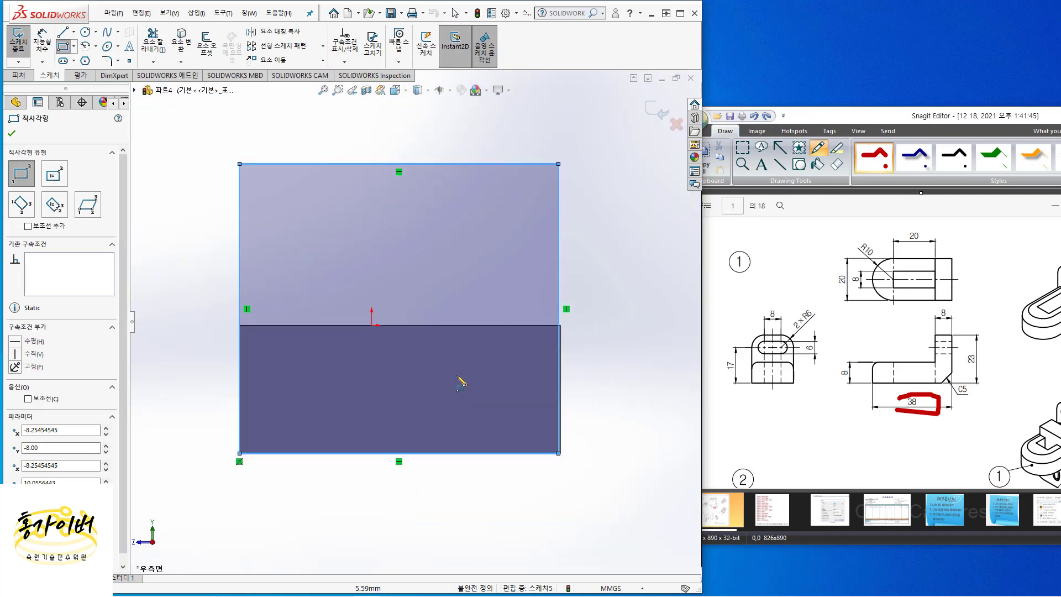
Step: Dimension the end-face rectangle's bottom edge as 20 mm
{"action": "left_click", "coordinate": [40, 36]}
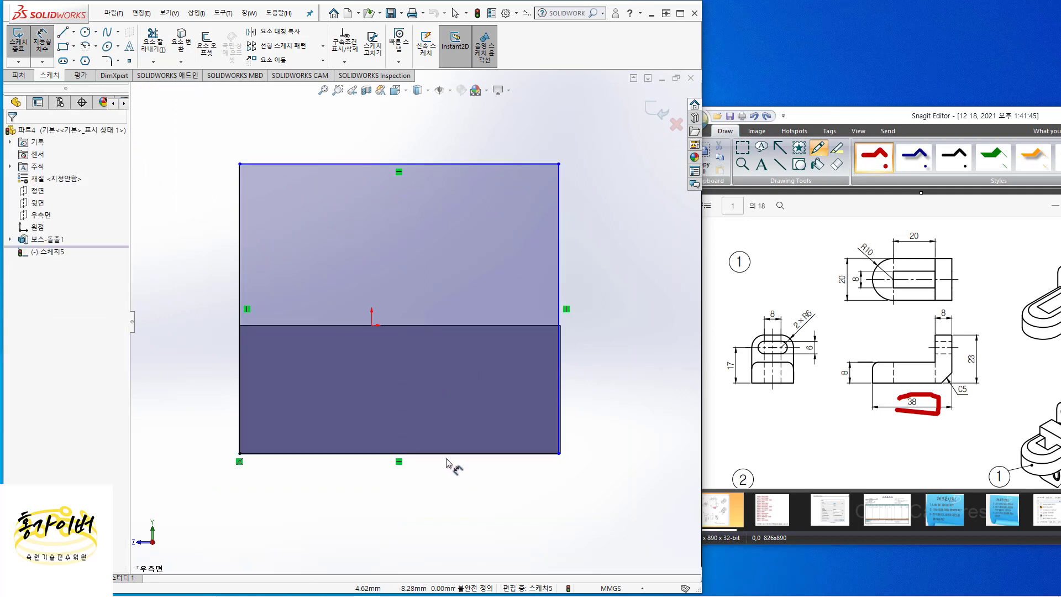
{"action": "left_click", "coordinate": [454, 453]}
{"action": "left_click", "coordinate": [447, 493]}
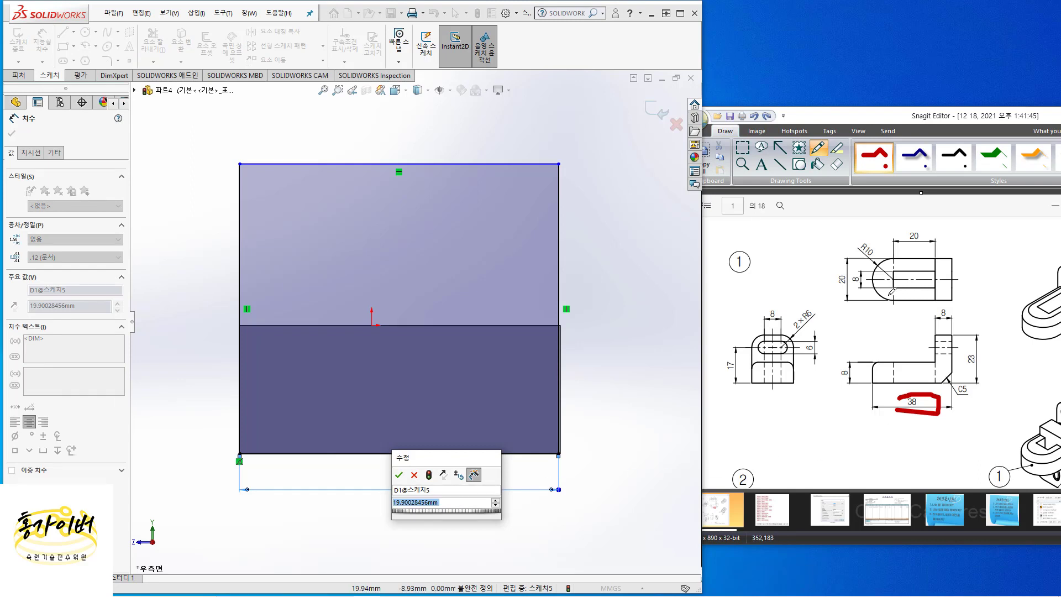
{"action": "type", "text": "20"}
{"action": "key", "text": "Return"}
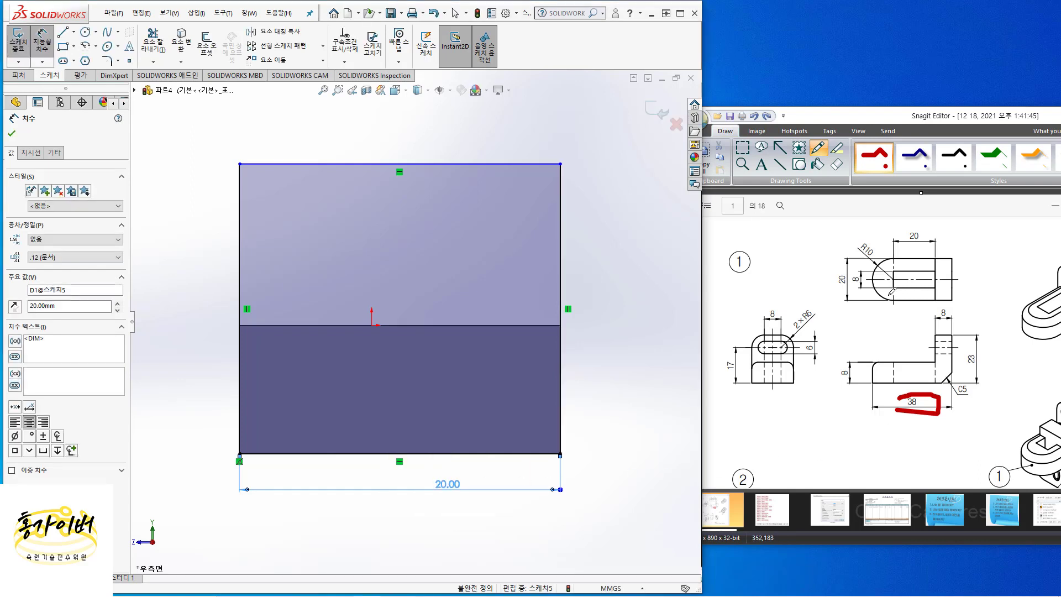
Step: Dimension the end-face rectangle's vertical side as 23 mm
{"action": "left_click", "coordinate": [561, 308]}
{"action": "left_click", "coordinate": [663, 303]}
{"action": "type", "text": "2"}
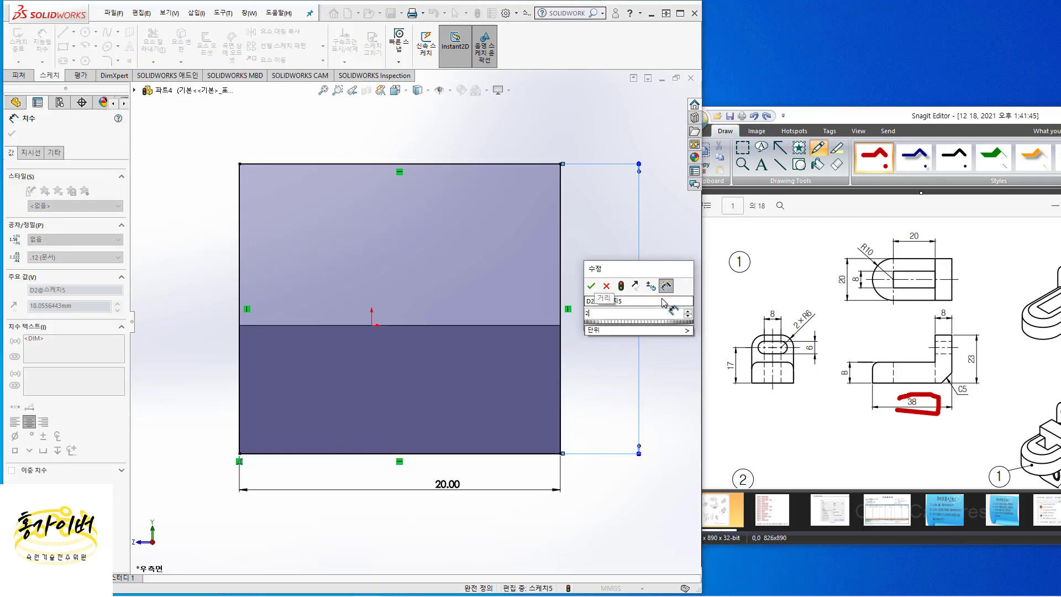
{"action": "type", "text": "3"}
{"action": "key", "text": "Return"}
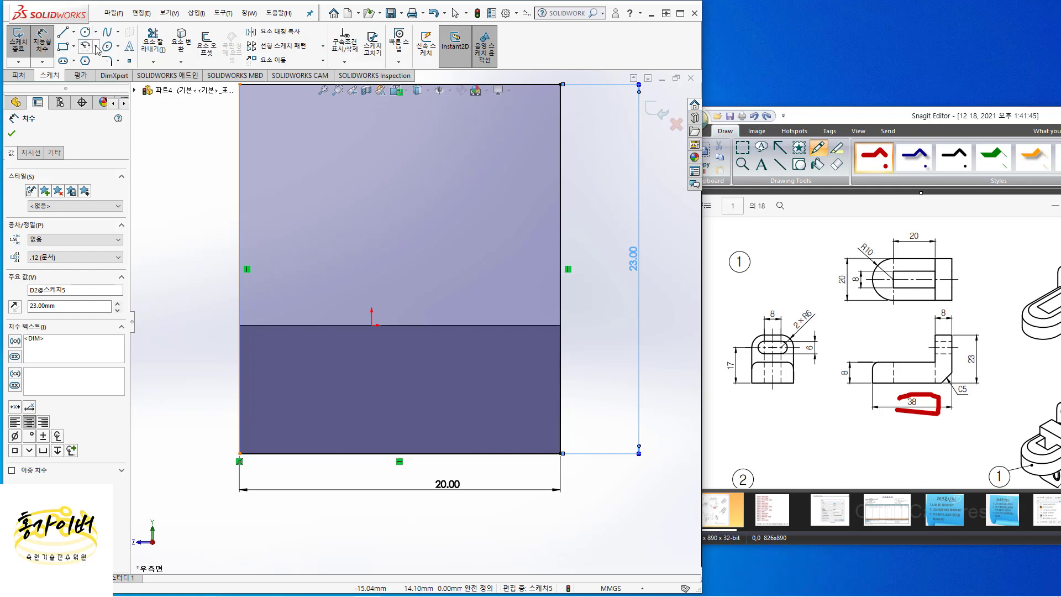
Step: Sketch a horizontal straight slot about 8.9 mm between centers in the upper part of the end-face rectangle
{"action": "left_click", "coordinate": [63, 61]}
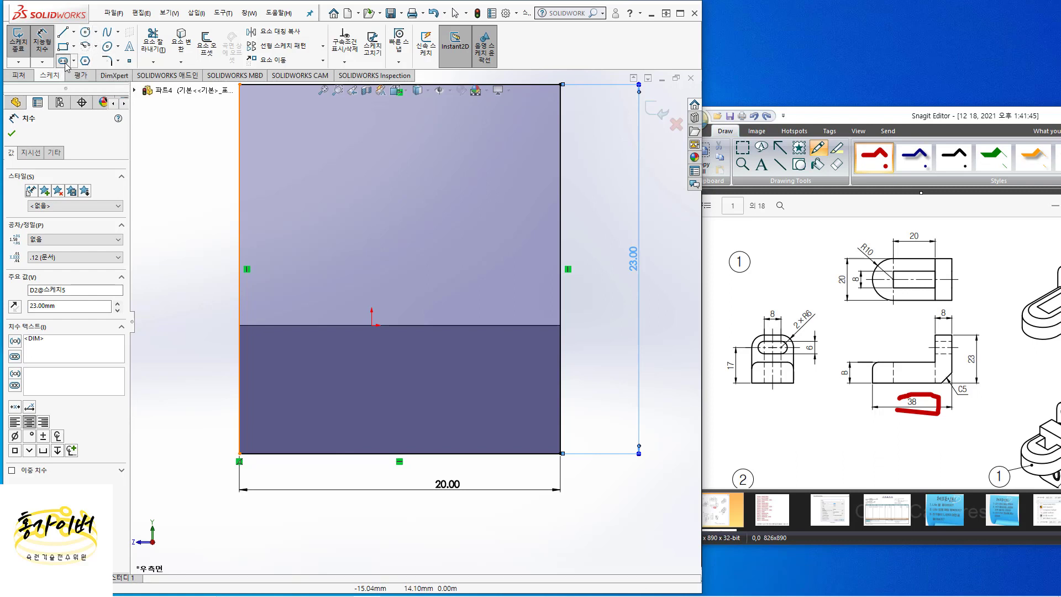
{"action": "left_click", "coordinate": [333, 185]}
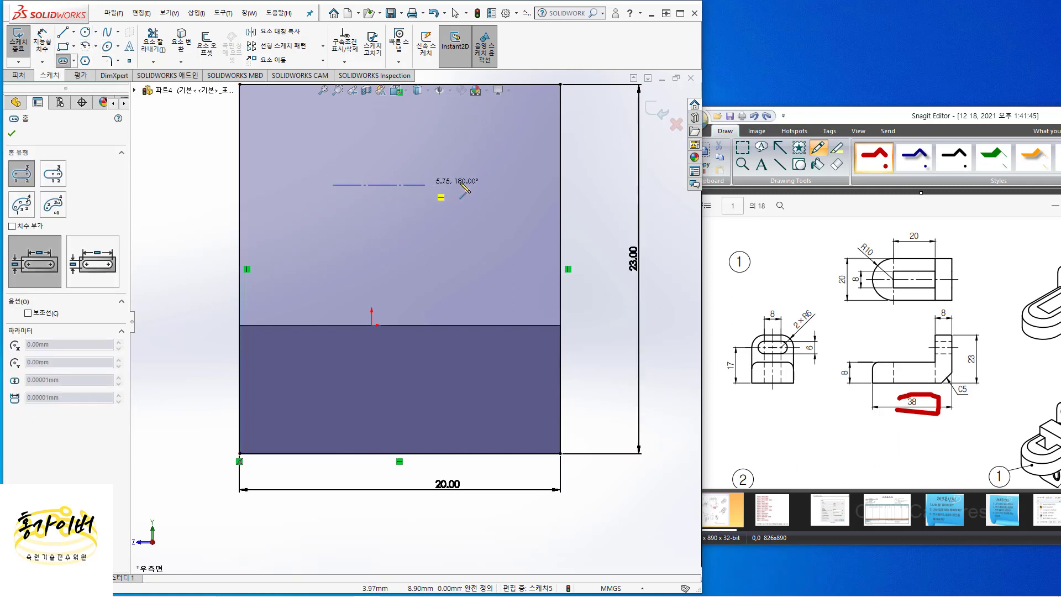
{"action": "left_click", "coordinate": [476, 184]}
{"action": "left_click", "coordinate": [478, 203]}
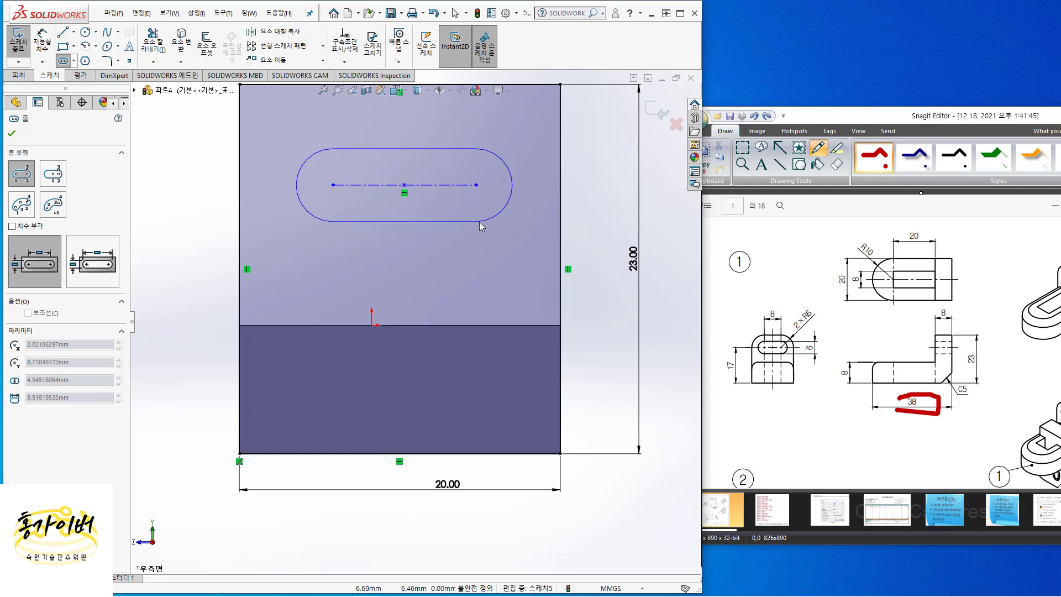
{"action": "left_click", "coordinate": [479, 221]}
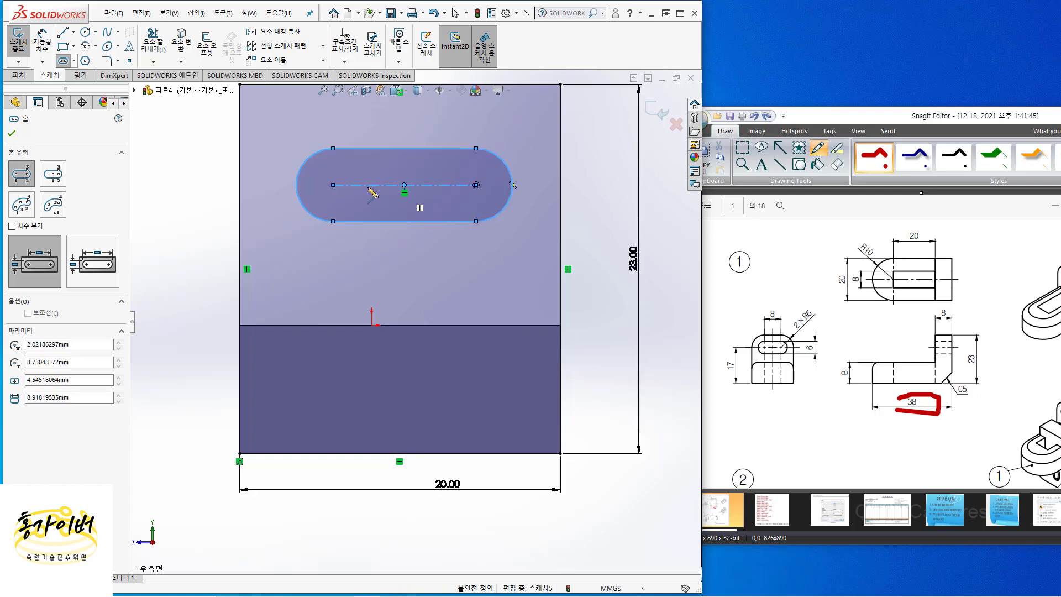
Step: Dimension the slot's center-to-center distance as 8 mm
{"action": "left_click", "coordinate": [38, 38]}
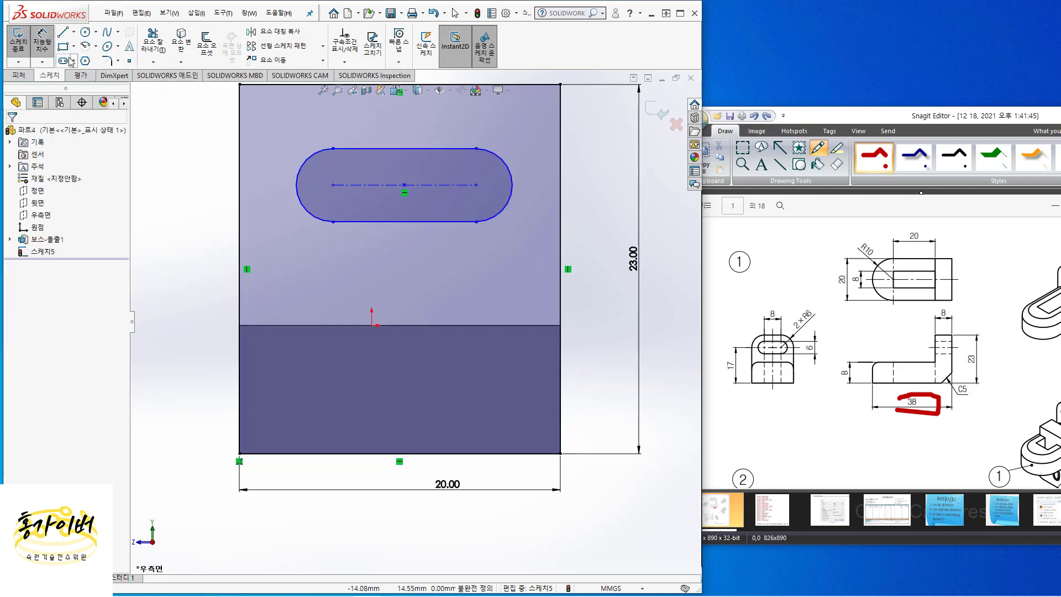
{"action": "left_click", "coordinate": [40, 39]}
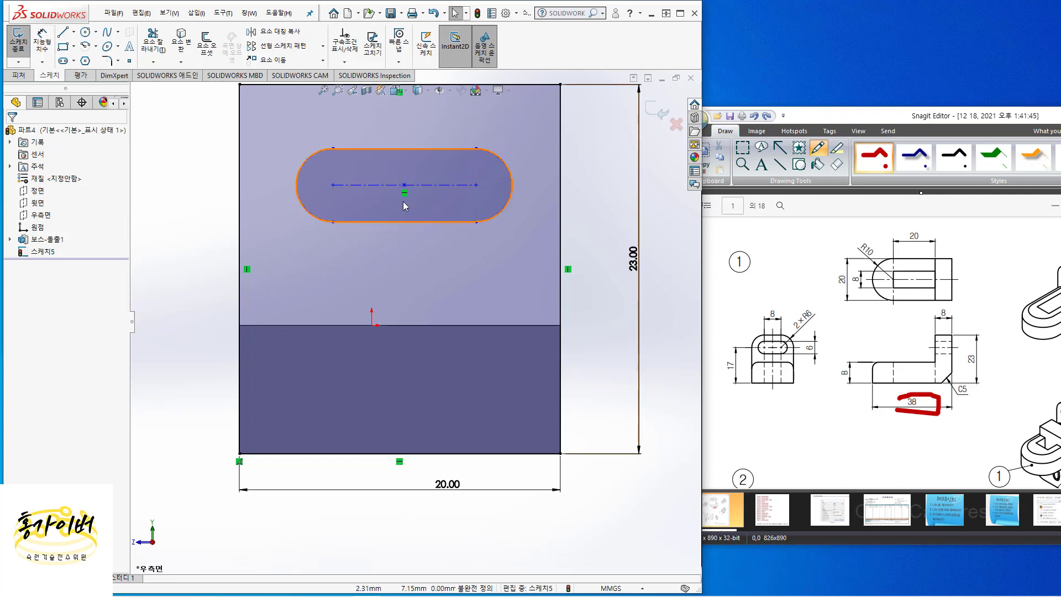
{"action": "left_click", "coordinate": [42, 49]}
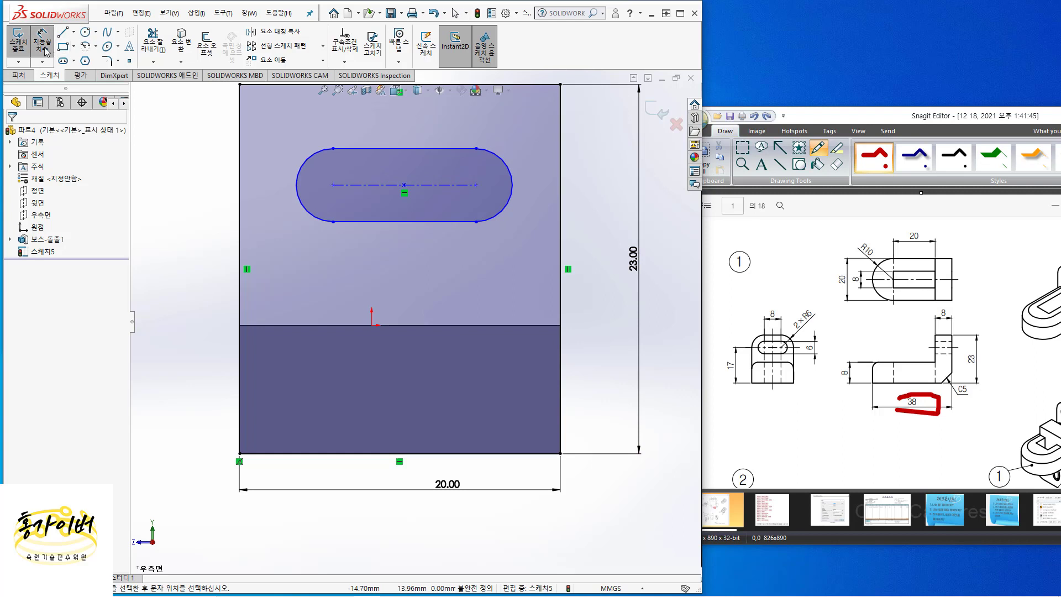
{"action": "left_click", "coordinate": [393, 185]}
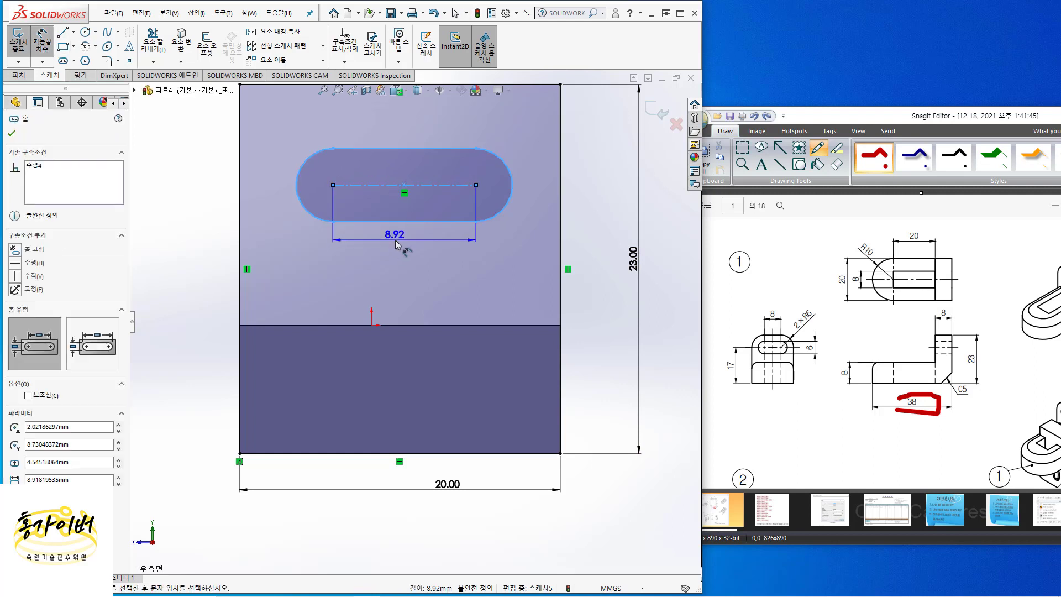
{"action": "left_click", "coordinate": [415, 240]}
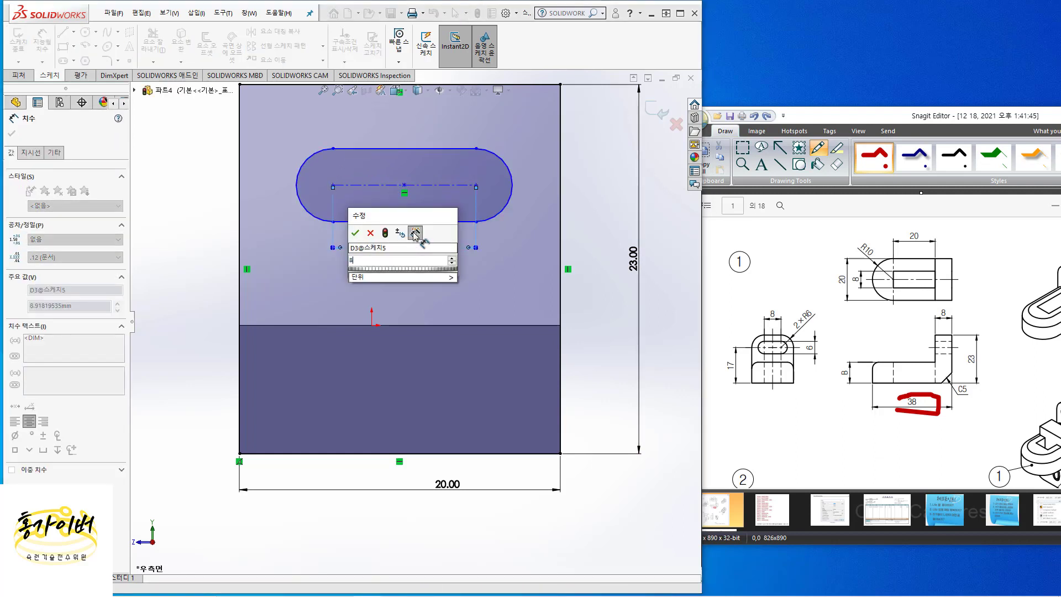
{"action": "type", "text": "8"}
{"action": "key", "text": "Return"}
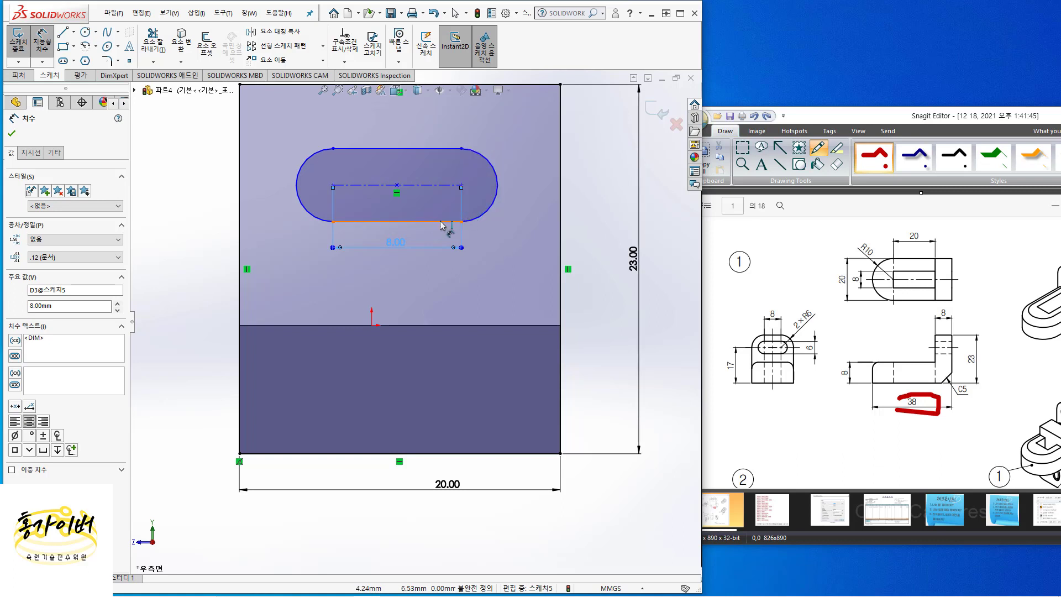
Step: Dimension the slot's width between its two straight edges as 6 mm
{"action": "left_click", "coordinate": [435, 149]}
{"action": "left_click", "coordinate": [461, 221]}
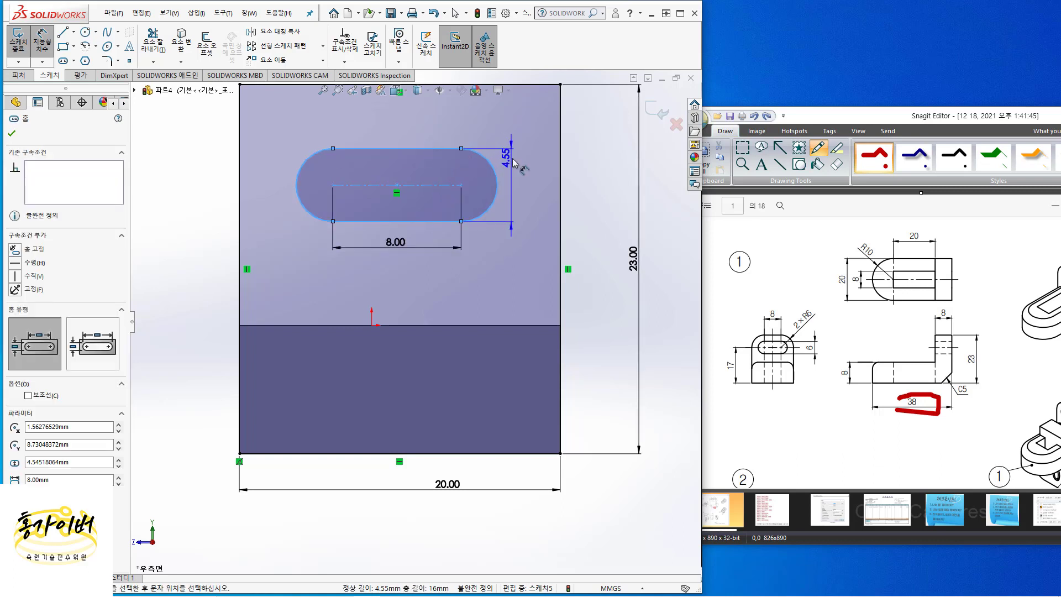
{"action": "left_click", "coordinate": [512, 163]}
{"action": "key", "text": "Return"}
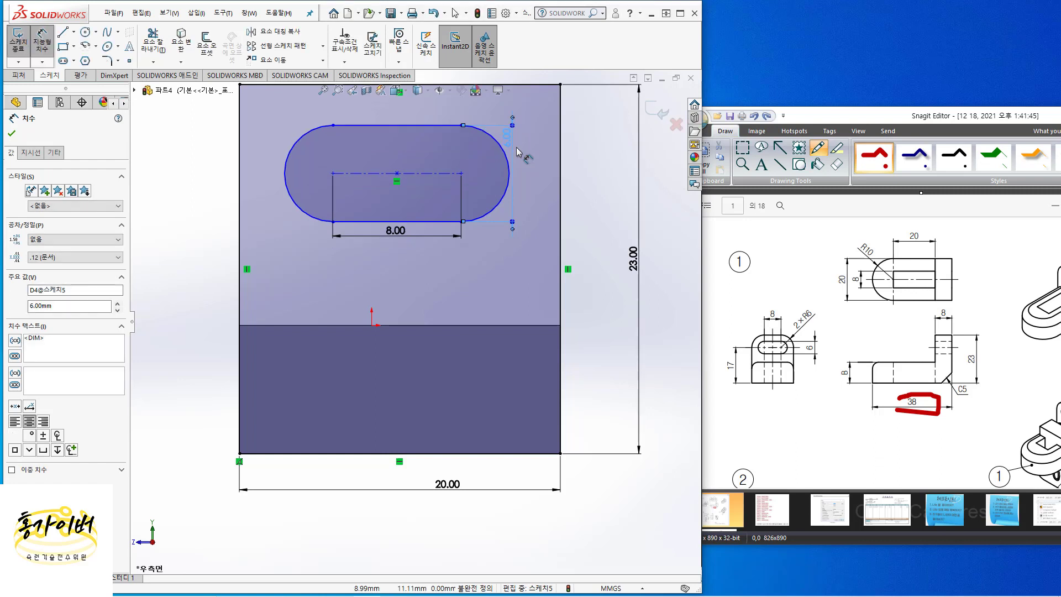
{"action": "key", "text": "f"}
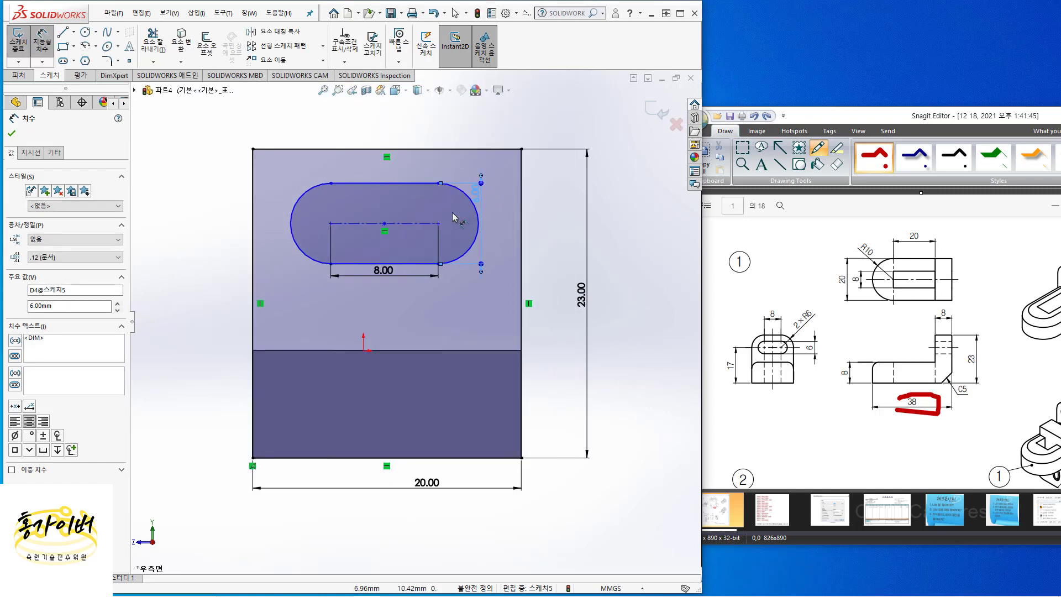
{"action": "key", "text": "Escape"}
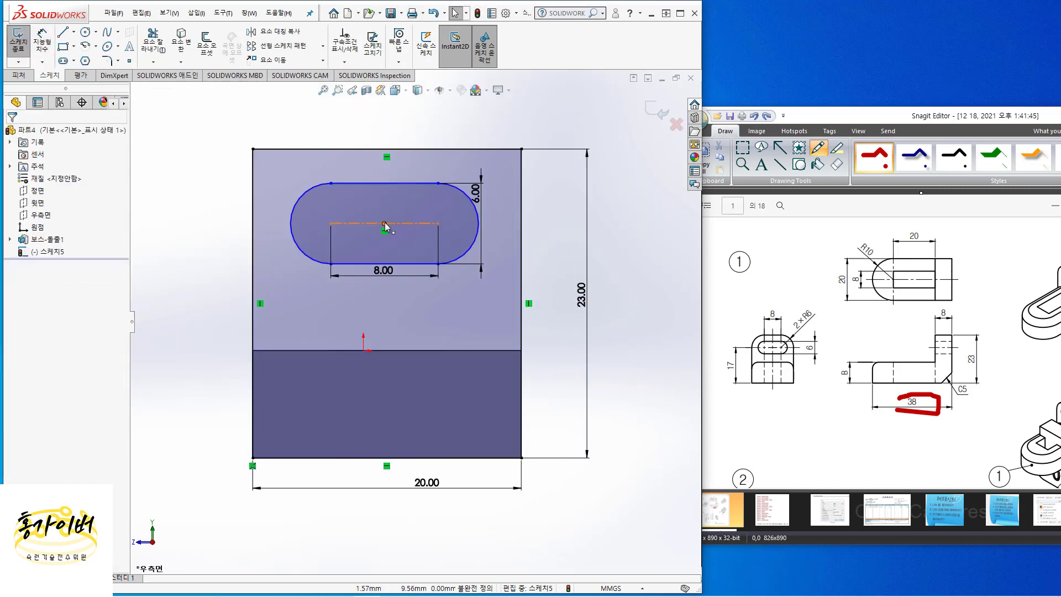
Step: Align the slot's center point vertically with the midpoint of the rectangle's top edge
{"action": "left_click", "coordinate": [385, 225]}
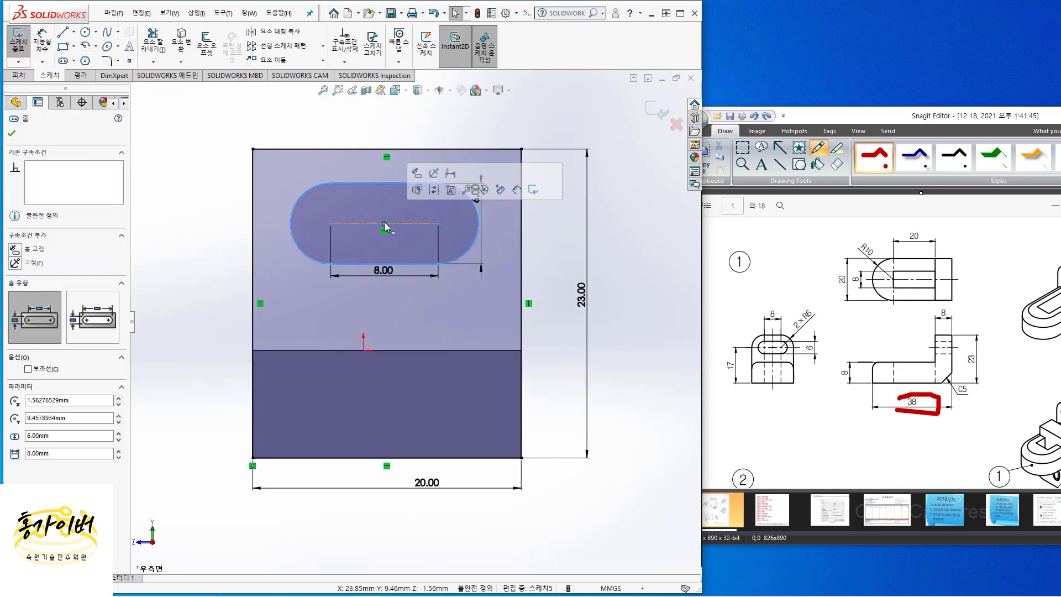
{"action": "left_click", "coordinate": [387, 149], "text": "ctrl"}
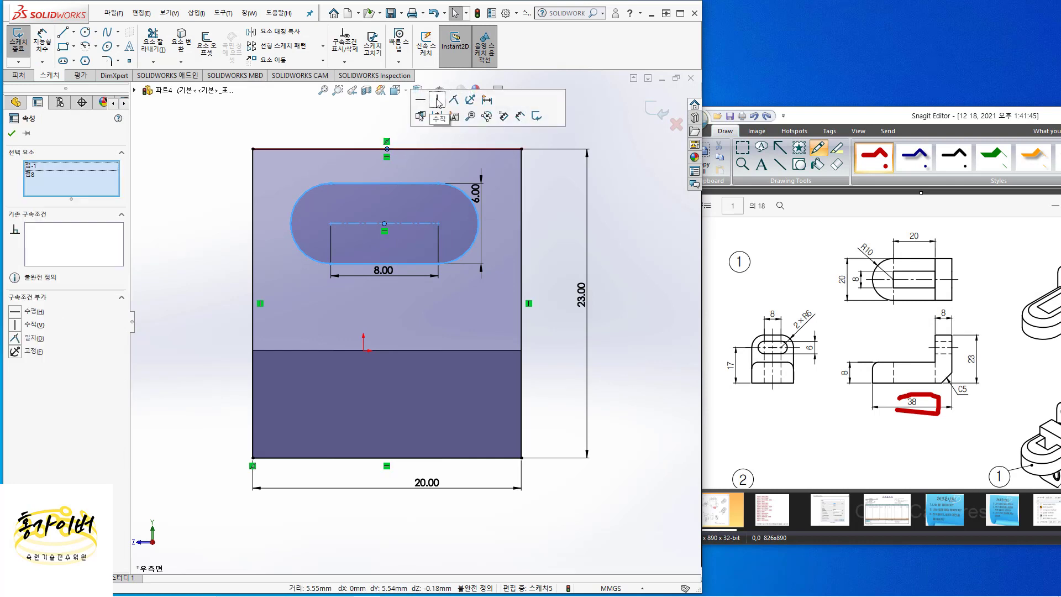
{"action": "left_click", "coordinate": [438, 101]}
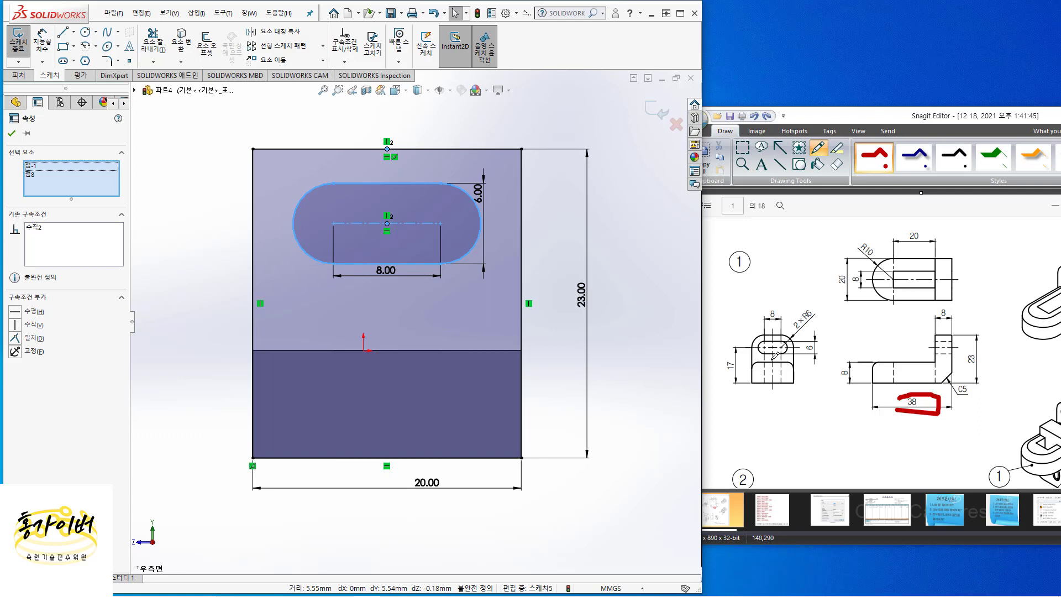
Step: Dimension the slot's centerline 17 mm above the rectangle's bottom edge
{"action": "left_click", "coordinate": [42, 42]}
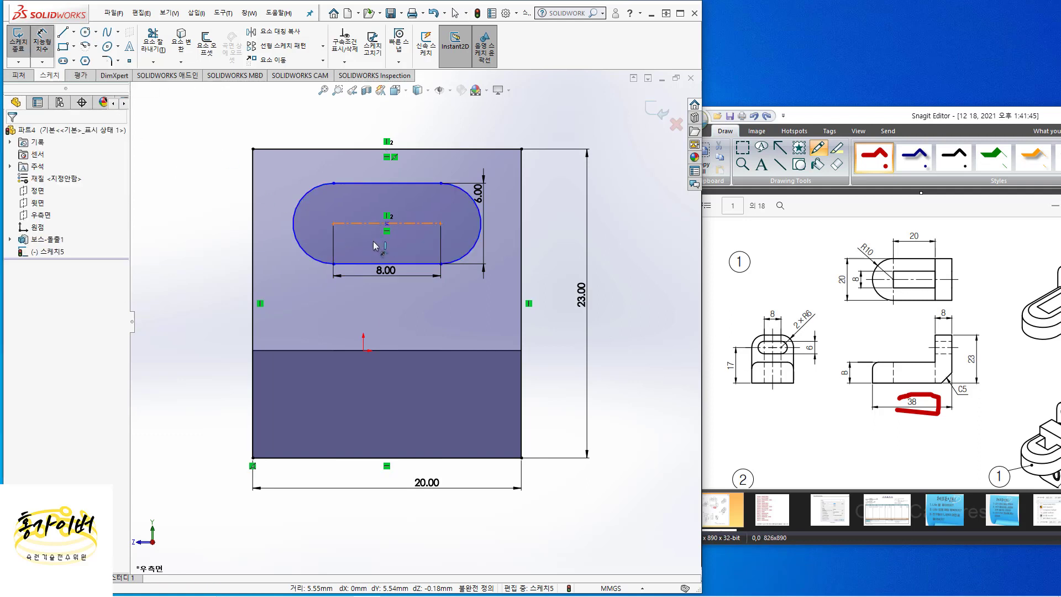
{"action": "left_click", "coordinate": [379, 224]}
{"action": "left_click", "coordinate": [365, 458]}
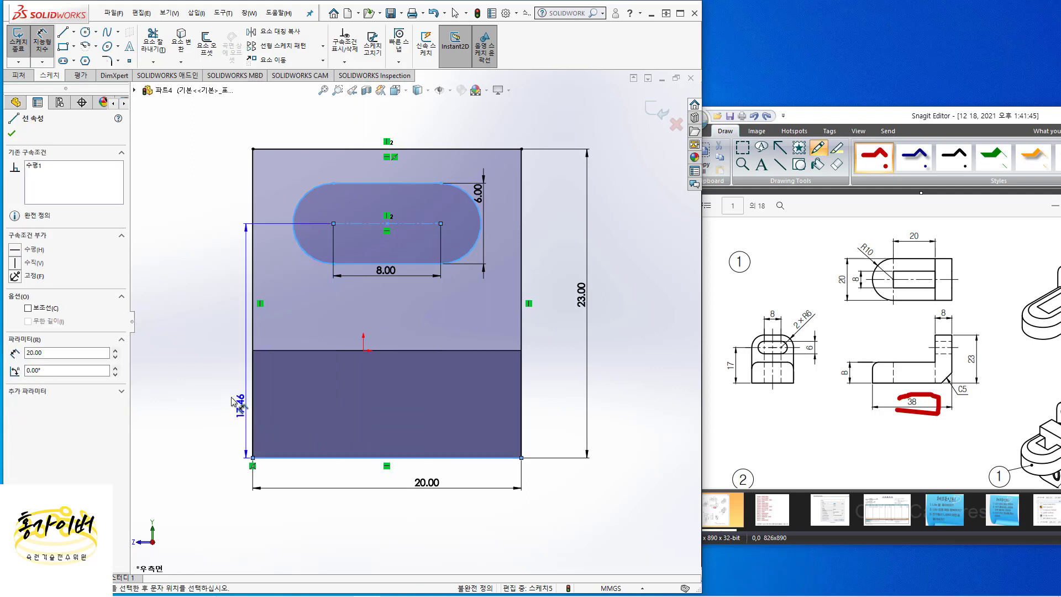
{"action": "left_click", "coordinate": [216, 396]}
{"action": "type", "text": "17"}
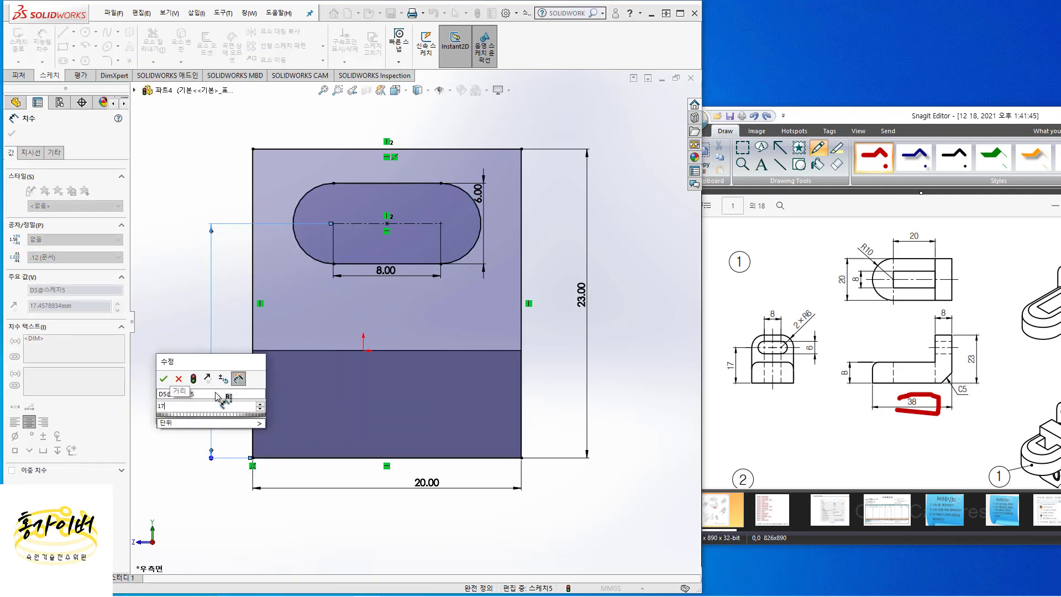
{"action": "key", "text": "Return"}
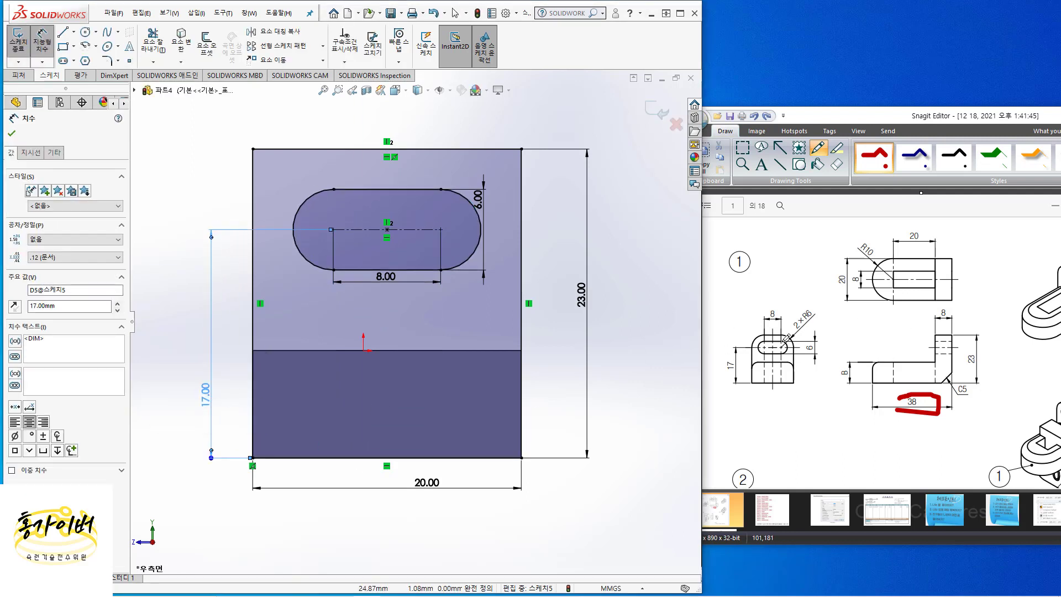
{"action": "left_click", "coordinate": [11, 134]}
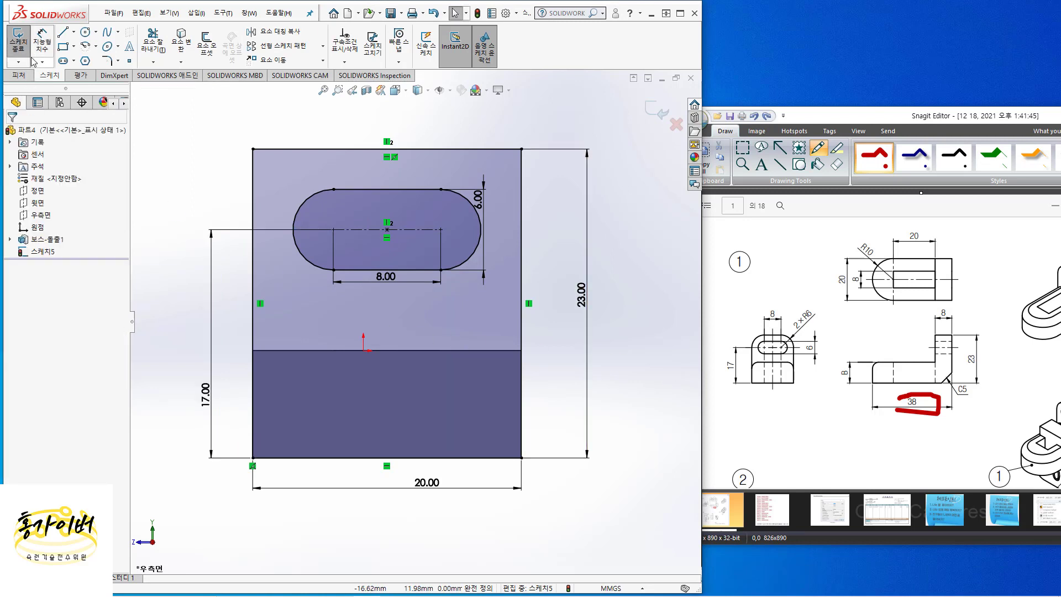
Step: Close the slotted end-face sketch and extrude it 8 mm in the reversed direction, into the base, merged with the body
{"action": "left_click", "coordinate": [18, 42]}
{"action": "middle_click_drag", "start_coordinate": [311, 268], "coordinate": [359, 271]}
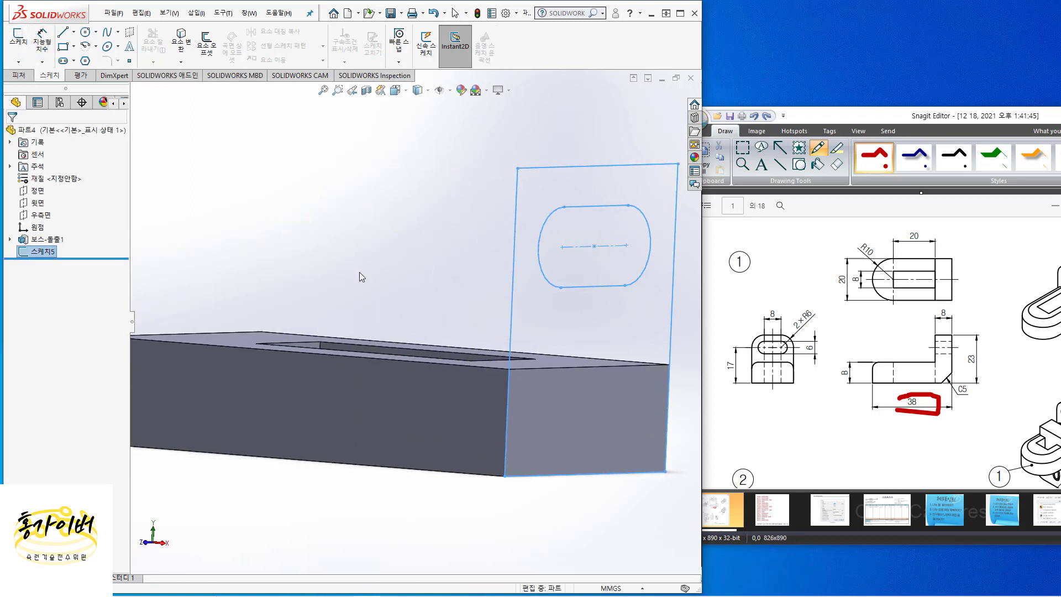
{"action": "left_click", "coordinate": [23, 77]}
{"action": "left_click", "coordinate": [19, 40]}
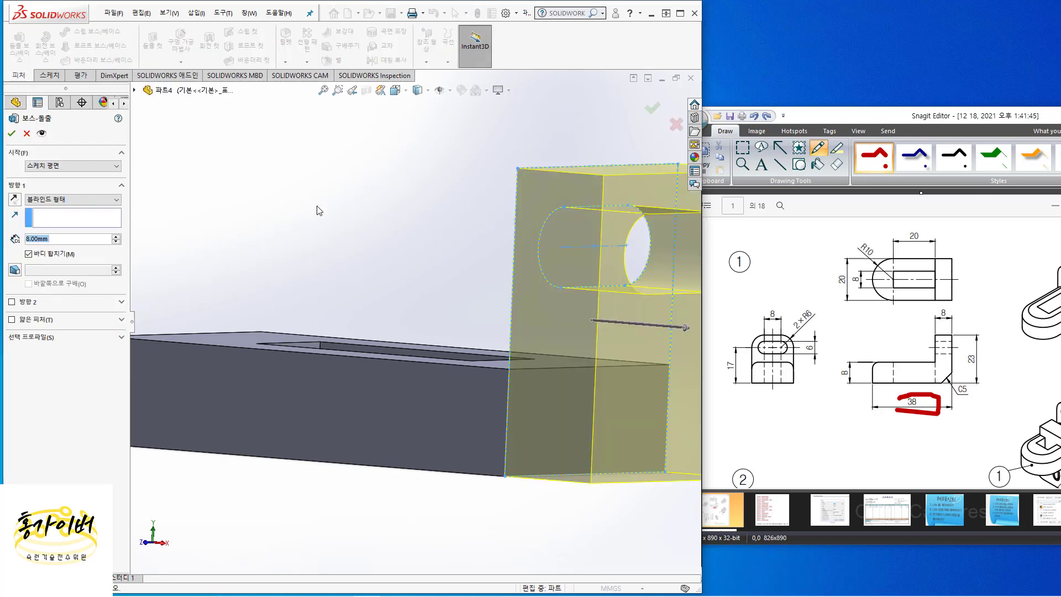
{"action": "left_click", "coordinate": [14, 199]}
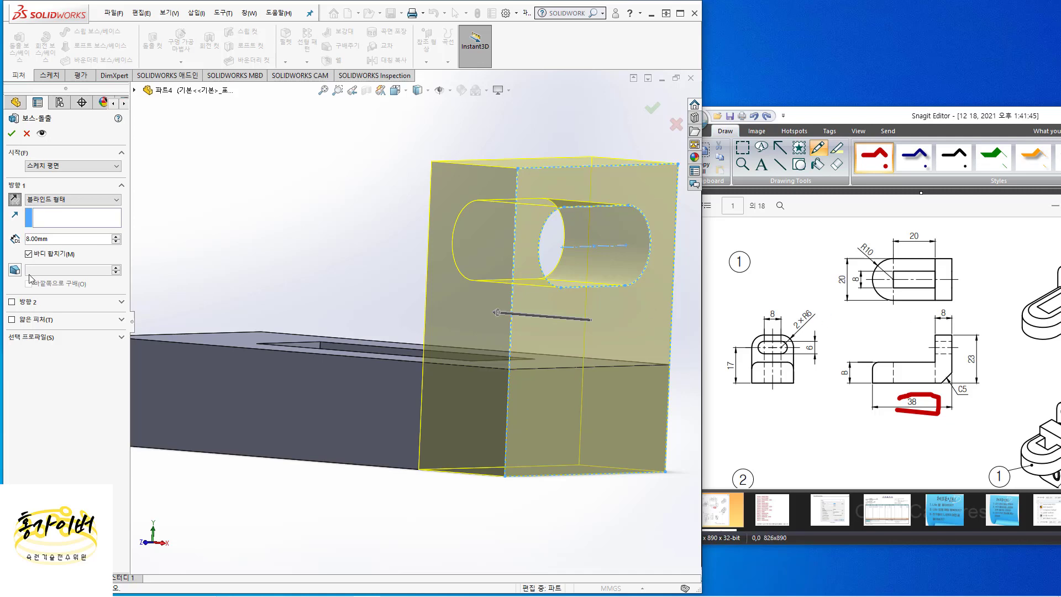
{"action": "left_click", "coordinate": [11, 133]}
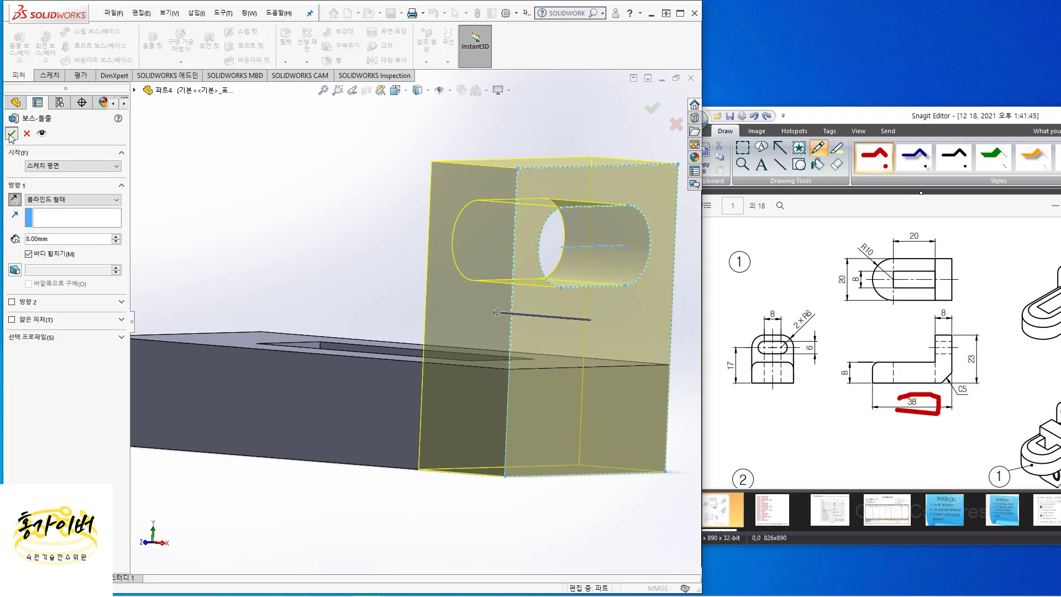
Step: Fillet the two vertical corner edges at the base's free end with a 10 mm radius
{"action": "middle_click_drag", "start_coordinate": [313, 267], "coordinate": [346, 301]}
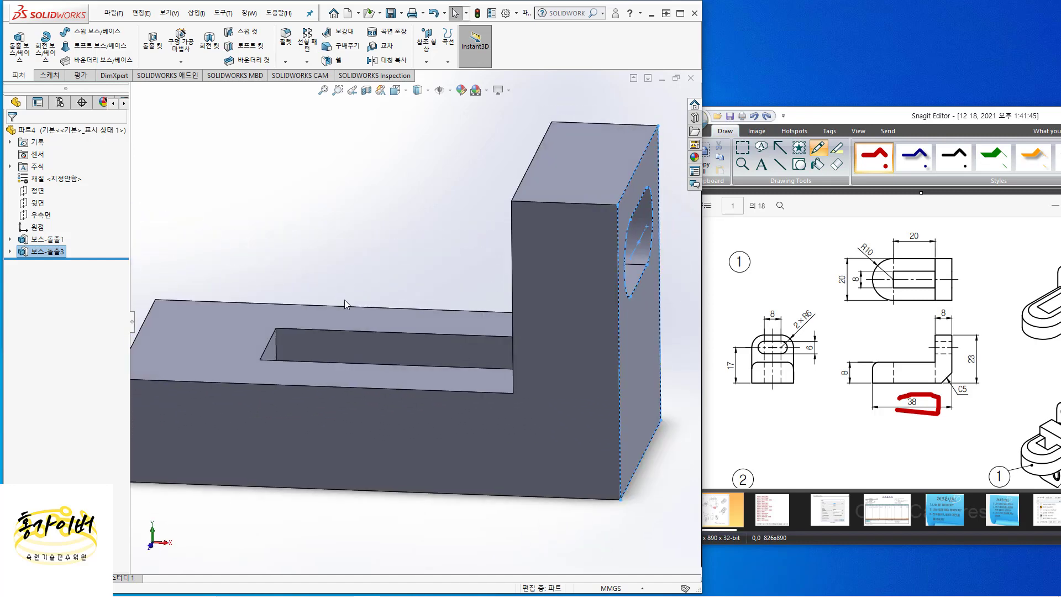
{"action": "scroll", "coordinate": [343, 296], "scroll_direction": "down", "scroll_amount": 3}
{"action": "scroll", "coordinate": [371, 288], "scroll_direction": "up", "scroll_amount": 3}
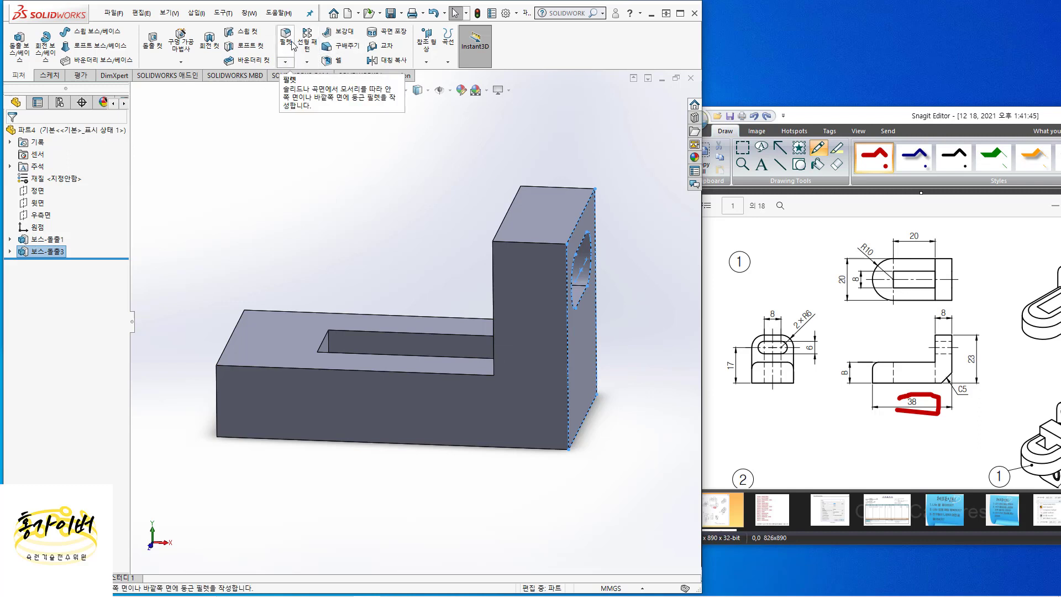
{"action": "left_click", "coordinate": [292, 42]}
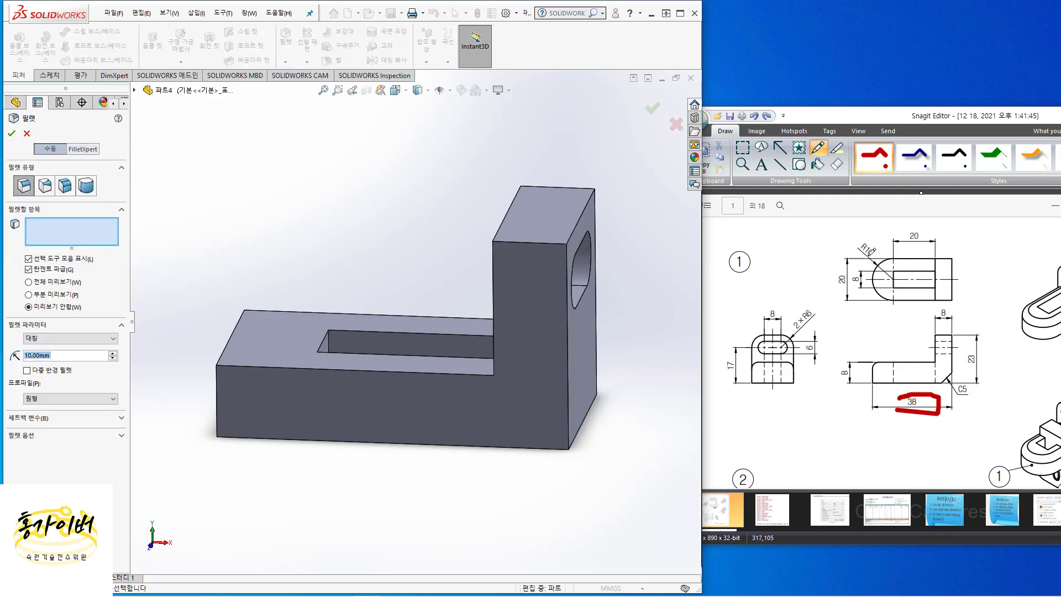
{"action": "left_click", "coordinate": [216, 380]}
{"action": "middle_click_drag", "start_coordinate": [194, 346], "coordinate": [238, 345]}
{"action": "left_click", "coordinate": [205, 332]}
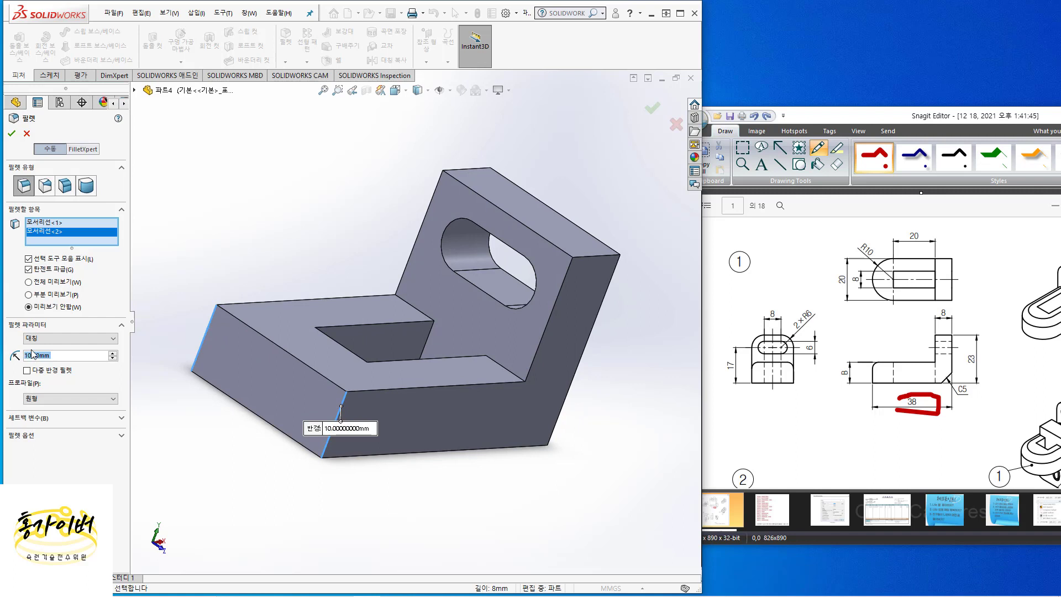
{"action": "left_click", "coordinate": [11, 133]}
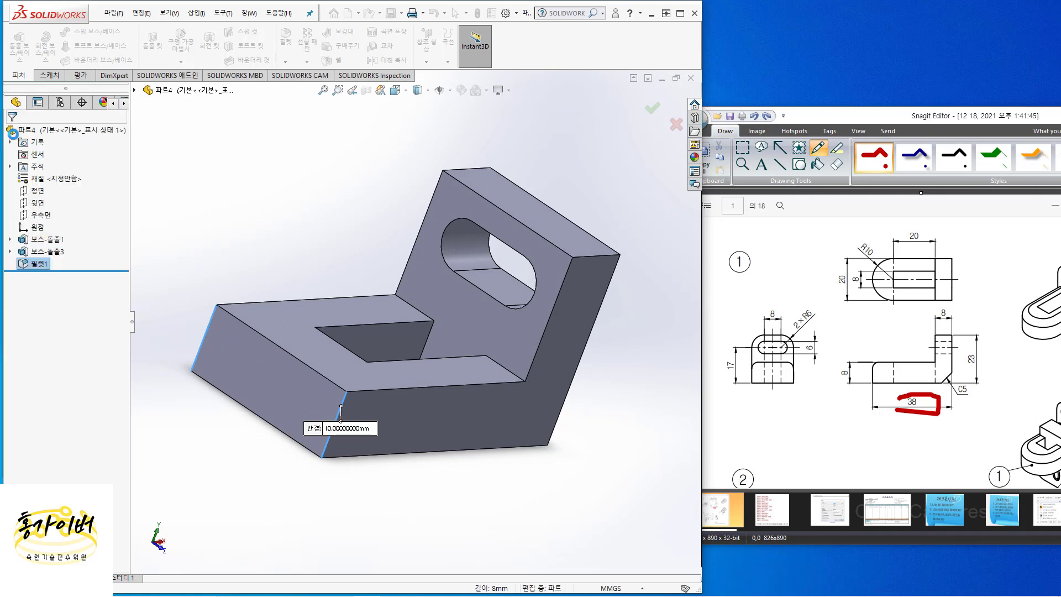
Step: Fillet the outer top edge chain around the base with a 3 mm radius
{"action": "middle_click_drag", "start_coordinate": [357, 303], "coordinate": [343, 301]}
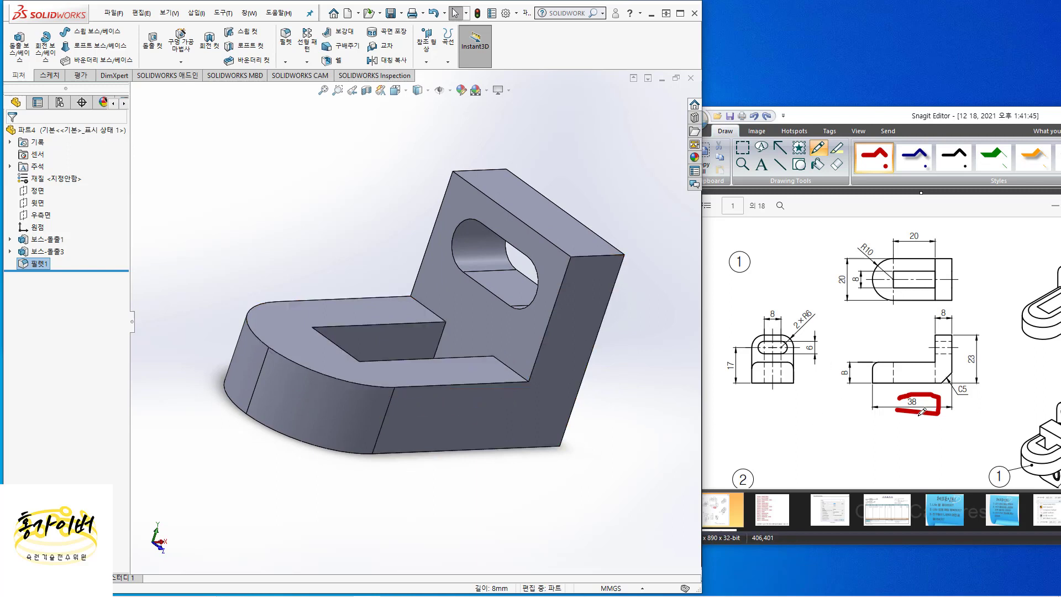
{"action": "scroll", "coordinate": [922, 411], "scroll_direction": "down", "scroll_amount": 7}
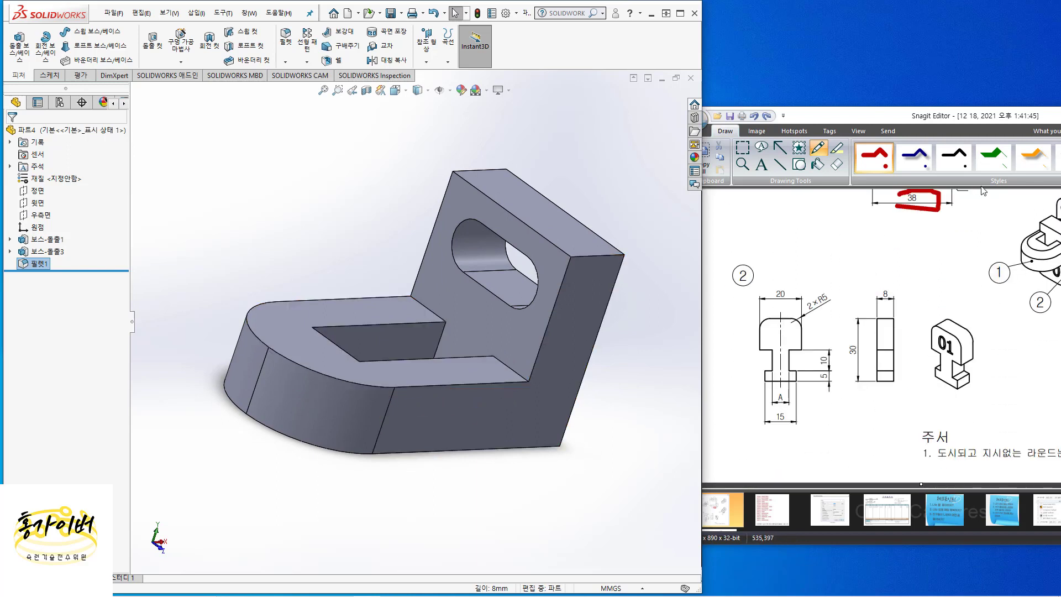
{"action": "left_click_drag", "start_coordinate": [952, 118], "coordinate": [795, 125]}
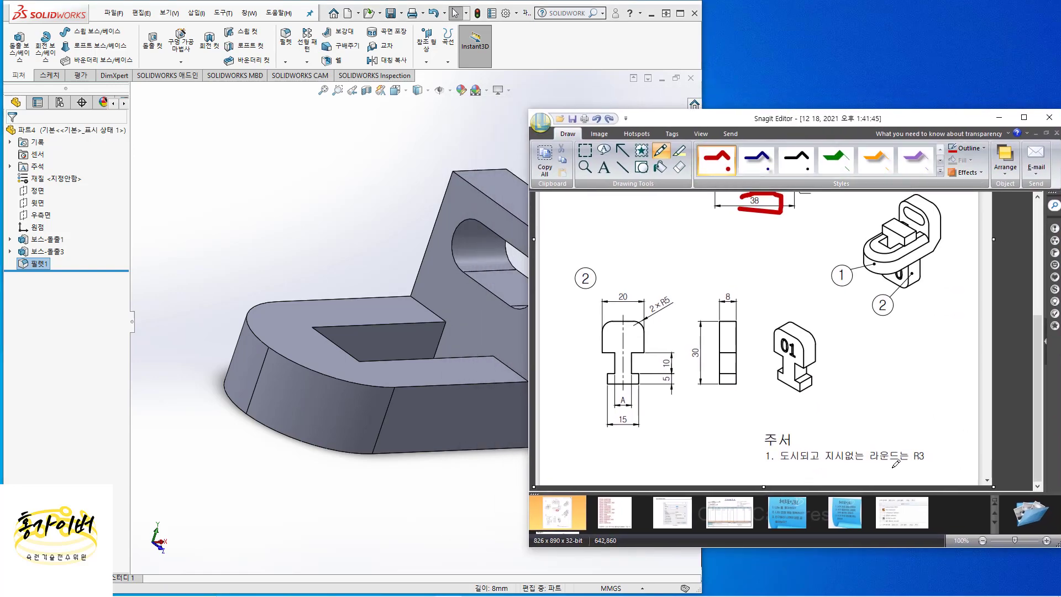
{"action": "left_click_drag", "start_coordinate": [731, 119], "coordinate": [851, 136]}
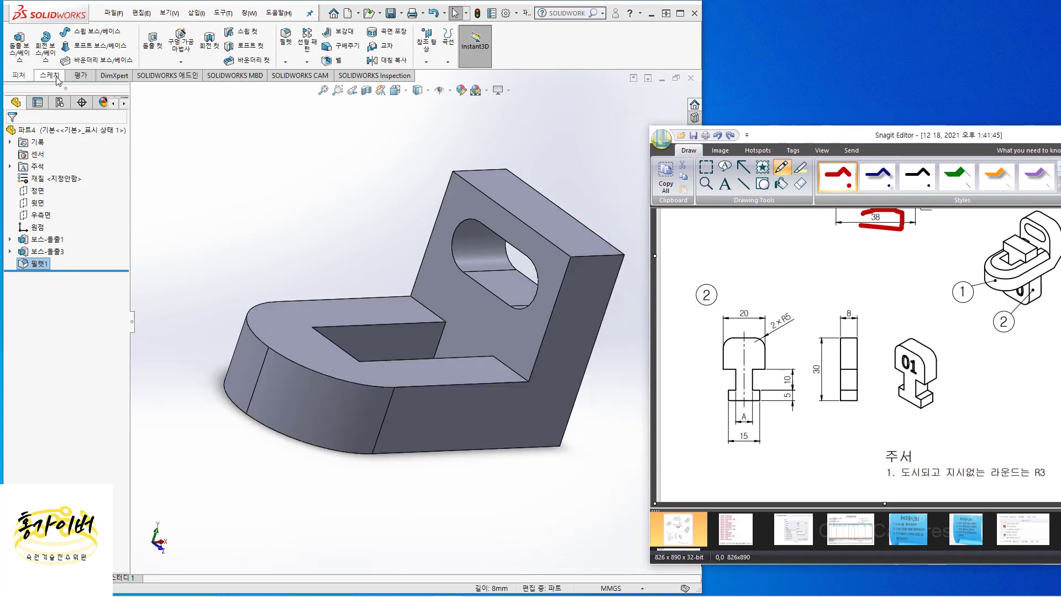
{"action": "left_click", "coordinate": [290, 46]}
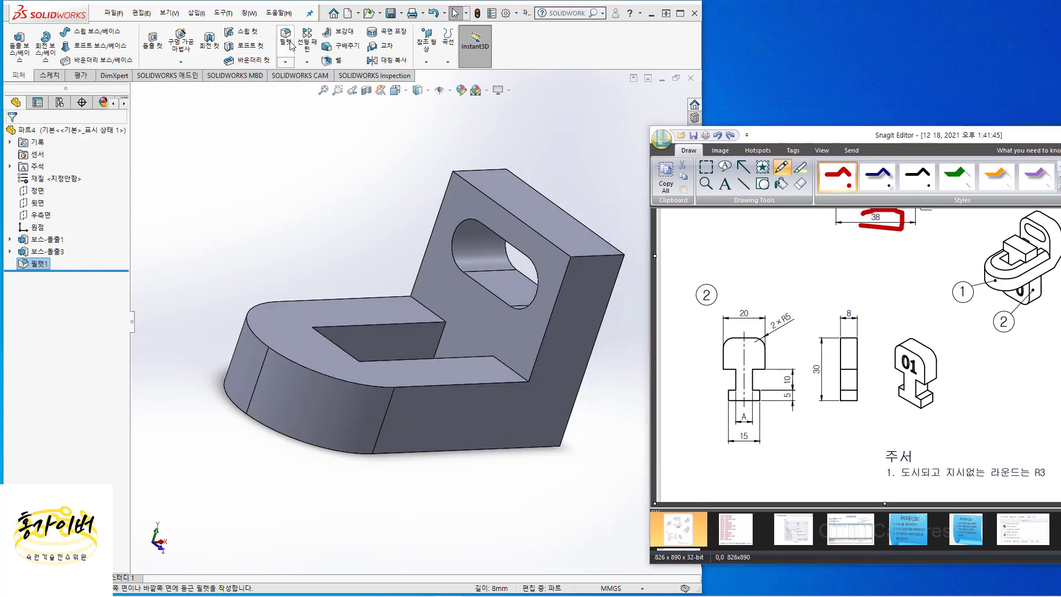
{"action": "left_click", "coordinate": [288, 44]}
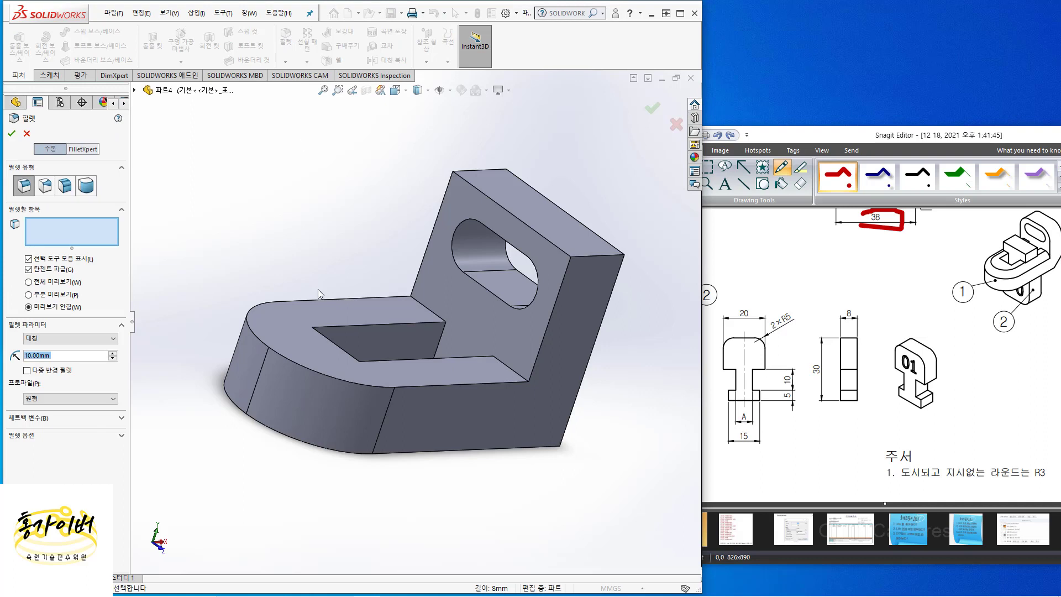
{"action": "left_click", "coordinate": [310, 366]}
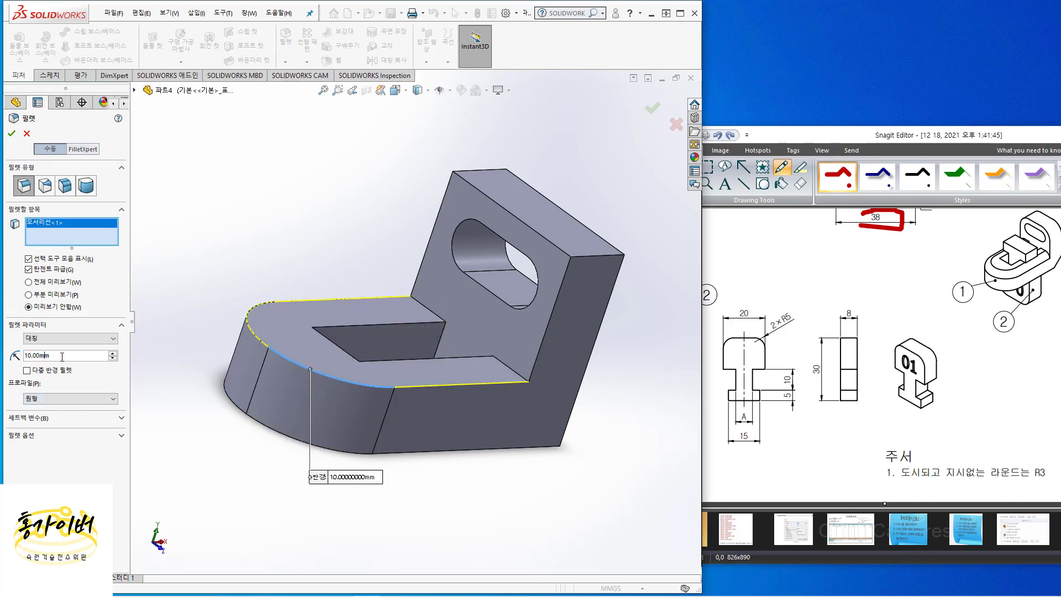
{"action": "type", "text": "3"}
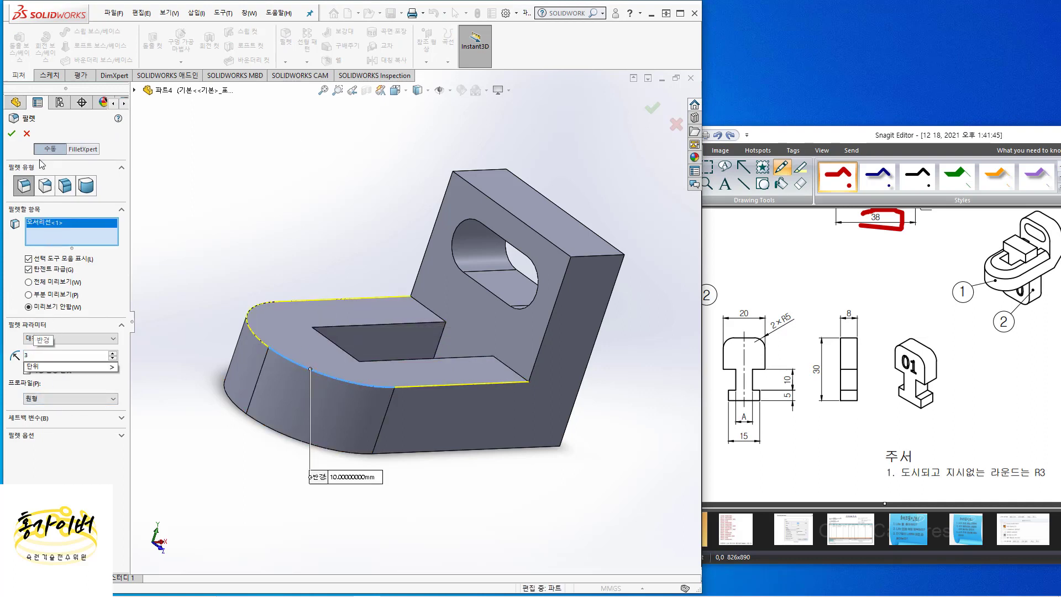
{"action": "key", "text": "Return"}
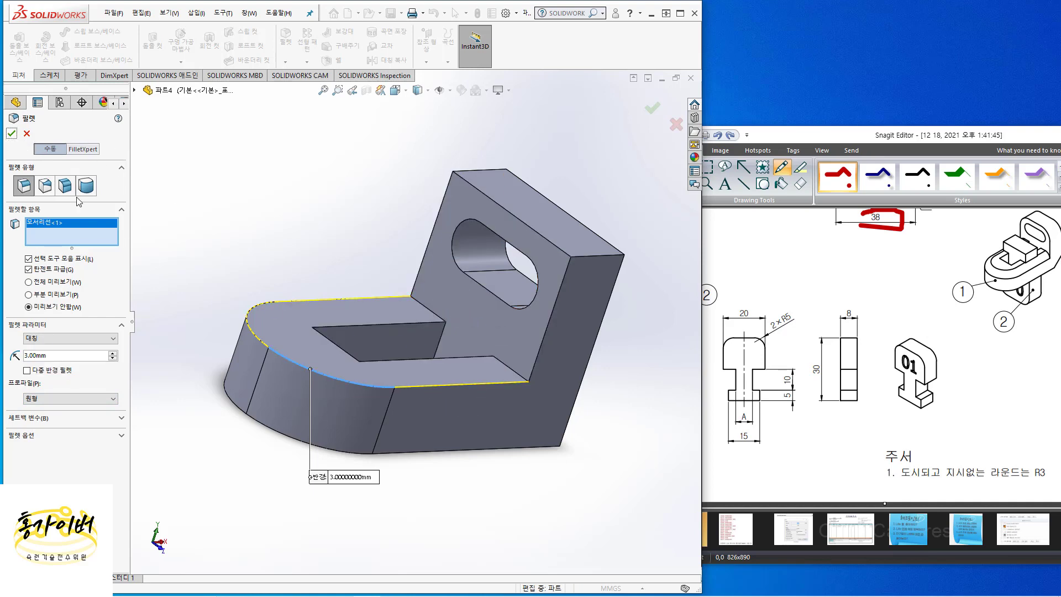
{"action": "left_click", "coordinate": [11, 134]}
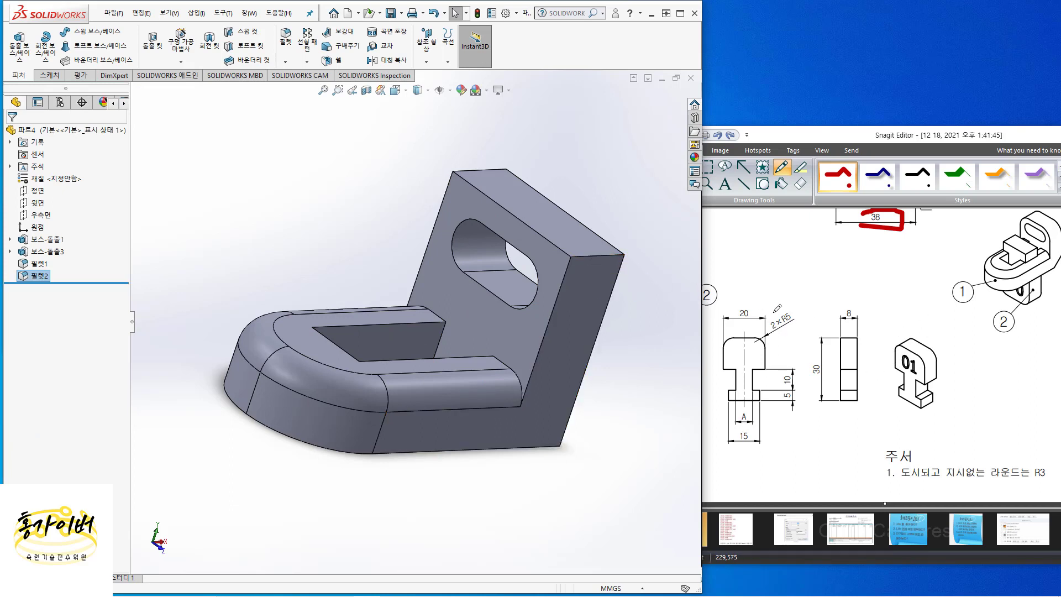
Step: Fillet the two top corner edges of the slotted upright with a 5 mm radius
{"action": "left_click", "coordinate": [596, 256]}
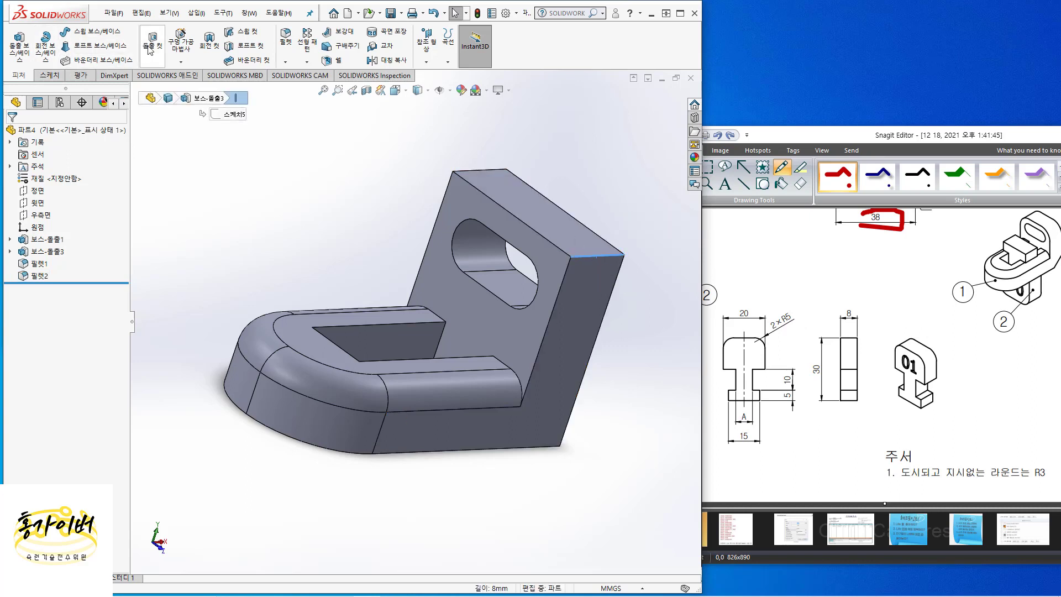
{"action": "left_click", "coordinate": [285, 47]}
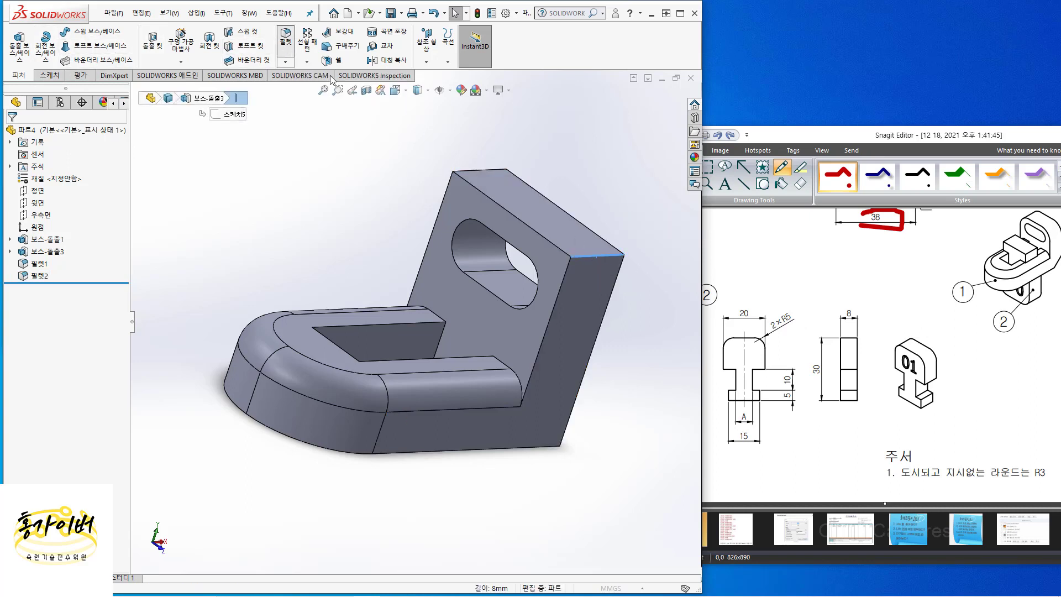
{"action": "left_click", "coordinate": [468, 175]}
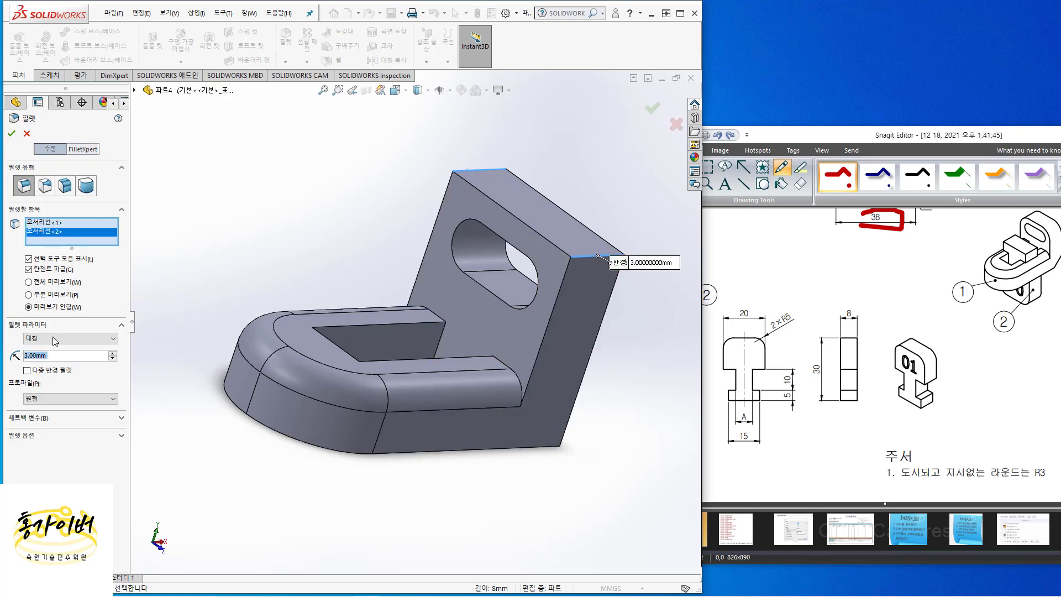
{"action": "left_click", "coordinate": [61, 356]}
{"action": "type", "text": "5"}
{"action": "key", "text": "Return"}
{"action": "left_click", "coordinate": [12, 137]}
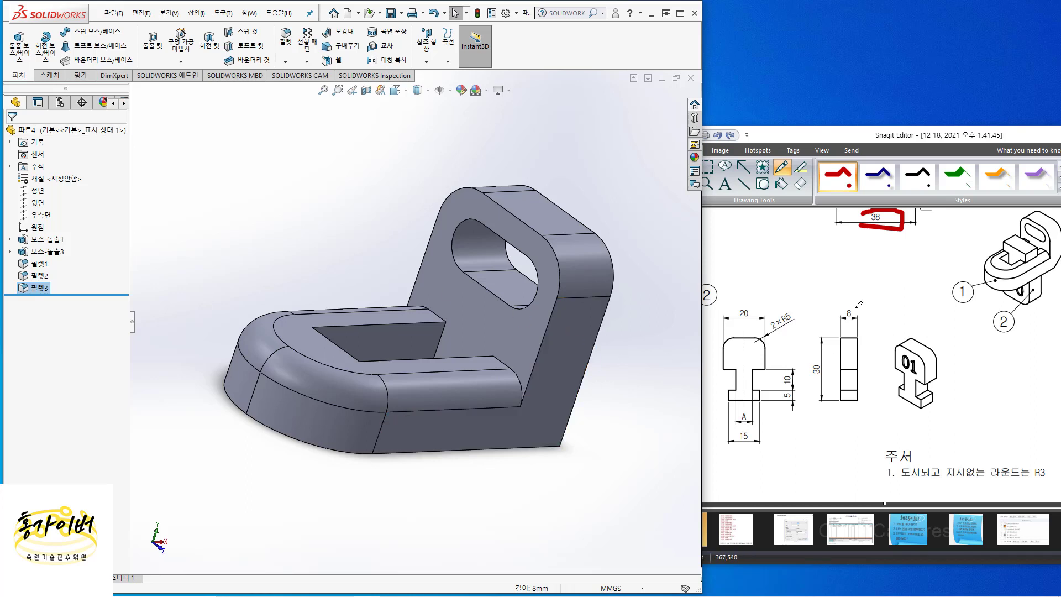
Step: Chamfer the bottom outer edge below the upright by 5 mm at 45 degrees
{"action": "middle_click_drag", "start_coordinate": [496, 377], "coordinate": [530, 403]}
{"action": "scroll", "coordinate": [867, 331], "scroll_direction": "up", "scroll_amount": 5}
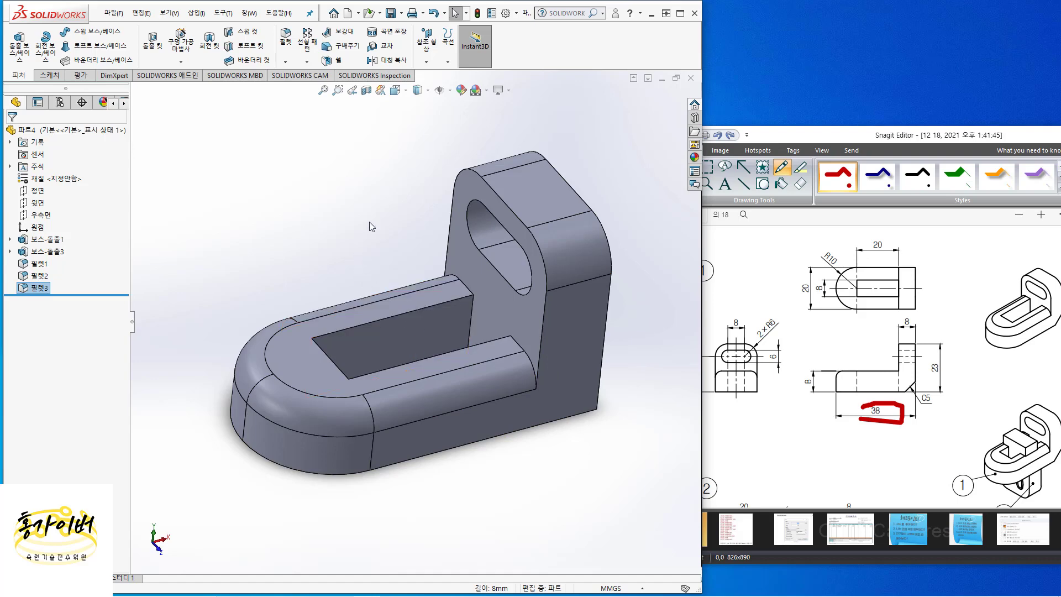
{"action": "left_click", "coordinate": [417, 90]}
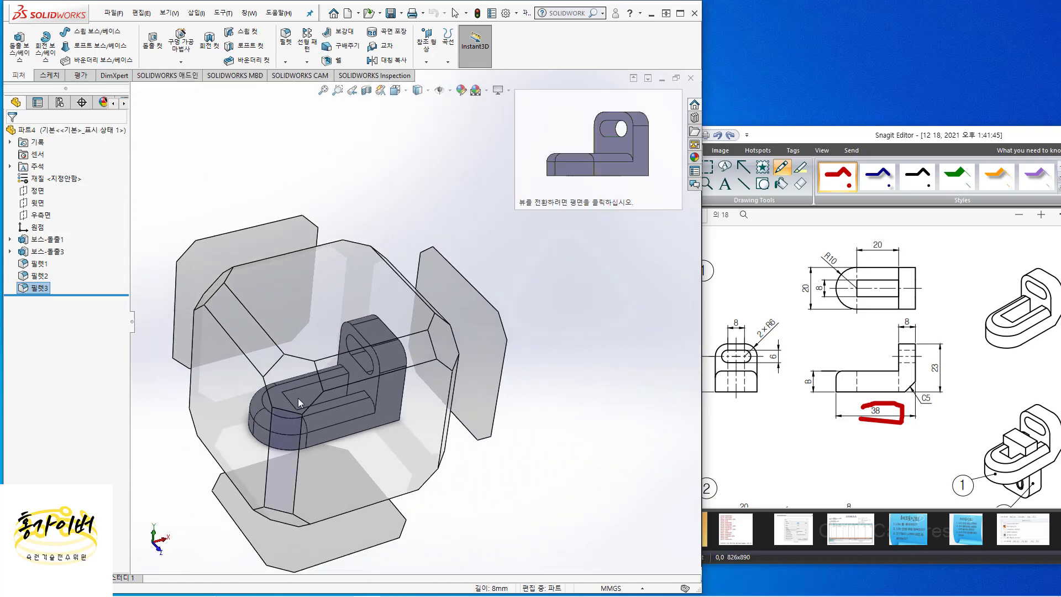
{"action": "left_click", "coordinate": [298, 398]}
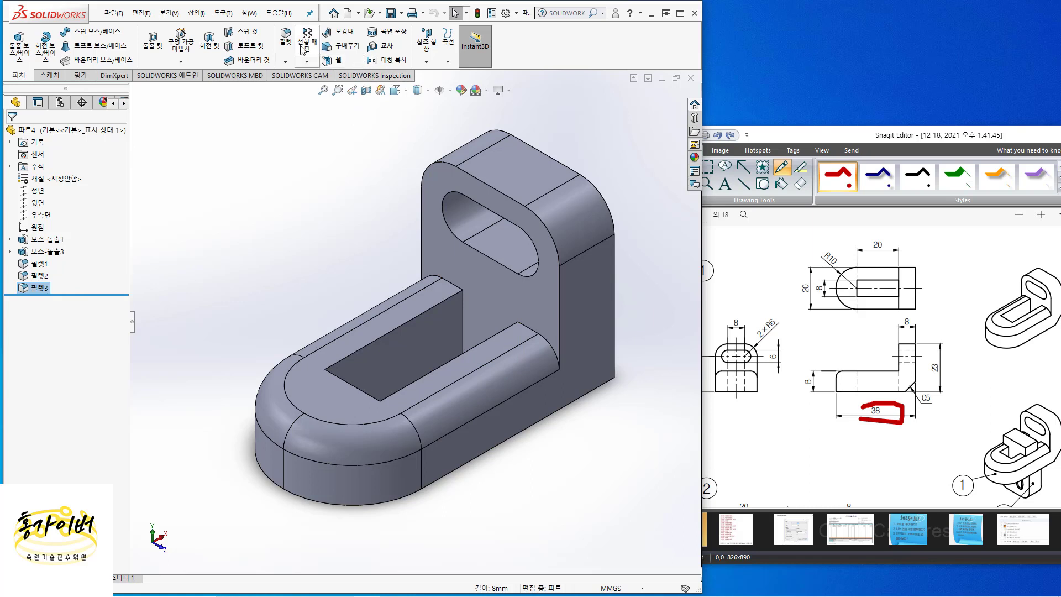
{"action": "left_click", "coordinate": [285, 62]}
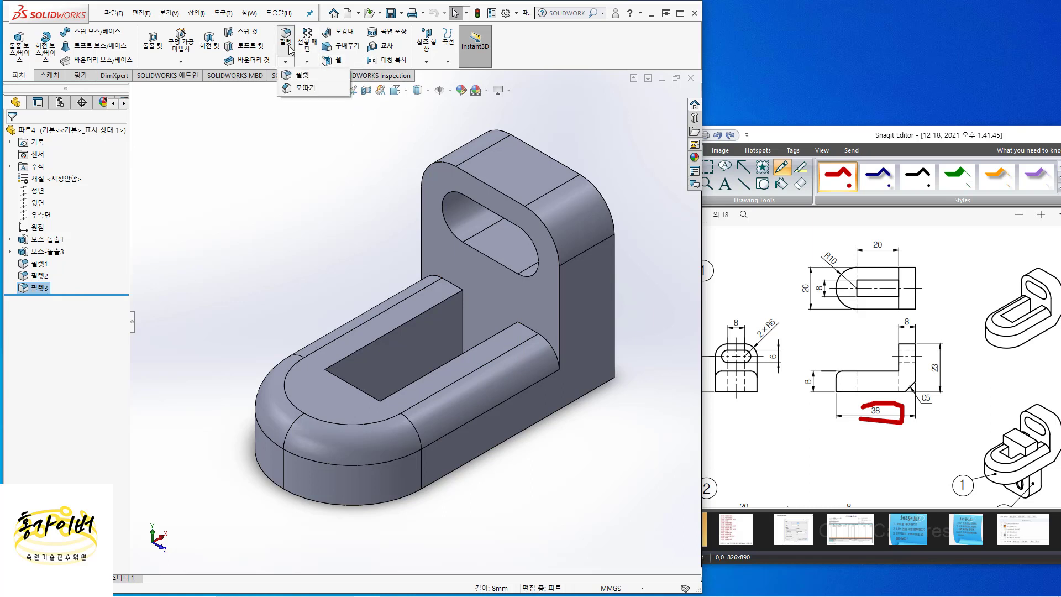
{"action": "left_click", "coordinate": [302, 89]}
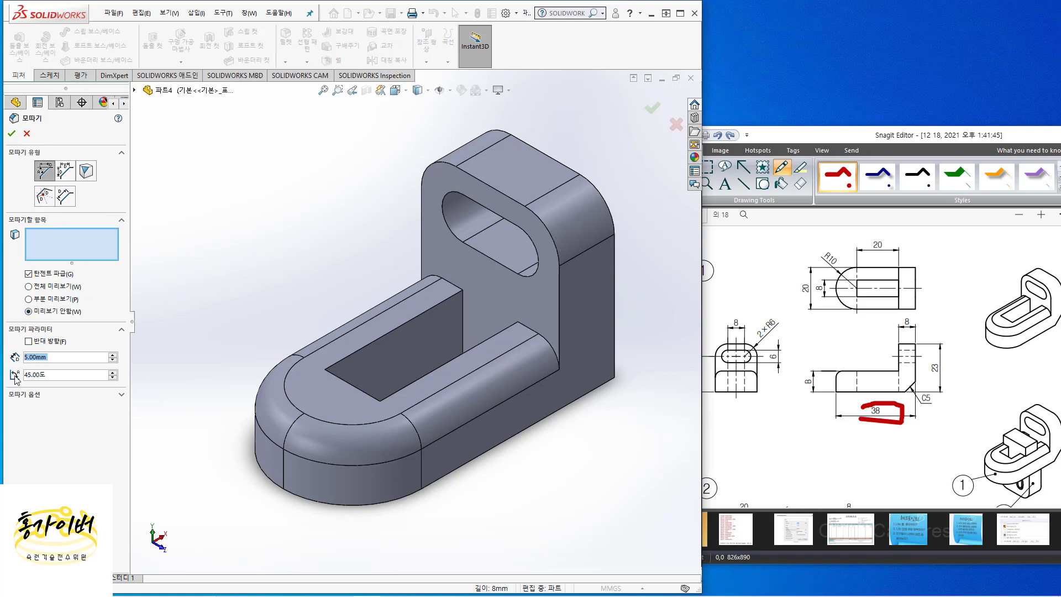
{"action": "middle_click_drag", "start_coordinate": [583, 388], "coordinate": [619, 356]}
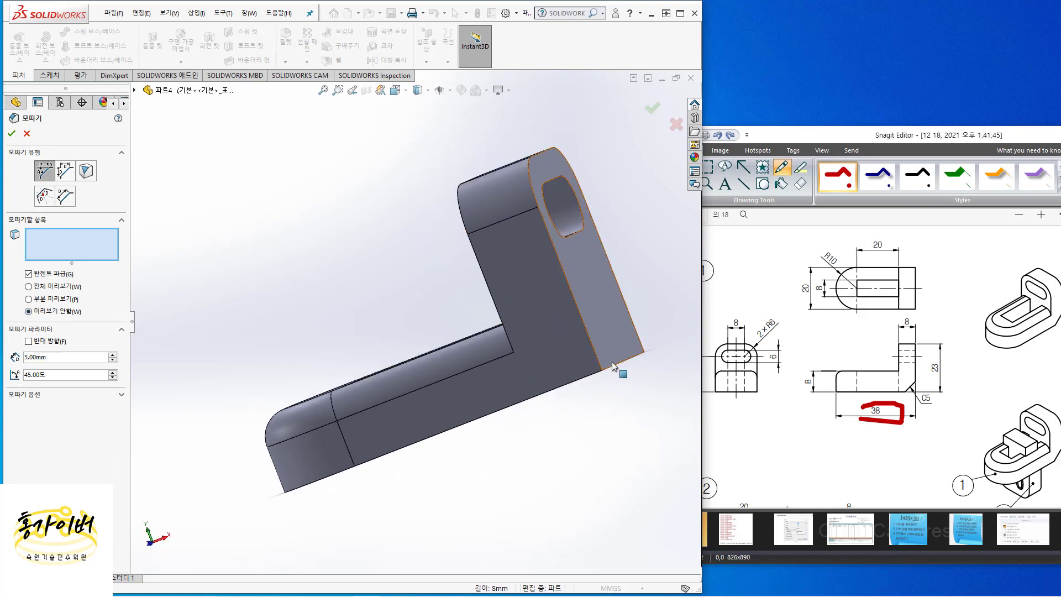
{"action": "left_click", "coordinate": [613, 365]}
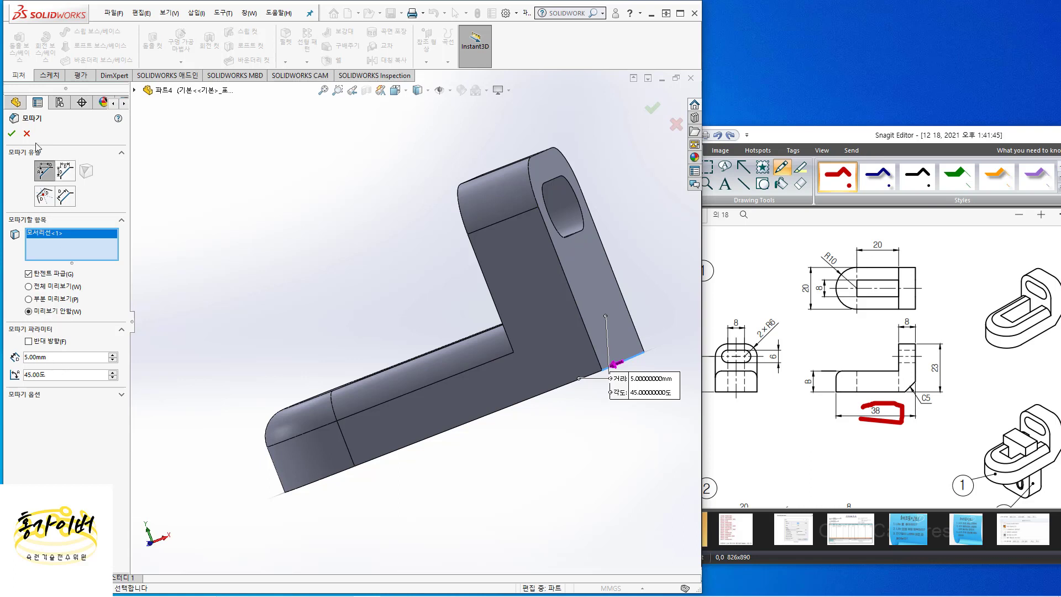
{"action": "left_click", "coordinate": [10, 133]}
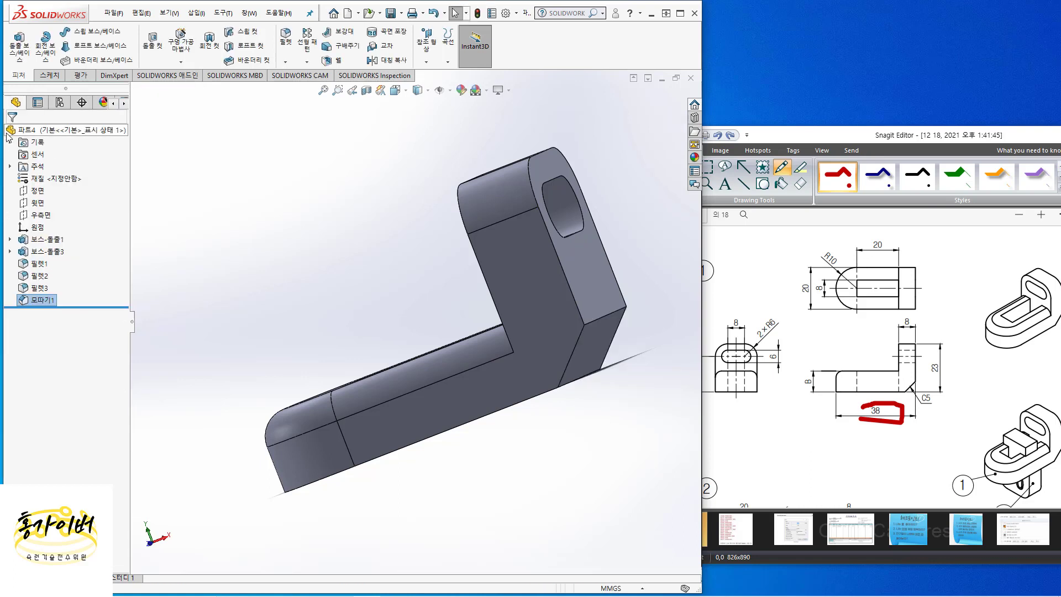
Step: Save the finished part to the desktop as 파트1-1
{"action": "middle_click_drag", "start_coordinate": [648, 337], "coordinate": [686, 325]}
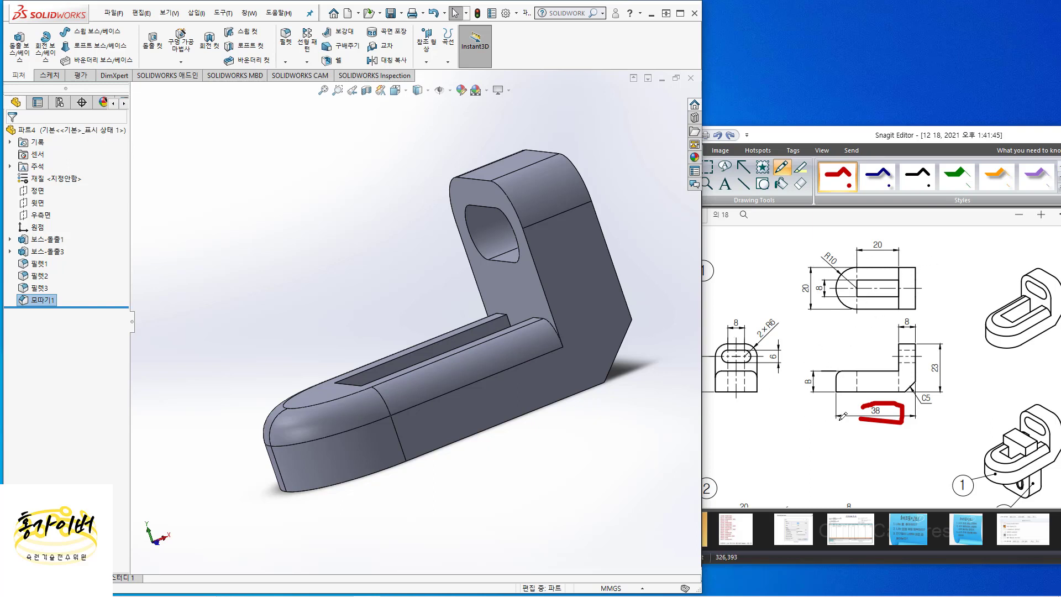
{"action": "scroll", "coordinate": [841, 418], "scroll_direction": "down", "scroll_amount": 1}
{"action": "mouse_move", "coordinate": [817, 134]}
{"action": "left_mouse_down"}
{"action": "mouse_move", "coordinate": [845, 91]}
{"action": "mouse_move", "coordinate": [847, 38]}
{"action": "left_mouse_up"}
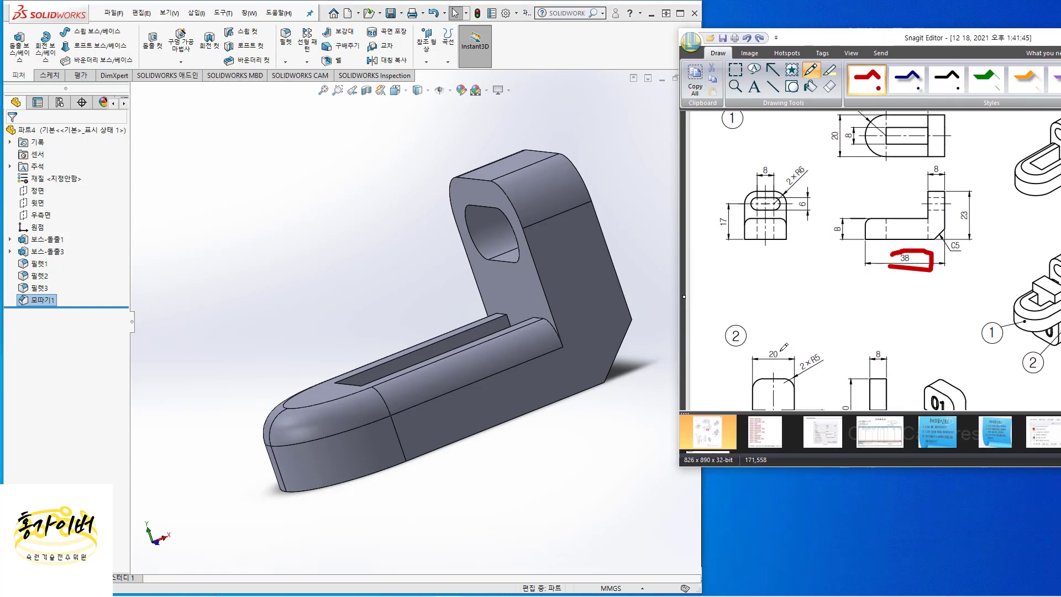
{"action": "scroll", "coordinate": [778, 350], "scroll_direction": "down", "scroll_amount": 2}
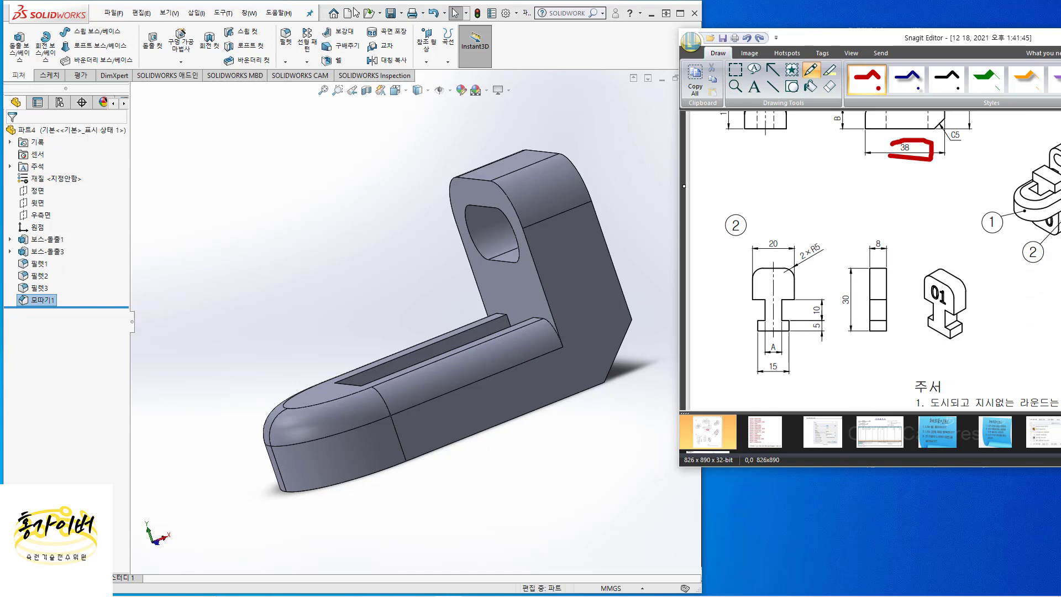
{"action": "left_click", "coordinate": [390, 13]}
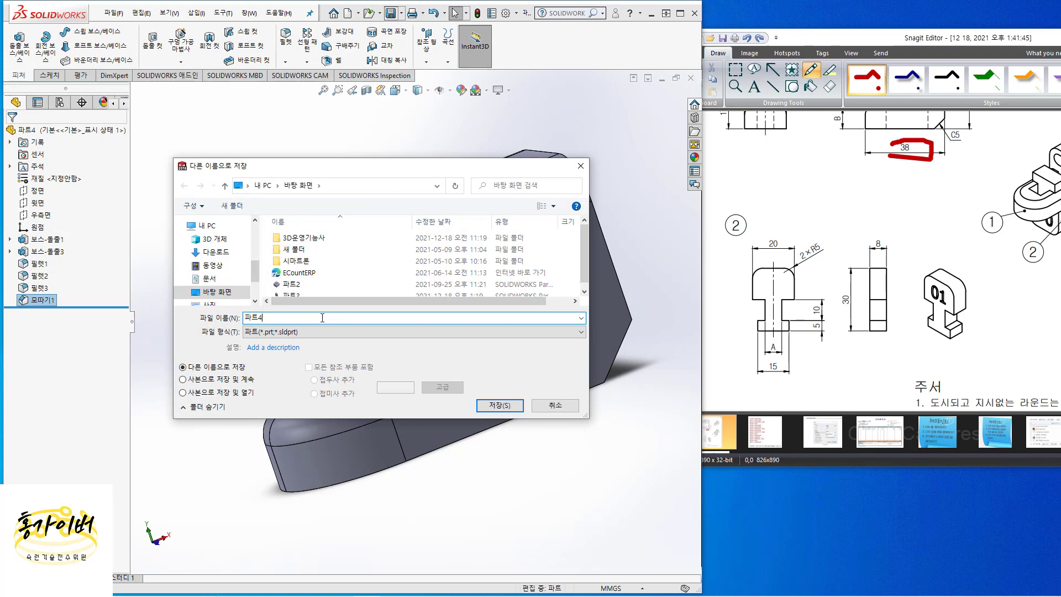
{"action": "key", "text": "BackSpace"}
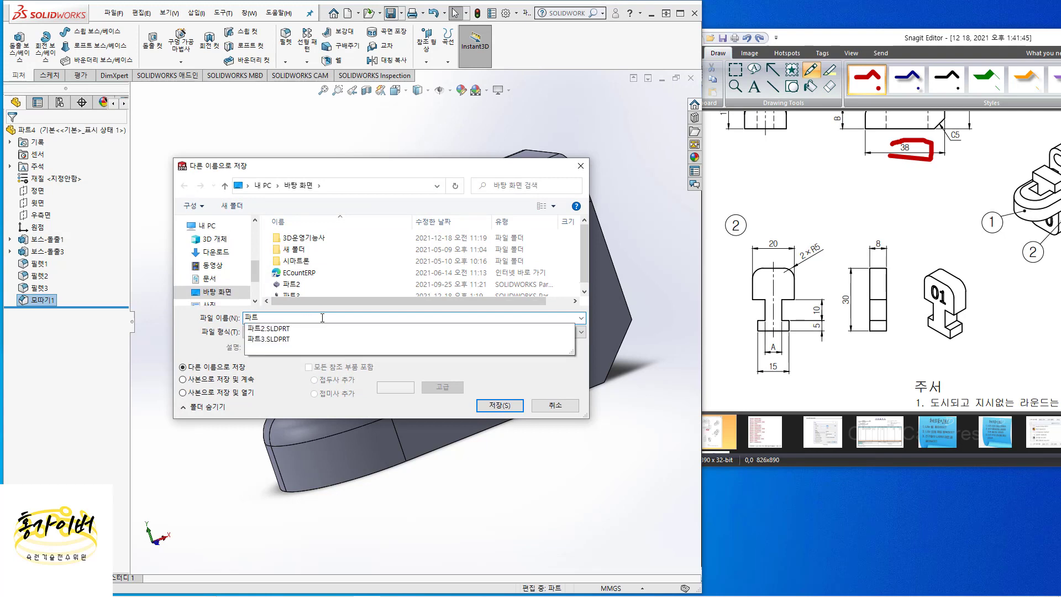
{"action": "type", "text": "1-1"}
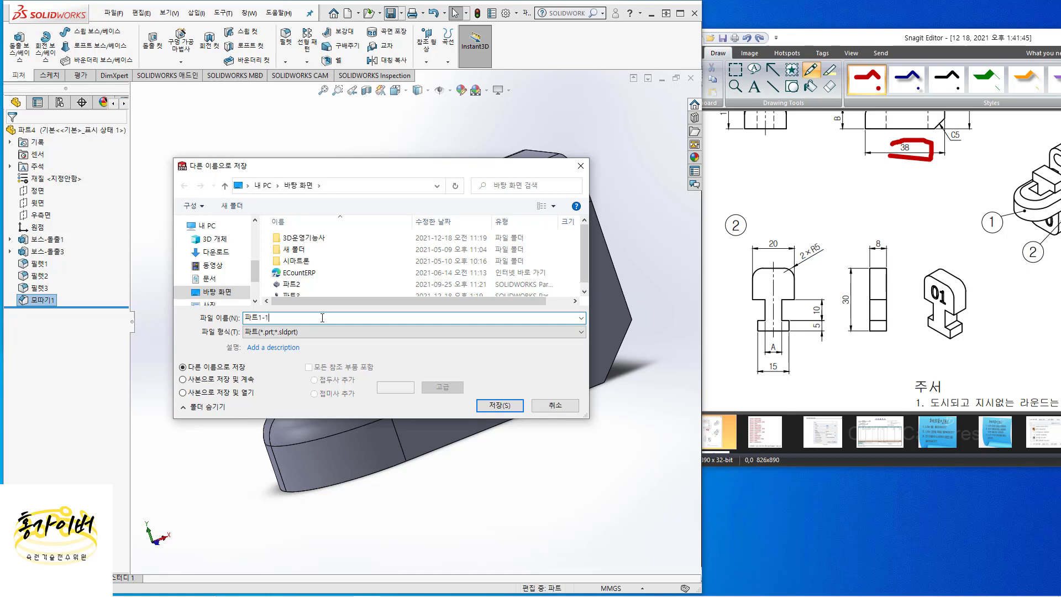
{"action": "key", "text": "Return"}
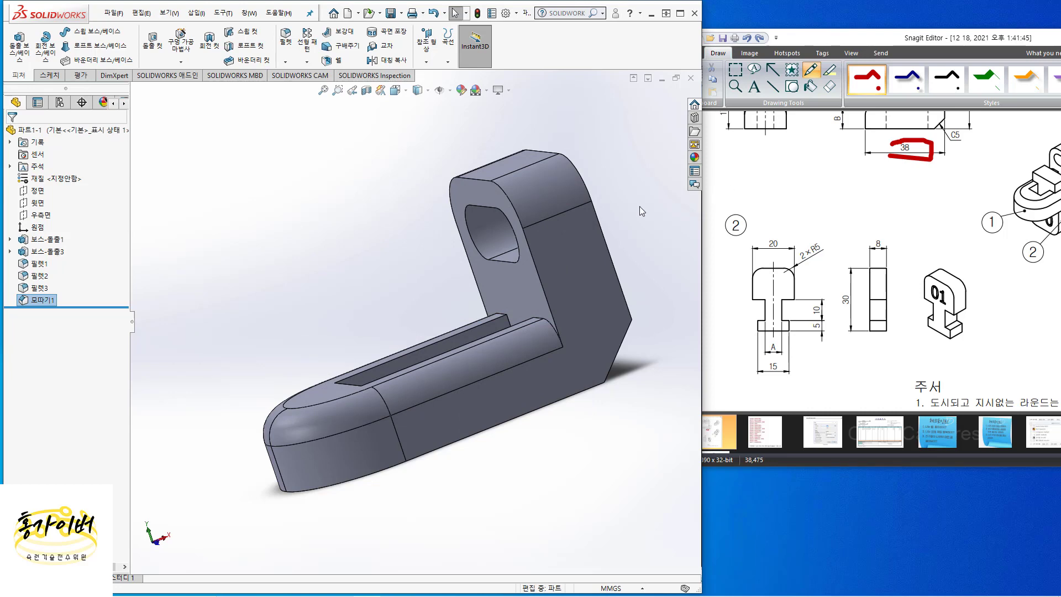
Step: Create a new part document for part 2 of the drawing
{"action": "left_click", "coordinate": [117, 18]}
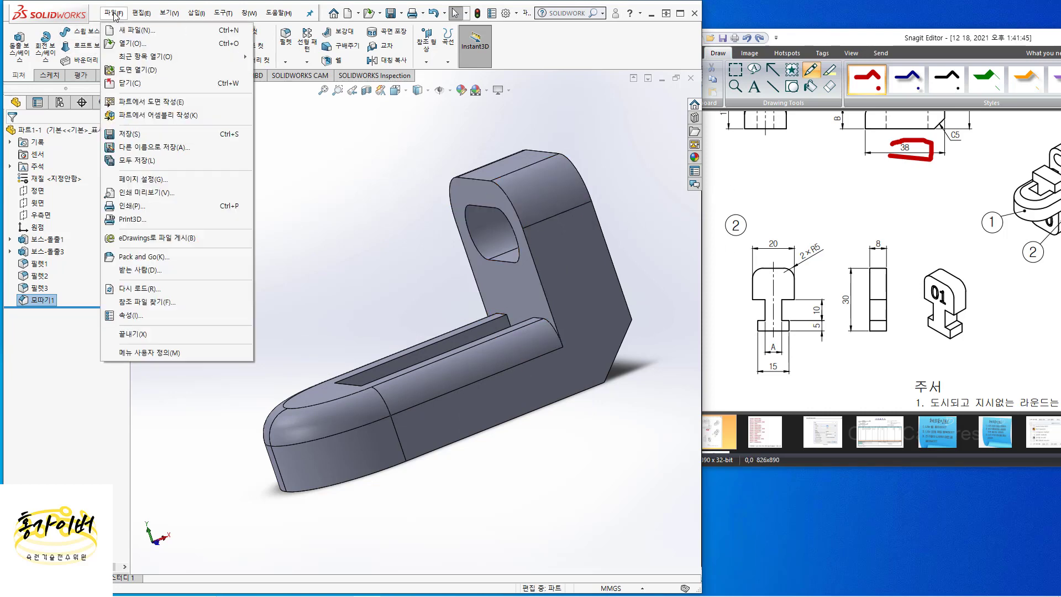
{"action": "left_click", "coordinate": [150, 49]}
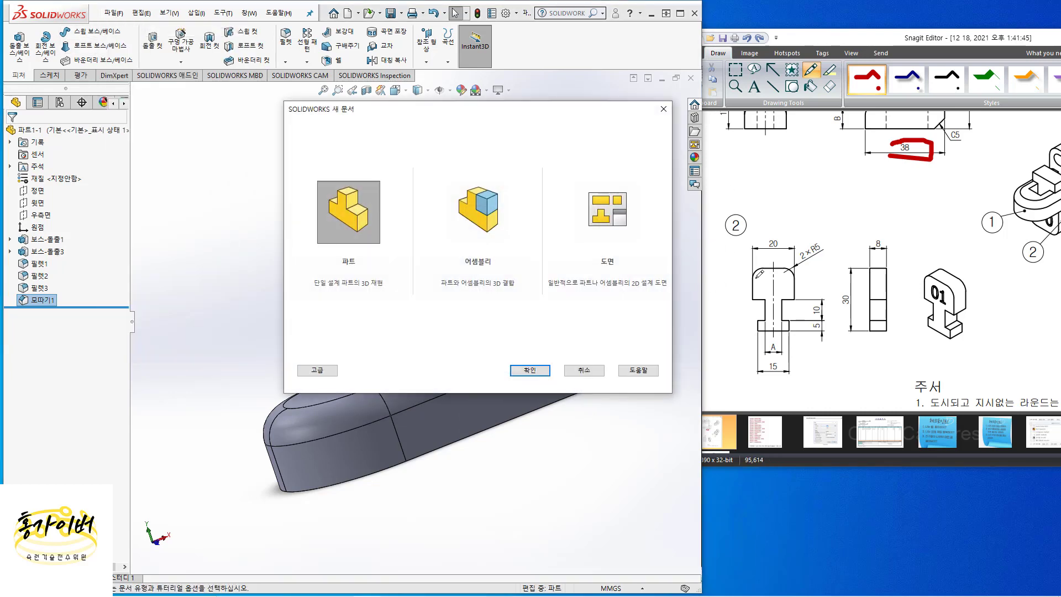
{"action": "left_click", "coordinate": [527, 371]}
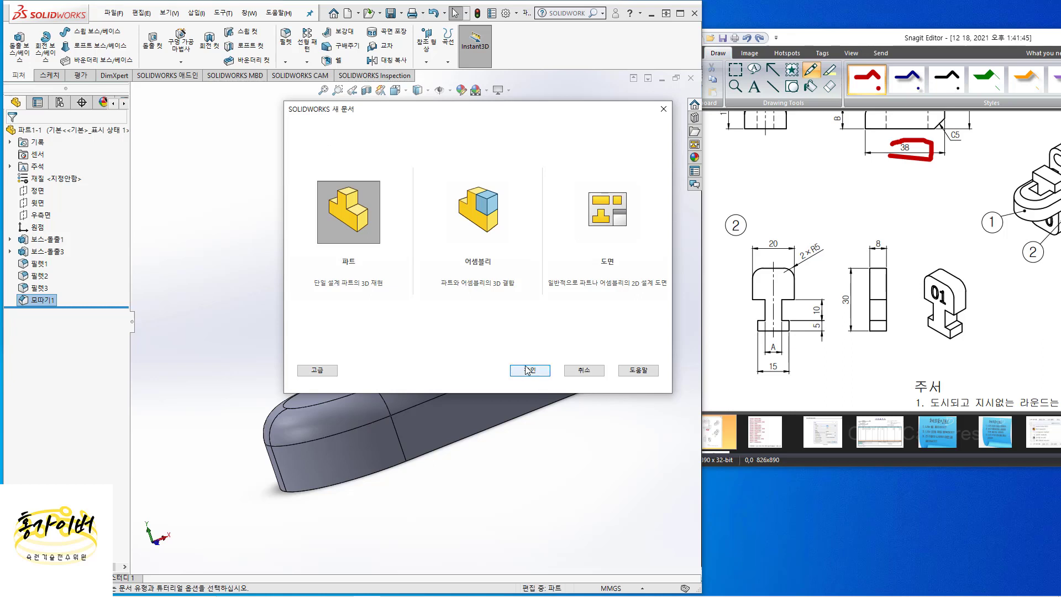
{"action": "left_click", "coordinate": [528, 370]}
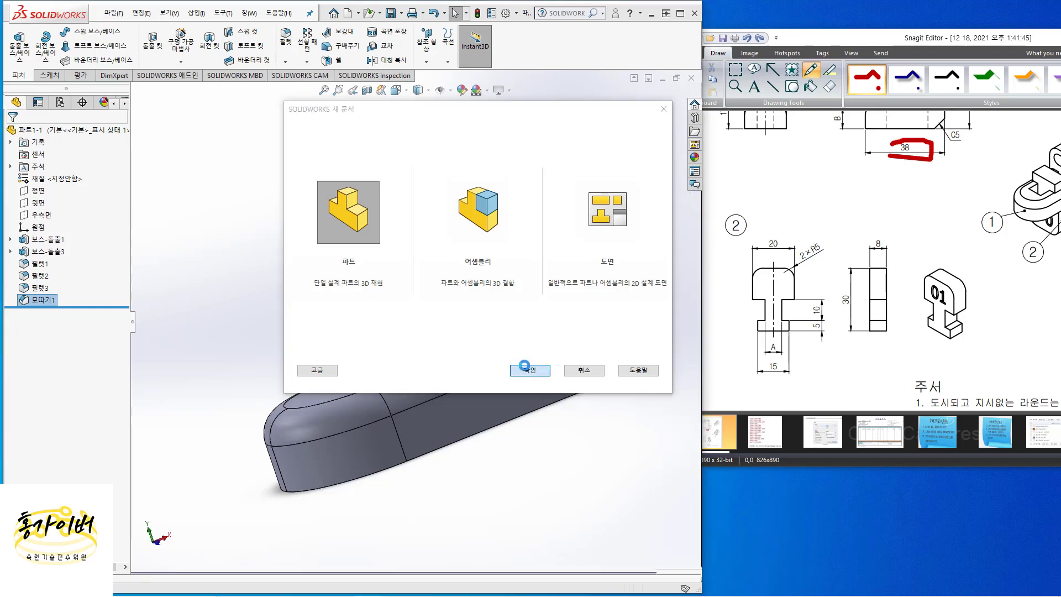
Step: Save the new empty part to the desktop under the file name 파트1-2
{"action": "left_click", "coordinate": [115, 13]}
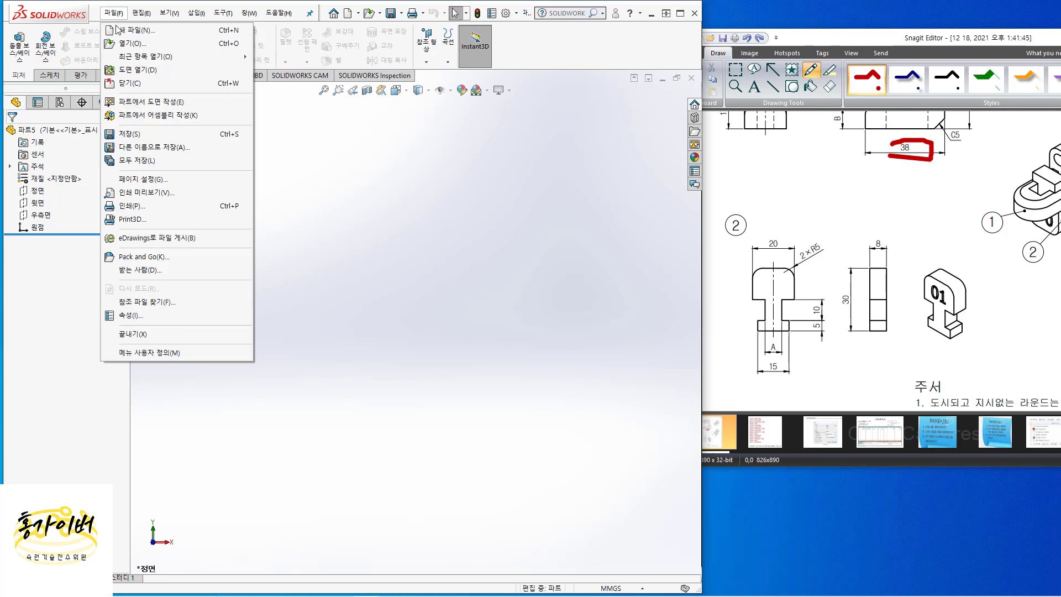
{"action": "left_click", "coordinate": [138, 148]}
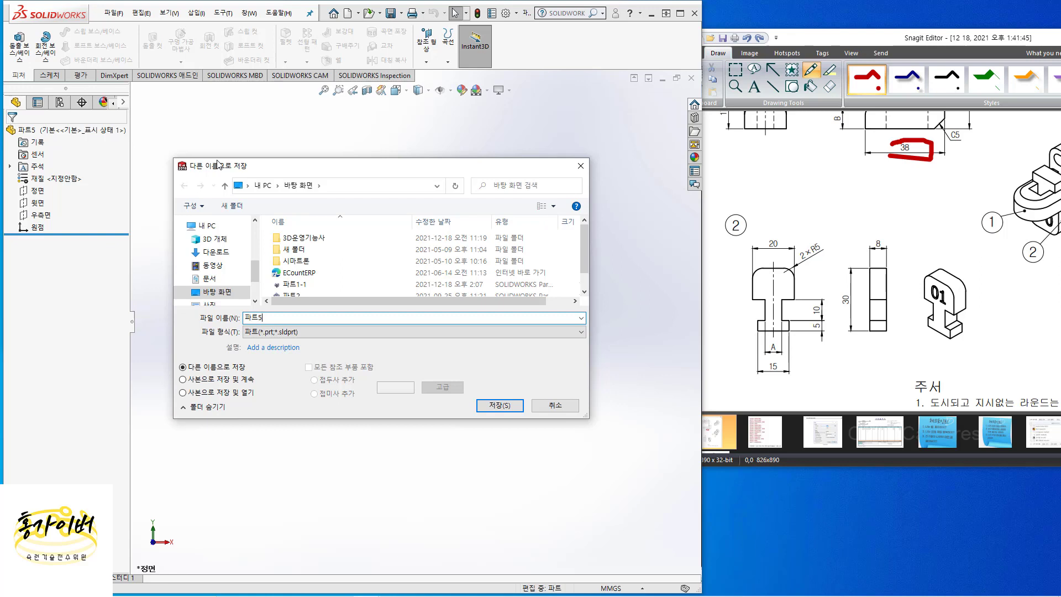
{"action": "type", "text": "파트1-2"}
{"action": "key", "text": "Return"}
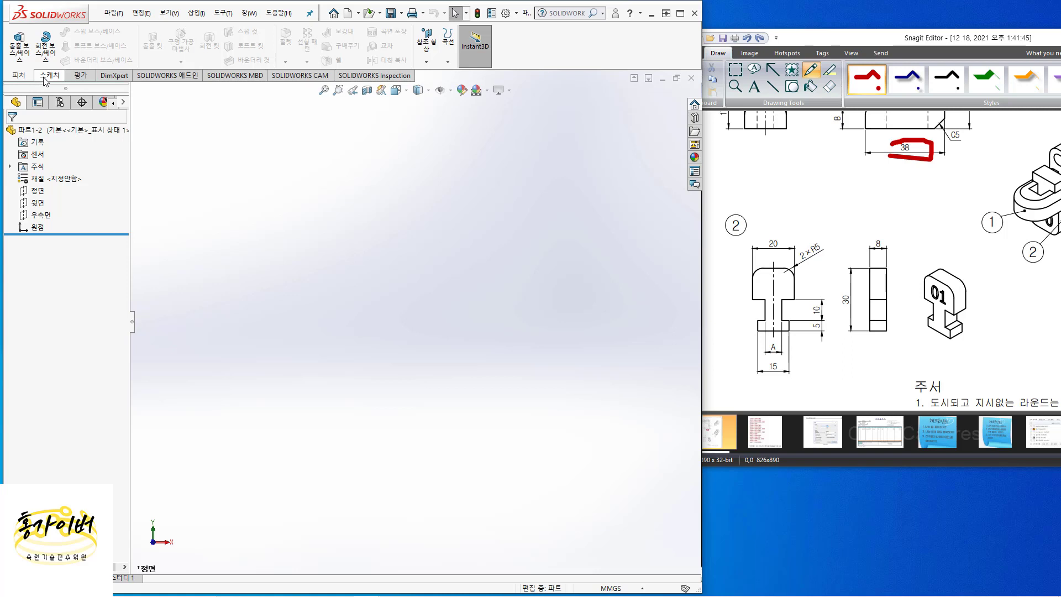
Step: On the front plane, sketch the left half of part 2's stepped profile, about 42.8 mm tall and 27.8 mm wide across the head
{"action": "left_click", "coordinate": [38, 190]}
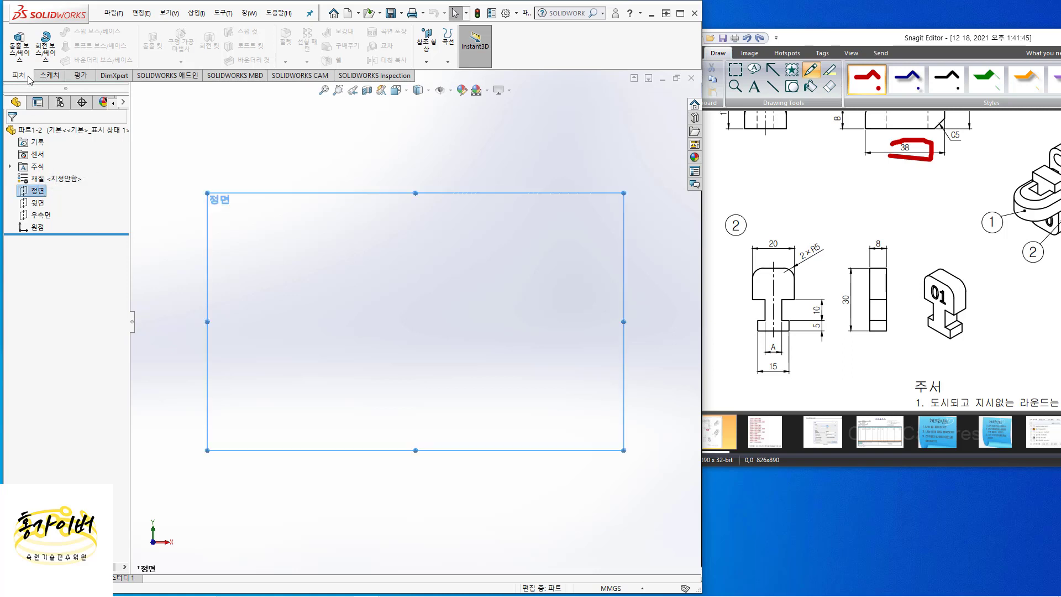
{"action": "right_click", "coordinate": [39, 186]}
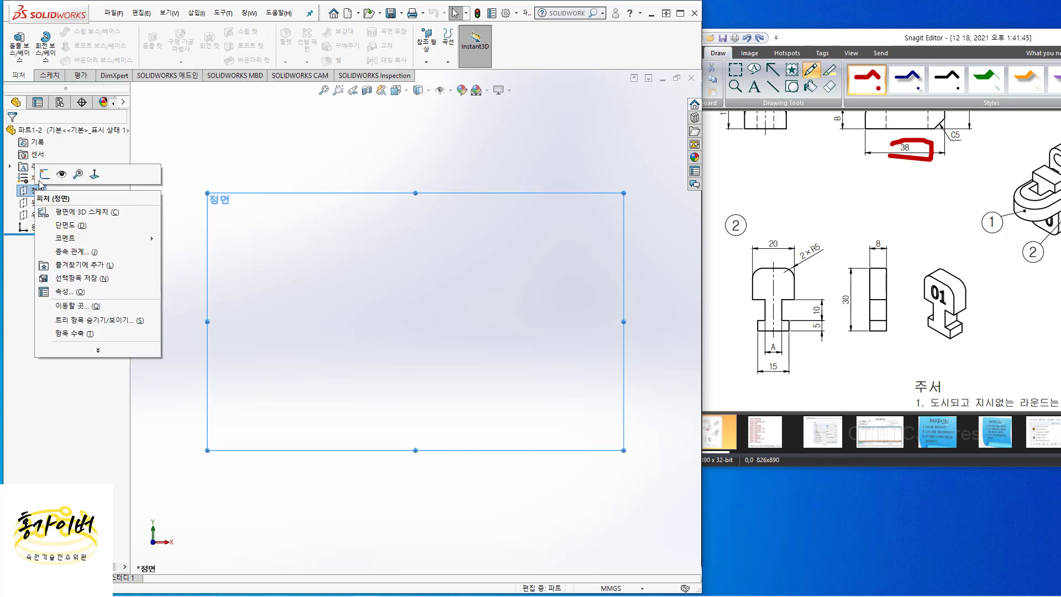
{"action": "left_click", "coordinate": [45, 174]}
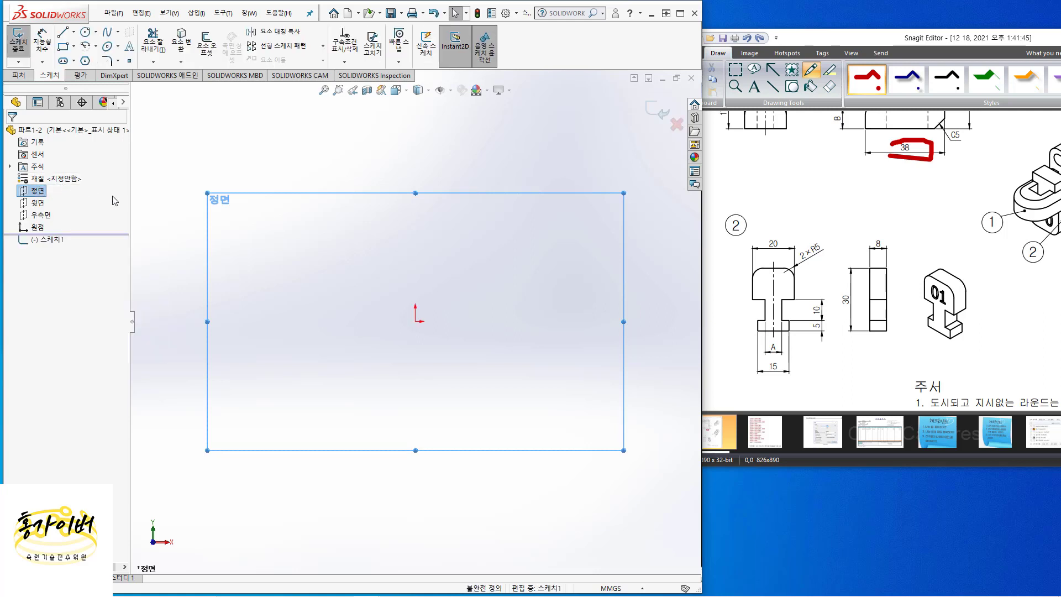
{"action": "left_click", "coordinate": [63, 32]}
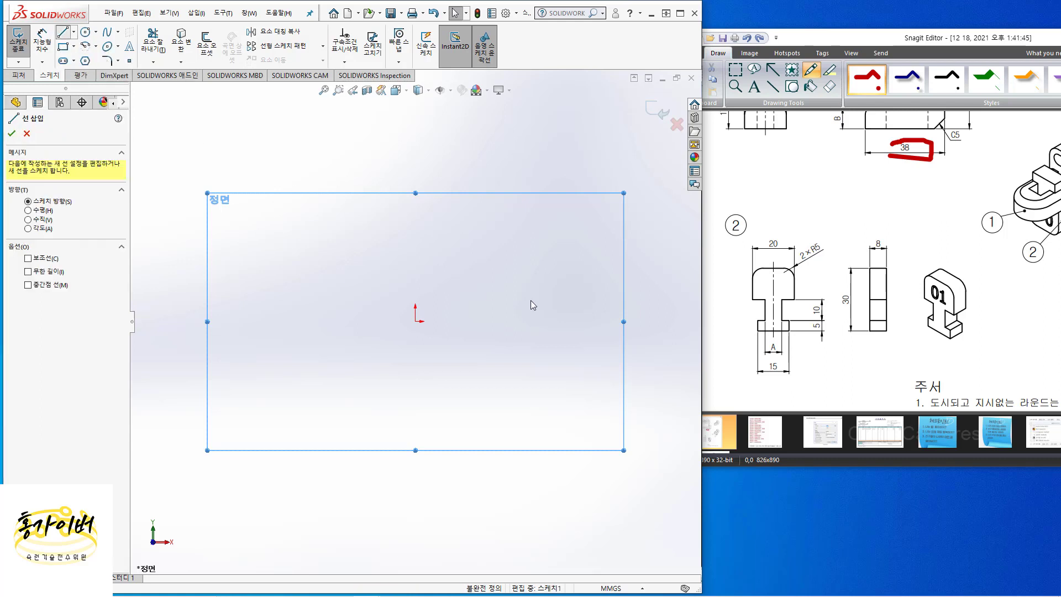
{"action": "left_click", "coordinate": [415, 247]}
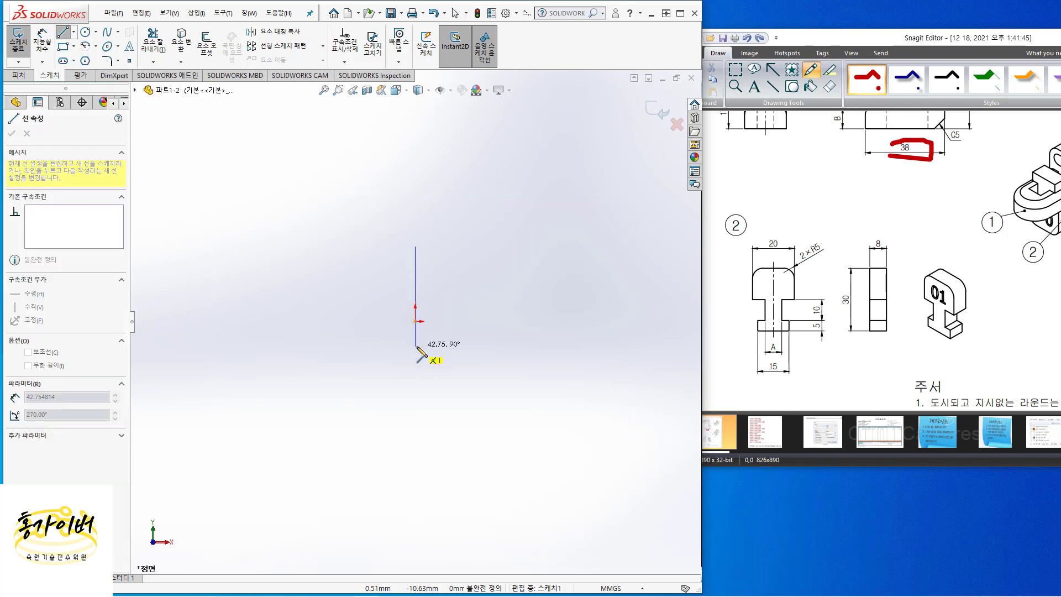
{"action": "left_click", "coordinate": [415, 347]}
{"action": "left_click", "coordinate": [363, 347]}
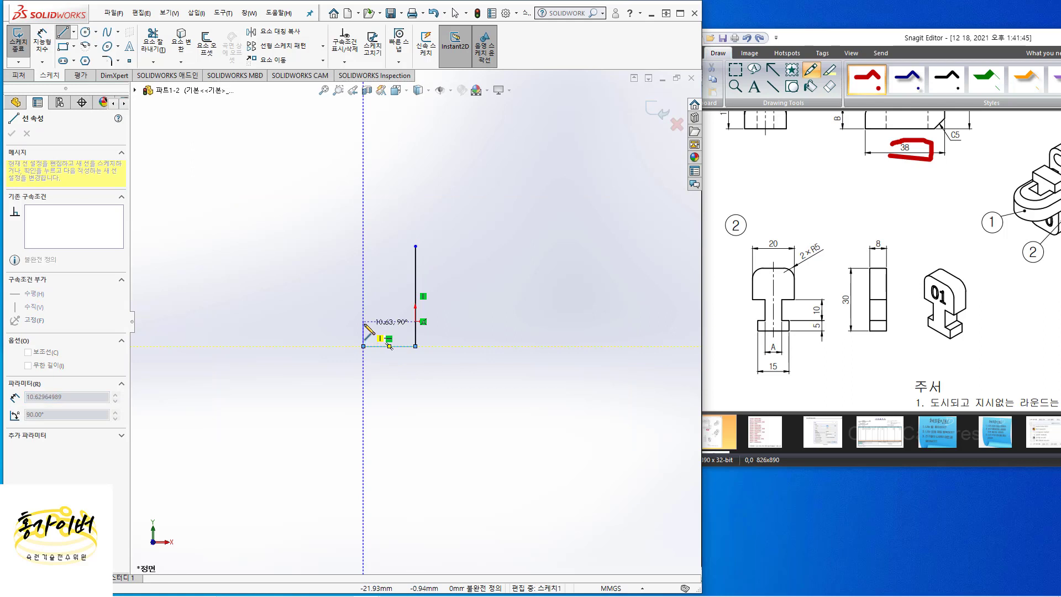
{"action": "left_click", "coordinate": [363, 321]}
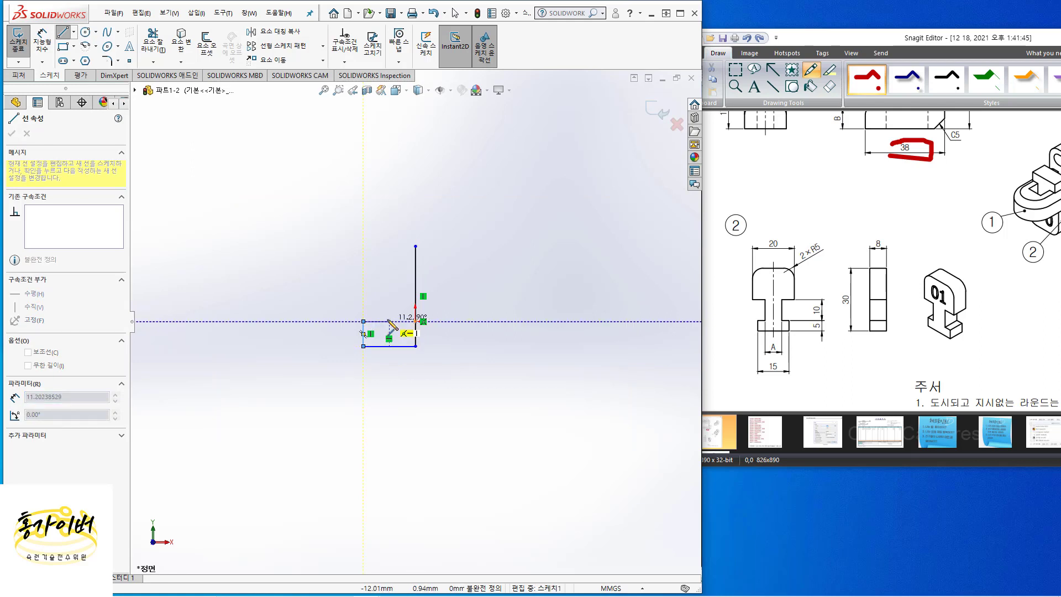
{"action": "left_click", "coordinate": [390, 321]}
{"action": "left_click", "coordinate": [390, 277]}
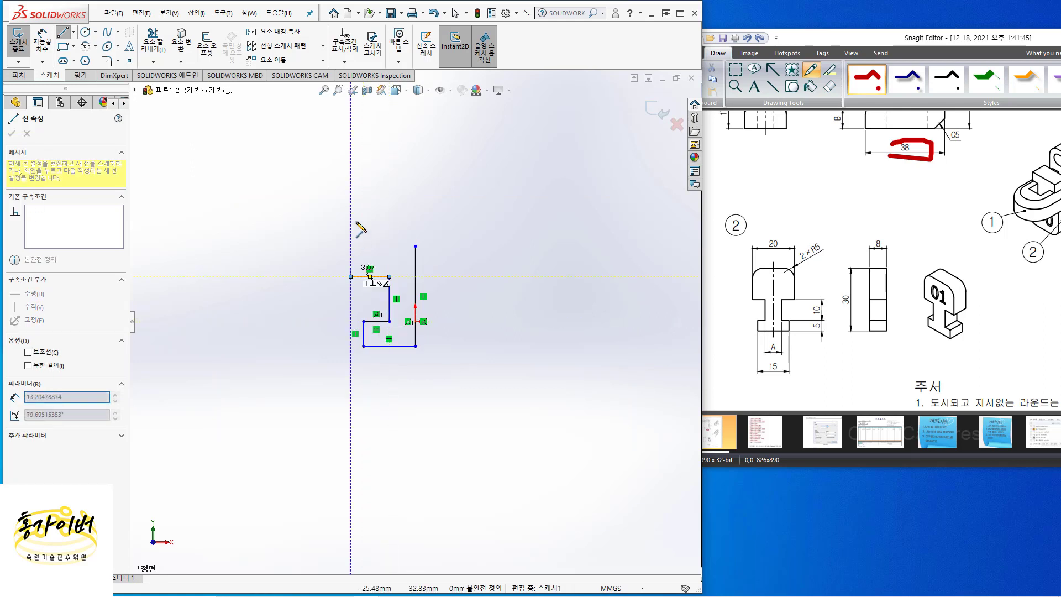
{"action": "left_click", "coordinate": [350, 276]}
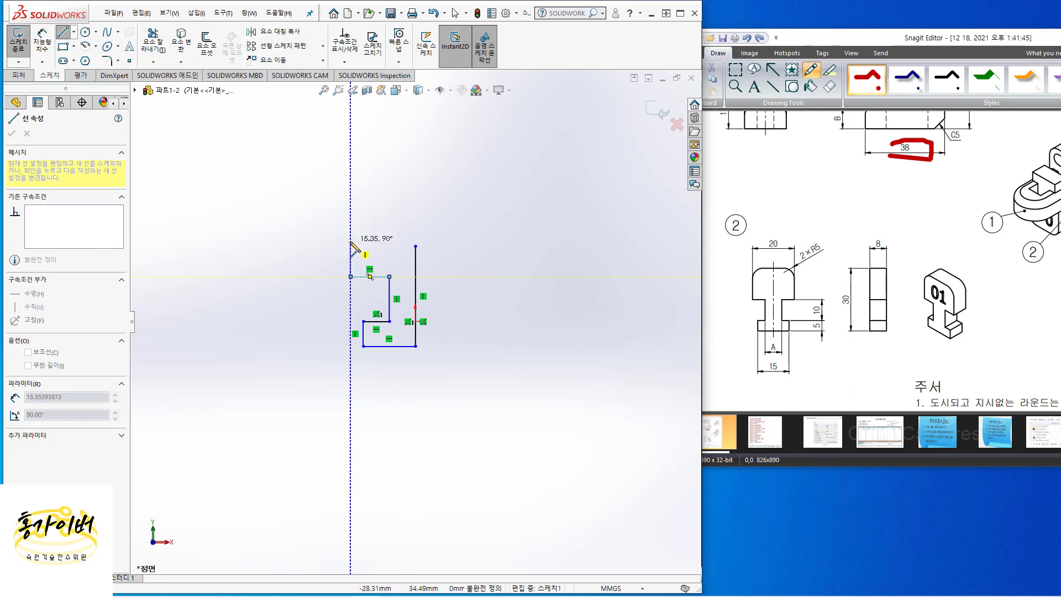
{"action": "left_click", "coordinate": [350, 246]}
{"action": "left_click", "coordinate": [416, 246]}
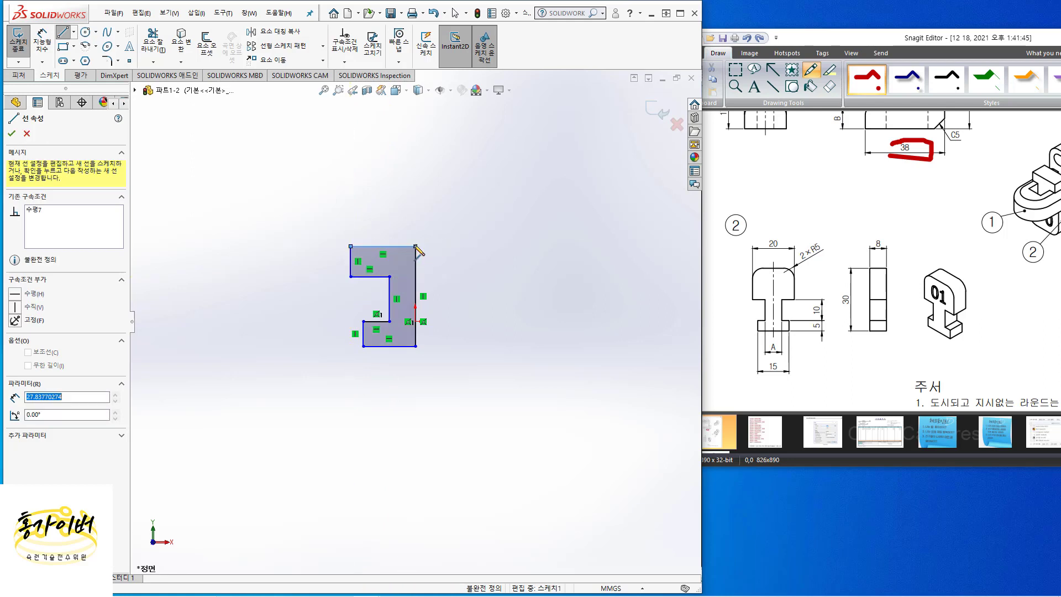
{"action": "key", "text": "d"}
{"action": "scroll", "coordinate": [478, 350], "scroll_direction": "down", "scroll_amount": 2}
{"action": "left_click", "coordinate": [301, 333]}
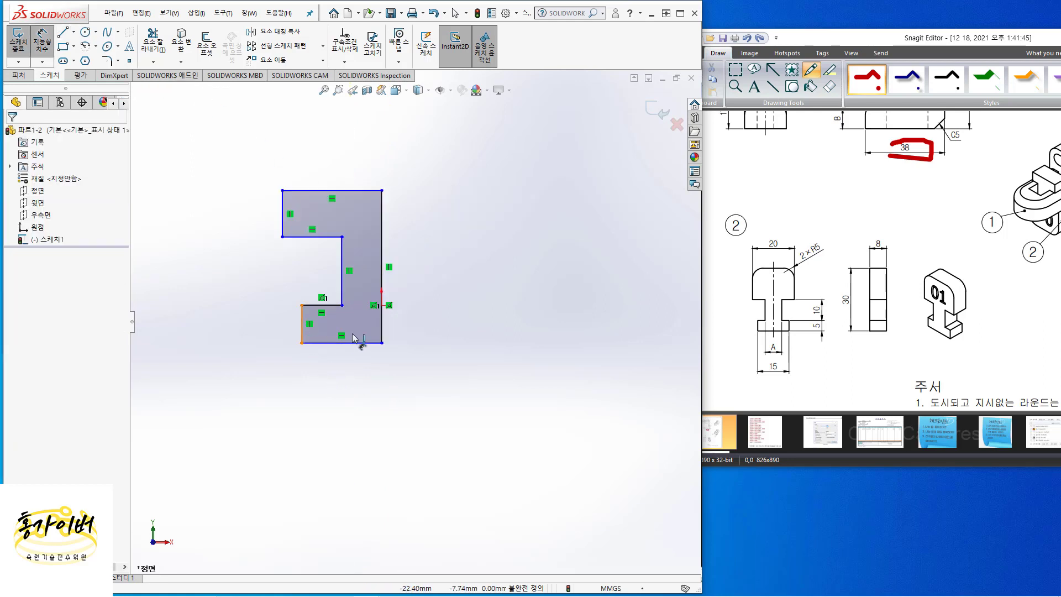
{"action": "left_click", "coordinate": [381, 332]}
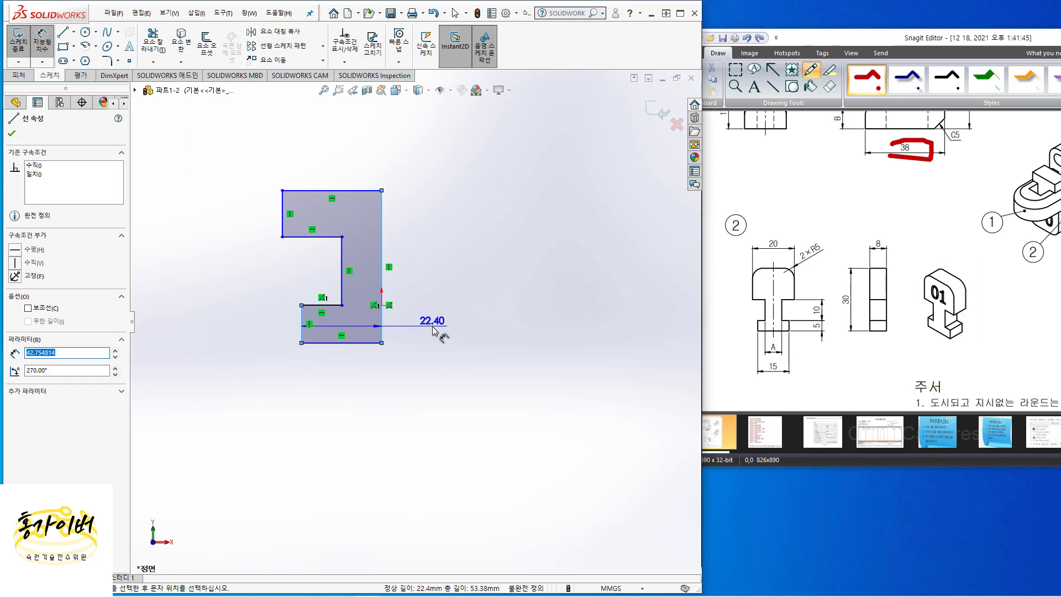
{"action": "key", "text": "Escape"}
{"action": "key", "text": "Escape"}
Step: Convert the profile's long vertical line through the origin into a construction line
{"action": "scroll", "coordinate": [364, 324], "scroll_direction": "down", "scroll_amount": 1}
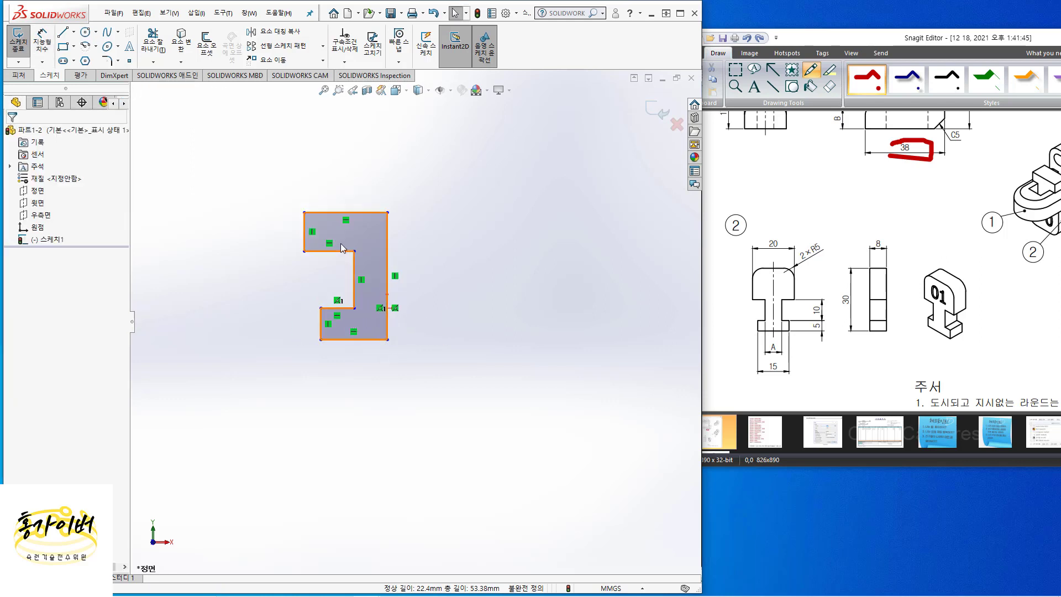
{"action": "scroll", "coordinate": [364, 323], "scroll_direction": "down", "scroll_amount": 4}
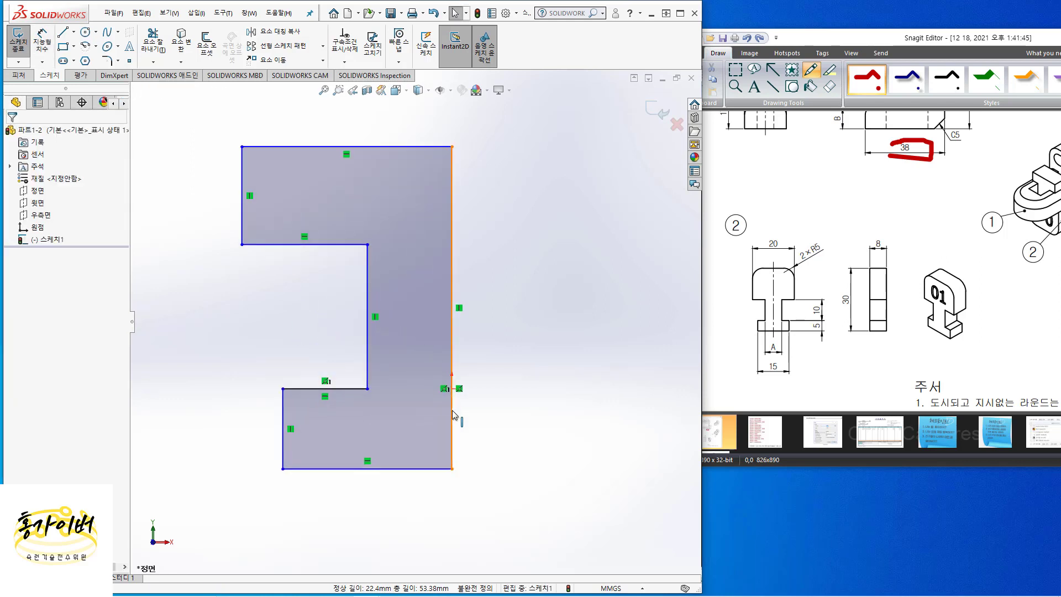
{"action": "left_click", "coordinate": [452, 412]}
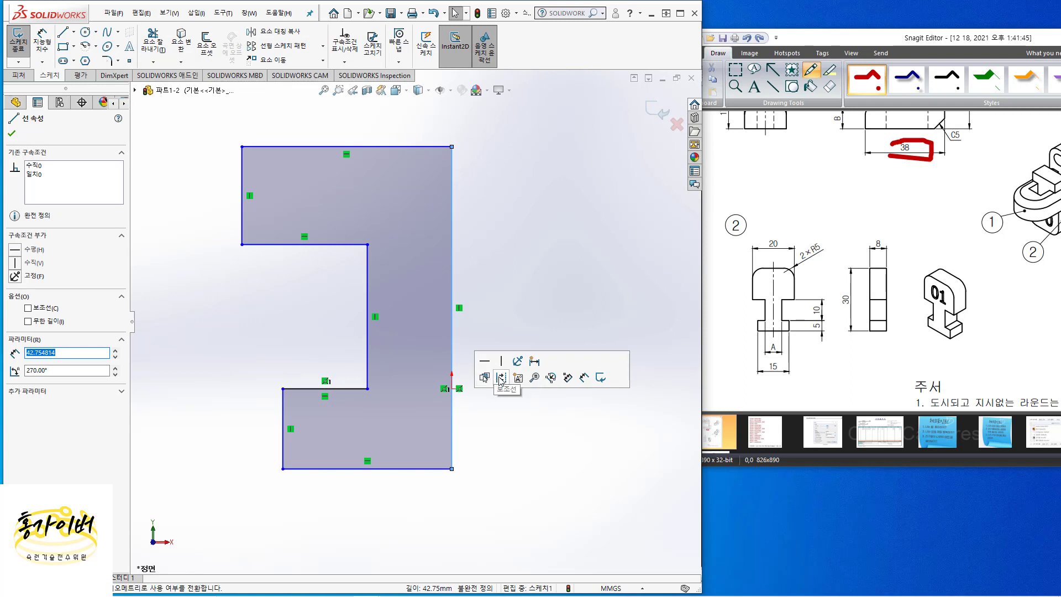
{"action": "left_click", "coordinate": [500, 378]}
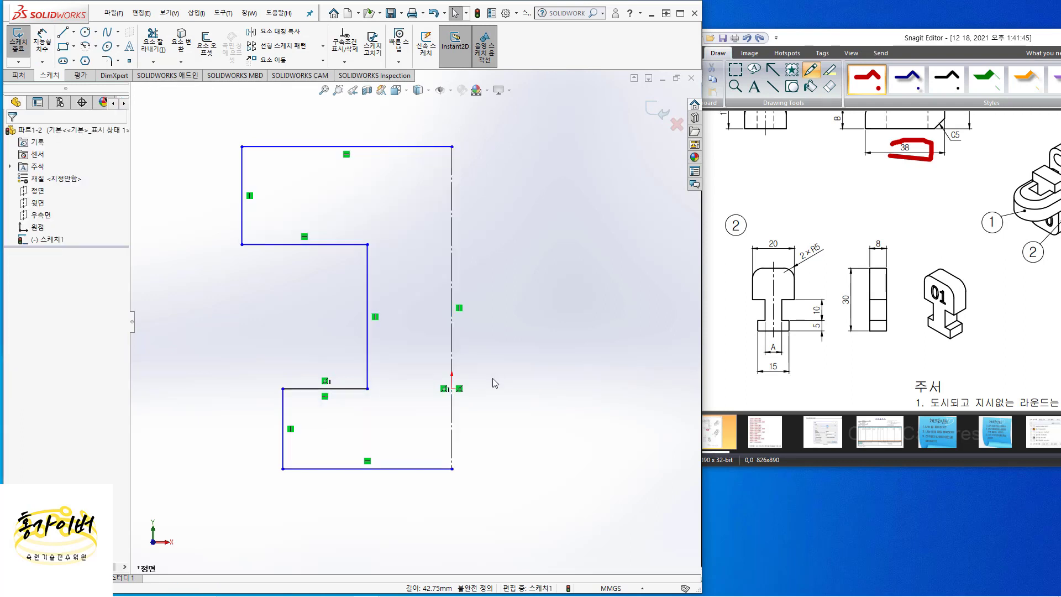
Step: Dimension the neck's full width symmetrically about the centerline and set it to 7 mm
{"action": "left_click", "coordinate": [42, 43]}
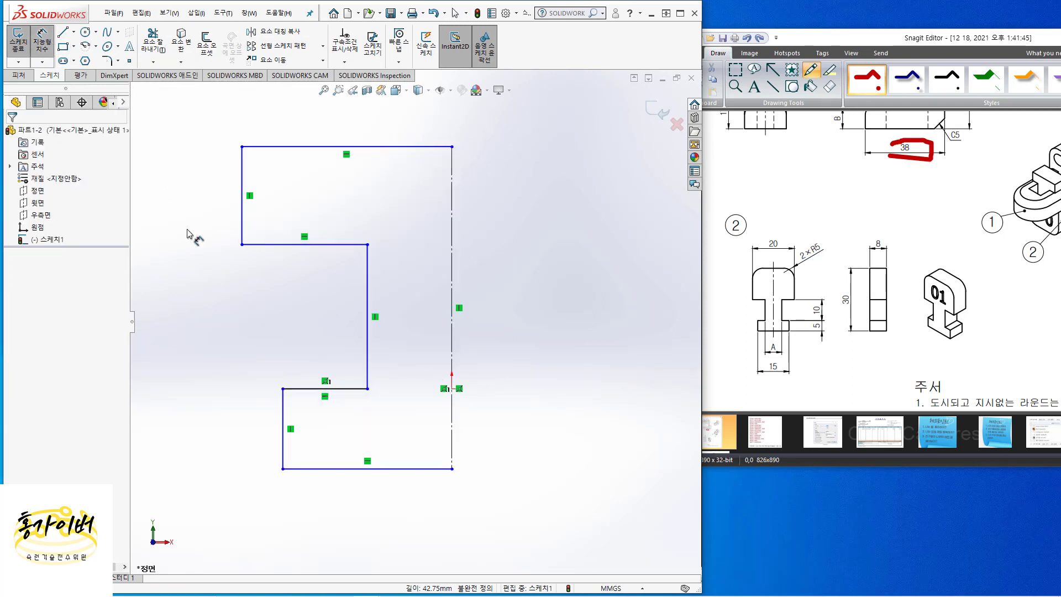
{"action": "left_click", "coordinate": [452, 353]}
{"action": "left_click", "coordinate": [368, 356]}
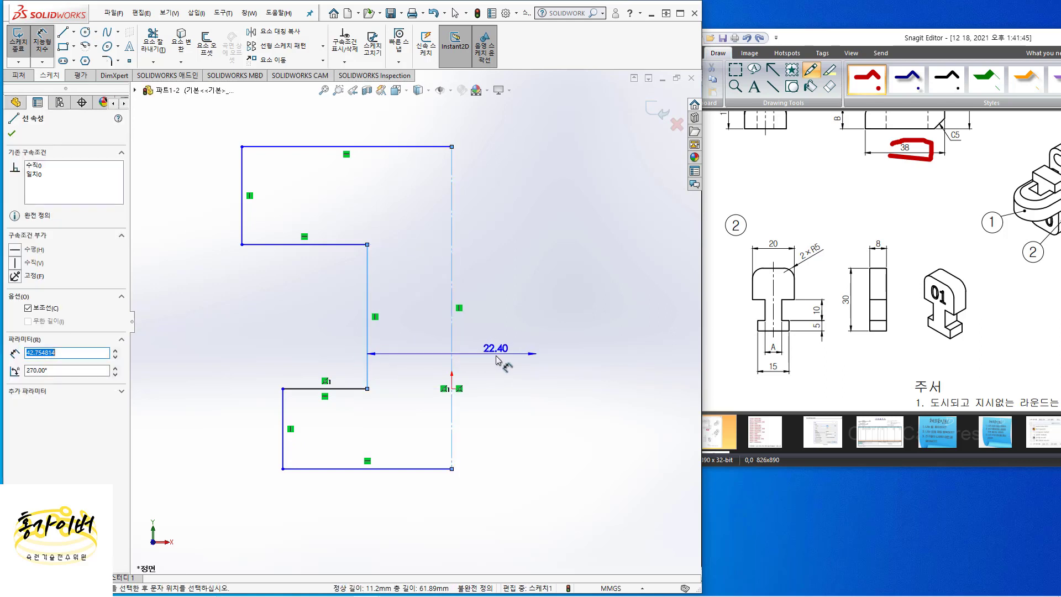
{"action": "left_click", "coordinate": [496, 356]}
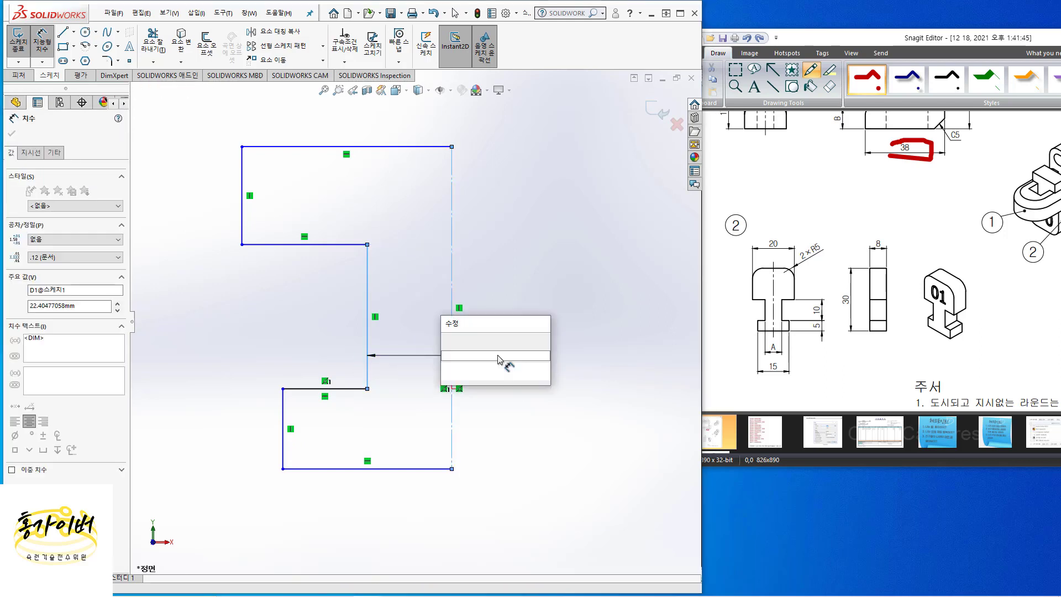
{"action": "scroll", "coordinate": [873, 233], "scroll_direction": "up", "scroll_amount": 3}
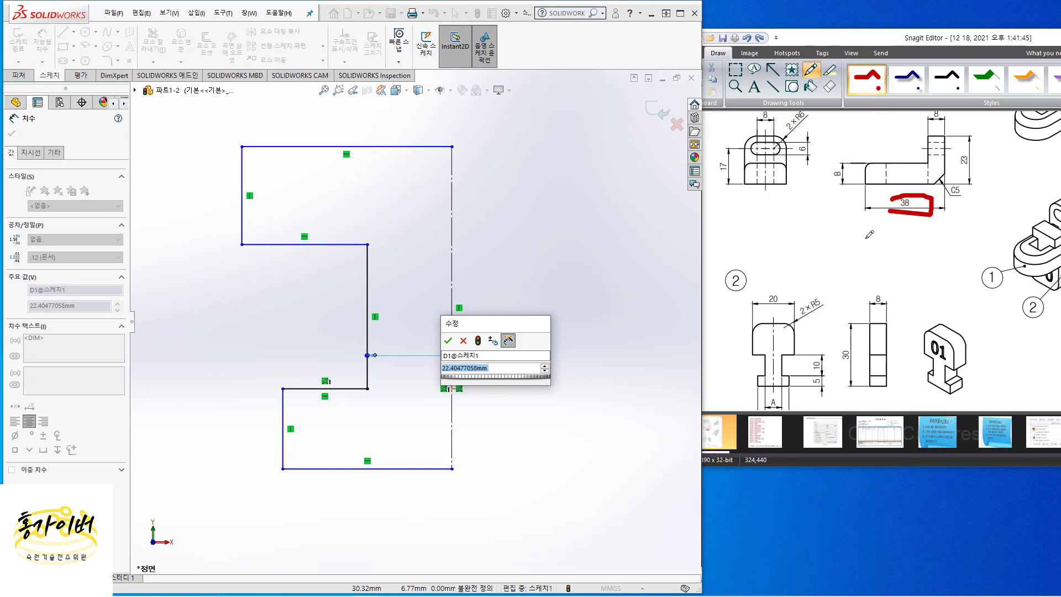
{"action": "scroll", "coordinate": [845, 276], "scroll_direction": "down", "scroll_amount": 2}
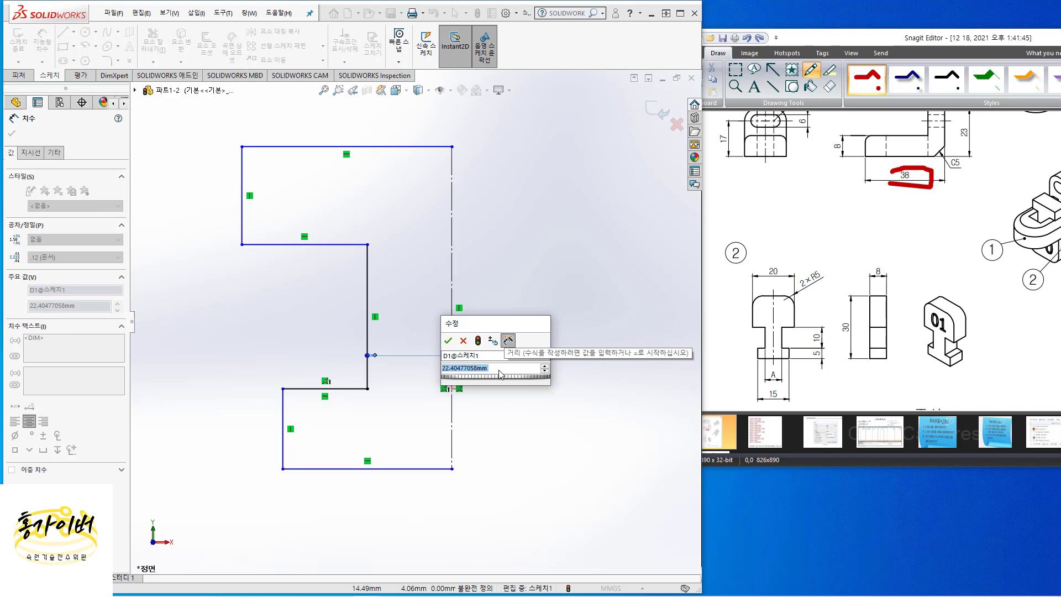
{"action": "type", "text": "ㄱ"}
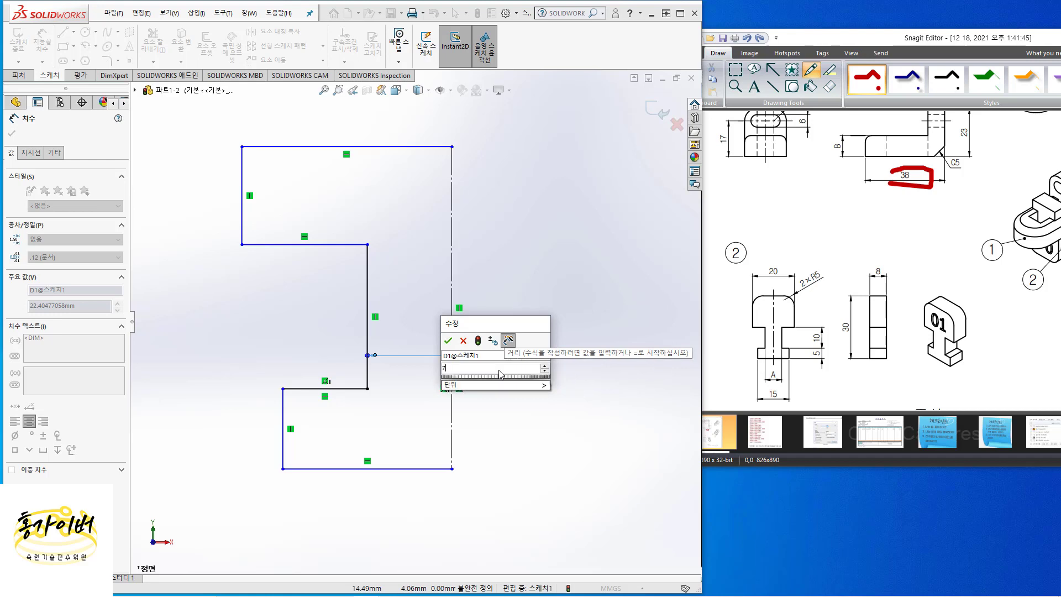
{"action": "key", "text": "BackSpace"}
{"action": "type", "text": "7"}
{"action": "key", "text": "Return"}
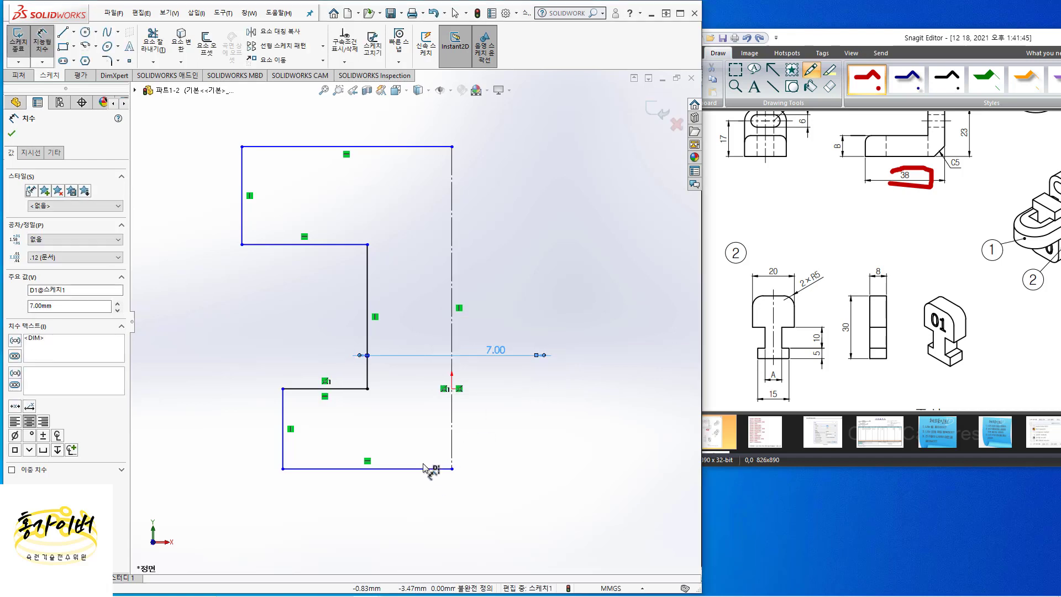
Step: Dimension the full widths about the centerline, setting the base to 15 mm and the head to 20 mm
{"action": "left_click", "coordinate": [283, 457]}
{"action": "left_click", "coordinate": [513, 454]}
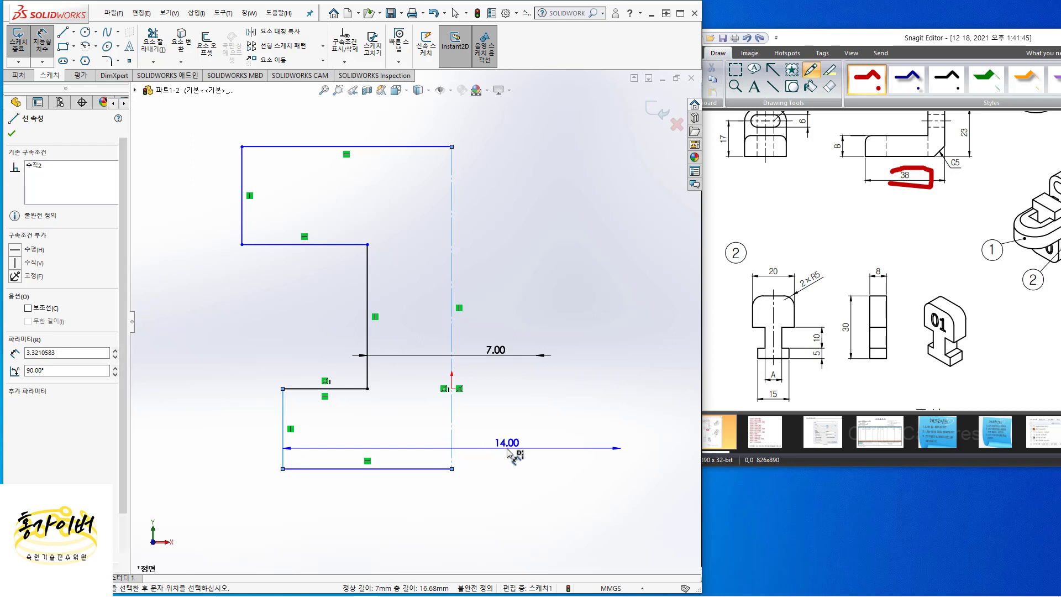
{"action": "type", "text": "15"}
{"action": "key", "text": "Return"}
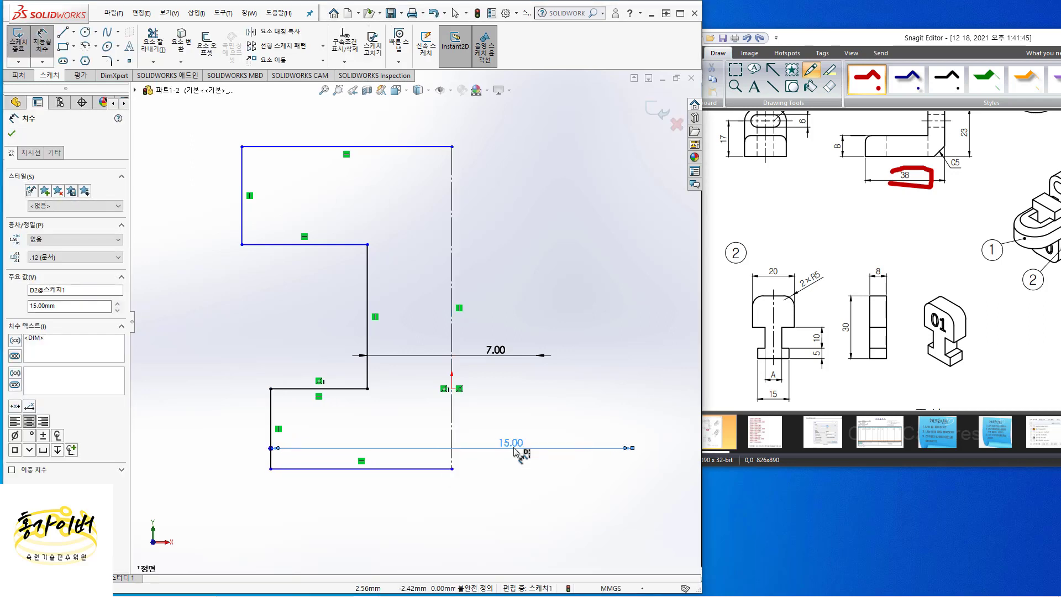
{"action": "left_click", "coordinate": [243, 203]}
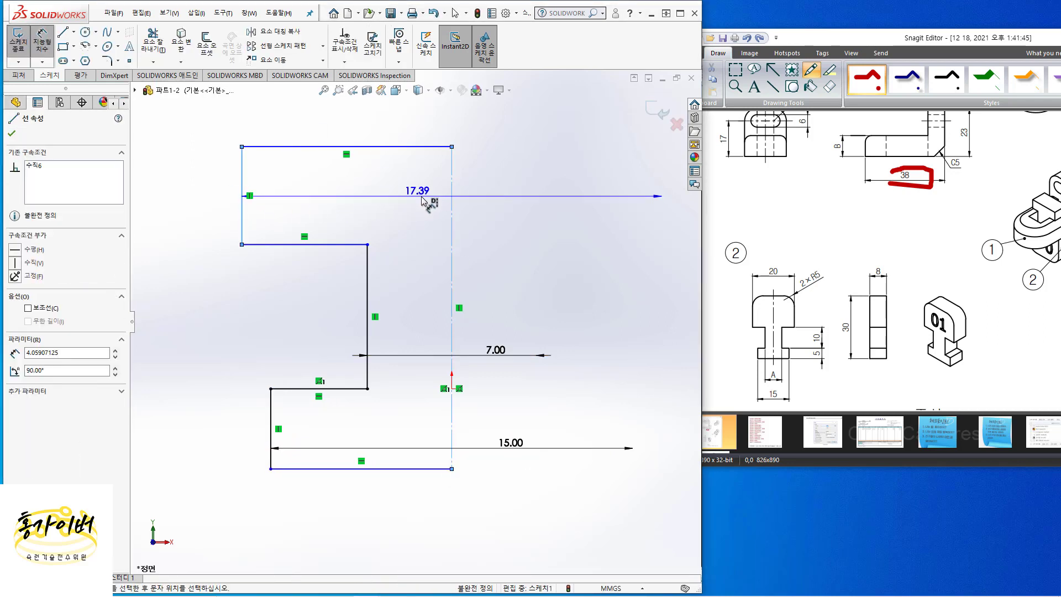
{"action": "left_click", "coordinate": [515, 197]}
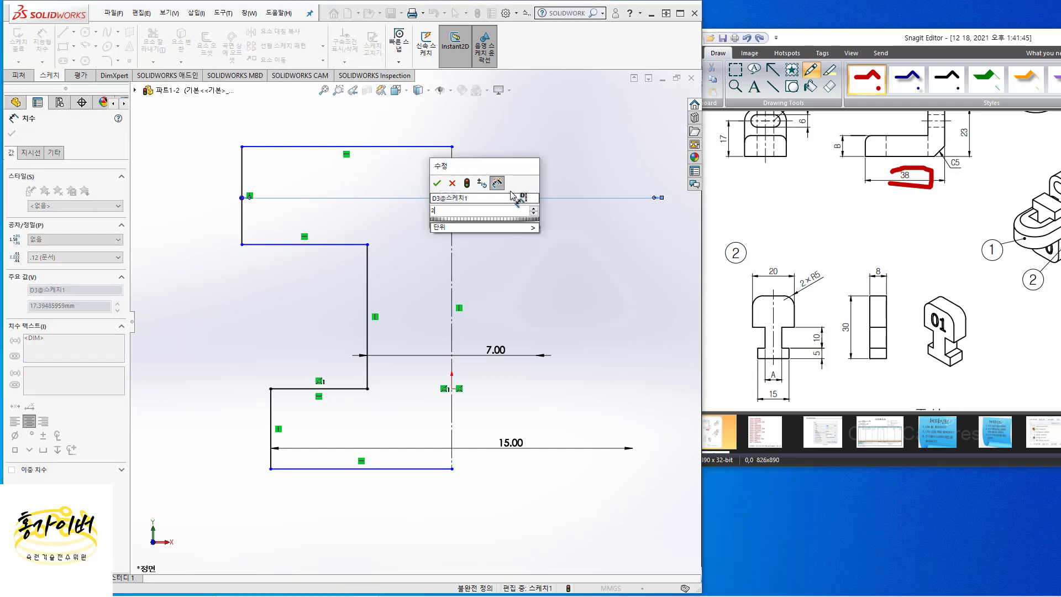
{"action": "type", "text": "20"}
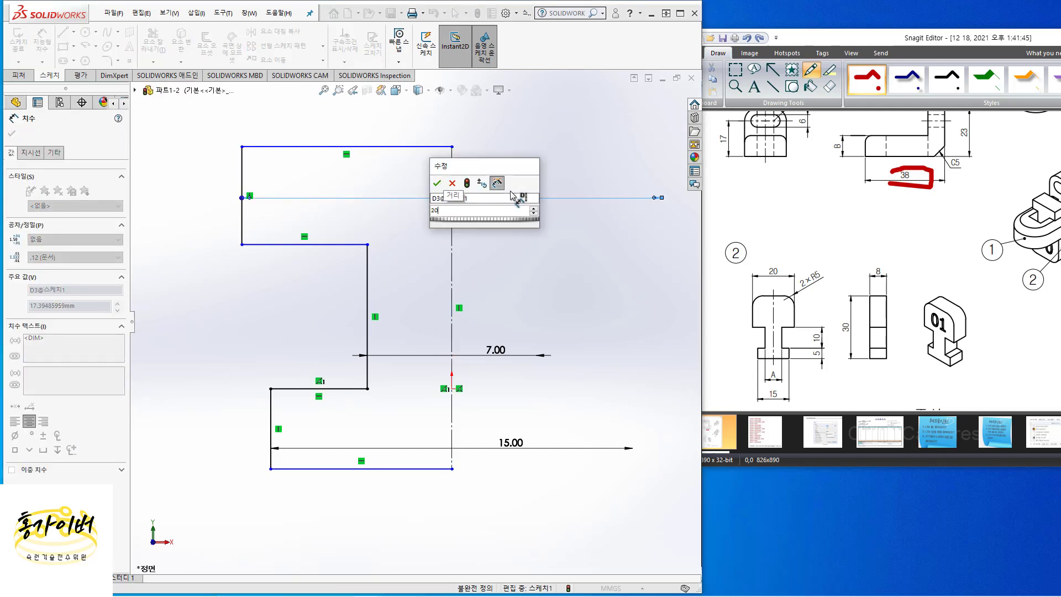
{"action": "key", "text": "Return"}
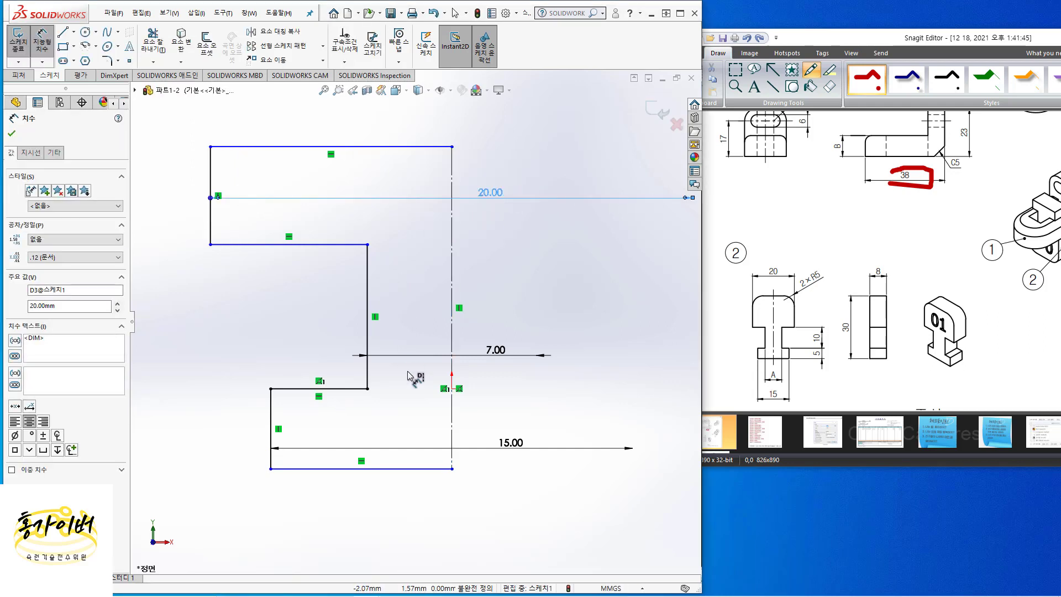
Step: Dimension the height of the profile's base and set it to 5 mm
{"action": "left_click", "coordinate": [270, 450]}
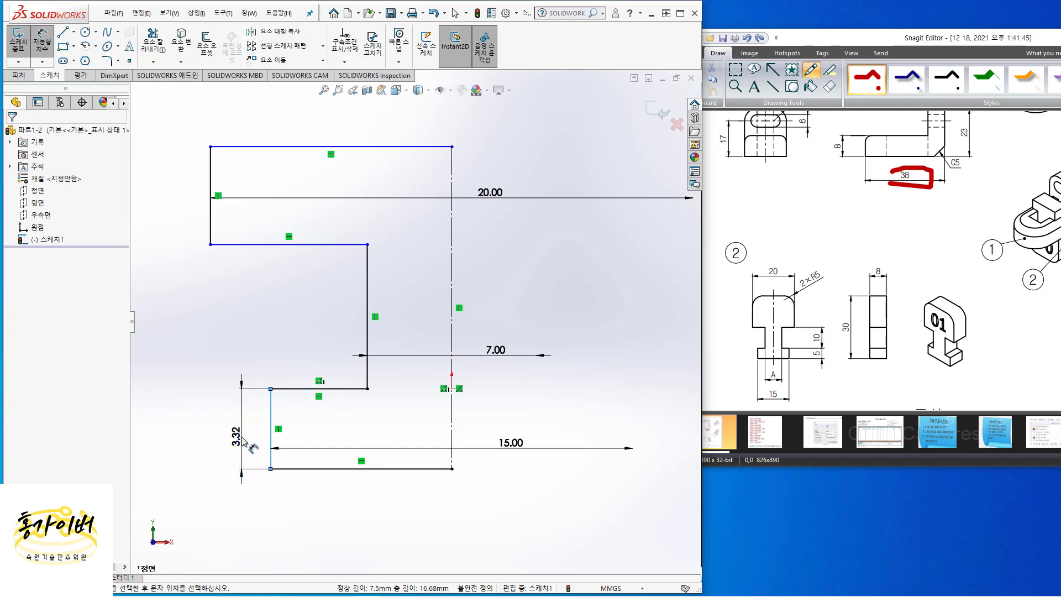
{"action": "left_click", "coordinate": [243, 450]}
{"action": "type", "text": "5"}
{"action": "key", "text": "Return"}
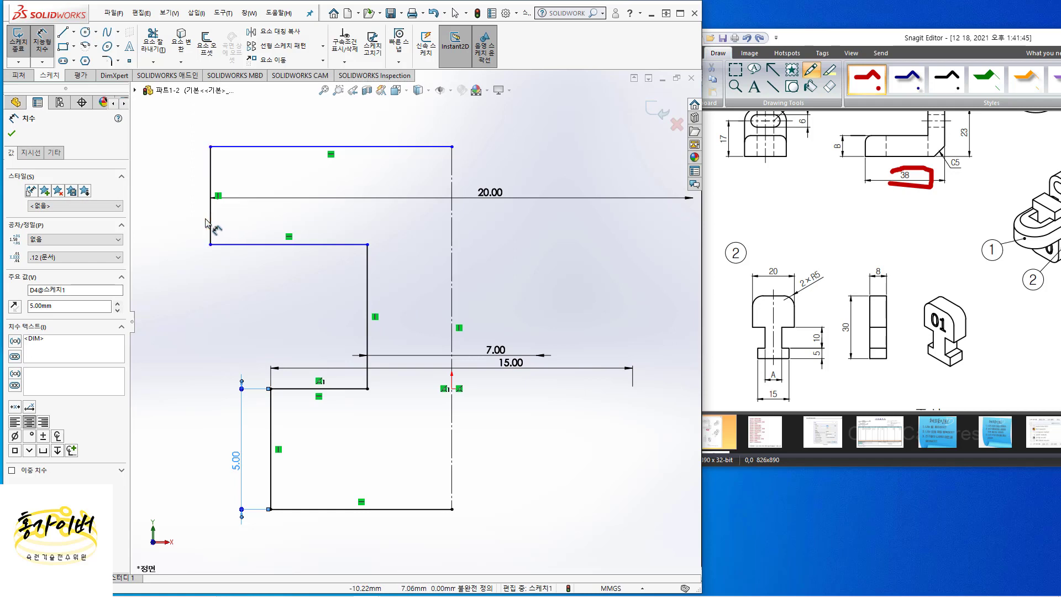
Step: Dimension the height of the profile's neck and set it to 10 mm
{"action": "left_click", "coordinate": [367, 310]}
{"action": "left_click", "coordinate": [189, 316]}
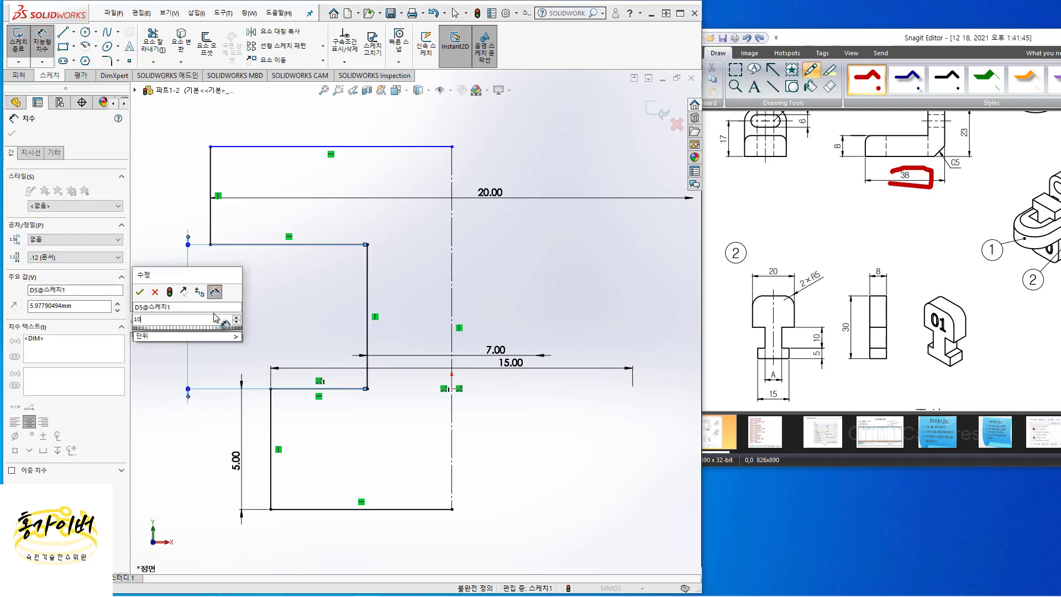
{"action": "key", "text": "Return"}
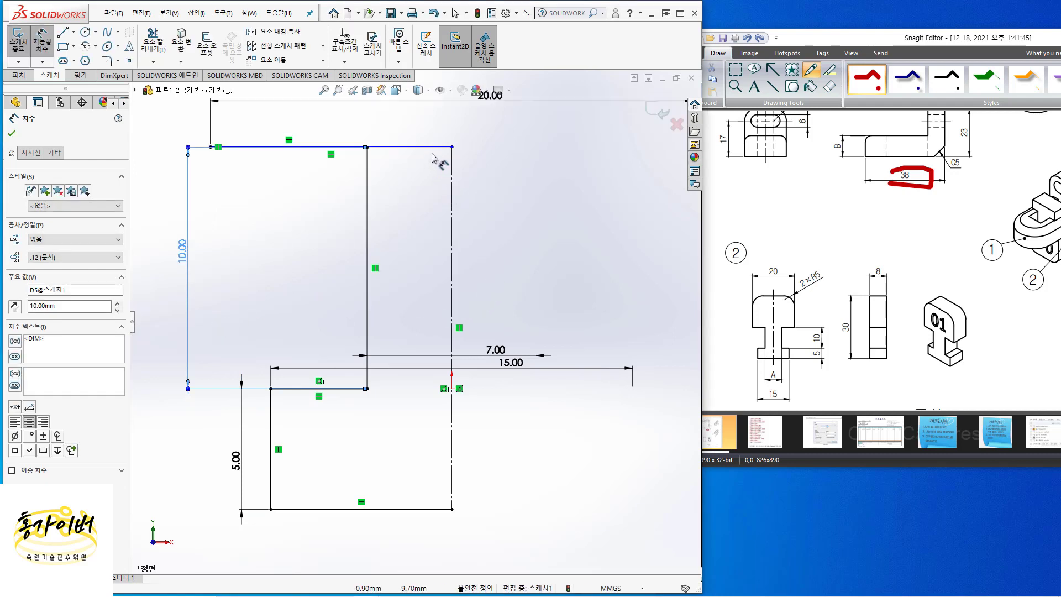
Step: Dimension the profile's overall height between its top and bottom lines and set it to 30 mm
{"action": "left_click", "coordinate": [436, 155]}
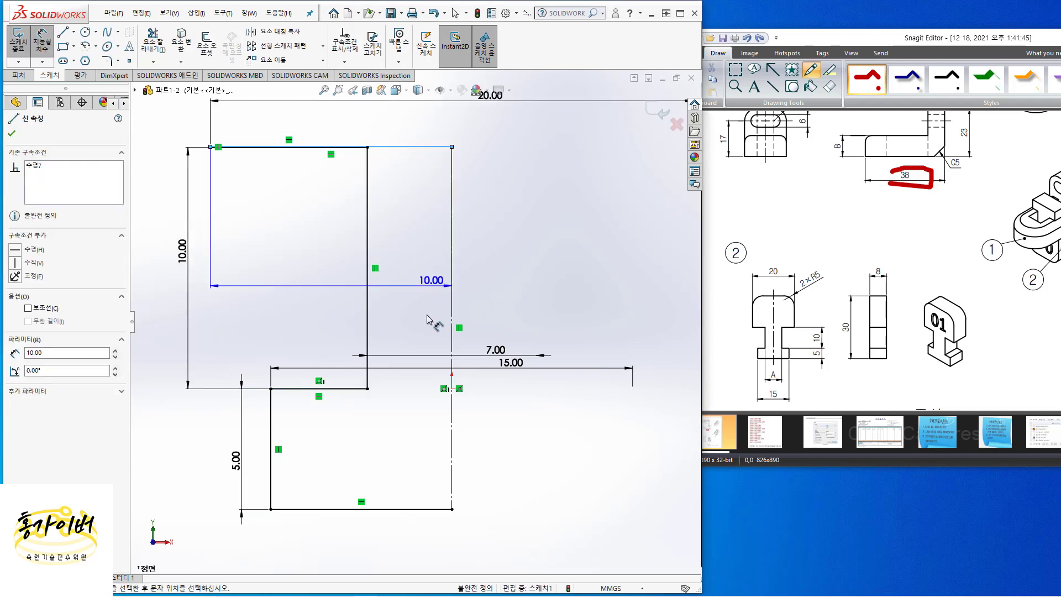
{"action": "left_click", "coordinate": [416, 509]}
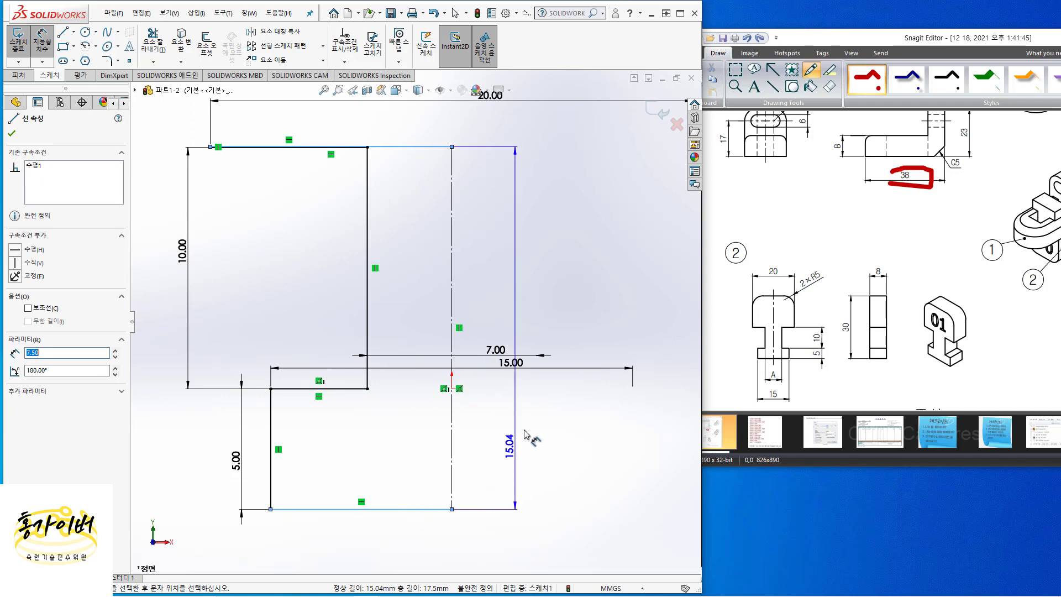
{"action": "left_click", "coordinate": [537, 435]}
{"action": "type", "text": "30"}
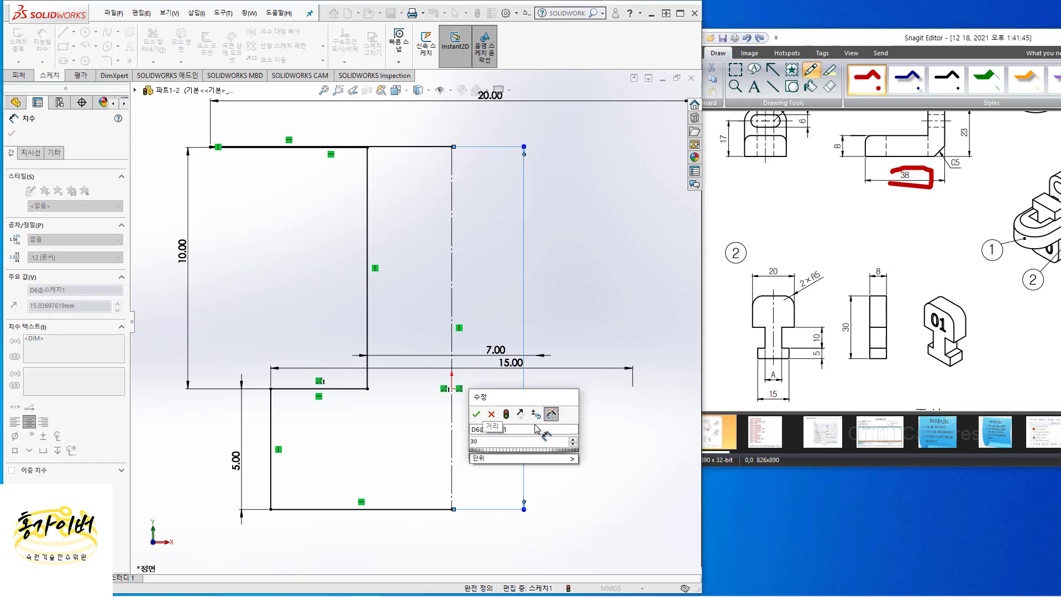
{"action": "key", "text": "Return"}
{"action": "scroll", "coordinate": [539, 336], "scroll_direction": "down", "scroll_amount": 2}
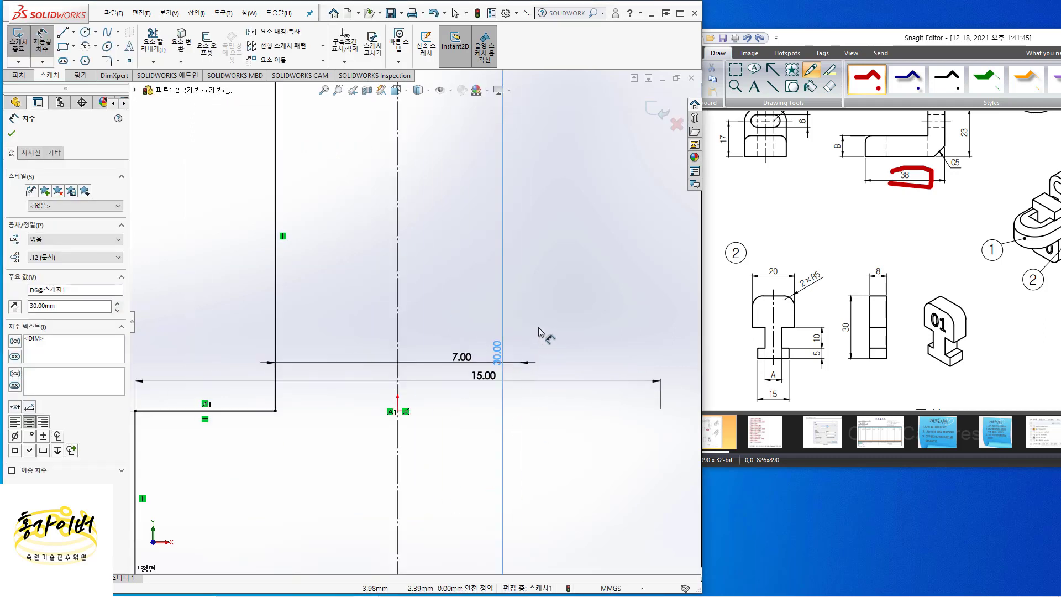
{"action": "scroll", "coordinate": [535, 327], "scroll_direction": "up", "scroll_amount": 7}
{"action": "scroll", "coordinate": [535, 327], "scroll_direction": "up", "scroll_amount": 1}
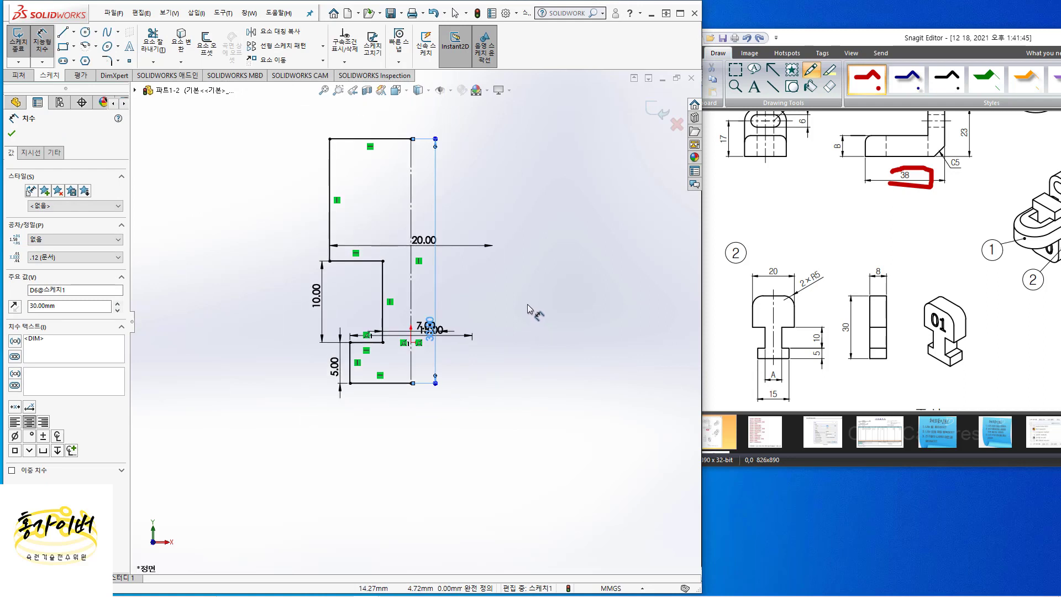
{"action": "right_click", "coordinate": [494, 298]}
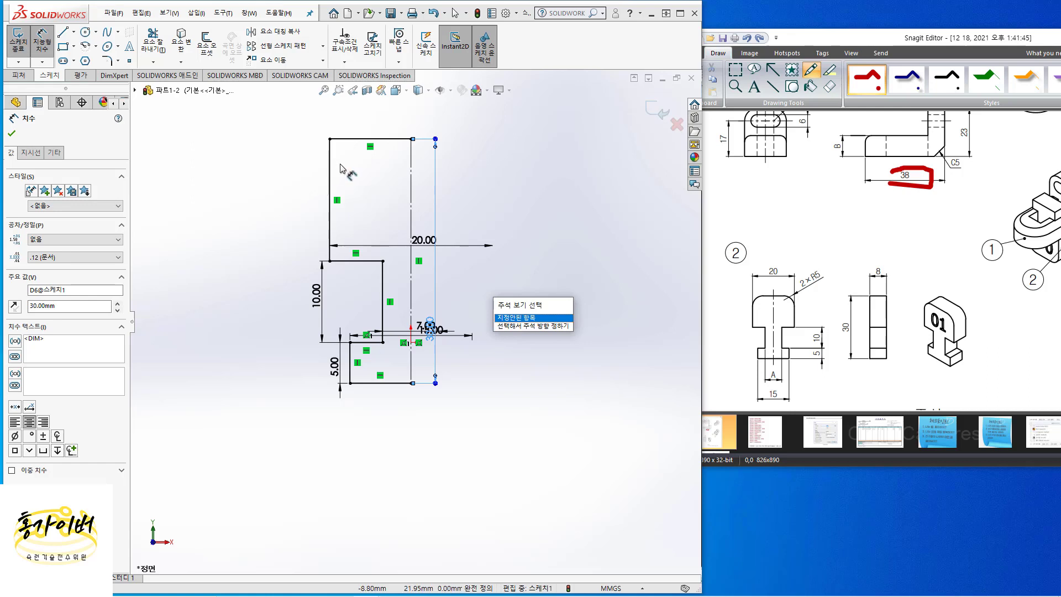
{"action": "left_click", "coordinate": [413, 206]}
{"action": "key", "text": "Escape"}
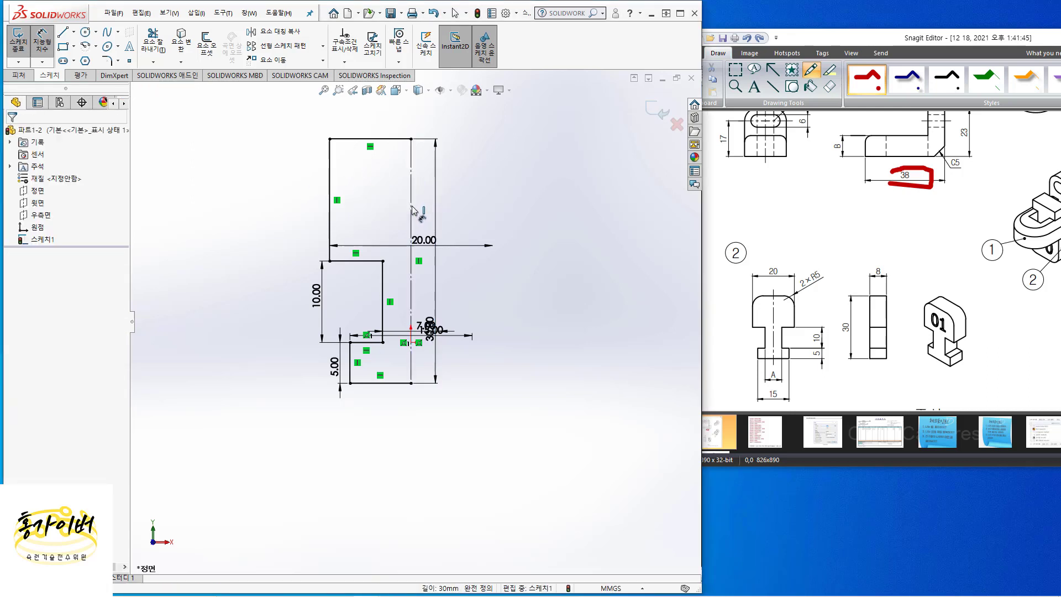
Step: Convert the vertical construction centerline back into a regular line to close the profile, and exit the sketch
{"action": "left_click", "coordinate": [412, 206]}
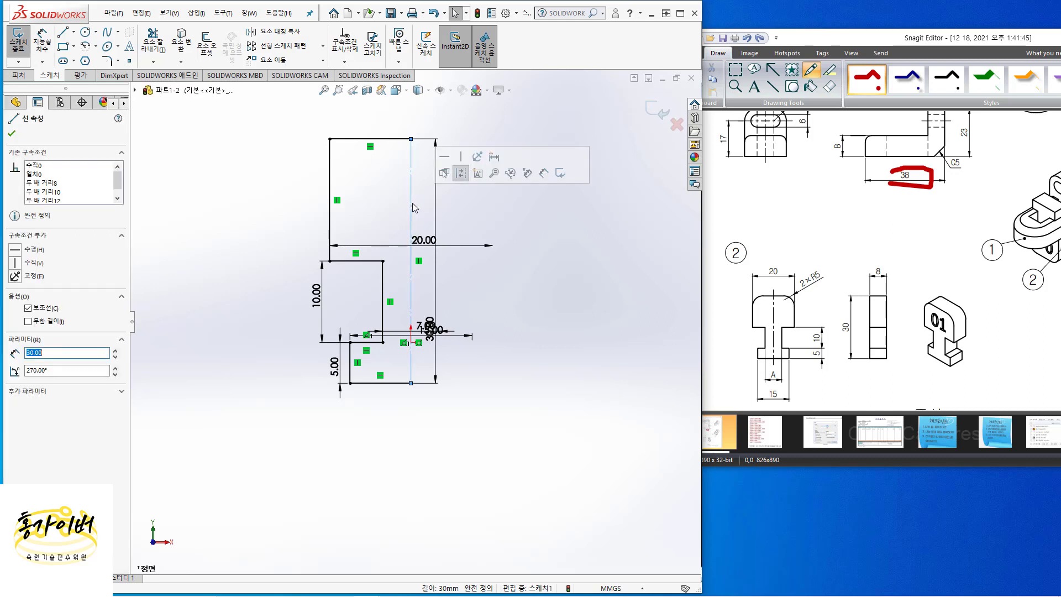
{"action": "left_click", "coordinate": [460, 175]}
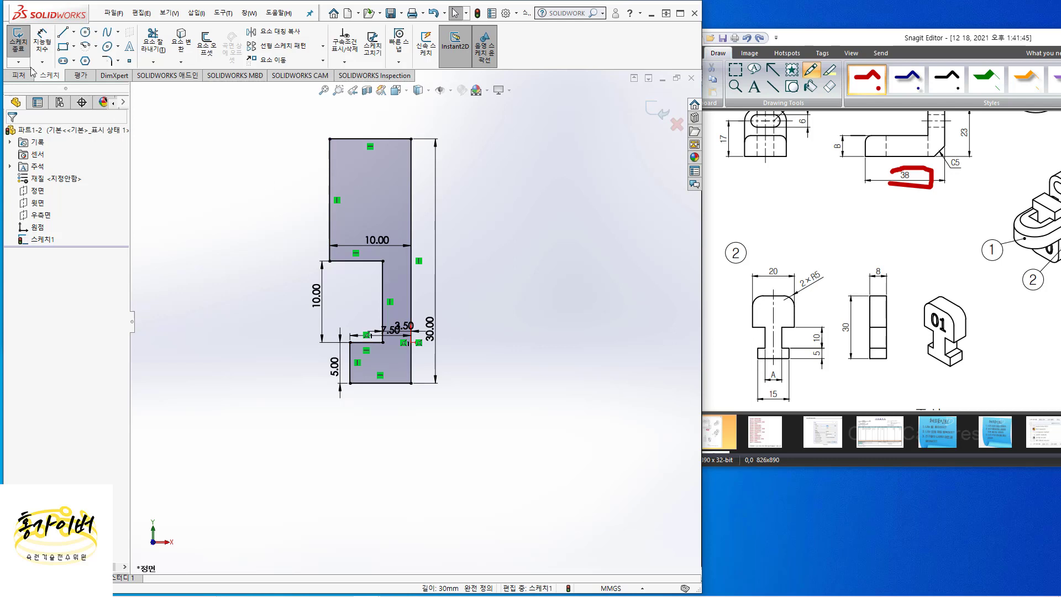
{"action": "left_click", "coordinate": [18, 40]}
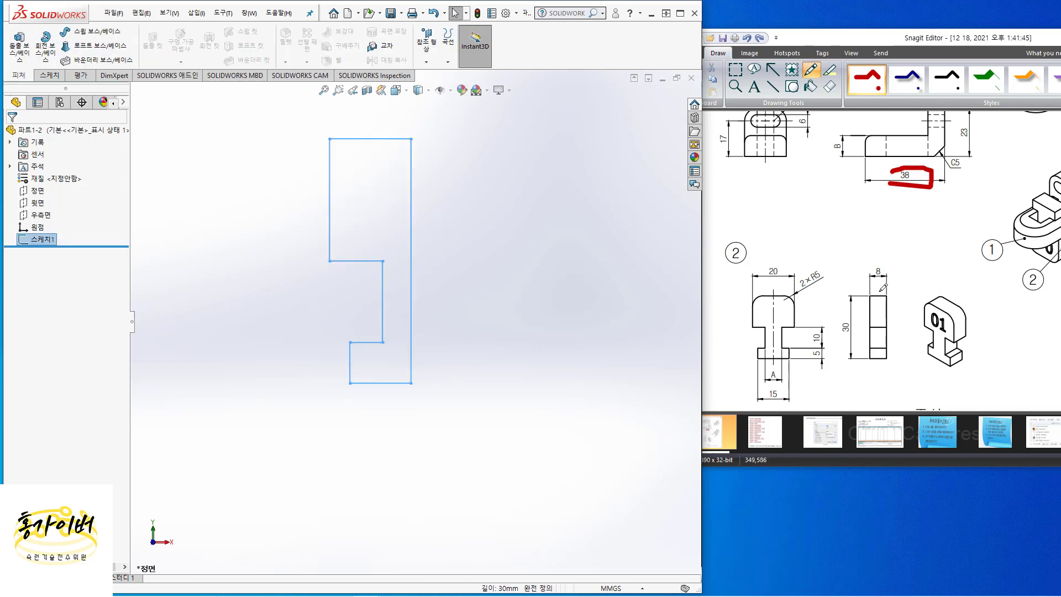
Step: Extrude the half-profile as a blind boss 8 mm deep in the reversed direction
{"action": "left_click", "coordinate": [26, 61]}
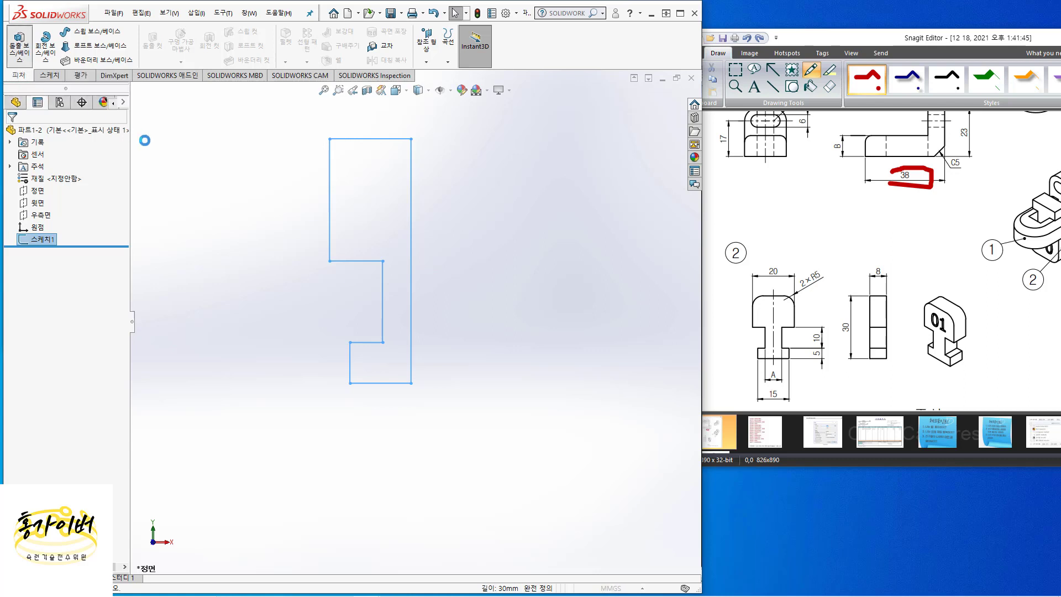
{"action": "type", "text": "8"}
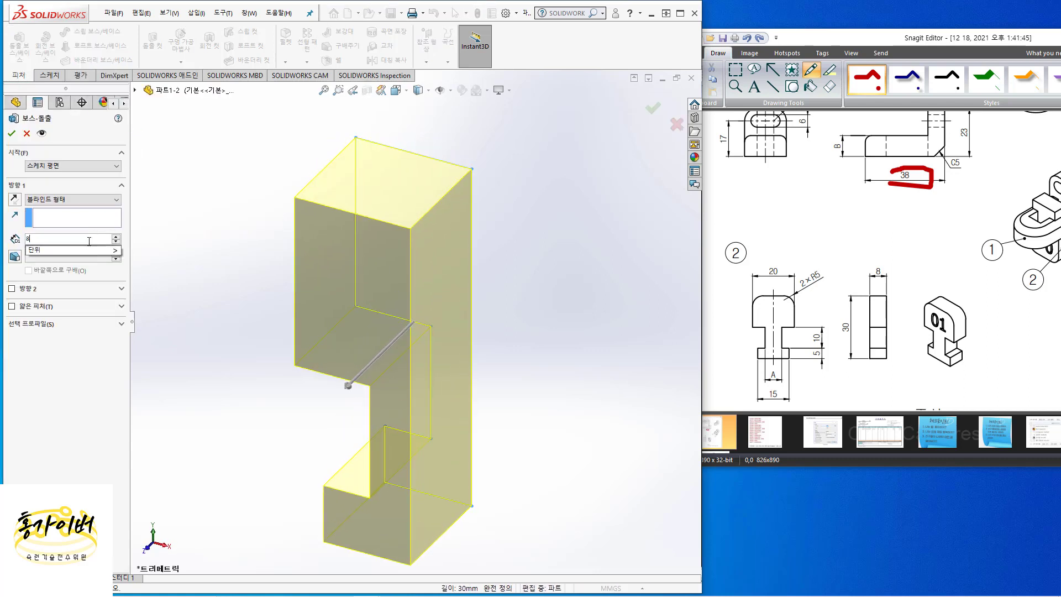
{"action": "key", "text": "Return"}
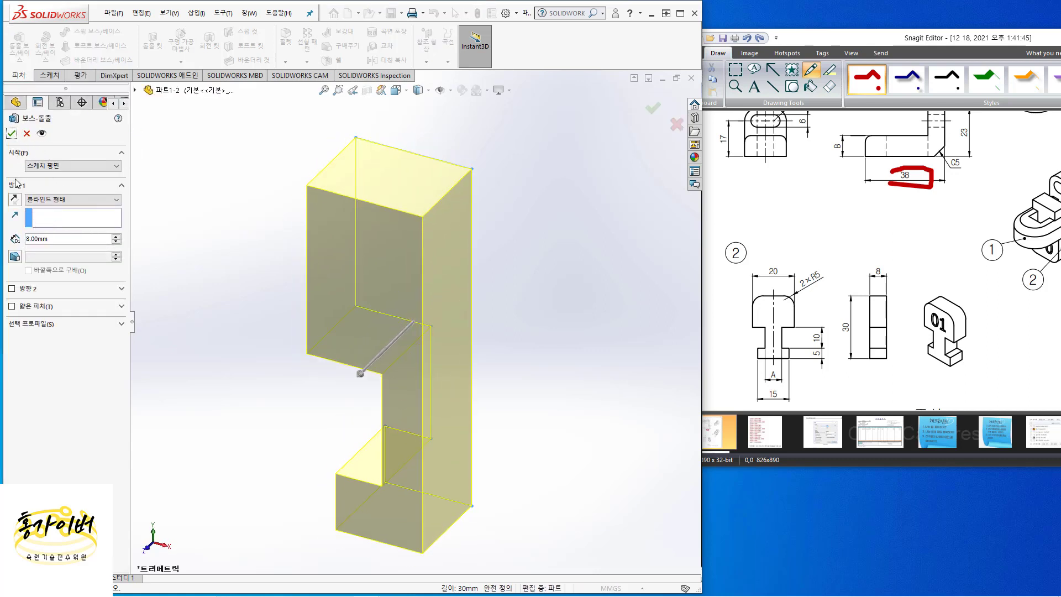
{"action": "left_click", "coordinate": [15, 200]}
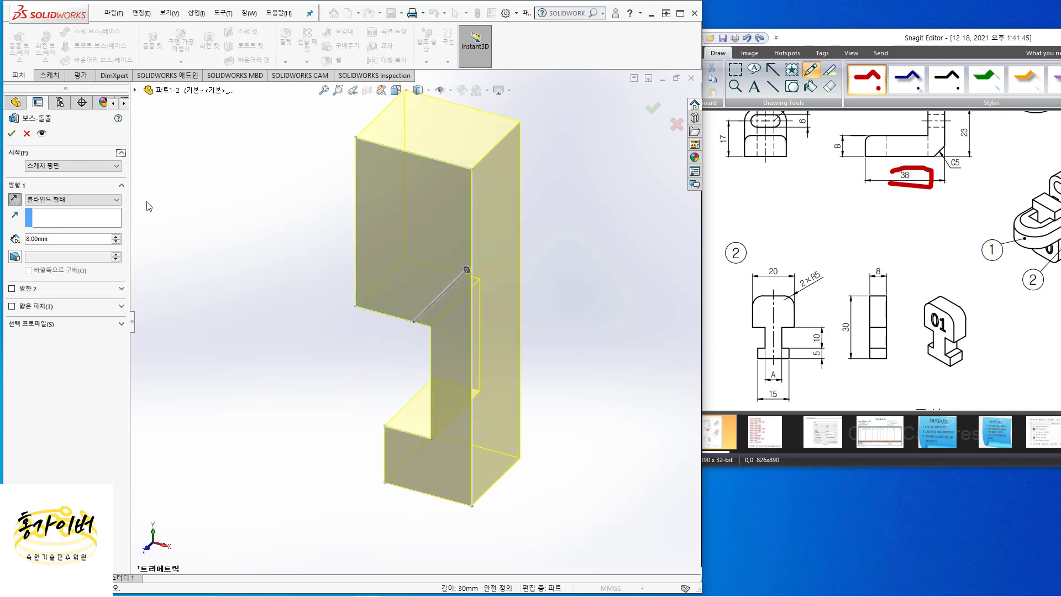
{"action": "left_click", "coordinate": [11, 133]}
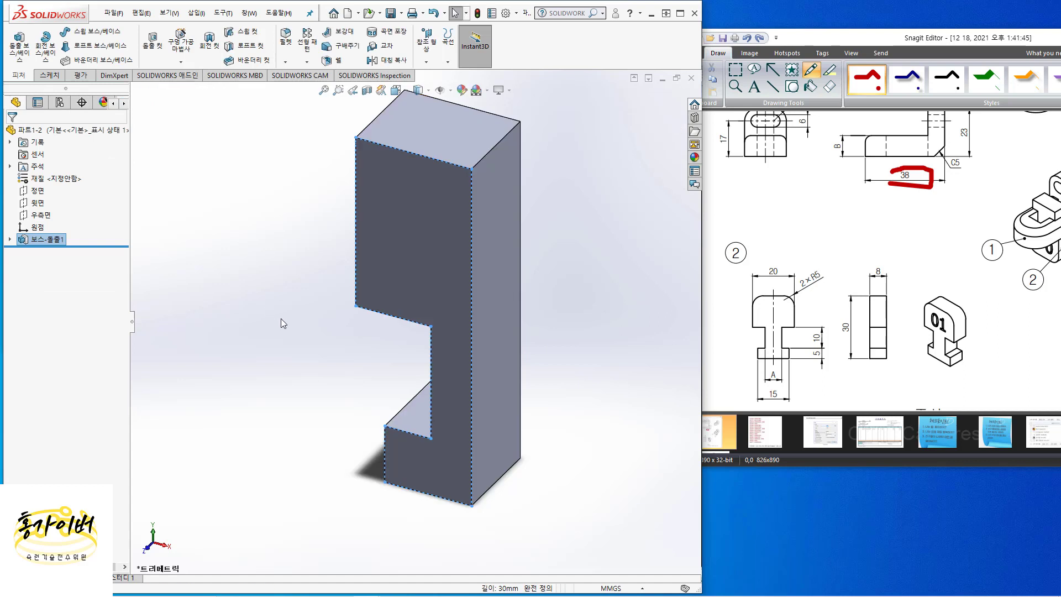
Step: Fillet the upper outer edge of the head with a 5 mm radius
{"action": "mouse_move", "coordinate": [280, 318]}
{"action": "middle_mouse_down"}
{"action": "mouse_move", "coordinate": [319, 297]}
{"action": "mouse_move", "coordinate": [293, 307]}
{"action": "middle_mouse_up"}
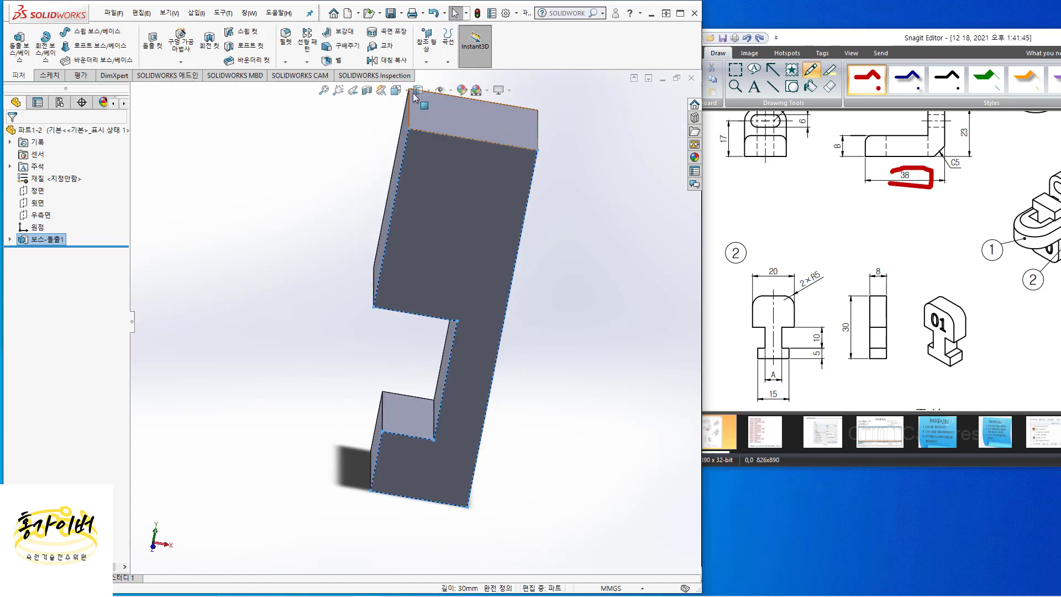
{"action": "left_click", "coordinate": [285, 43]}
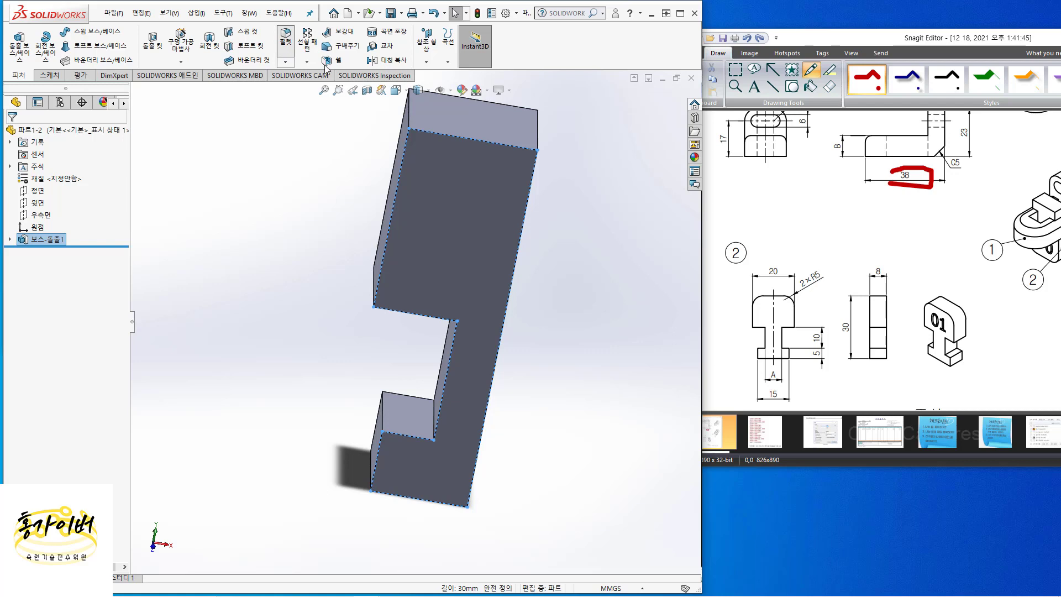
{"action": "left_click", "coordinate": [409, 117]}
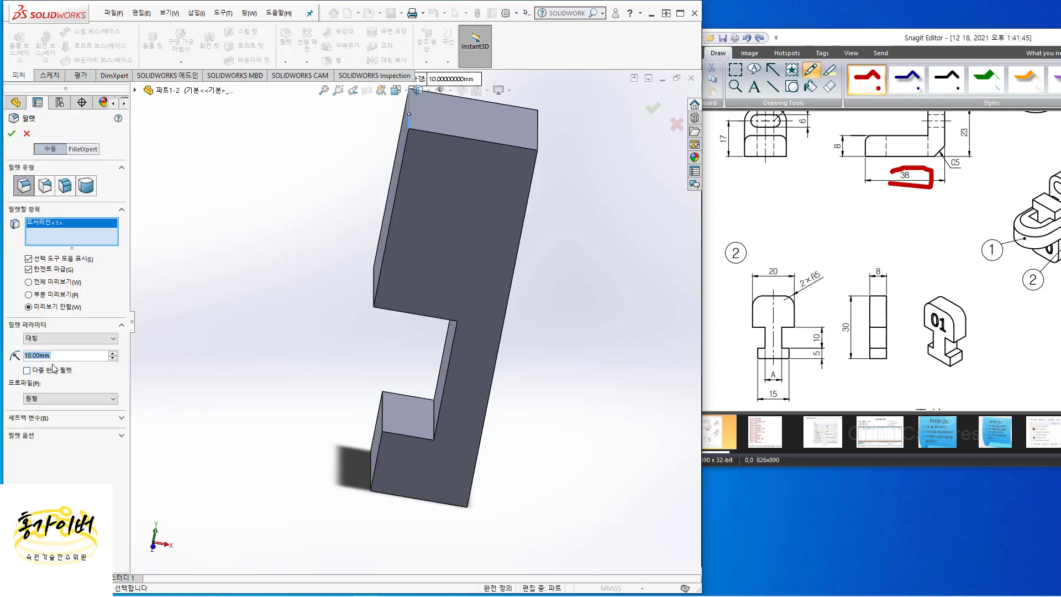
{"action": "type", "text": "5"}
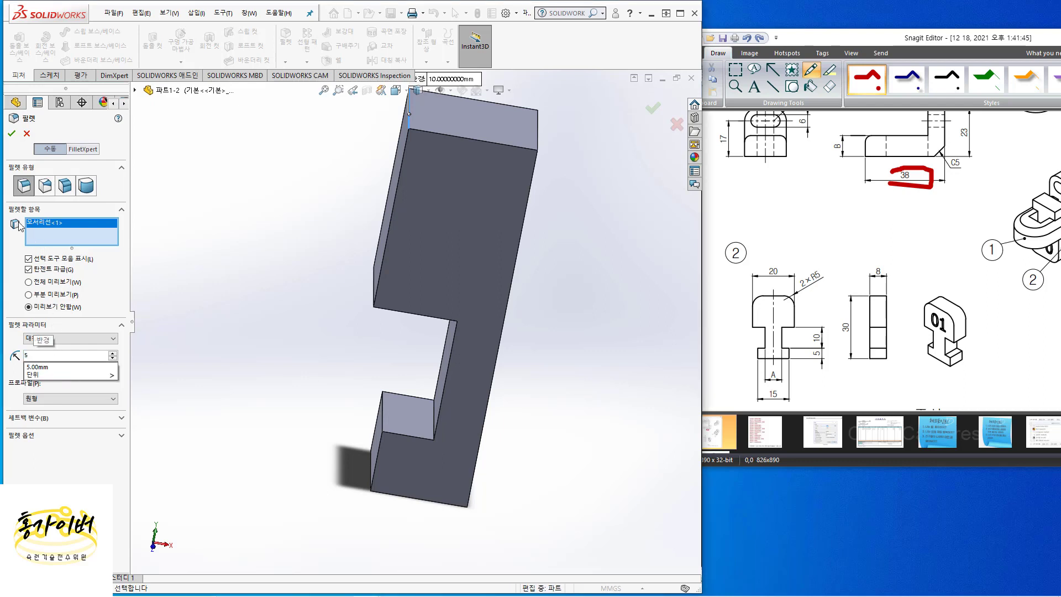
{"action": "left_click", "coordinate": [10, 134]}
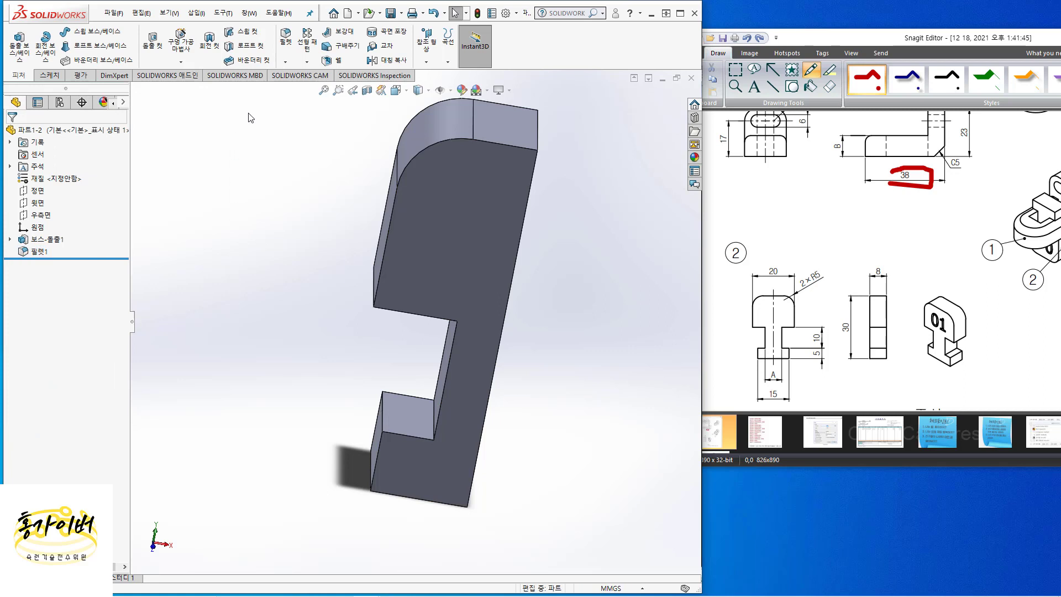
Step: Mirror the extrusion and the fillet about the half body's flat side face on the centerline
{"action": "left_click", "coordinate": [40, 253]}
{"action": "left_click", "coordinate": [61, 241], "text": "ctrl"}
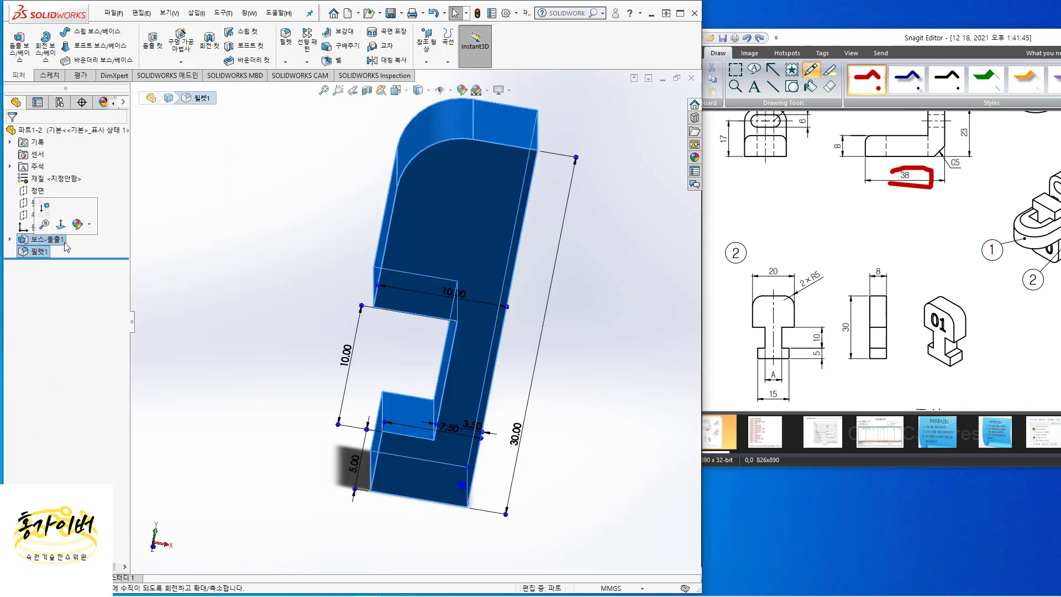
{"action": "left_click", "coordinate": [399, 61]}
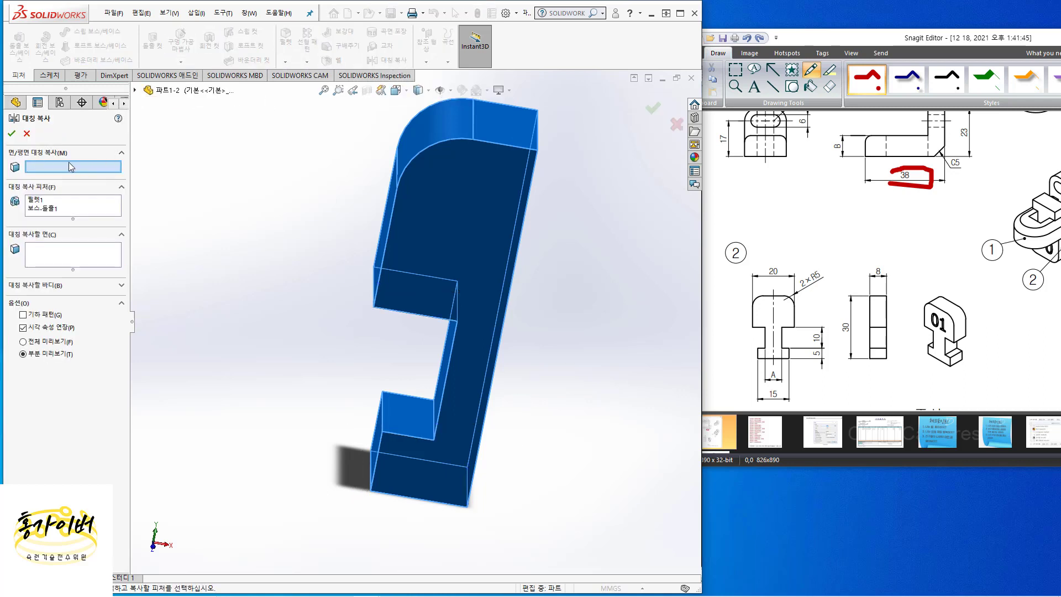
{"action": "middle_click_drag", "start_coordinate": [559, 253], "coordinate": [513, 207]}
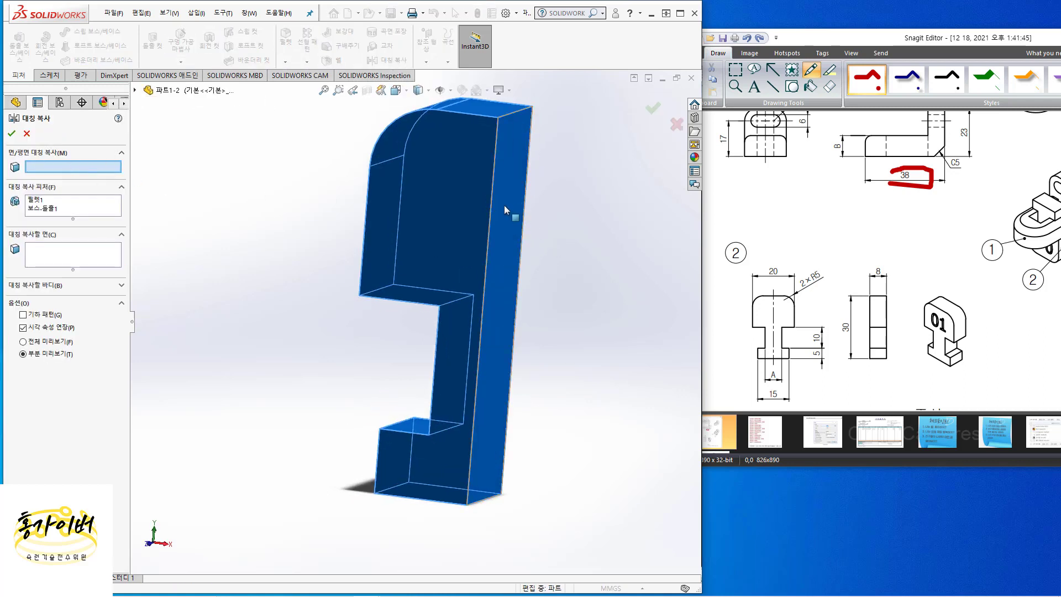
{"action": "left_click", "coordinate": [504, 204]}
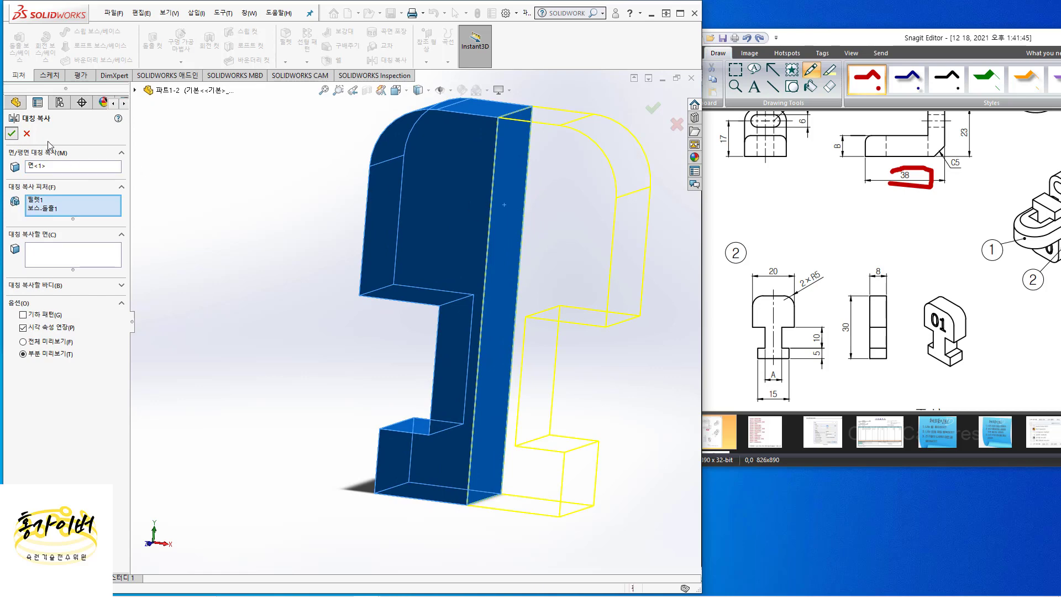
{"action": "left_click", "coordinate": [11, 133]}
{"action": "middle_click_drag", "start_coordinate": [410, 322], "coordinate": [382, 335]}
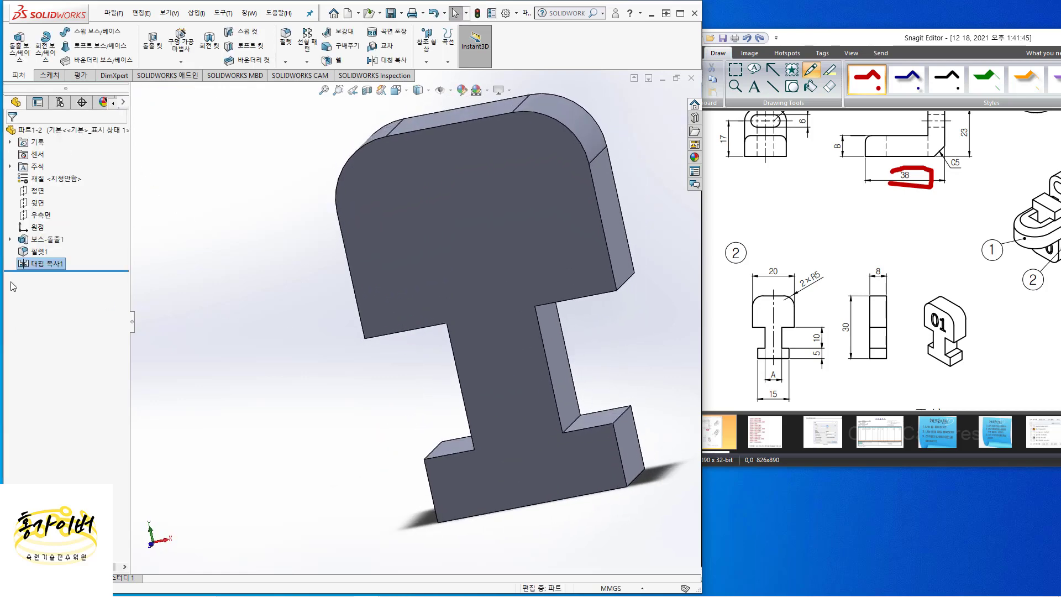
{"action": "left_click", "coordinate": [48, 260]}
Step: Start a new sketch on the front face of the part's head
{"action": "middle_click_drag", "start_coordinate": [645, 278], "coordinate": [695, 289]}
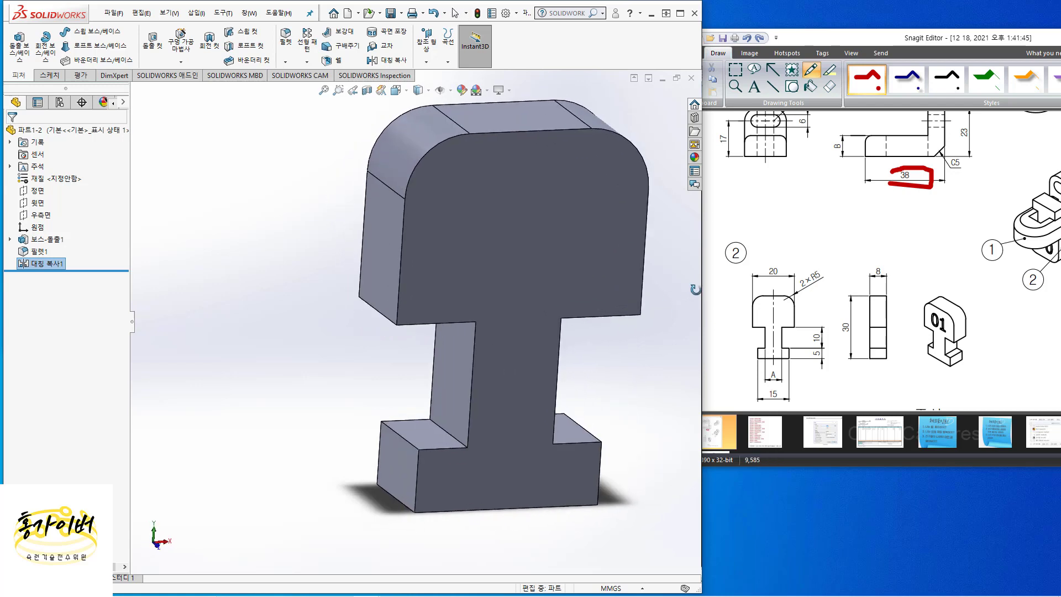
{"action": "middle_click_drag", "start_coordinate": [558, 267], "coordinate": [511, 223]}
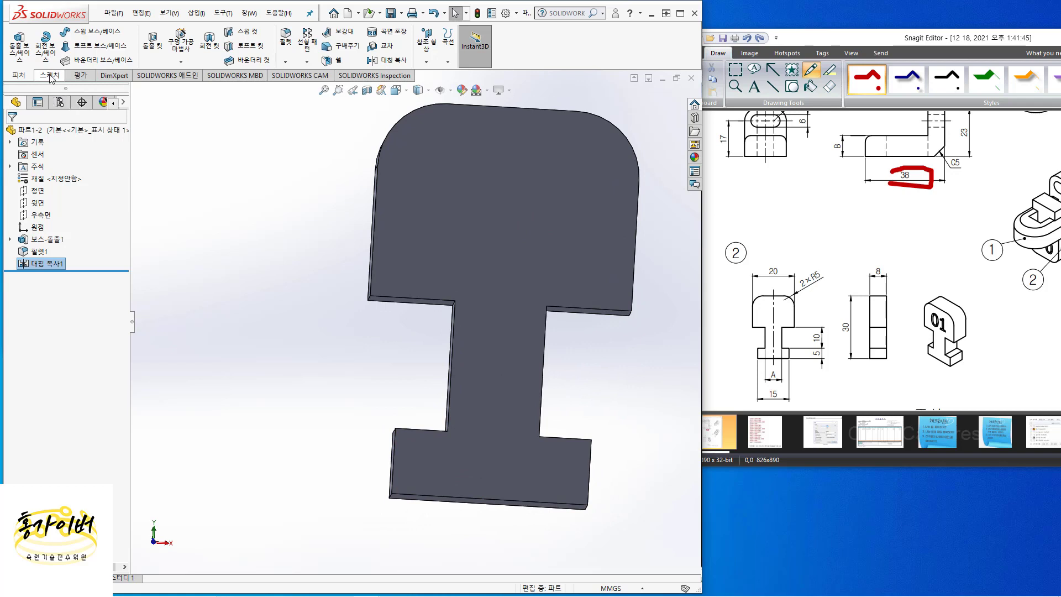
{"action": "left_click", "coordinate": [51, 76]}
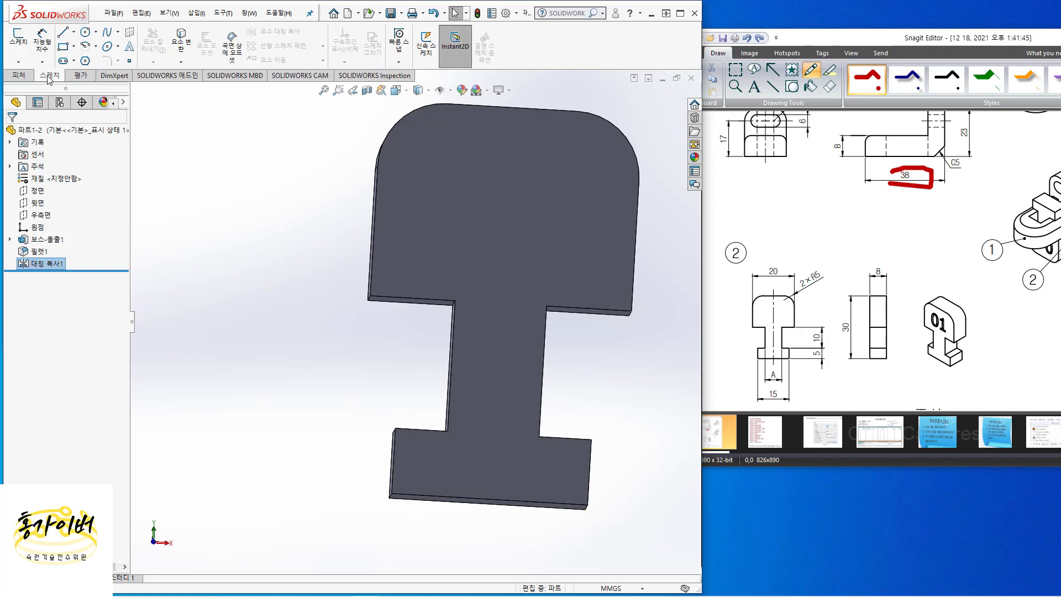
{"action": "left_click", "coordinate": [19, 40]}
{"action": "left_click", "coordinate": [508, 223]}
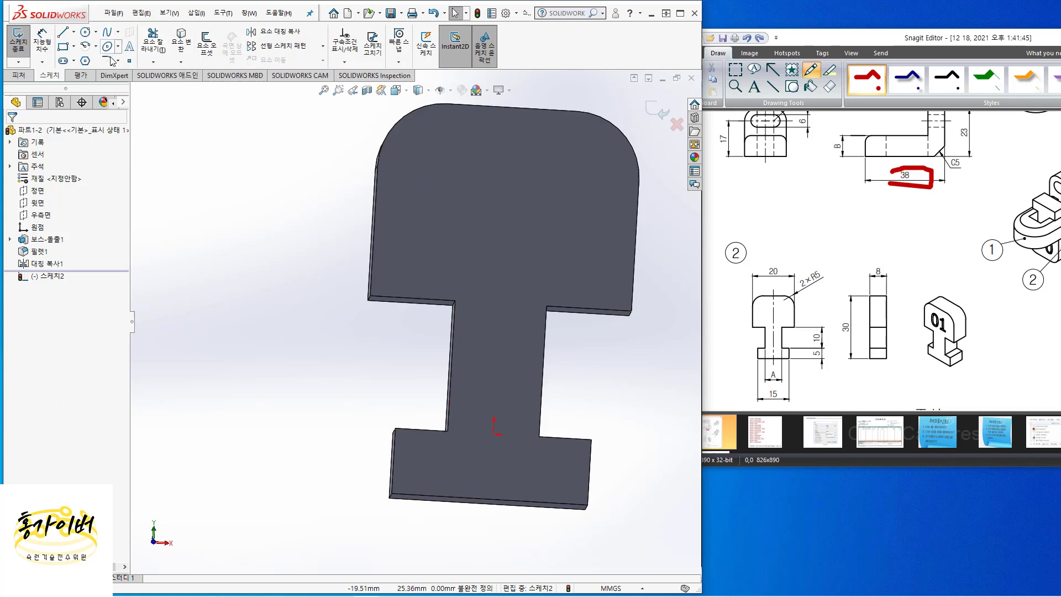
{"action": "left_click", "coordinate": [129, 47]}
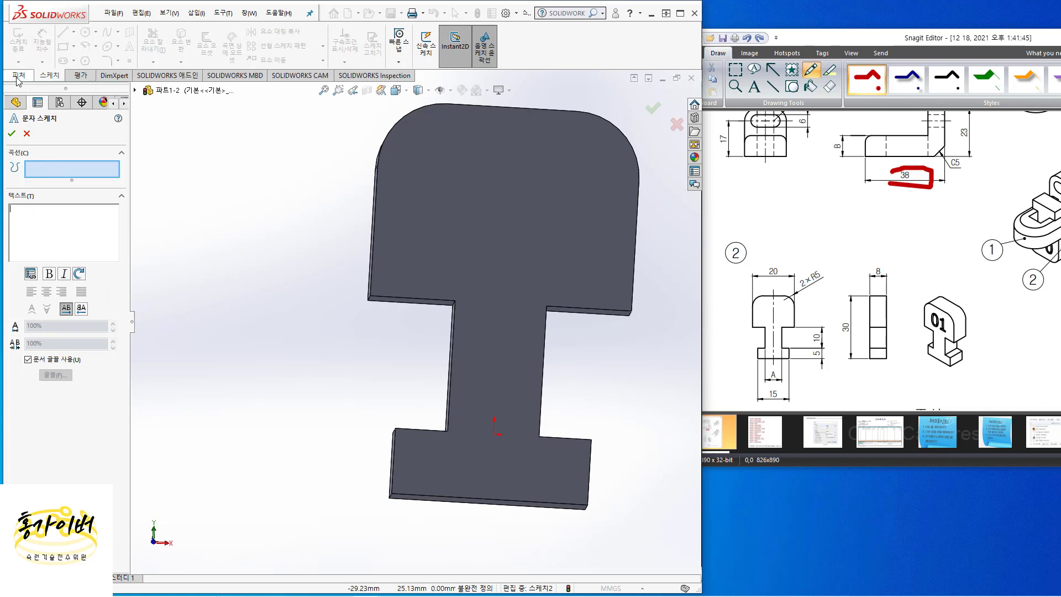
{"action": "left_click", "coordinate": [27, 133]}
Step: Sketch a horizontal line about 12 mm long across the head's front face and convert it to construction geometry
{"action": "left_click", "coordinate": [62, 31]}
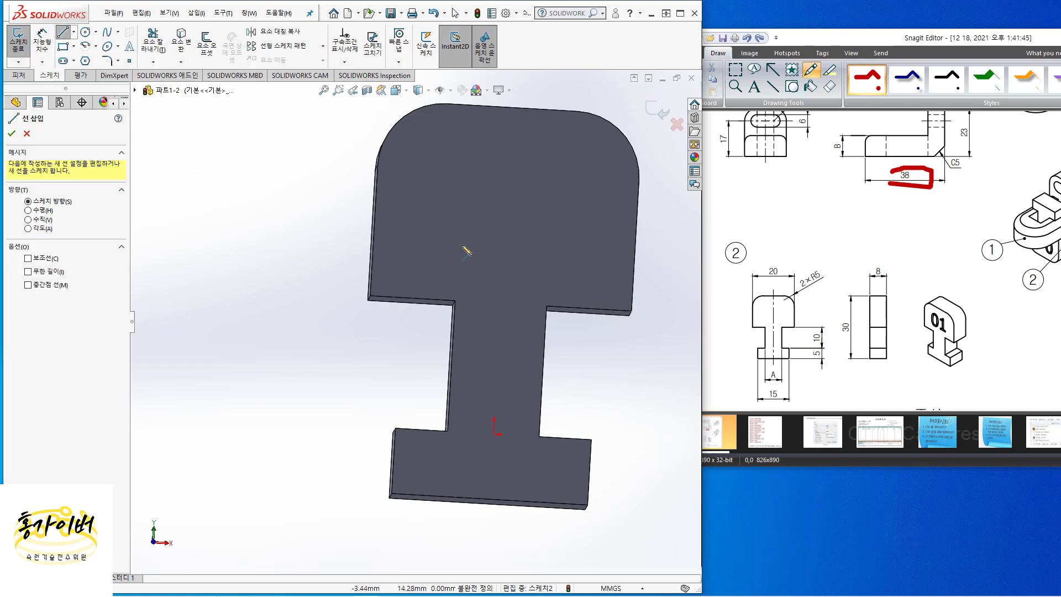
{"action": "left_click", "coordinate": [418, 243]}
{"action": "left_click", "coordinate": [579, 252]}
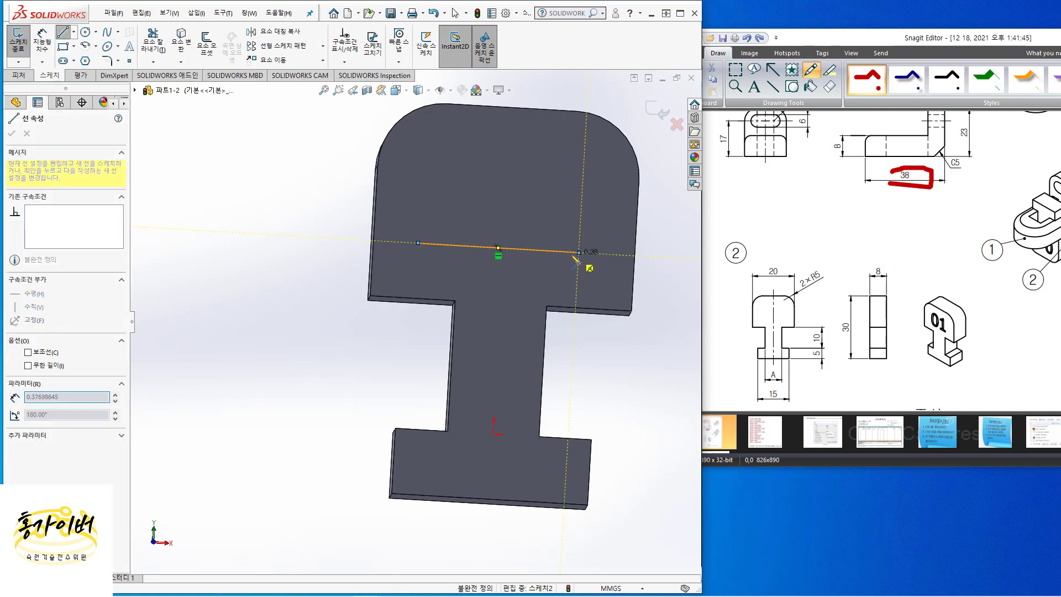
{"action": "key", "text": "Escape"}
{"action": "left_click", "coordinate": [554, 251]}
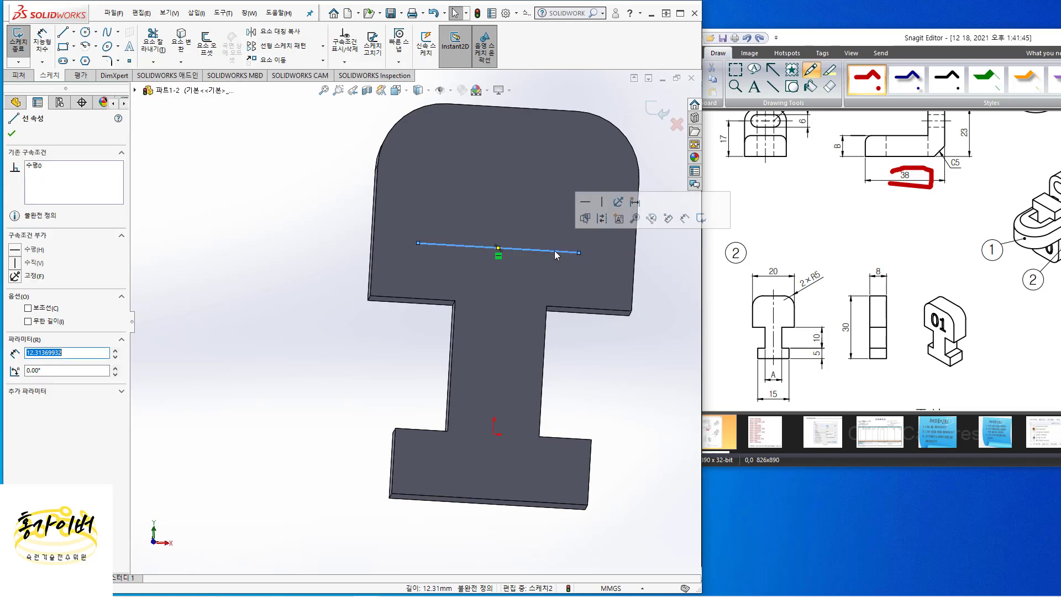
{"action": "left_click", "coordinate": [602, 219]}
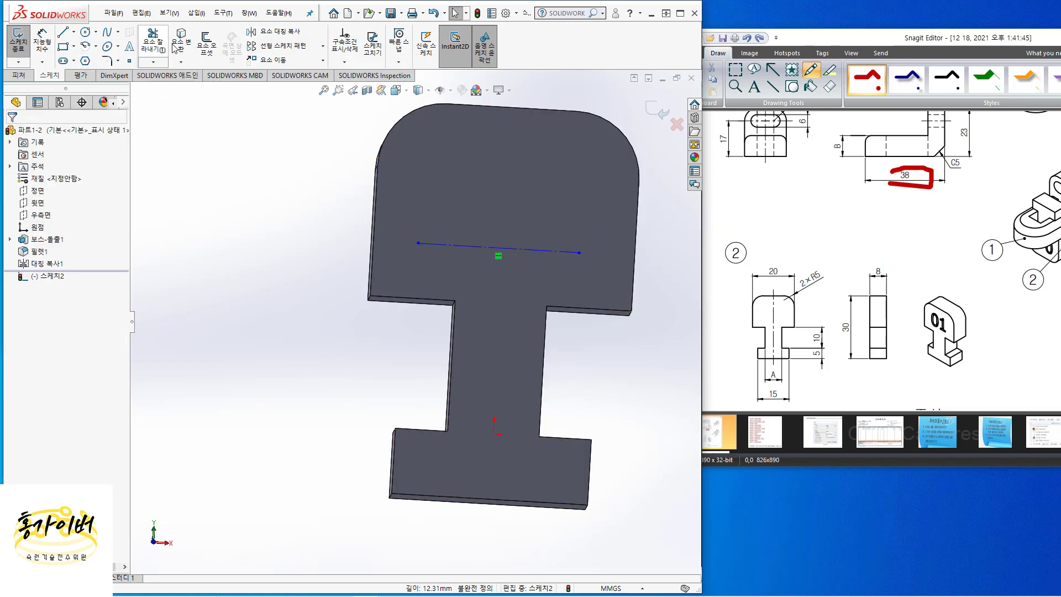
Step: Add the sketch text "01" along the construction line on the head
{"action": "left_click", "coordinate": [130, 47]}
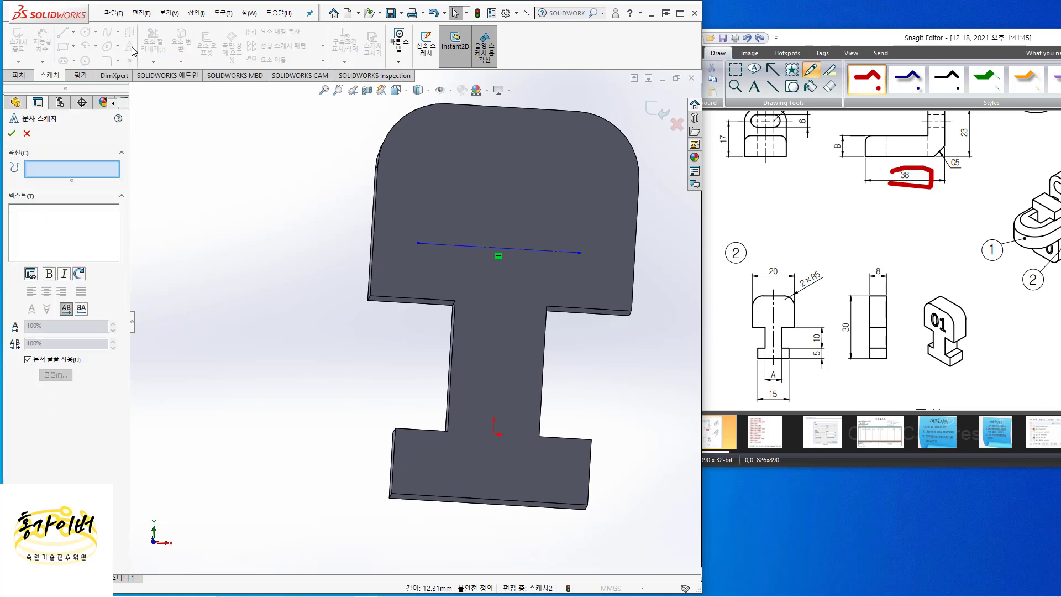
{"action": "left_click", "coordinate": [429, 244]}
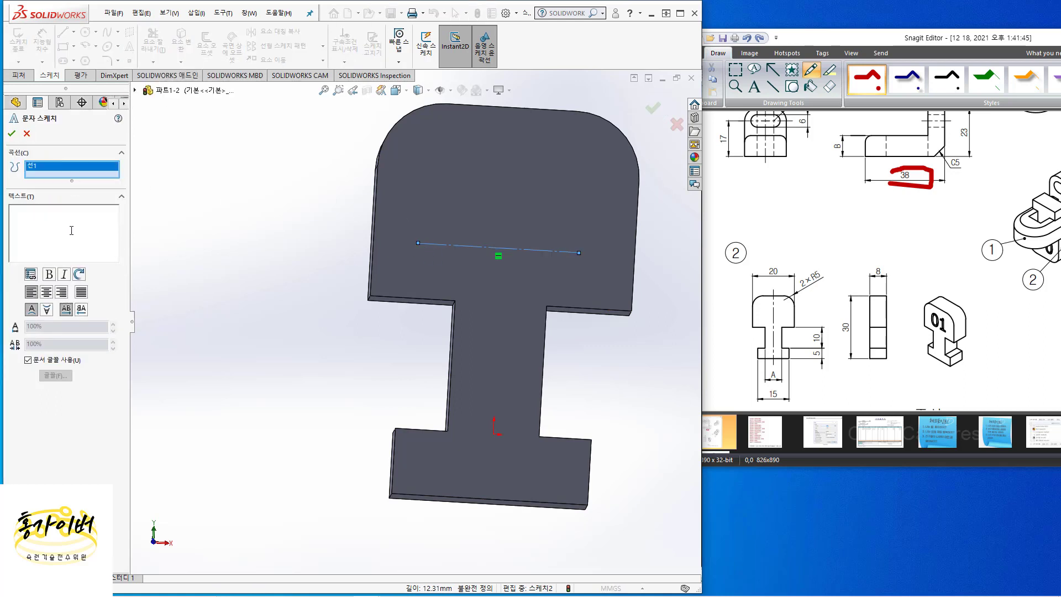
{"action": "type", "text": "01"}
{"action": "left_click", "coordinate": [47, 276]}
Step: Override the document font for the "01" text with bold Century Gothic at 10 points
{"action": "left_click", "coordinate": [61, 360]}
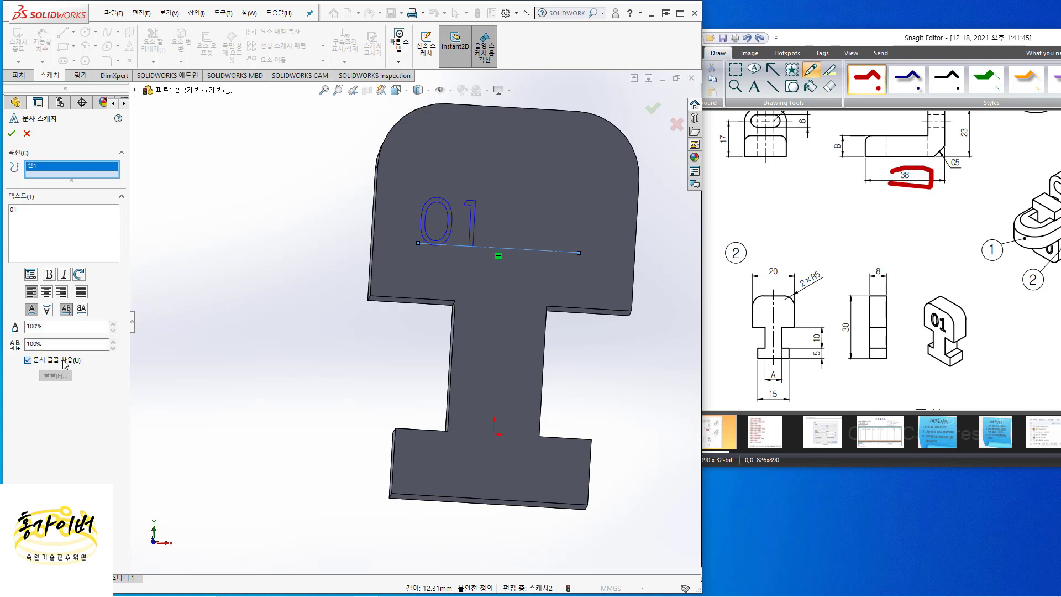
{"action": "left_click", "coordinate": [70, 377]}
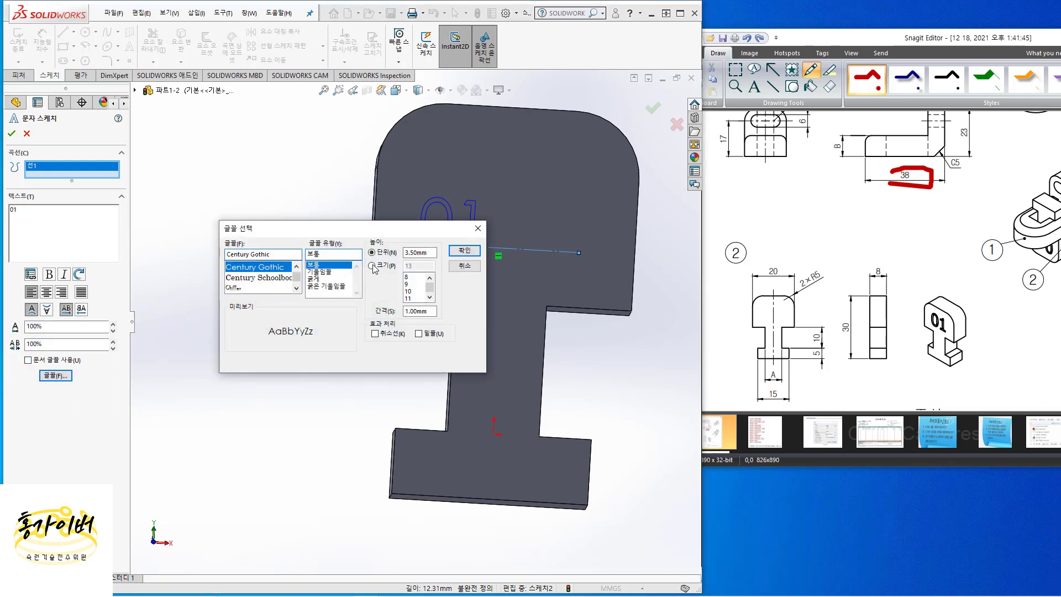
{"action": "left_click_drag", "start_coordinate": [370, 231], "coordinate": [302, 373]}
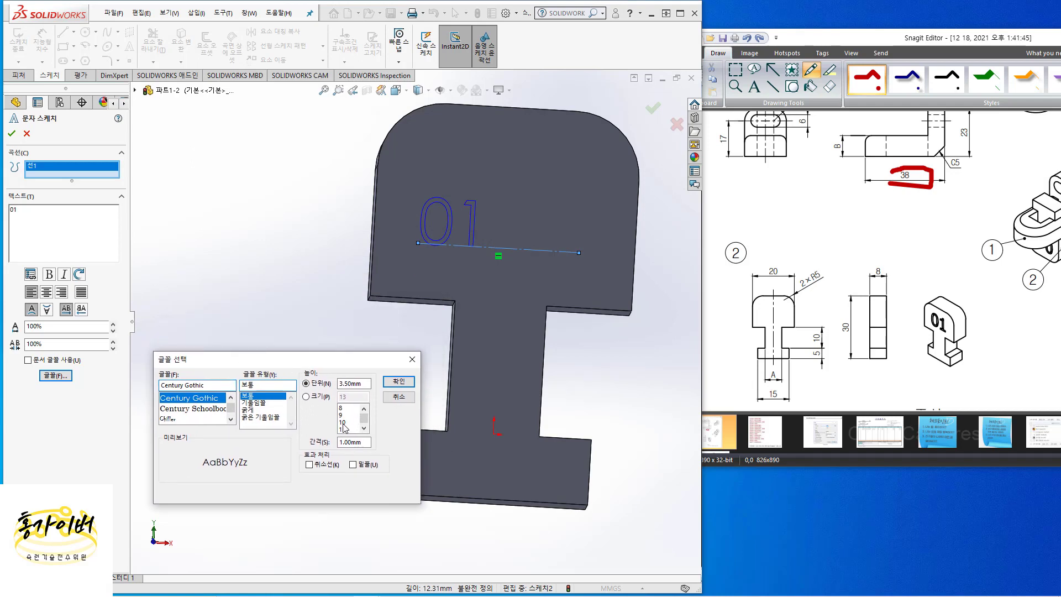
{"action": "left_click", "coordinate": [316, 397]}
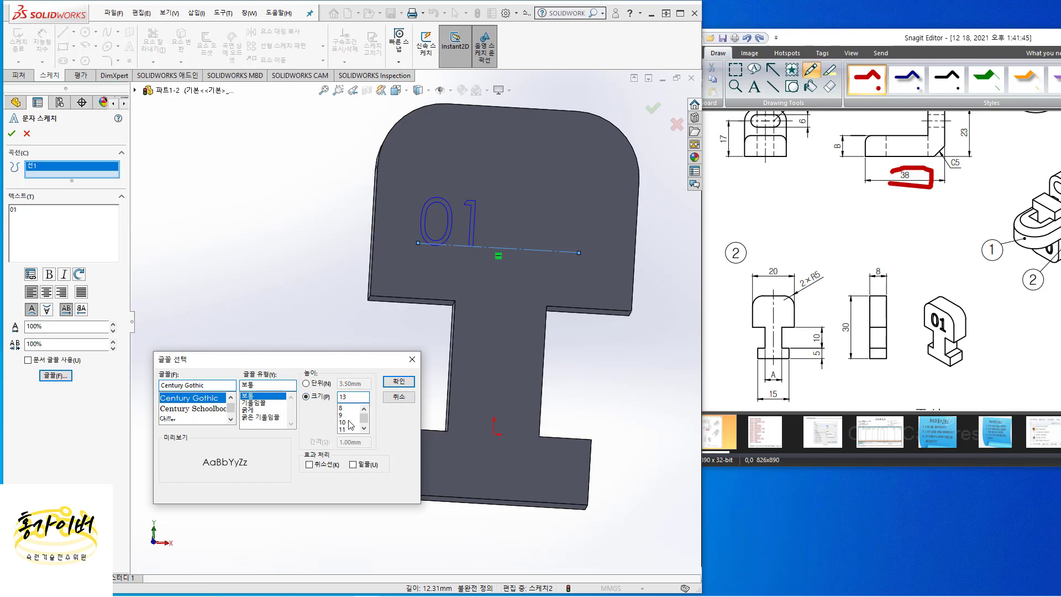
{"action": "left_click", "coordinate": [346, 422]}
{"action": "left_click", "coordinate": [257, 410]}
{"action": "left_click", "coordinate": [399, 382]}
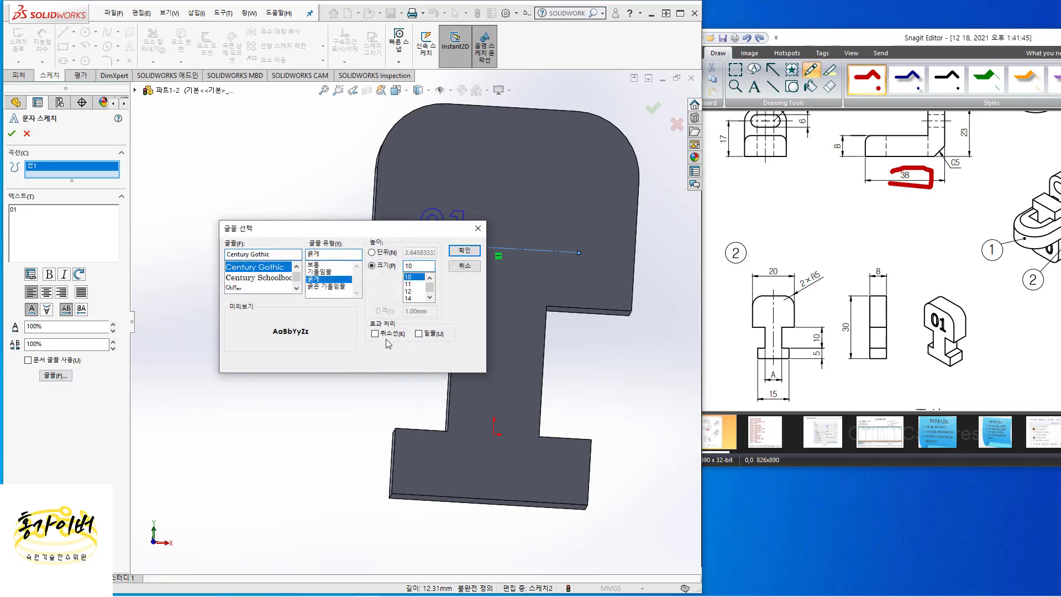
Step: Choose a larger point size so the "01" text spans most of the construction line, and accept the sketch text
{"action": "scroll", "coordinate": [415, 298], "scroll_direction": "down", "scroll_amount": 2}
{"action": "scroll", "coordinate": [414, 301], "scroll_direction": "down", "scroll_amount": 1}
{"action": "left_click", "coordinate": [409, 284]}
{"action": "left_click", "coordinate": [464, 251]}
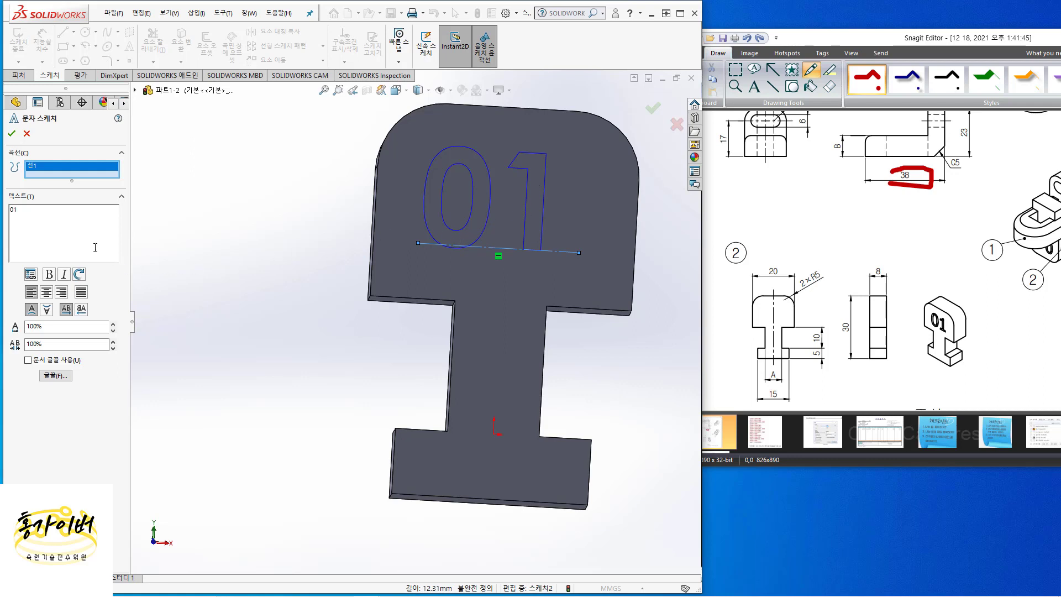
{"action": "left_click", "coordinate": [11, 133]}
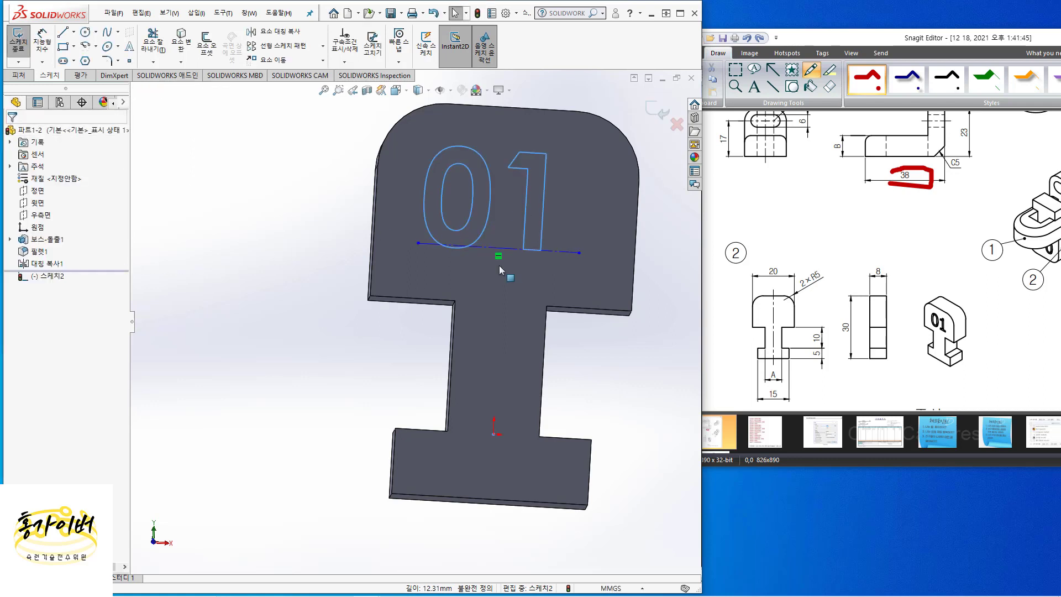
Step: Lengthen the guide line and shift its endpoints to center the "01" text on the head, and finish the sketch
{"action": "left_click_drag", "start_coordinate": [579, 253], "coordinate": [604, 254]}
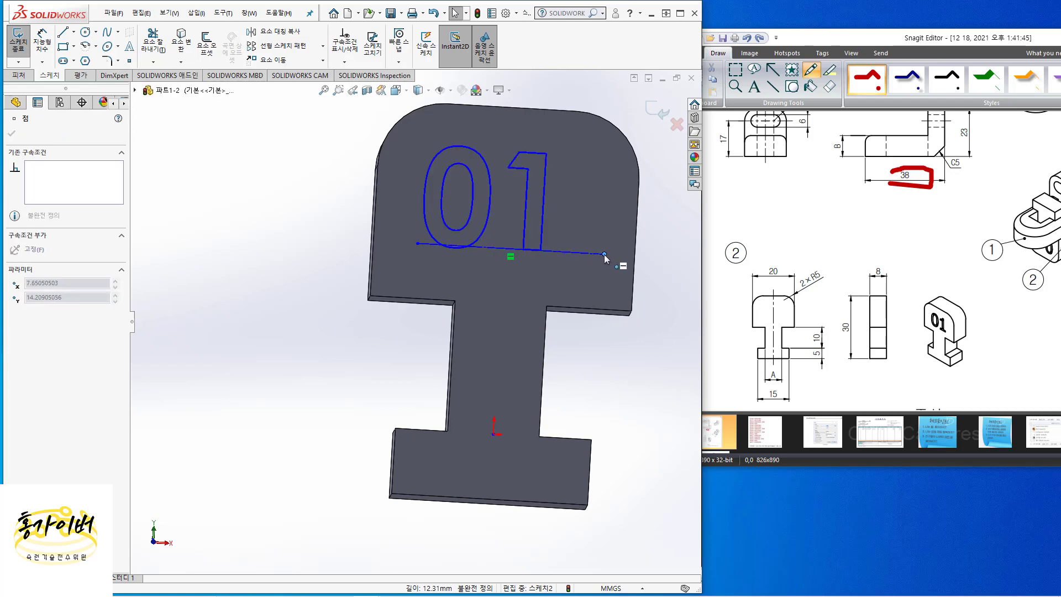
{"action": "left_click", "coordinate": [418, 243]}
{"action": "mouse_move", "coordinate": [418, 243]}
{"action": "left_mouse_down"}
{"action": "mouse_move", "coordinate": [457, 246]}
{"action": "mouse_move", "coordinate": [443, 241]}
{"action": "mouse_move", "coordinate": [434, 254]}
{"action": "left_mouse_up"}
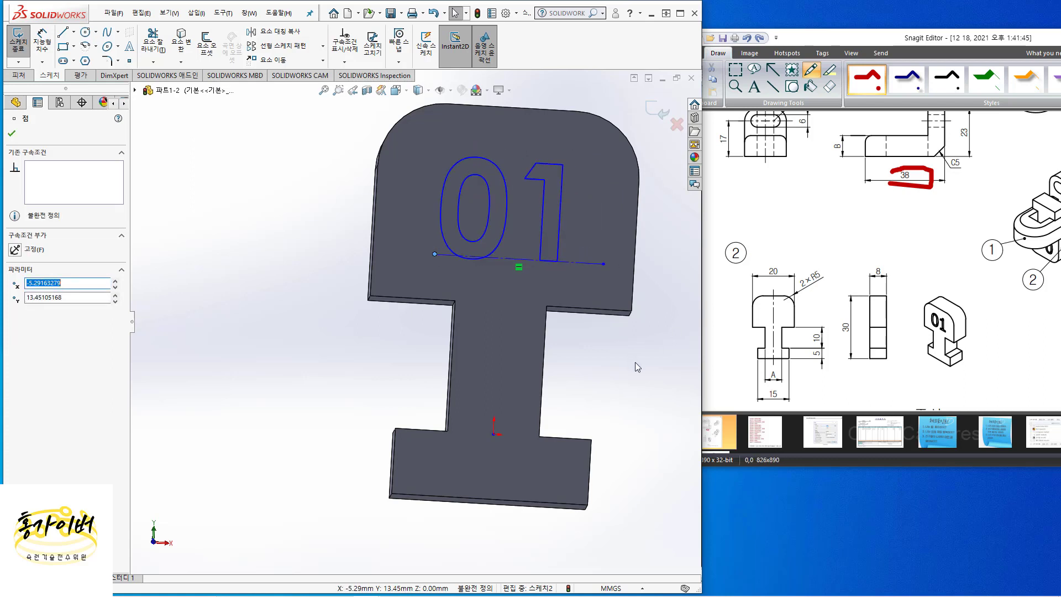
{"action": "left_click", "coordinate": [11, 134]}
{"action": "left_click", "coordinate": [18, 45]}
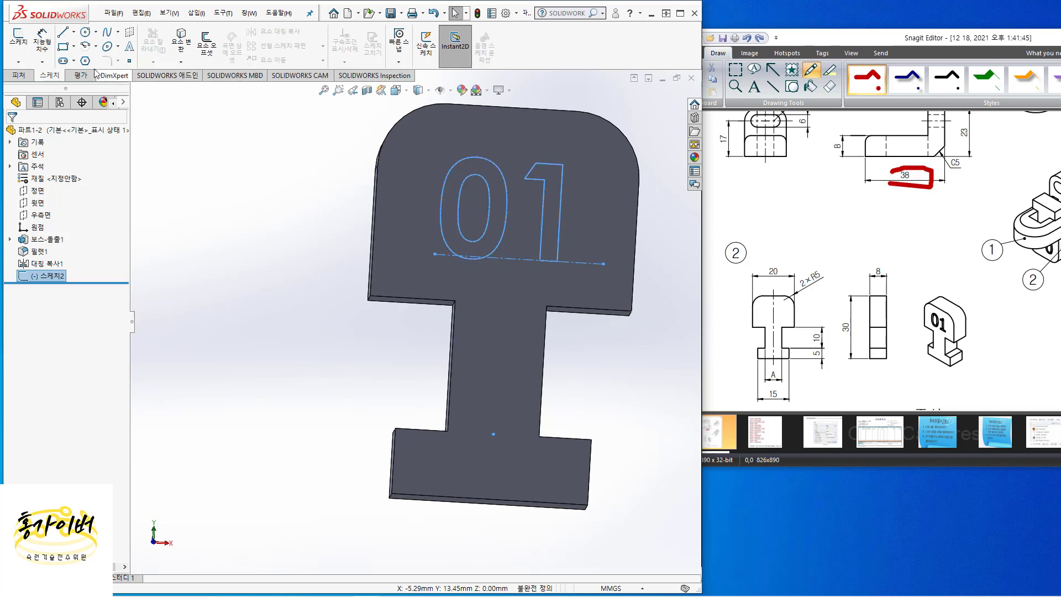
Step: Engrave the "01" text sketch into the head's front face with a blind extruded cut 1 mm deep
{"action": "left_click", "coordinate": [18, 75]}
{"action": "left_click", "coordinate": [152, 48]}
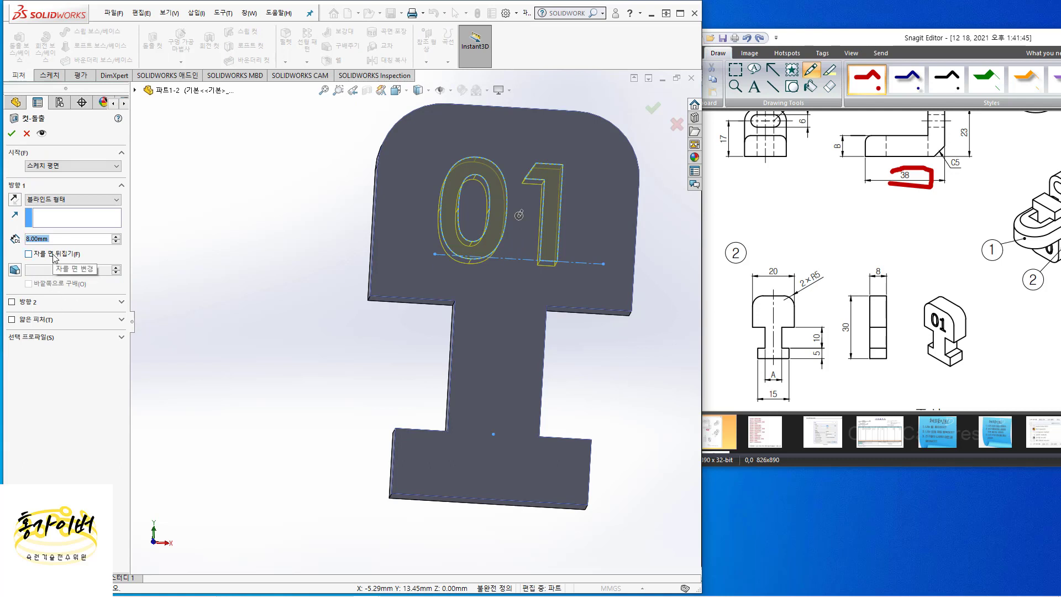
{"action": "type", "text": "1"}
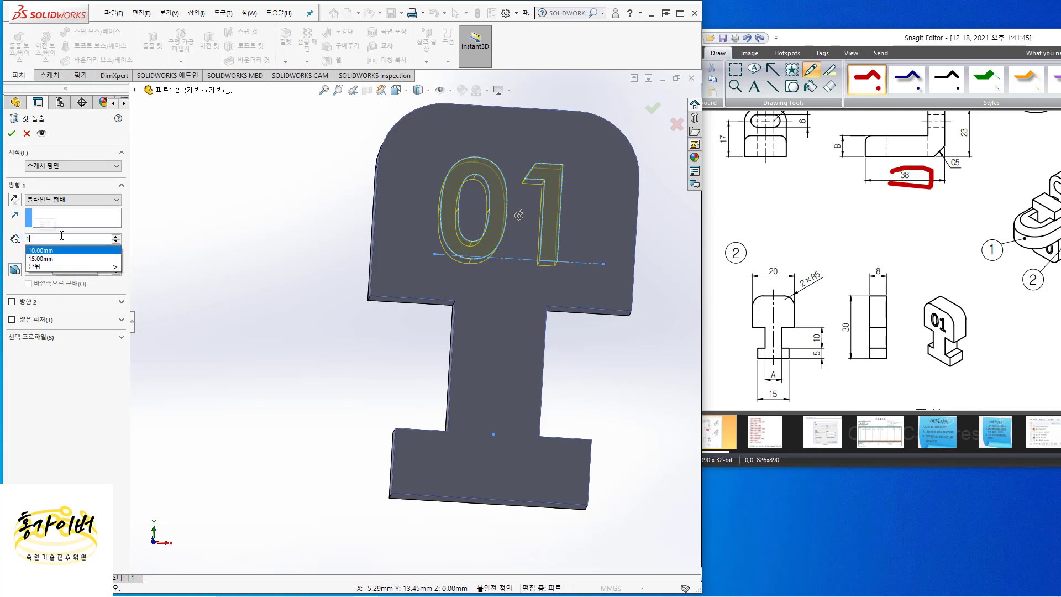
{"action": "key", "text": "Return"}
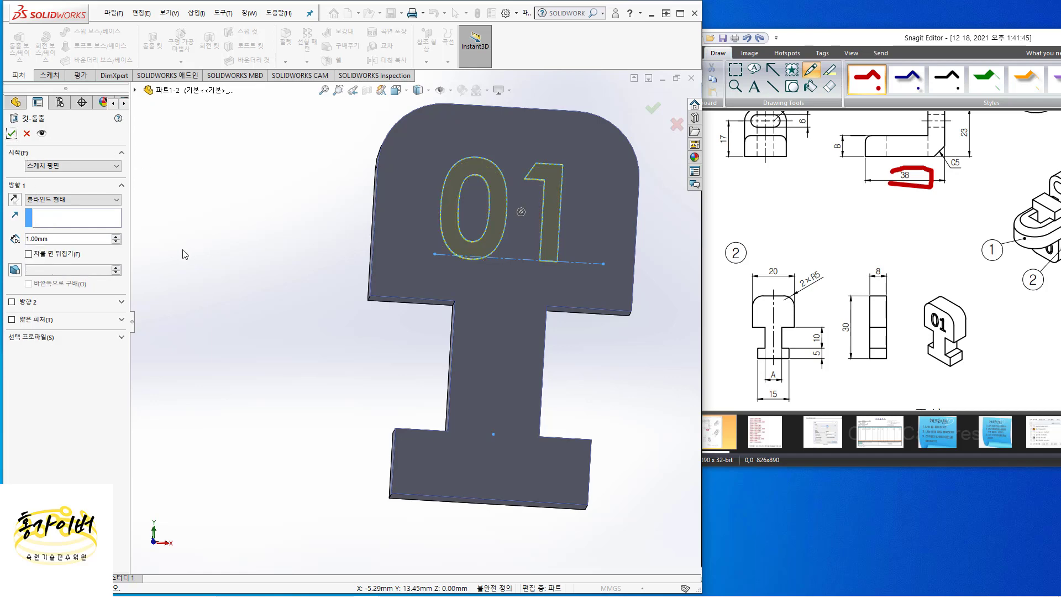
{"action": "left_click", "coordinate": [11, 133]}
{"action": "middle_click_drag", "start_coordinate": [297, 314], "coordinate": [323, 301]}
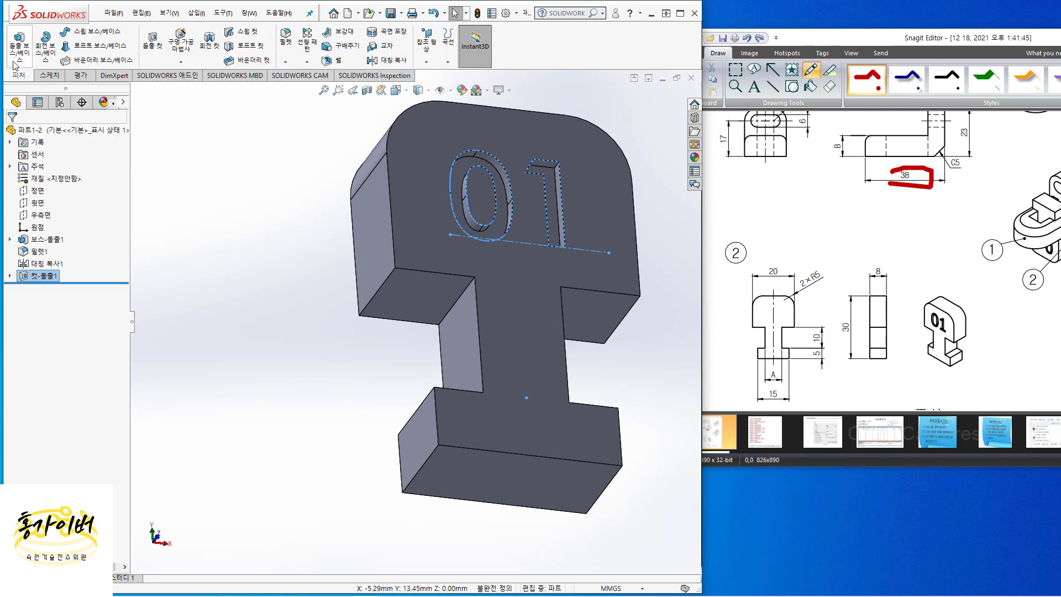
{"action": "left_click", "coordinate": [275, 222]}
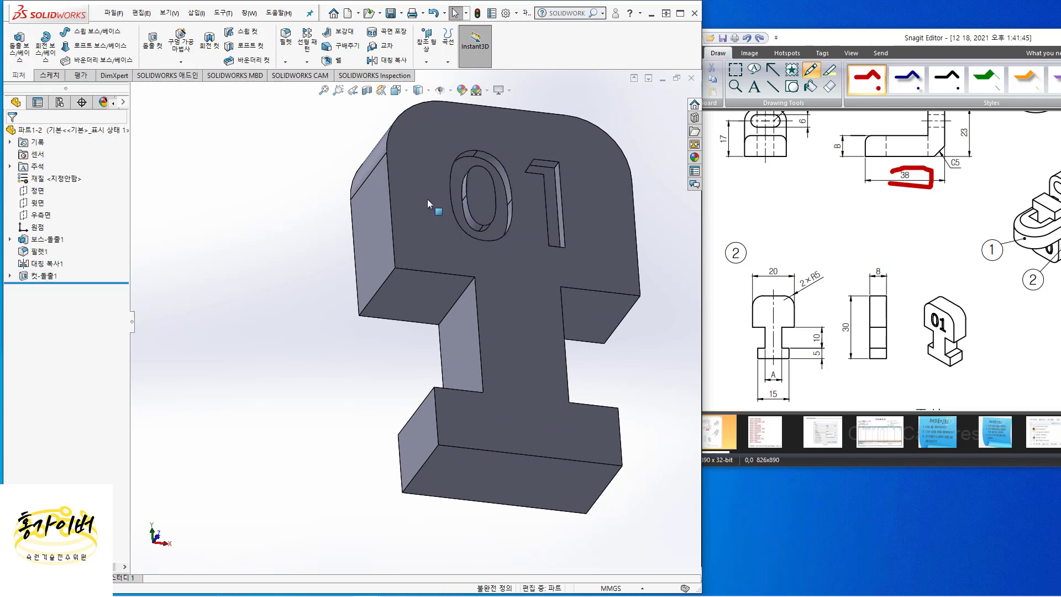
Step: Close part 파트1-2 with its changes saved and create a new assembly document
{"action": "left_click", "coordinate": [691, 79]}
{"action": "left_click", "coordinate": [512, 278]}
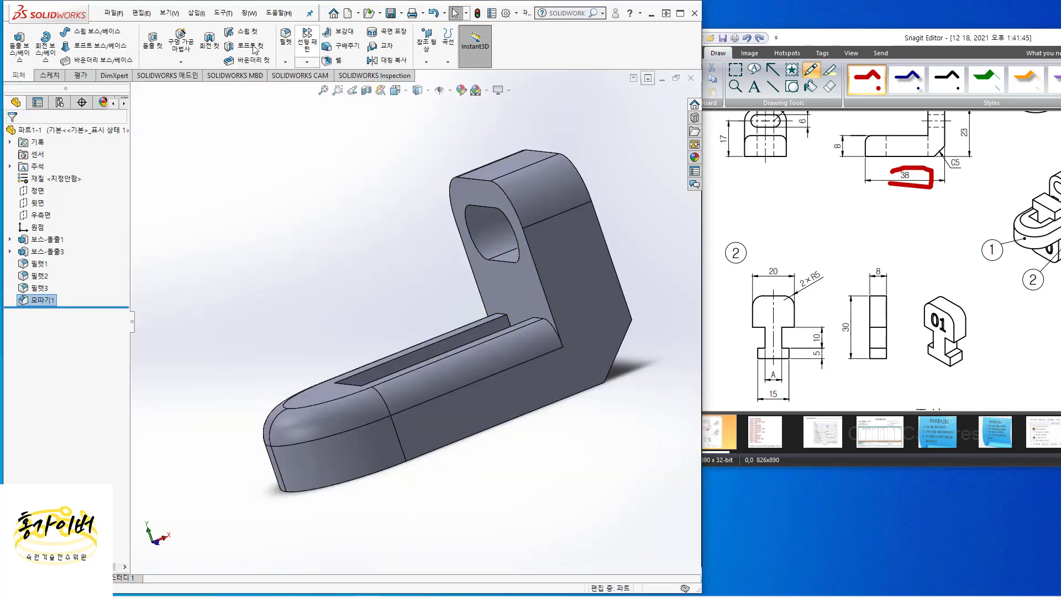
{"action": "left_click", "coordinate": [112, 15]}
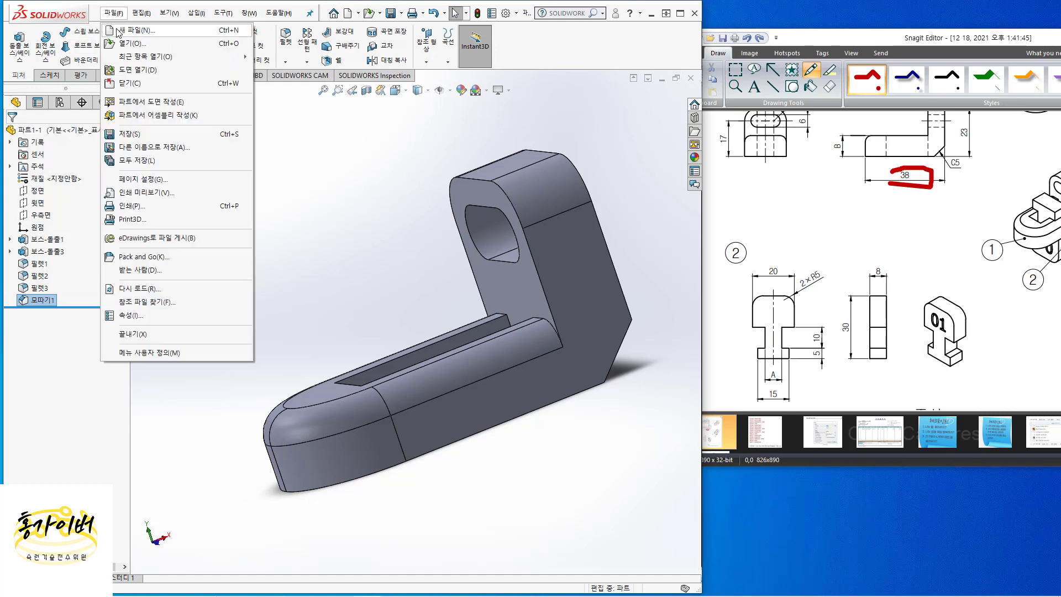
{"action": "left_click", "coordinate": [119, 28]}
{"action": "left_click", "coordinate": [476, 232]}
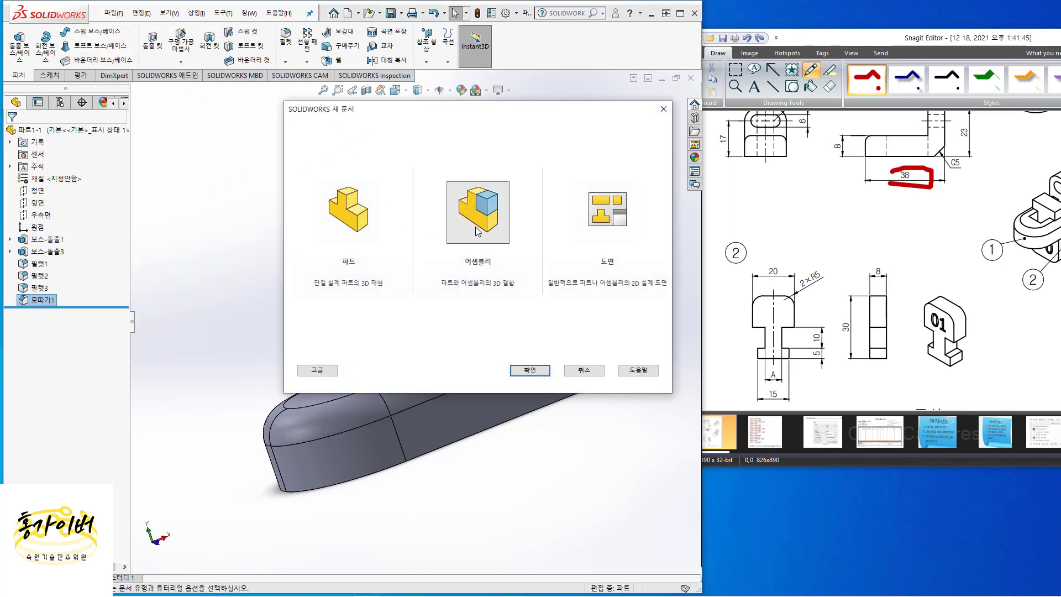
{"action": "left_click", "coordinate": [529, 370]}
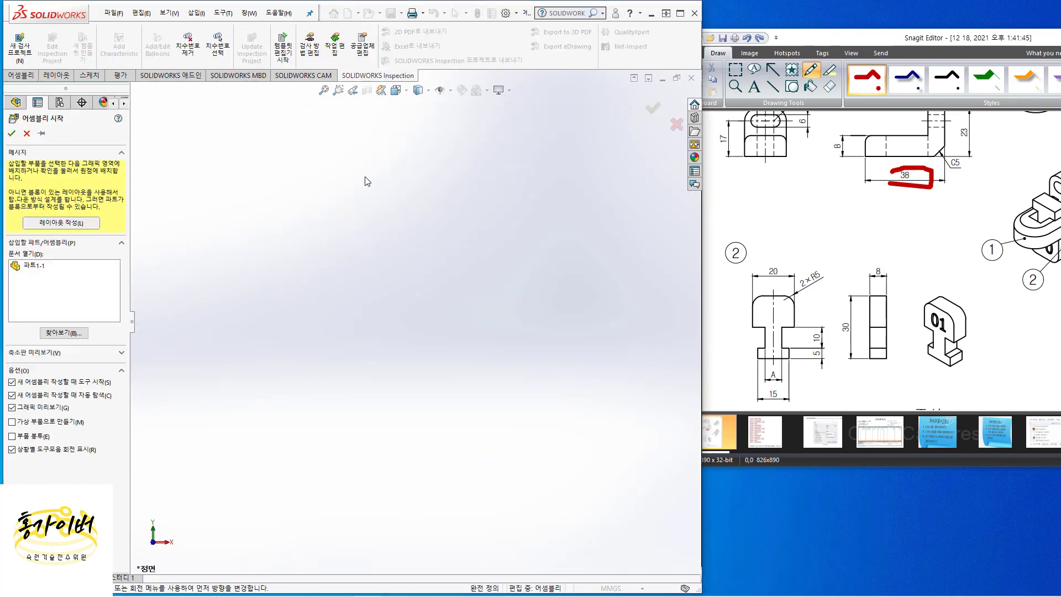
Step: Place part 파트1-1 in the assembly as the fixed first component
{"action": "left_click", "coordinate": [42, 266]}
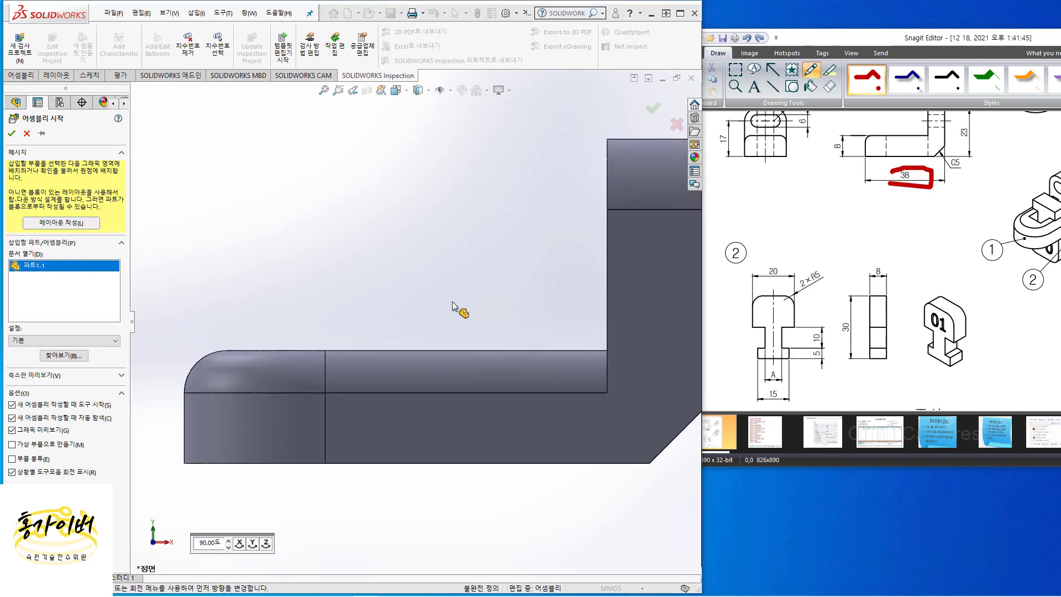
{"action": "left_click", "coordinate": [417, 290]}
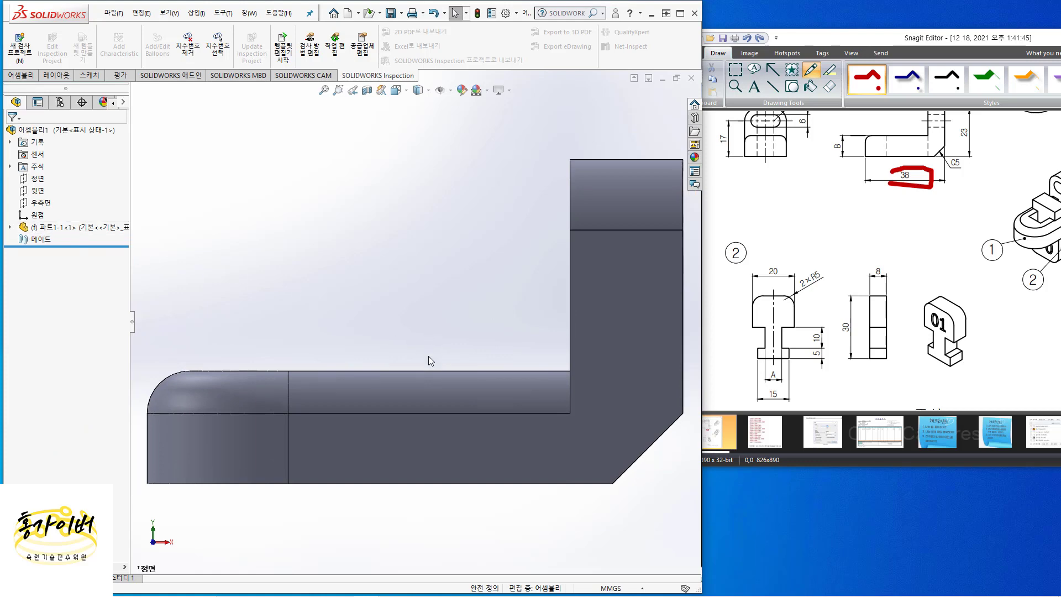
{"action": "middle_click_drag", "start_coordinate": [441, 339], "coordinate": [492, 455]}
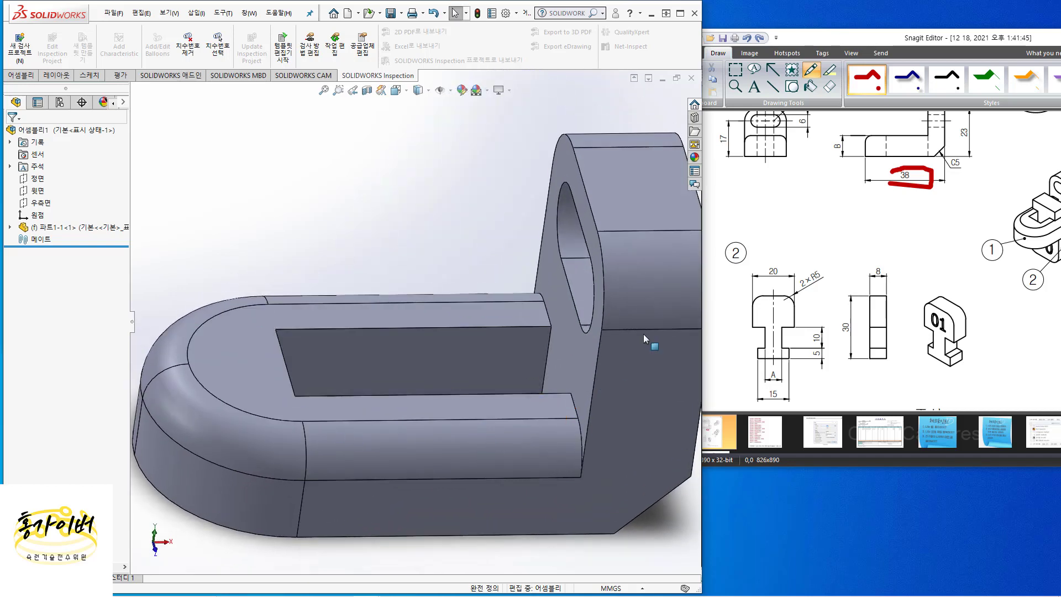
{"action": "middle_click_drag", "start_coordinate": [386, 379], "coordinate": [155, 237]}
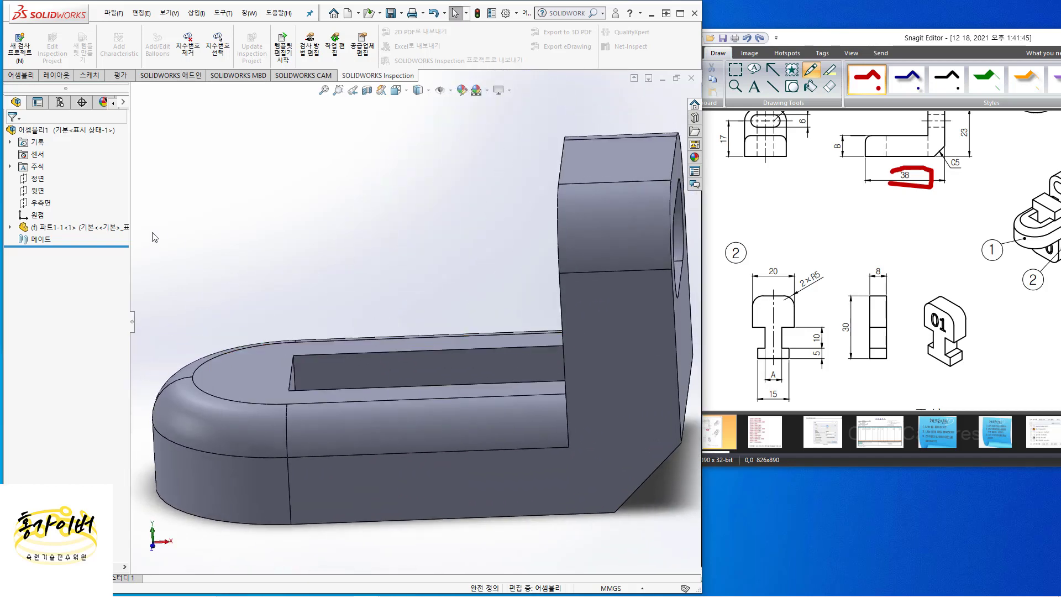
Step: Insert part 파트1-2 into the assembly in front of the base part
{"action": "left_click", "coordinate": [21, 77]}
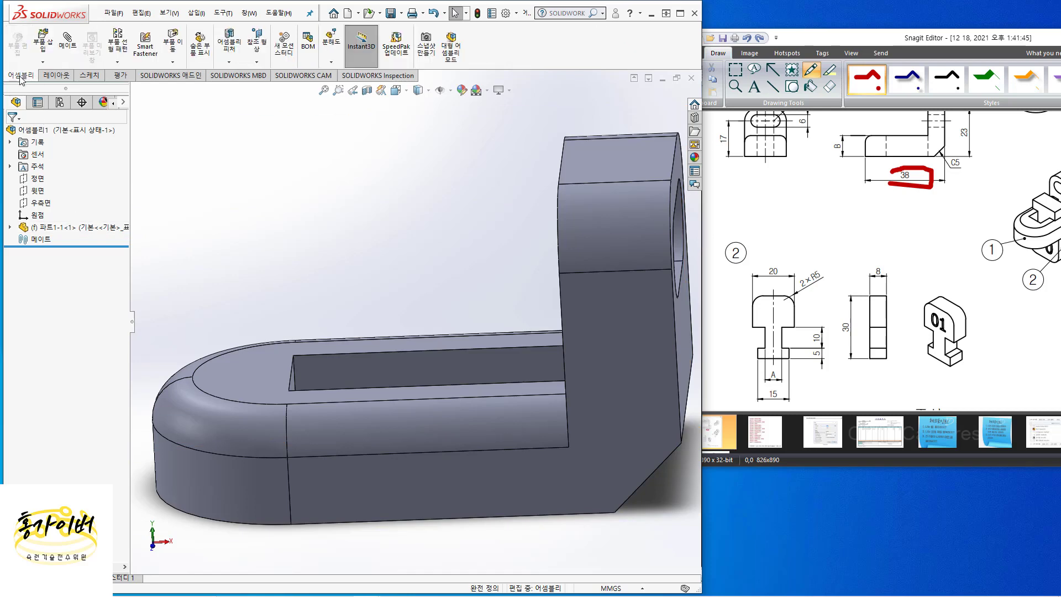
{"action": "left_click", "coordinate": [42, 45]}
{"action": "left_click", "coordinate": [61, 309]}
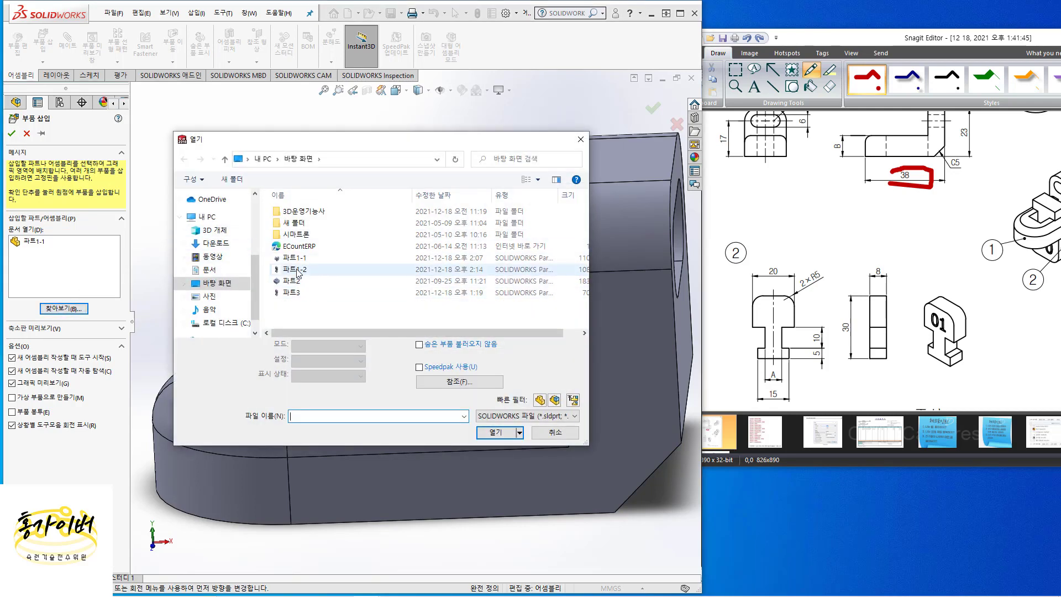
{"action": "double_click", "coordinate": [298, 269]}
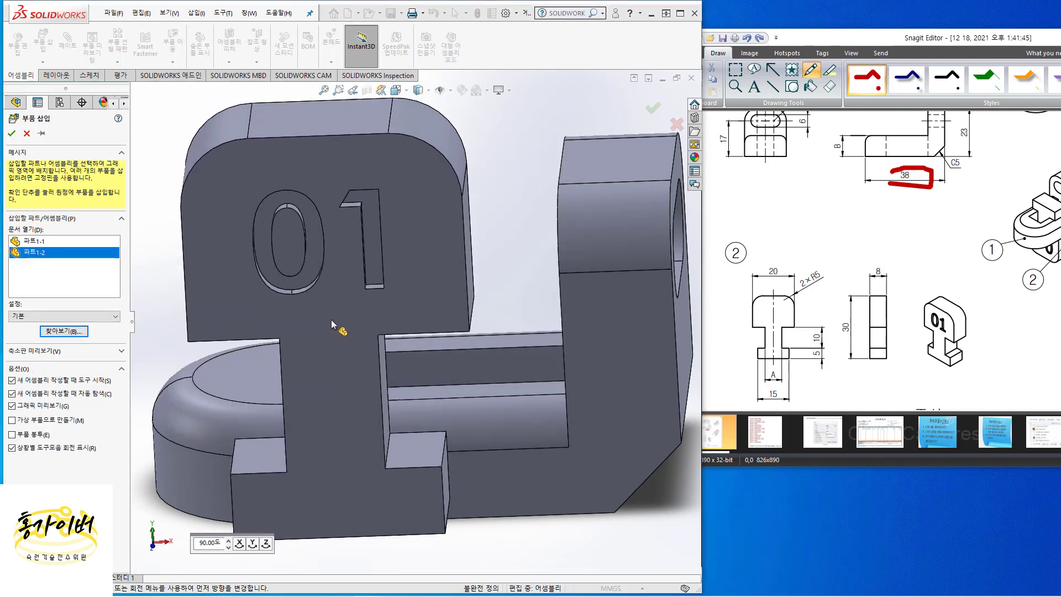
{"action": "left_click", "coordinate": [332, 312]}
Step: Rotate the 파트1-2 component freely so it lies tilted over the slotted base part
{"action": "middle_click_drag", "start_coordinate": [475, 339], "coordinate": [544, 332]}
{"action": "right_click_drag", "start_coordinate": [420, 260], "coordinate": [346, 332]}
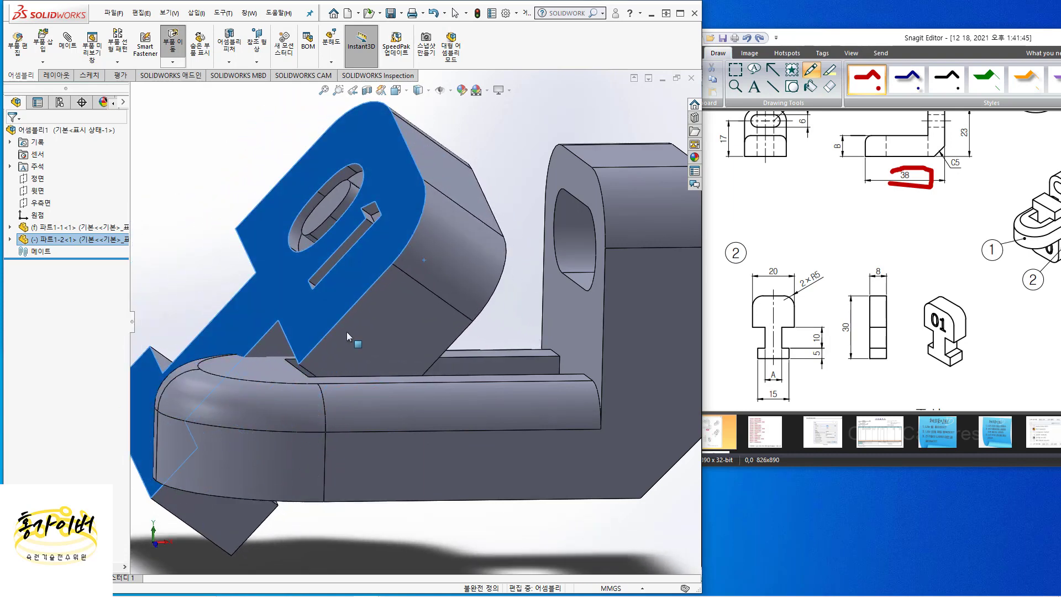
{"action": "scroll", "coordinate": [314, 289], "scroll_direction": "down", "scroll_amount": 2}
{"action": "scroll", "coordinate": [353, 325], "scroll_direction": "up", "scroll_amount": 3}
{"action": "middle_click_drag", "start_coordinate": [353, 325], "coordinate": [492, 383]}
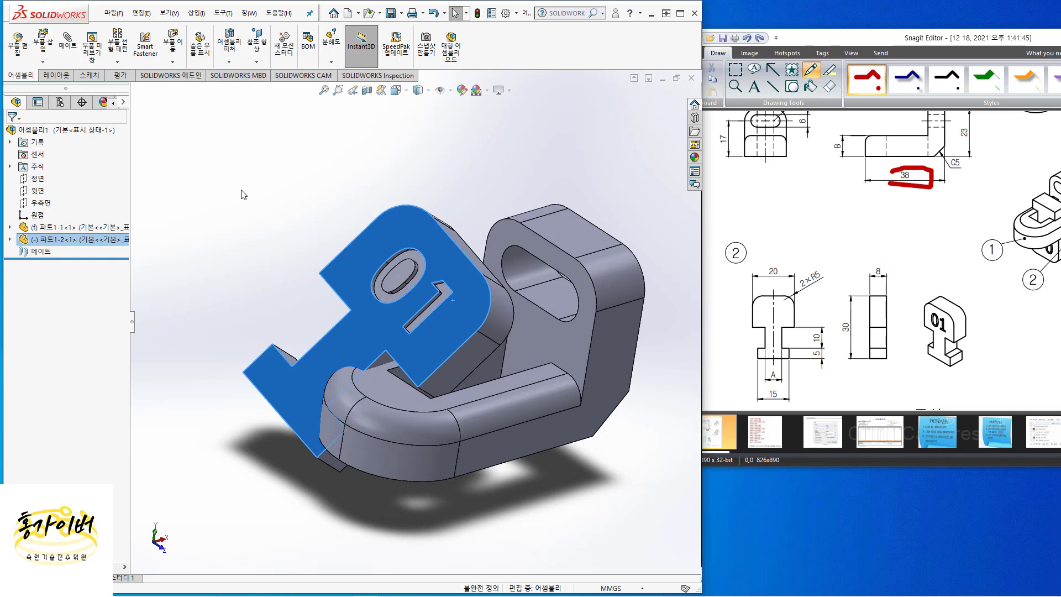
{"action": "left_click", "coordinate": [169, 152]}
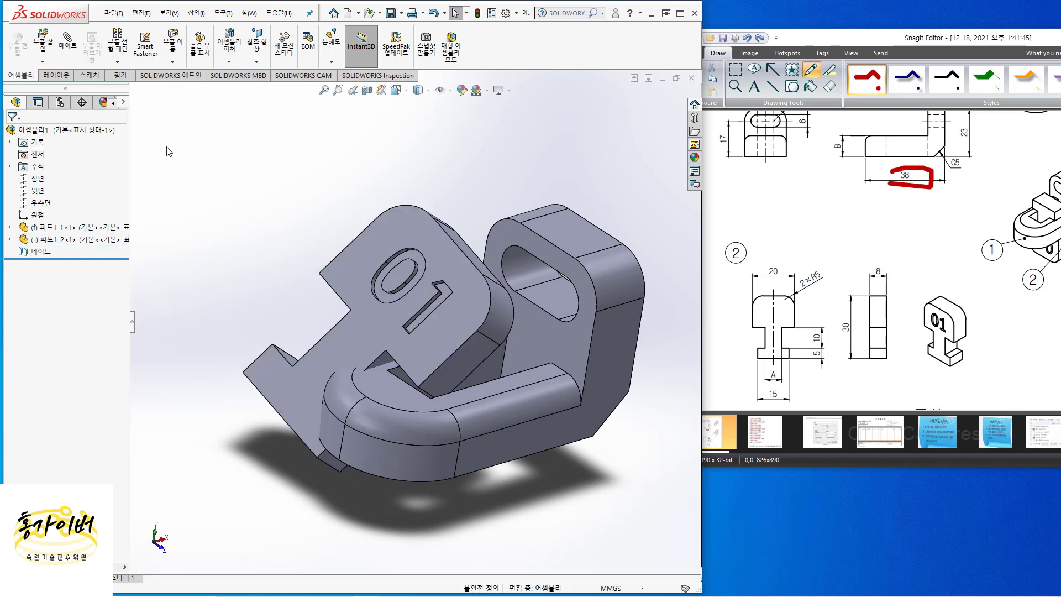
Step: Add a 1 mm distance mate between the underside of 파트1-2's shoulder and the top face of the base's slotted plate
{"action": "left_click", "coordinate": [67, 44]}
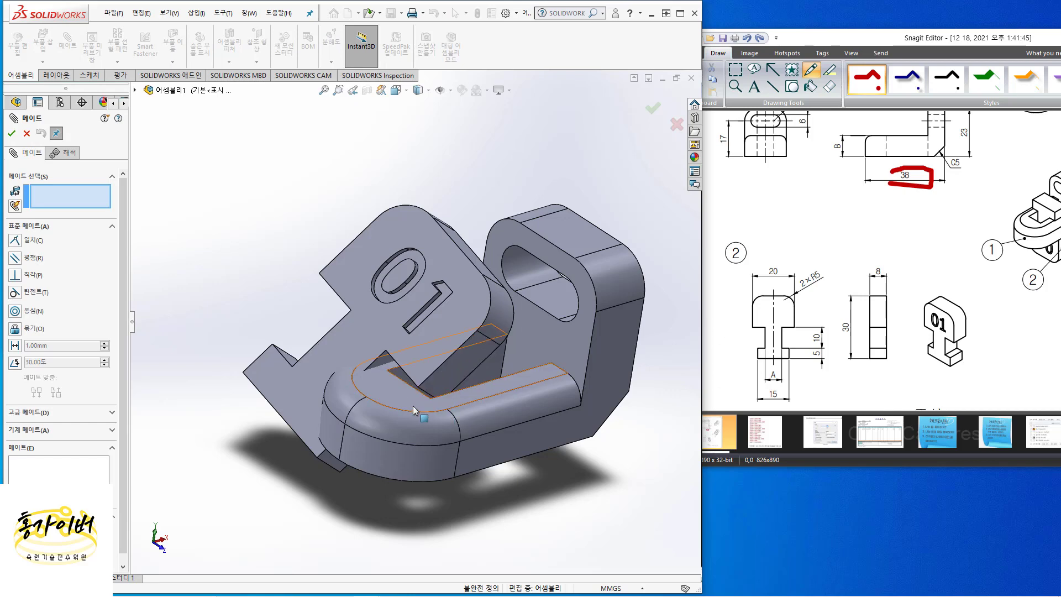
{"action": "middle_click_drag", "start_coordinate": [414, 415], "coordinate": [450, 365]}
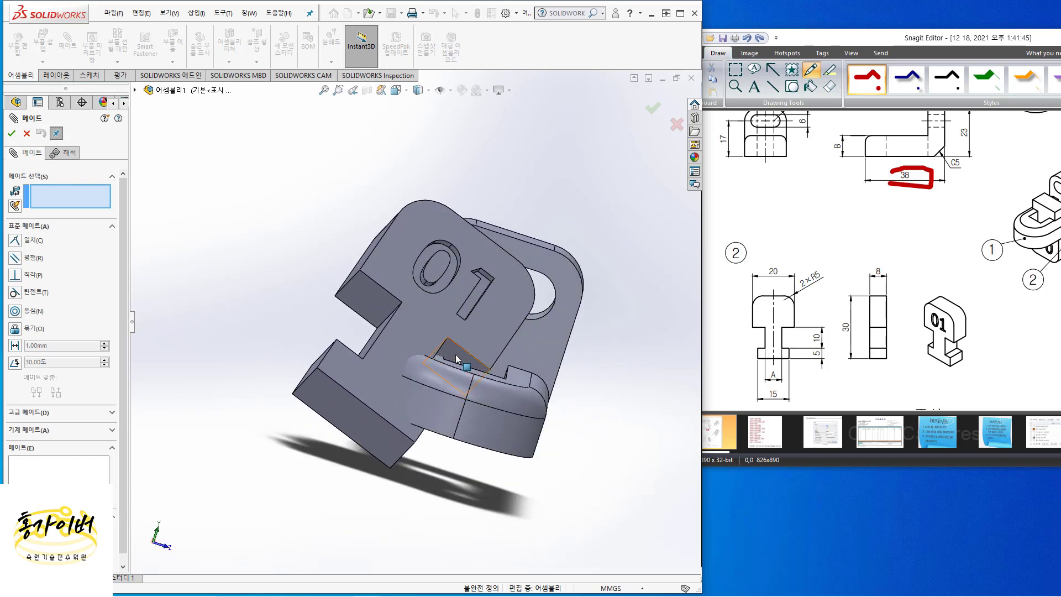
{"action": "left_click", "coordinate": [456, 359]}
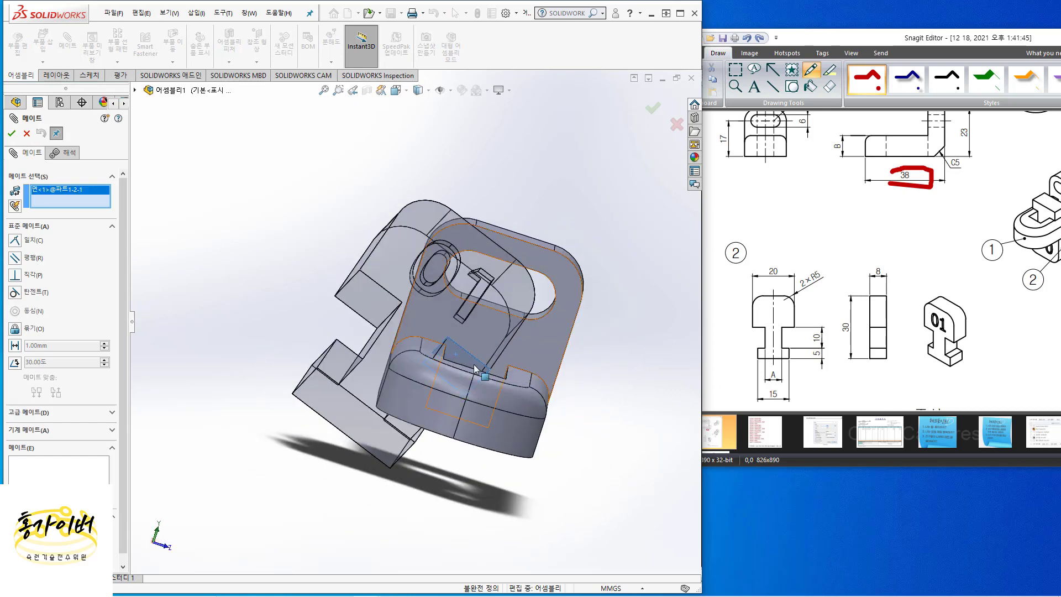
{"action": "left_click", "coordinate": [520, 381]}
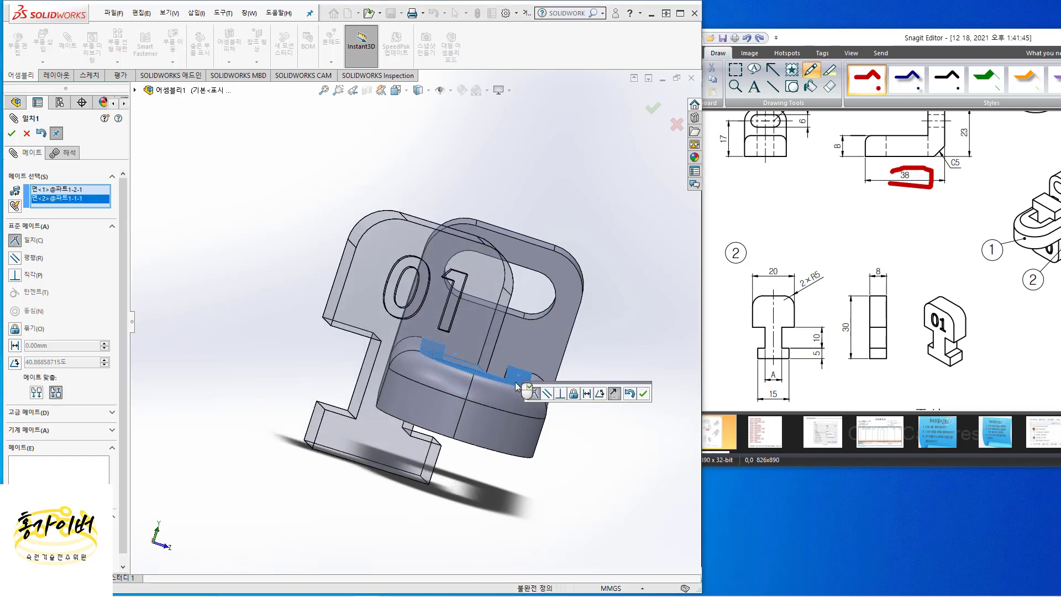
{"action": "mouse_move", "coordinate": [463, 427]}
{"action": "middle_mouse_down"}
{"action": "mouse_move", "coordinate": [434, 388]}
{"action": "mouse_move", "coordinate": [450, 413]}
{"action": "middle_mouse_up"}
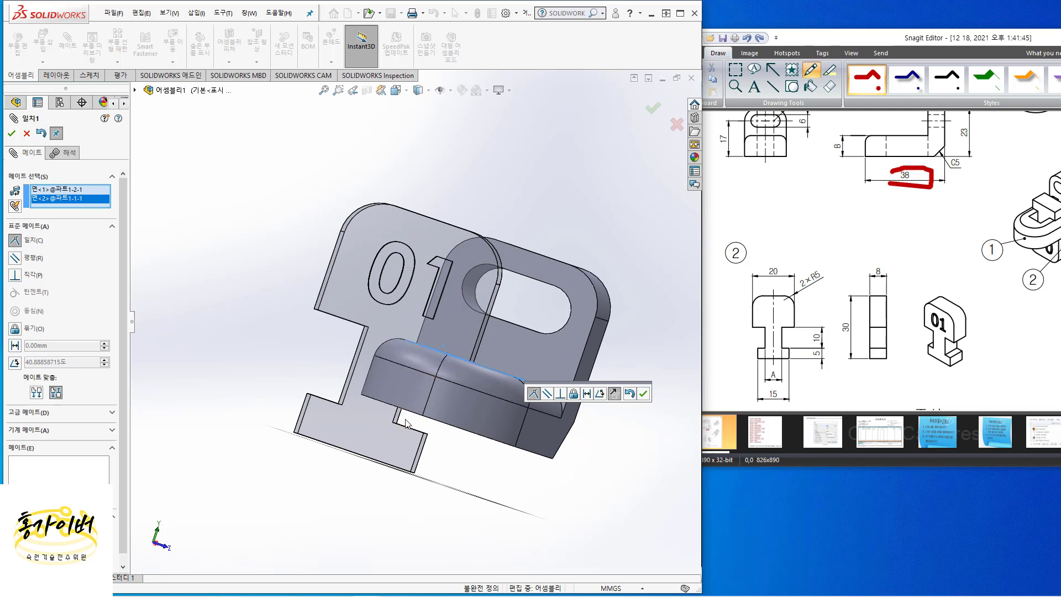
{"action": "left_click", "coordinate": [15, 346]}
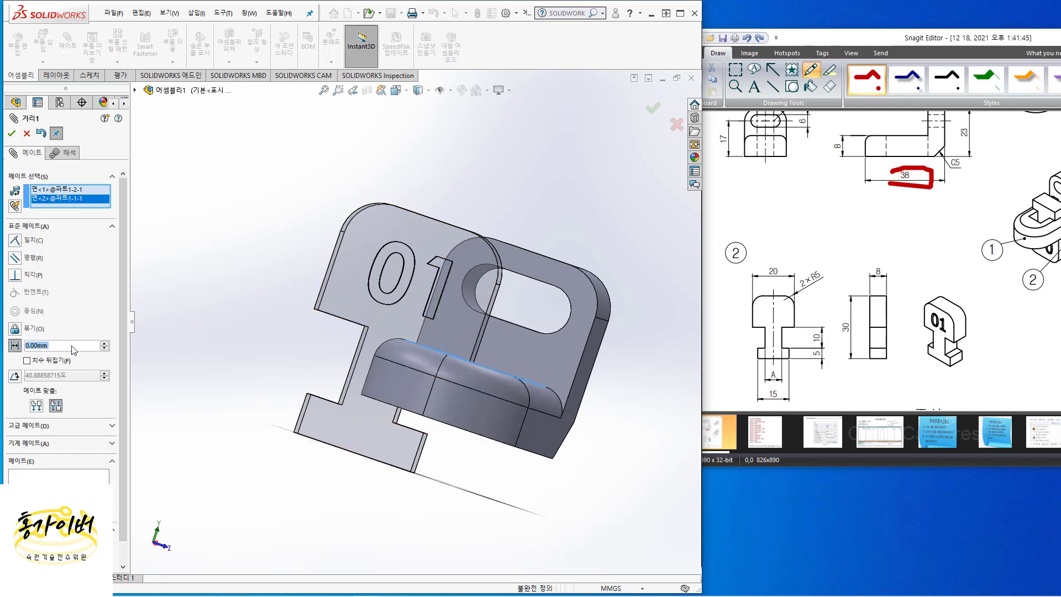
{"action": "type", "text": "1"}
{"action": "key", "text": "Return"}
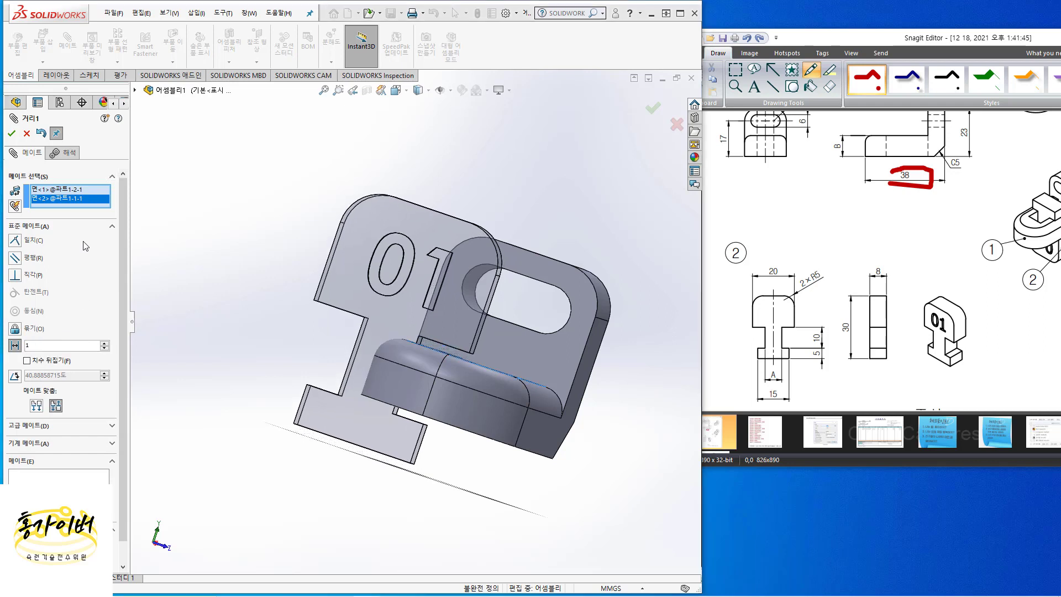
{"action": "left_click", "coordinate": [12, 133]}
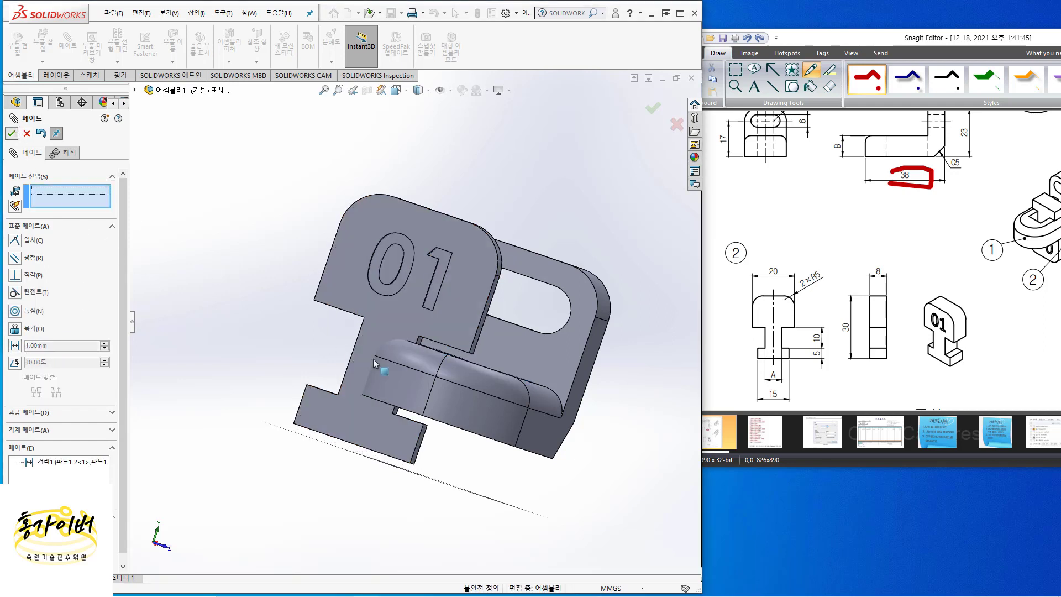
Step: Add a parallel mate between 파트1-2's engraved 01 face and the inner face of the base's upright wall
{"action": "middle_click_drag", "start_coordinate": [375, 367], "coordinate": [412, 383]}
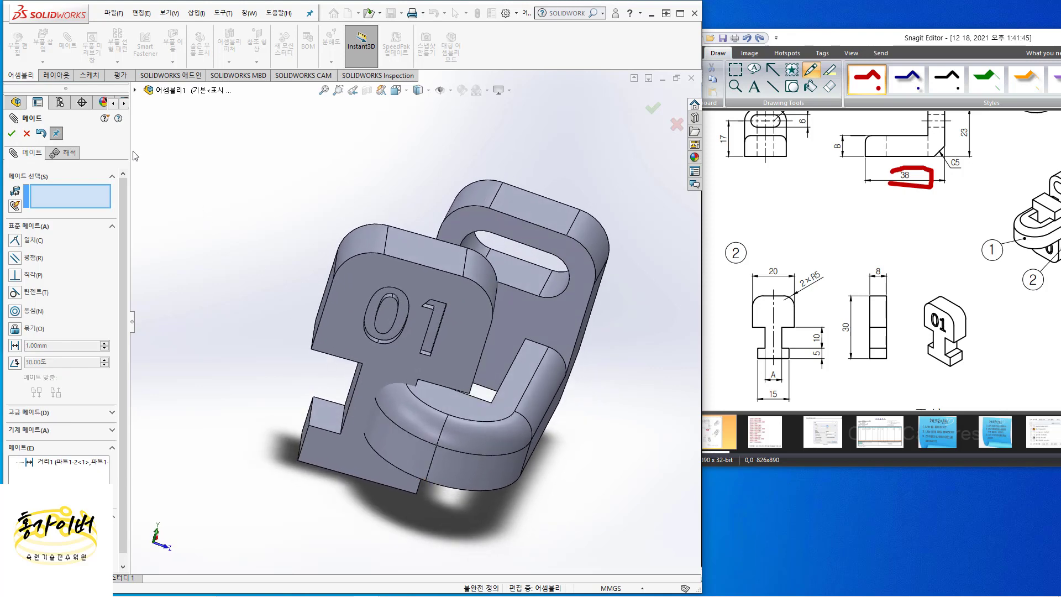
{"action": "left_click", "coordinate": [465, 340]}
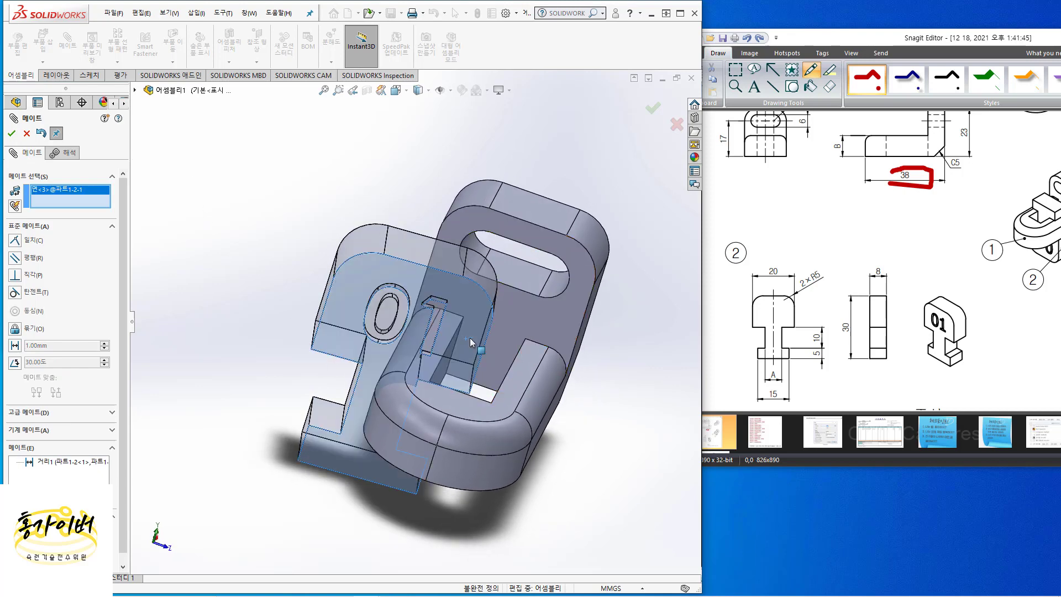
{"action": "left_click", "coordinate": [548, 312]}
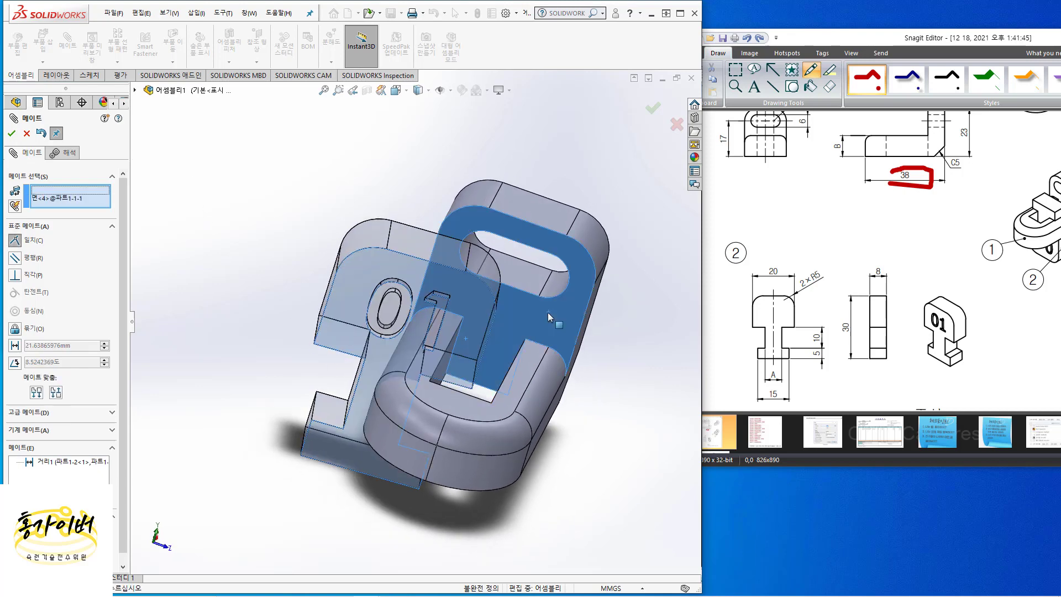
{"action": "left_click", "coordinate": [16, 257]}
{"action": "left_click", "coordinate": [11, 134]}
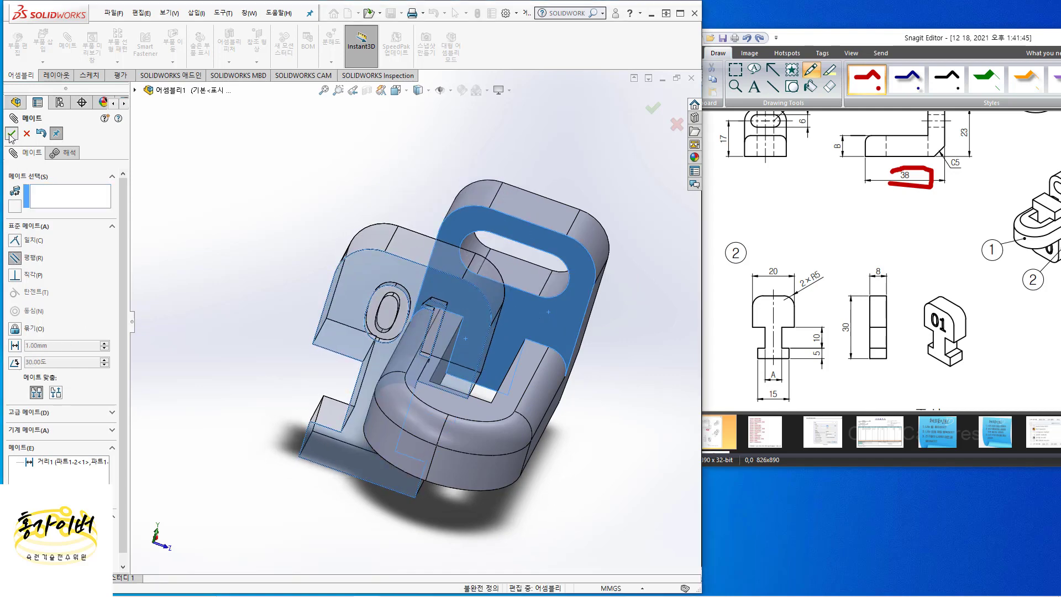
Step: Move 파트1-2 over the slot and make its side face coincident with the base's side face
{"action": "left_click_drag", "start_coordinate": [437, 359], "coordinate": [585, 421]}
{"action": "middle_click_drag", "start_coordinate": [521, 423], "coordinate": [499, 417]}
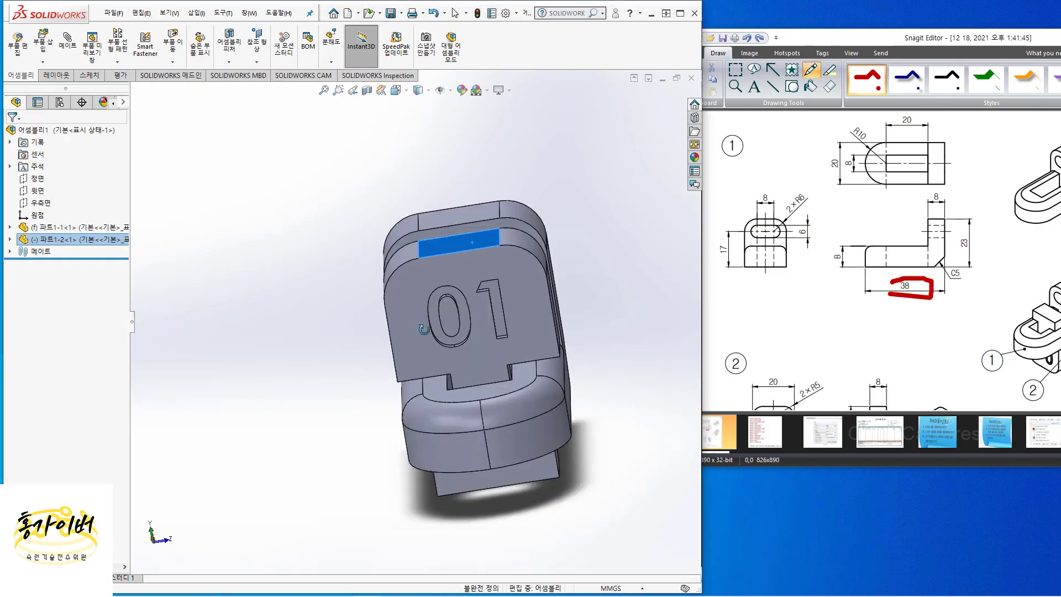
{"action": "mouse_move", "coordinate": [424, 327]}
{"action": "middle_mouse_down"}
{"action": "mouse_move", "coordinate": [482, 284]}
{"action": "mouse_move", "coordinate": [422, 324]}
{"action": "middle_mouse_up"}
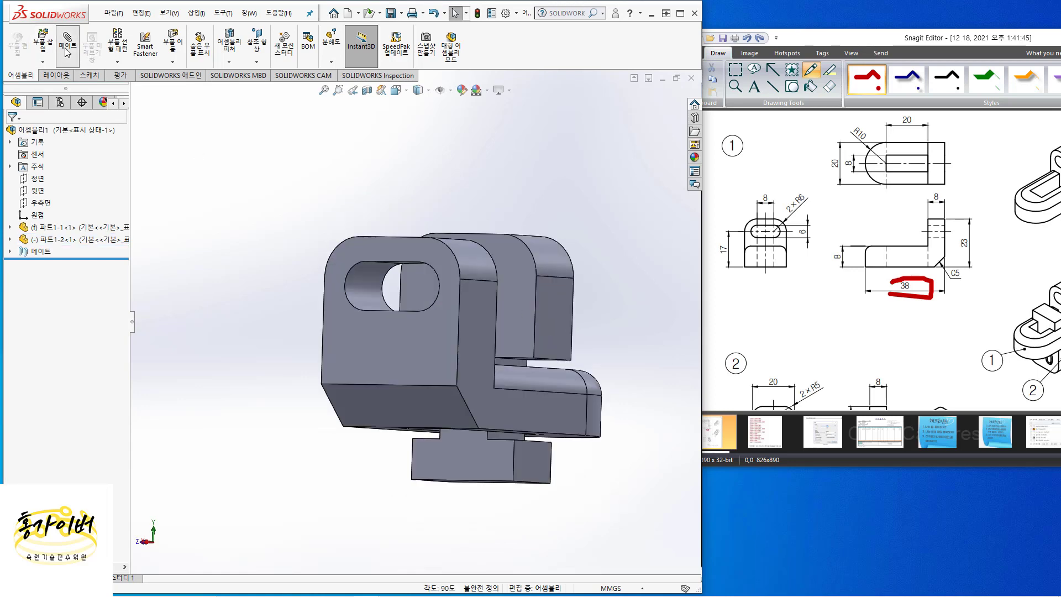
{"action": "left_click", "coordinate": [555, 314]}
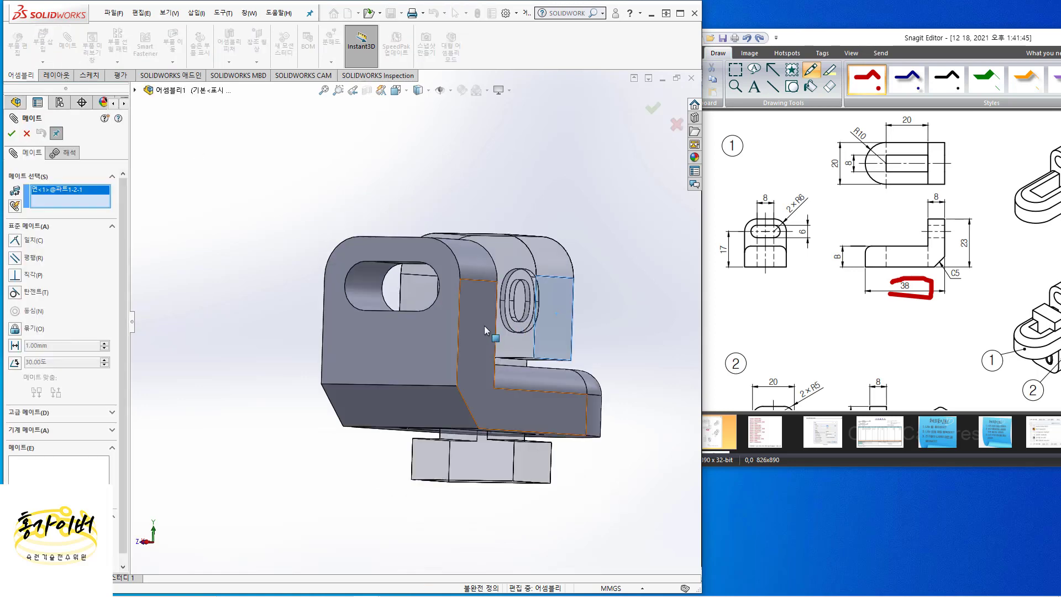
{"action": "left_click", "coordinate": [482, 330]}
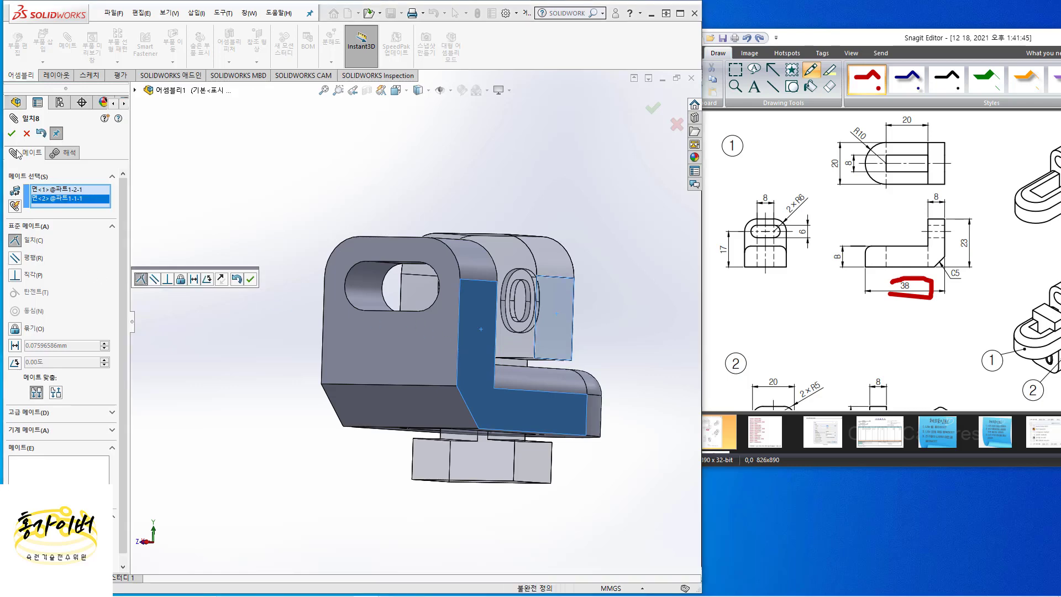
{"action": "left_click", "coordinate": [10, 133]}
Step: Examine from several sides how 파트1-2 sits in the slot against the drawing's assembled view, and leave the Mate command
{"action": "middle_click_drag", "start_coordinate": [586, 338], "coordinate": [523, 319]}
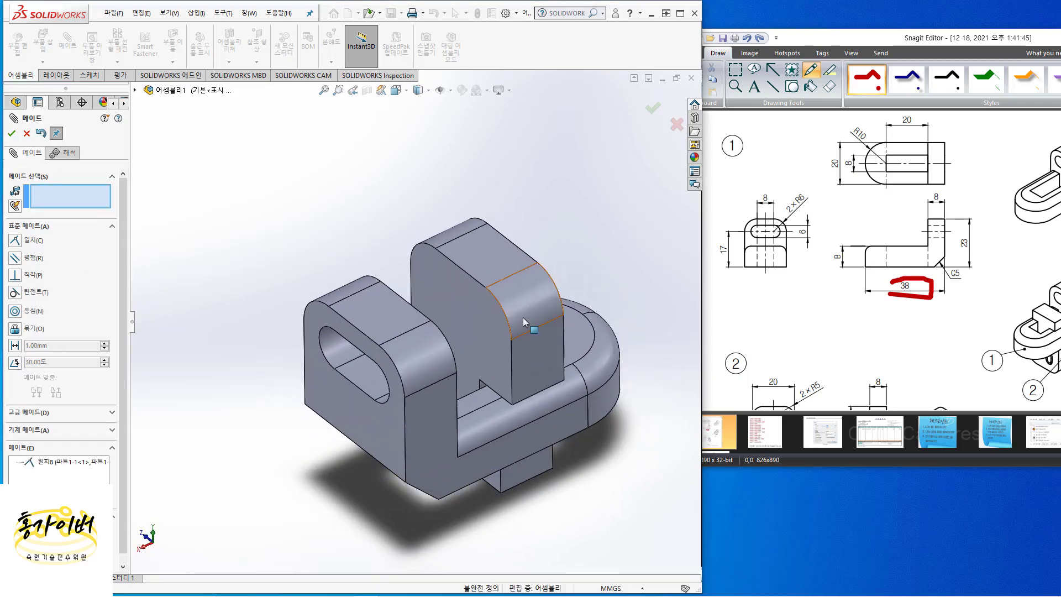
{"action": "middle_click_drag", "start_coordinate": [505, 372], "coordinate": [508, 469]}
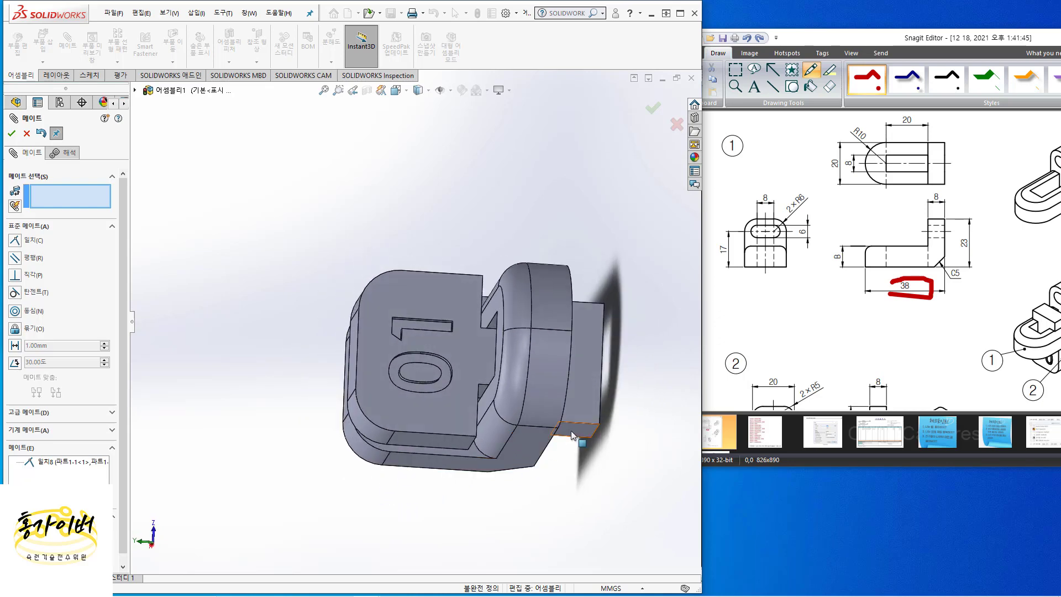
{"action": "middle_click_drag", "start_coordinate": [569, 439], "coordinate": [497, 392]}
{"action": "middle_click_drag", "start_coordinate": [452, 442], "coordinate": [520, 439]}
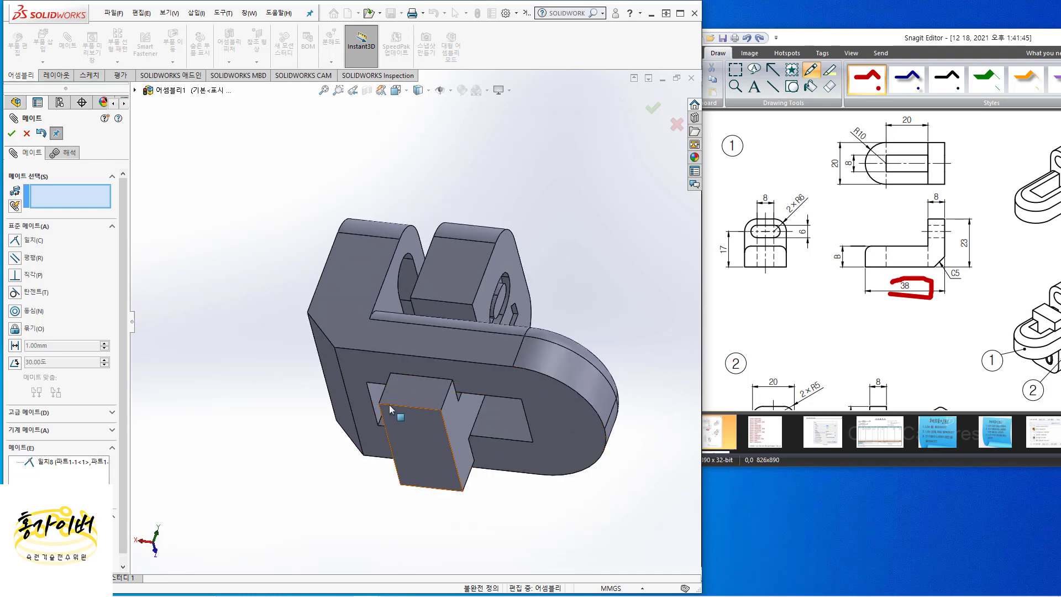
{"action": "middle_click_drag", "start_coordinate": [492, 389], "coordinate": [442, 329]}
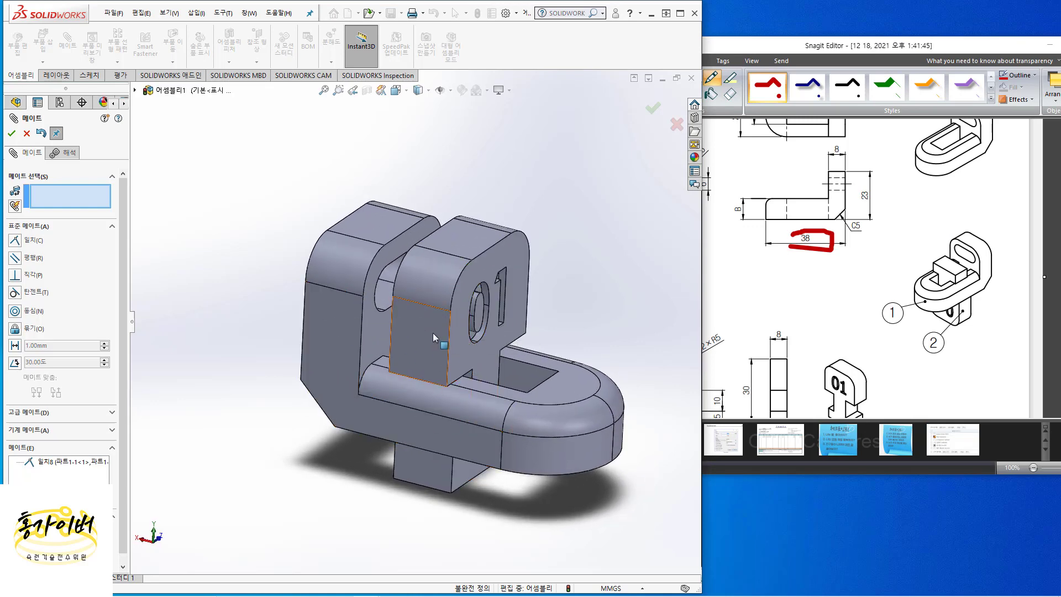
{"action": "left_click", "coordinate": [433, 333]}
{"action": "key", "text": "Escape"}
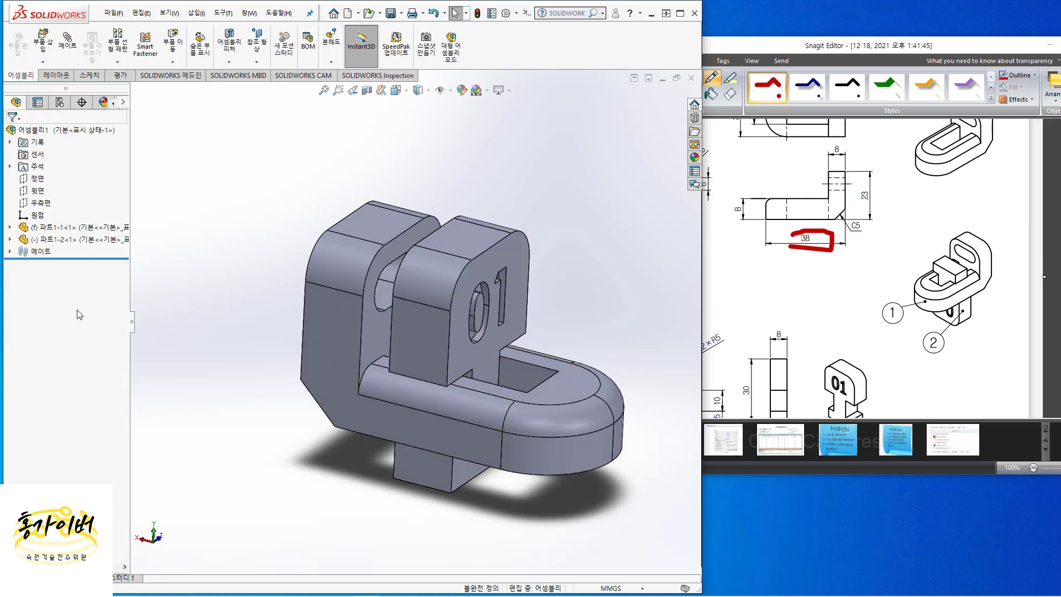
Step: Delete the distance mate and the side-face coincident mate, keeping the parallel mate
{"action": "left_click", "coordinate": [10, 252]}
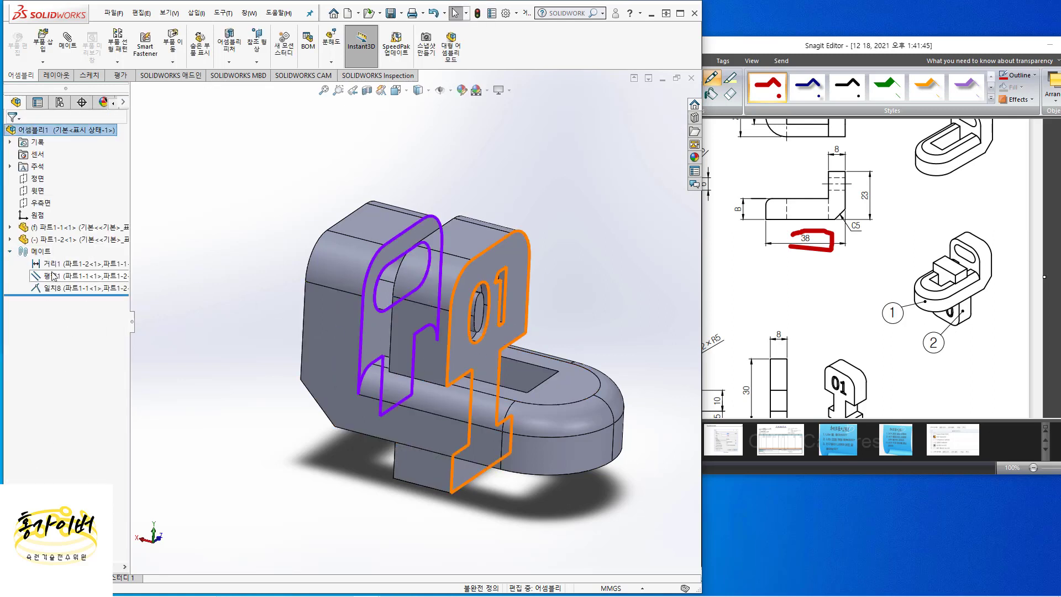
{"action": "left_click", "coordinate": [59, 266]}
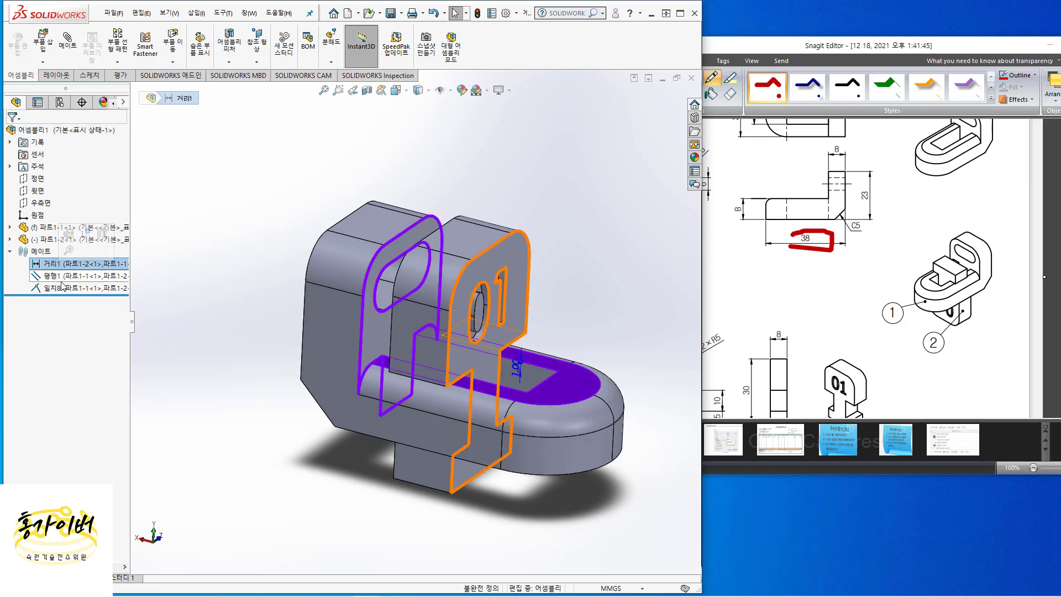
{"action": "key", "text": "Delete"}
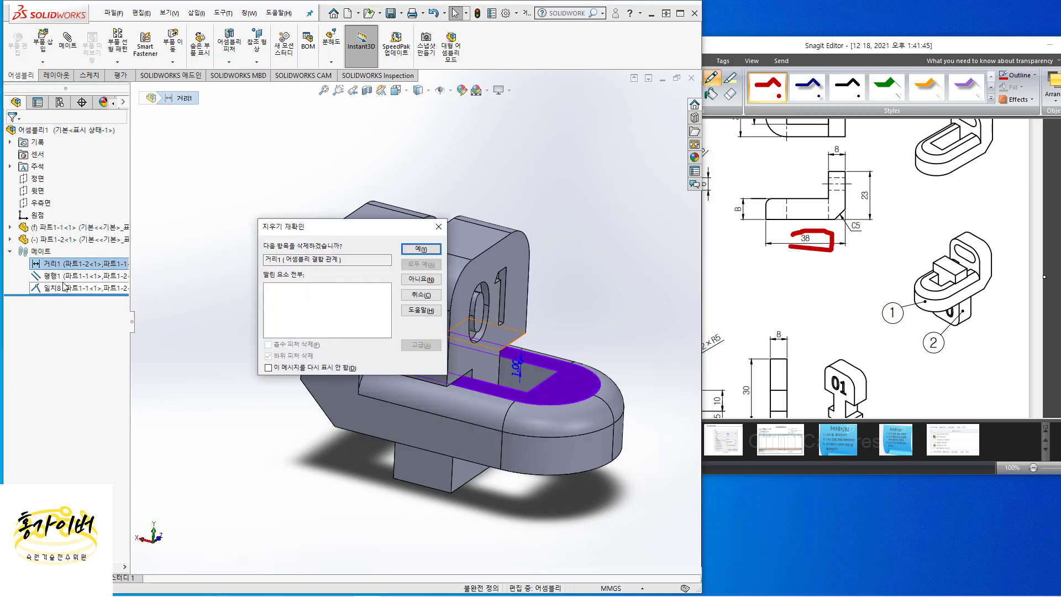
{"action": "key", "text": "Return"}
{"action": "left_click", "coordinate": [67, 275]}
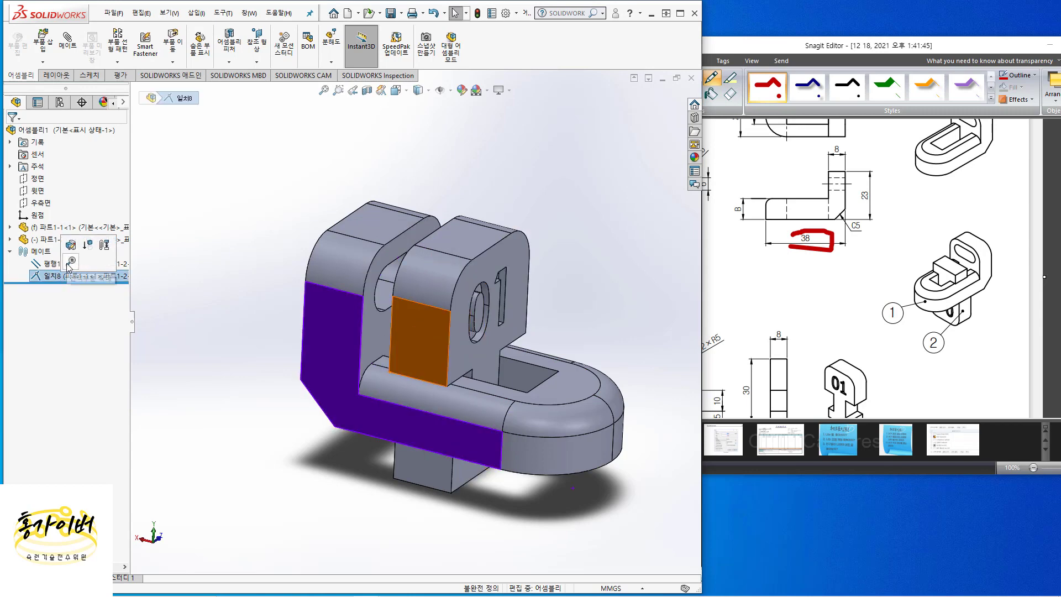
{"action": "key", "text": "Delete"}
Step: Turn 파트1-2 upside down and add a 1 mm distance mate between its shoulder face and the base plate's underside
{"action": "left_click", "coordinate": [435, 270]}
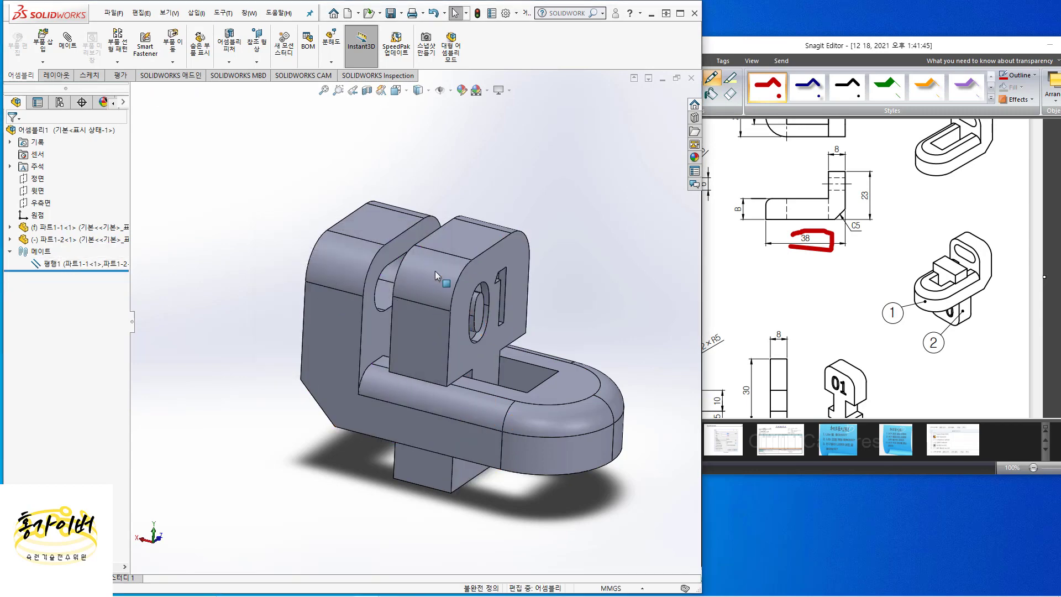
{"action": "left_click_drag", "start_coordinate": [428, 331], "coordinate": [365, 466]}
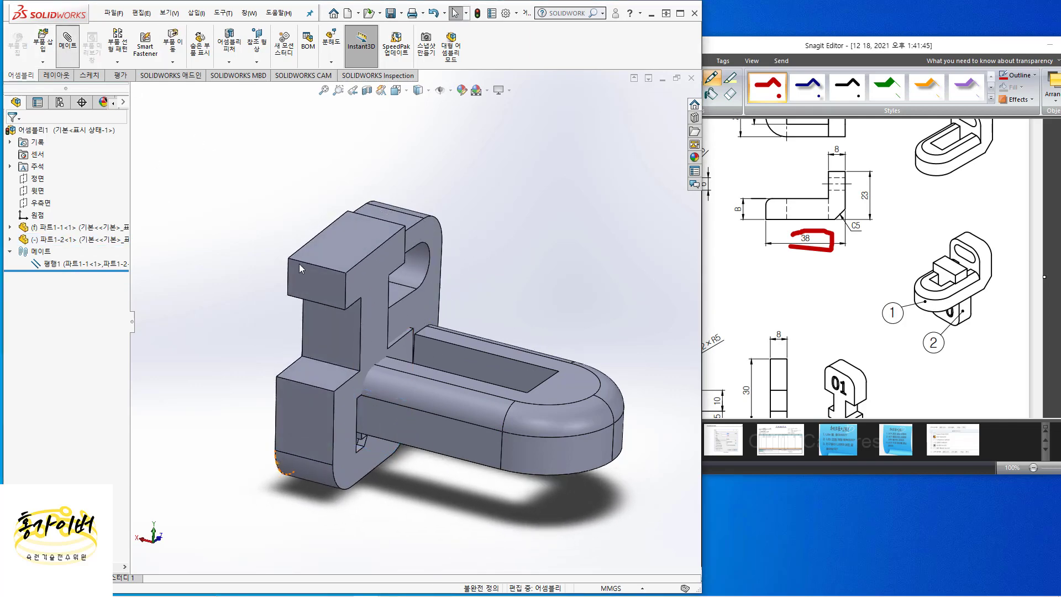
{"action": "left_click", "coordinate": [333, 375]}
{"action": "middle_click_drag", "start_coordinate": [468, 400], "coordinate": [451, 388]}
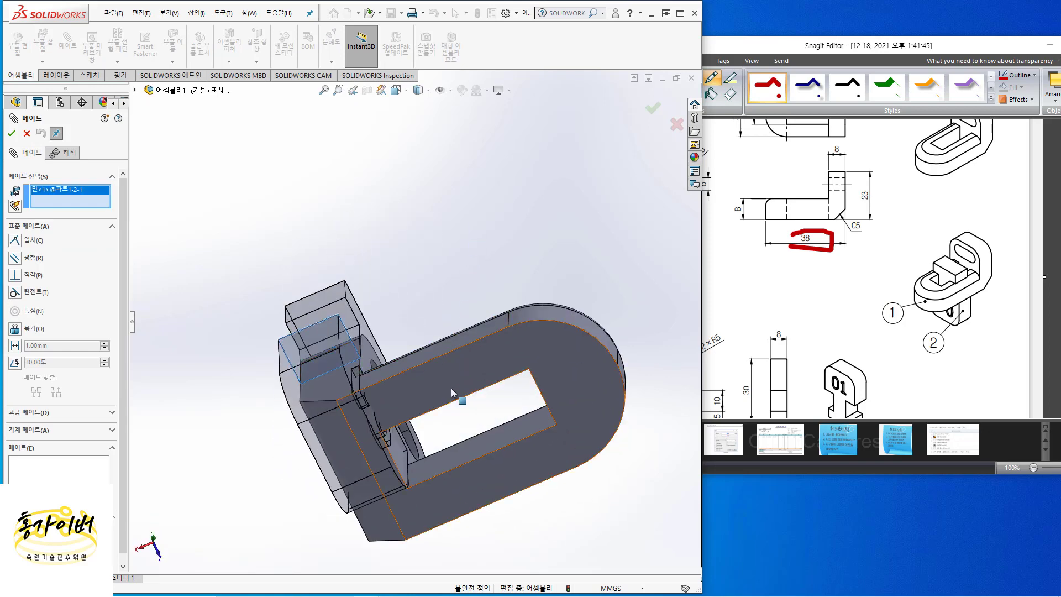
{"action": "left_click", "coordinate": [452, 383]}
{"action": "left_click", "coordinate": [313, 370]}
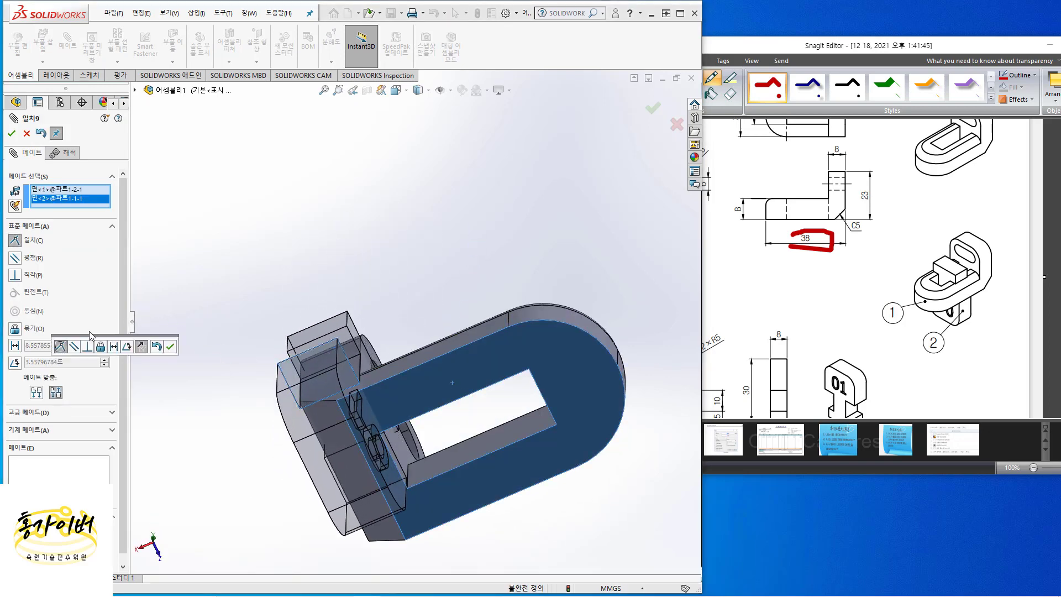
{"action": "left_click", "coordinate": [14, 345]}
{"action": "type", "text": "1"}
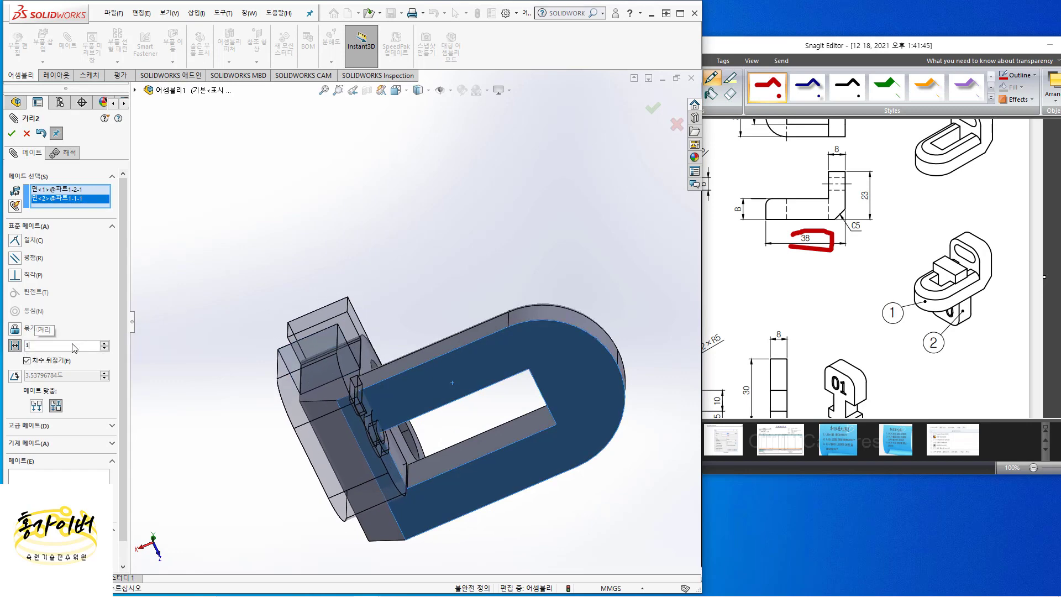
{"action": "key", "text": "Return"}
{"action": "middle_click_drag", "start_coordinate": [500, 395], "coordinate": [524, 429]}
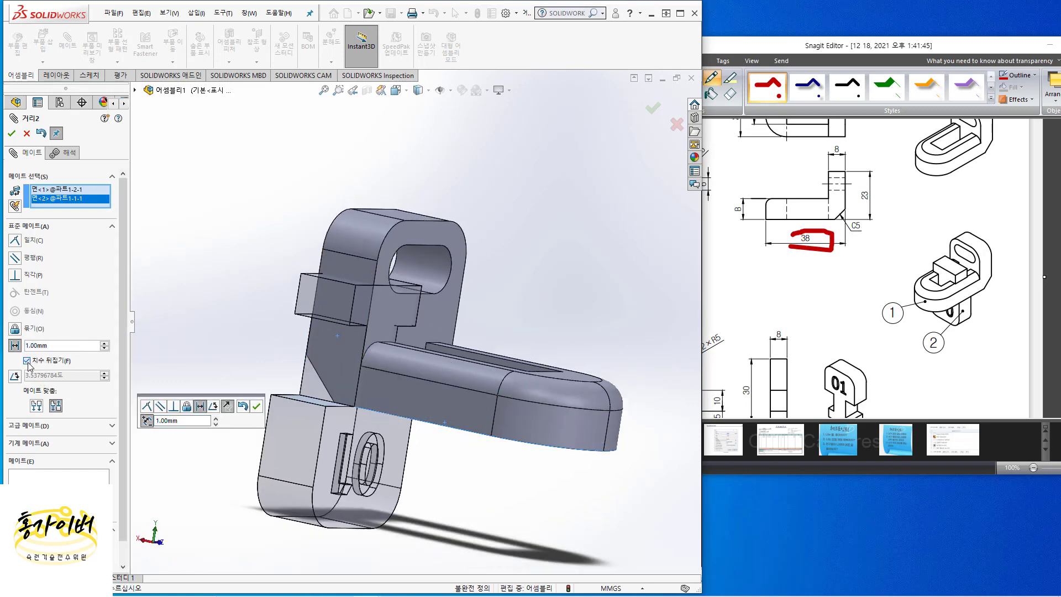
{"action": "left_click", "coordinate": [12, 134]}
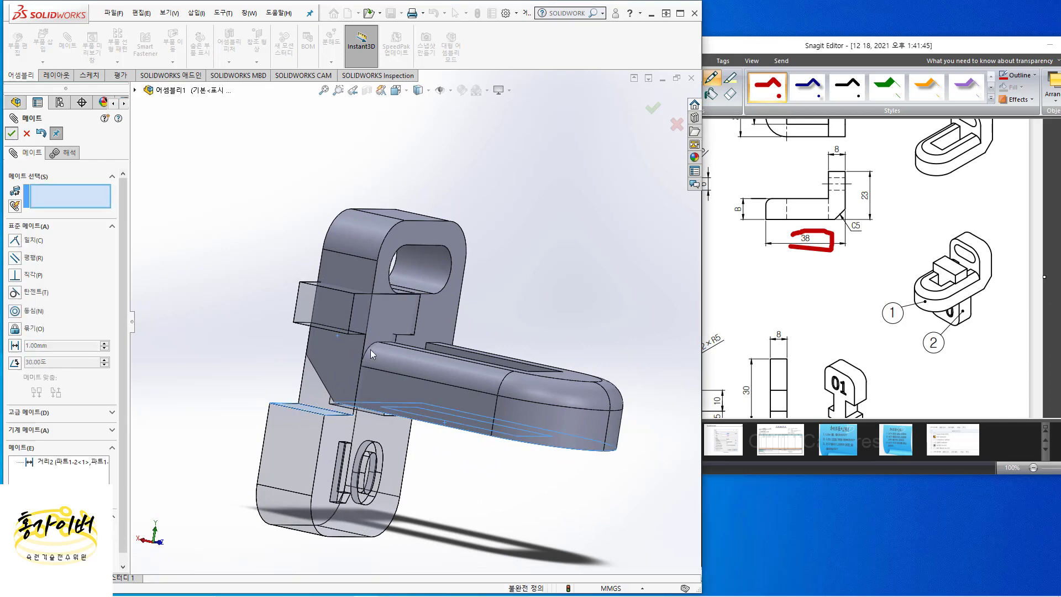
Step: Pull 파트1-2 clear of the base and make its narrow side face coincident with the base's side face
{"action": "middle_click_drag", "start_coordinate": [370, 349], "coordinate": [379, 319]}
{"action": "left_click_drag", "start_coordinate": [416, 339], "coordinate": [481, 341]}
{"action": "middle_click_drag", "start_coordinate": [533, 400], "coordinate": [594, 391]}
{"action": "mouse_move", "coordinate": [473, 323]}
{"action": "left_mouse_down"}
{"action": "mouse_move", "coordinate": [457, 322]}
{"action": "mouse_move", "coordinate": [476, 323]}
{"action": "left_mouse_up"}
{"action": "middle_click_drag", "start_coordinate": [430, 336], "coordinate": [501, 383]}
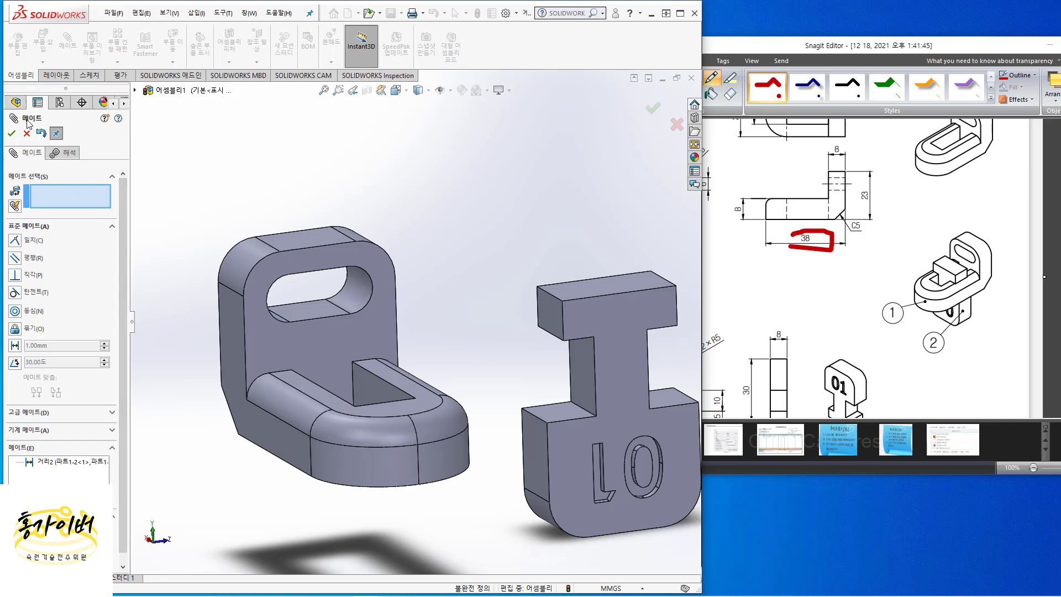
{"action": "left_click", "coordinate": [539, 450]}
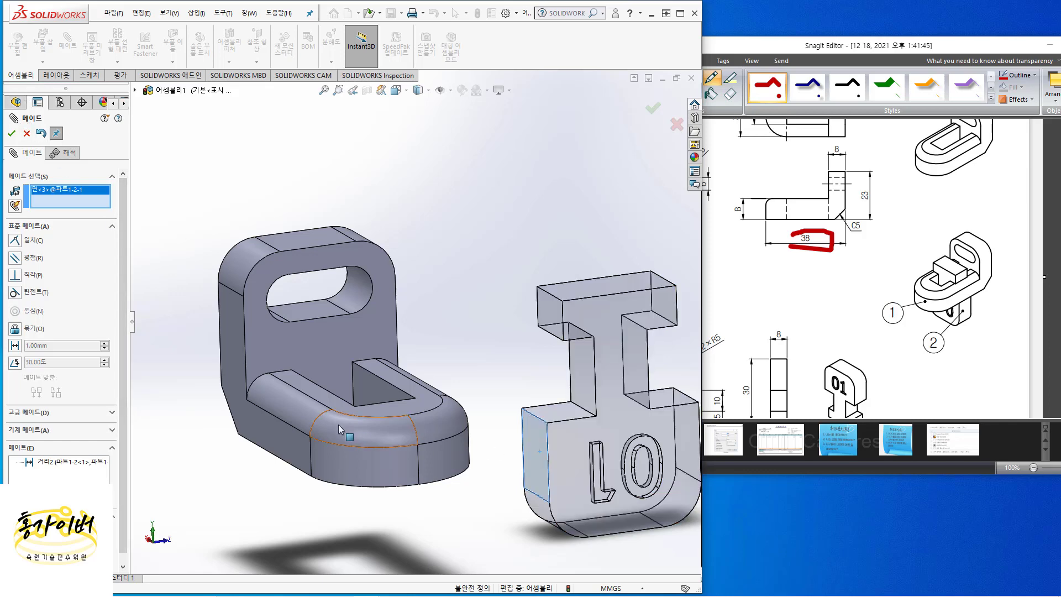
{"action": "left_click", "coordinate": [290, 442]}
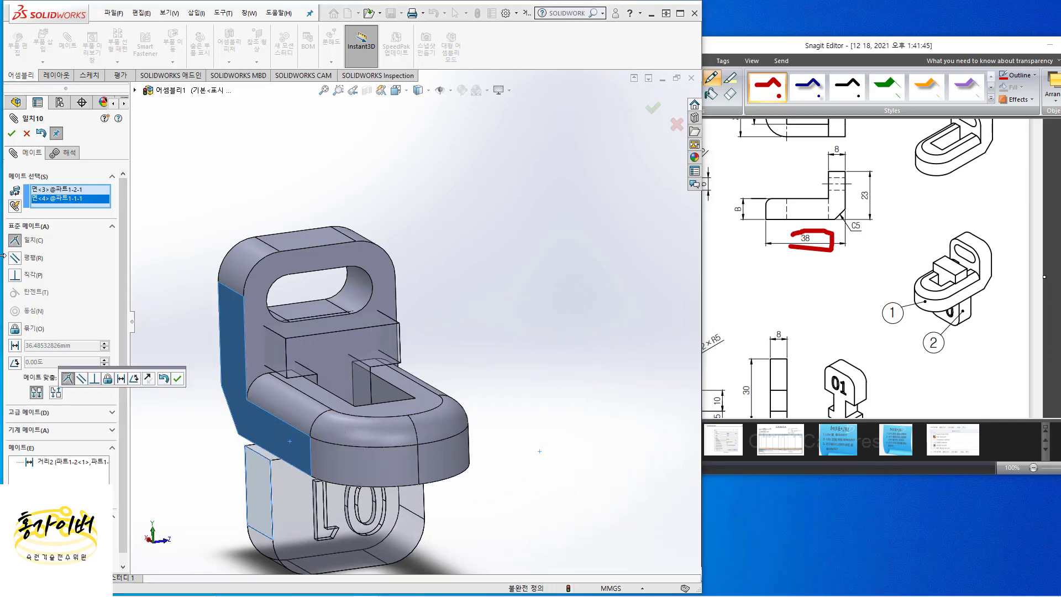
{"action": "left_click", "coordinate": [10, 134]}
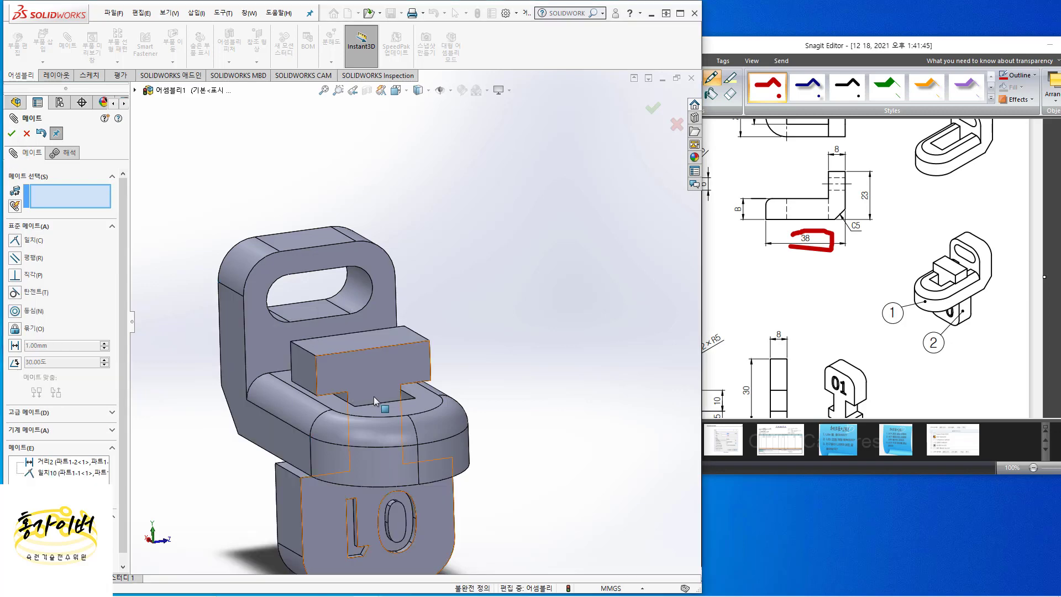
Step: Slide 파트1-2 back and forth along the slot, examine its fit from all sides, and leave the Mate command
{"action": "middle_click_drag", "start_coordinate": [373, 396], "coordinate": [462, 358]}
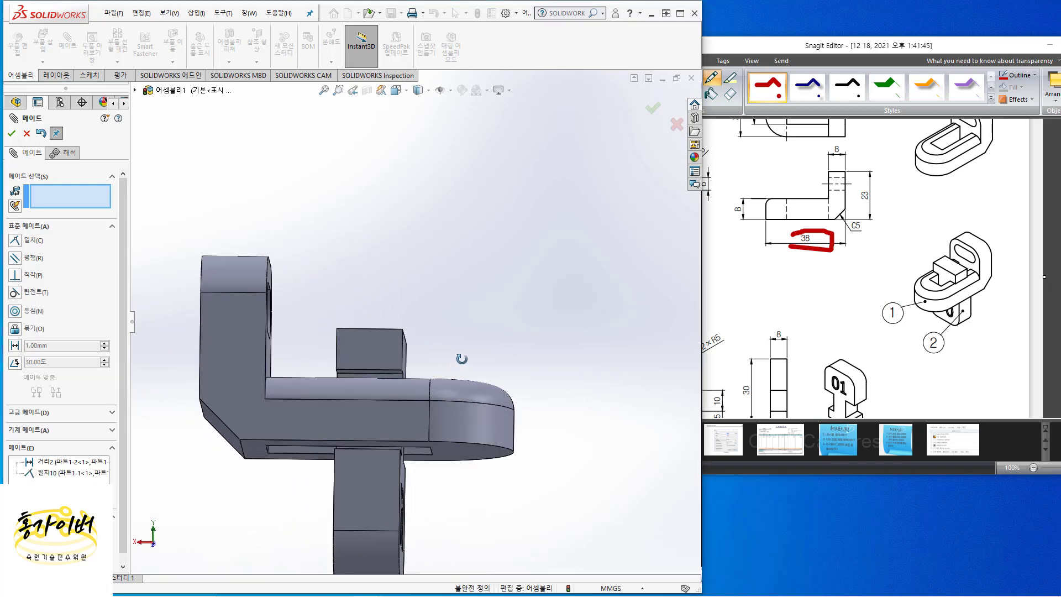
{"action": "left_click_drag", "start_coordinate": [375, 358], "coordinate": [316, 359]}
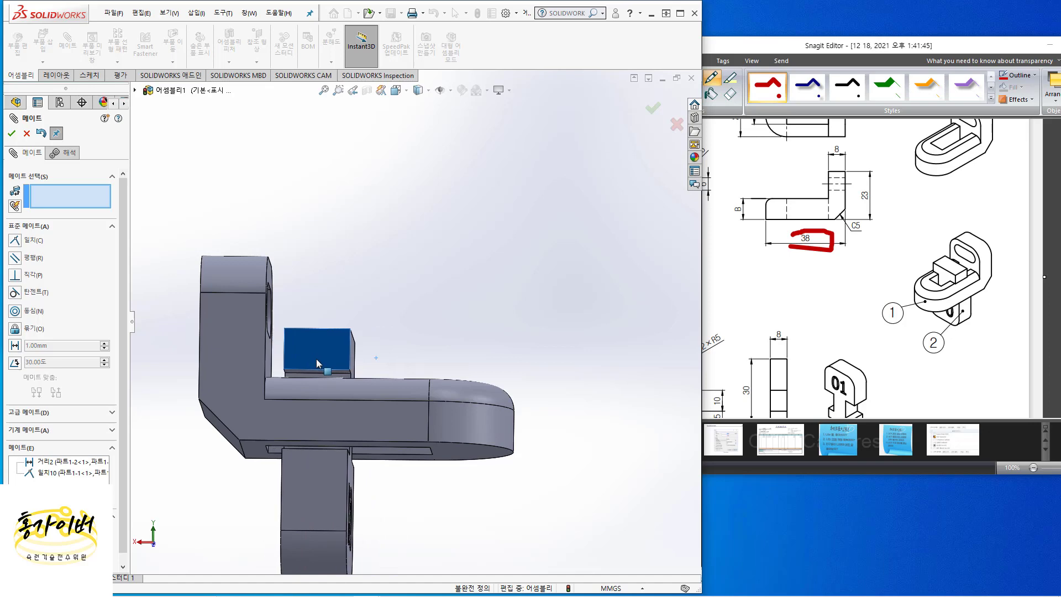
{"action": "middle_click_drag", "start_coordinate": [316, 360], "coordinate": [205, 486]}
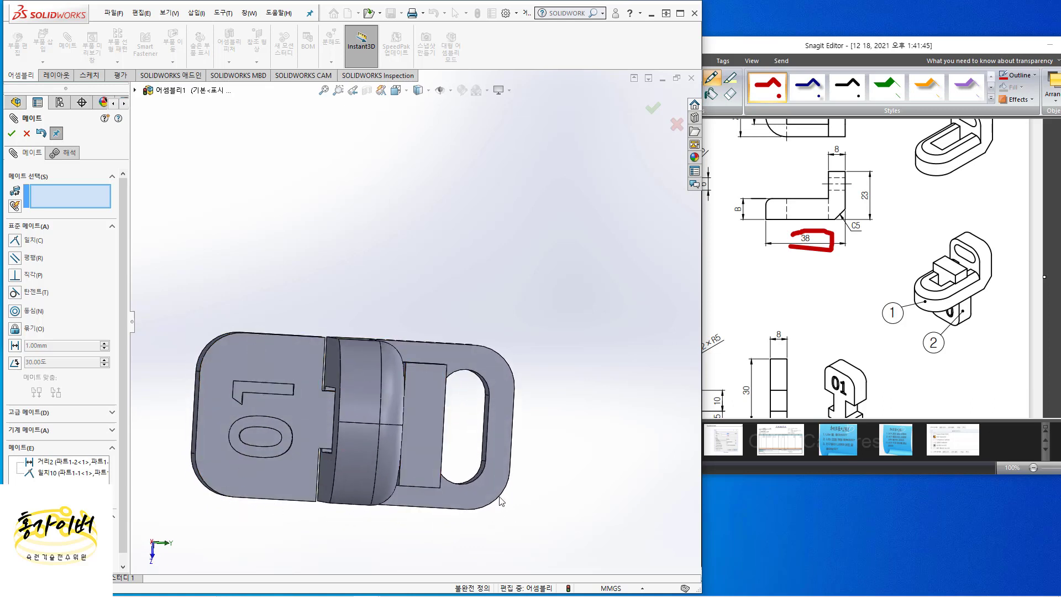
{"action": "middle_click_drag", "start_coordinate": [499, 501], "coordinate": [413, 489]}
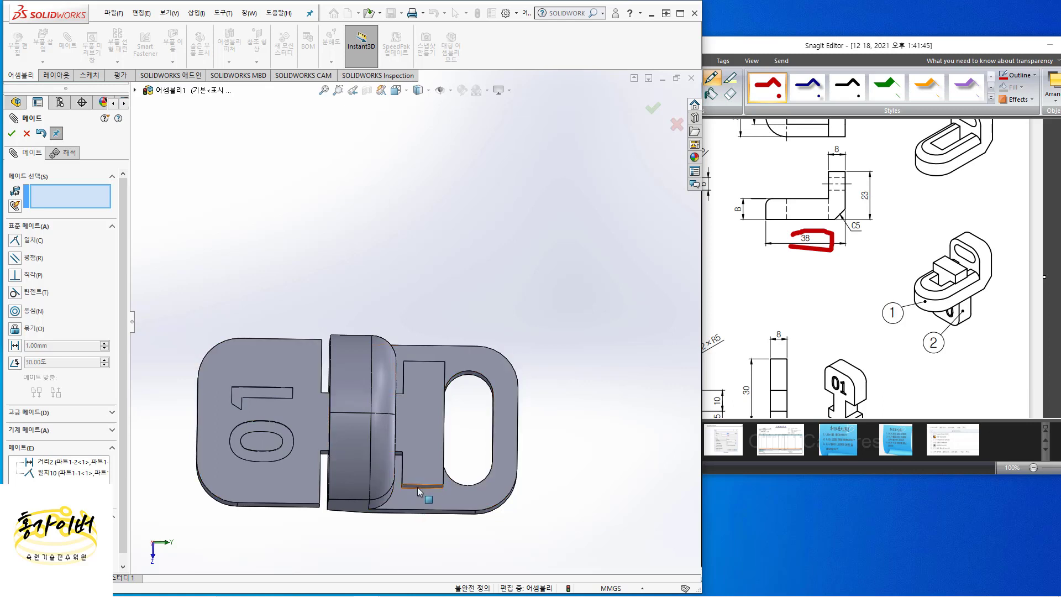
{"action": "middle_click_drag", "start_coordinate": [422, 495], "coordinate": [451, 456]}
{"action": "right_click_drag", "start_coordinate": [443, 474], "coordinate": [354, 481]}
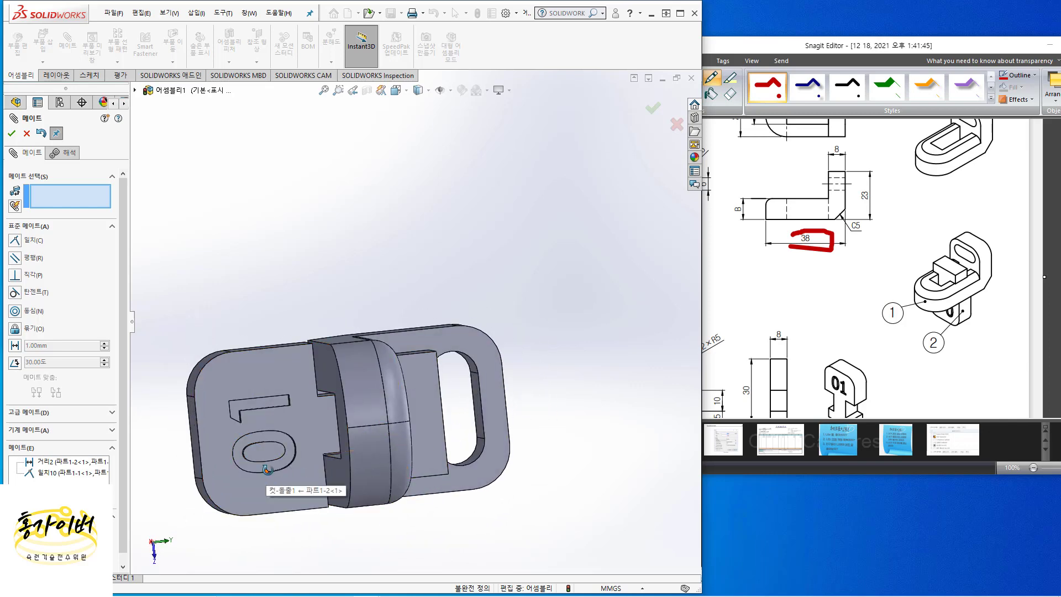
{"action": "middle_click_drag", "start_coordinate": [239, 471], "coordinate": [358, 468]}
{"action": "mouse_move", "coordinate": [290, 452]}
{"action": "left_mouse_down"}
{"action": "mouse_move", "coordinate": [349, 456]}
{"action": "mouse_move", "coordinate": [309, 457]}
{"action": "left_mouse_up"}
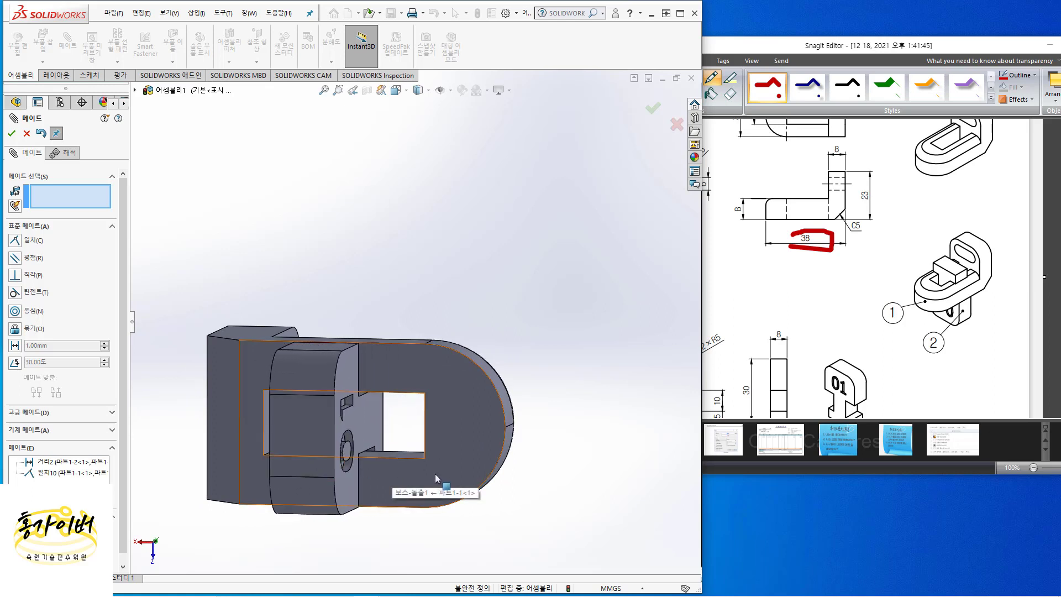
{"action": "middle_click_drag", "start_coordinate": [436, 473], "coordinate": [321, 431]}
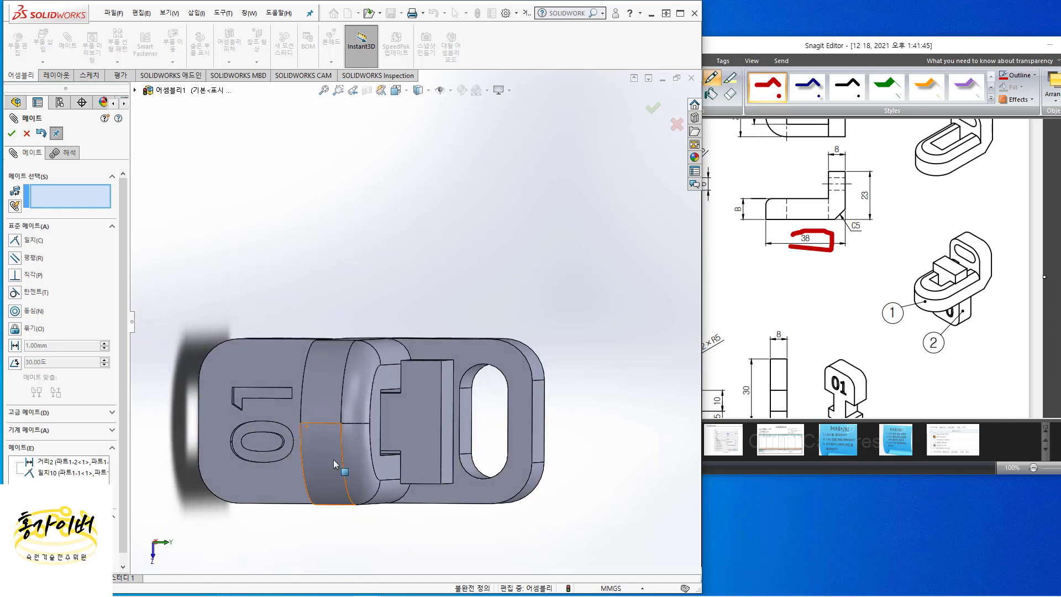
{"action": "middle_click_drag", "start_coordinate": [412, 496], "coordinate": [371, 407]}
{"action": "left_click_drag", "start_coordinate": [386, 432], "coordinate": [348, 436]}
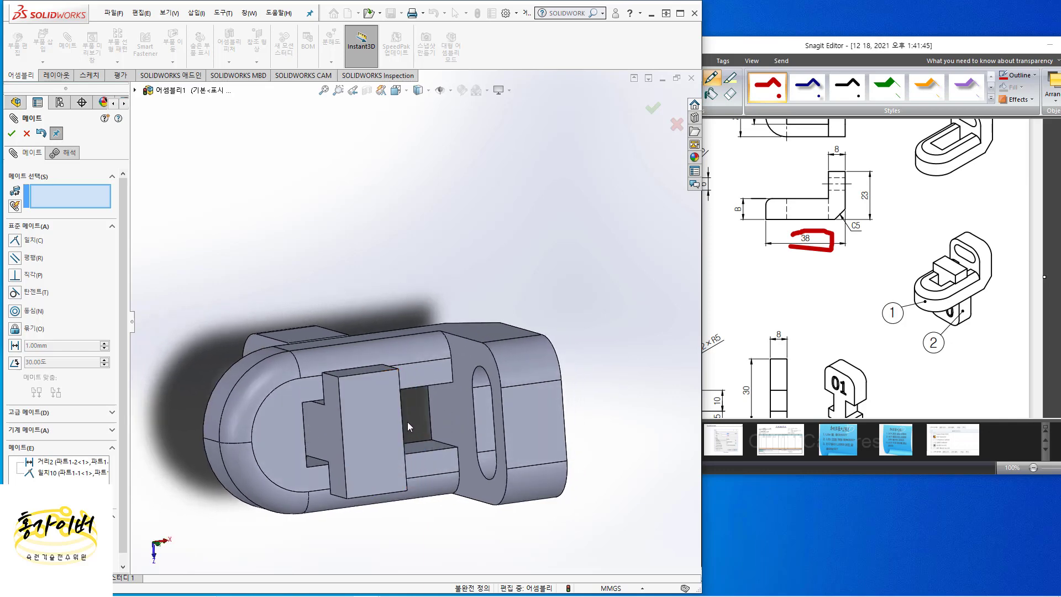
{"action": "middle_click_drag", "start_coordinate": [407, 422], "coordinate": [381, 409]}
{"action": "mouse_move", "coordinate": [314, 419]}
{"action": "middle_mouse_down"}
{"action": "mouse_move", "coordinate": [287, 416]}
{"action": "mouse_move", "coordinate": [332, 428]}
{"action": "middle_mouse_up"}
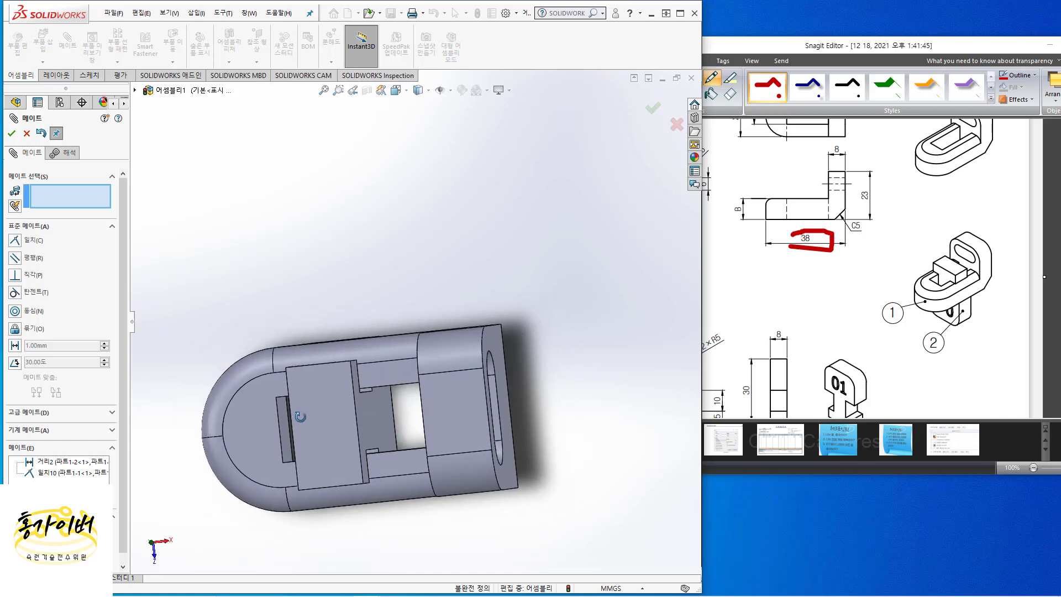
{"action": "left_click_drag", "start_coordinate": [337, 431], "coordinate": [365, 427]}
{"action": "middle_click_drag", "start_coordinate": [365, 427], "coordinate": [389, 424]}
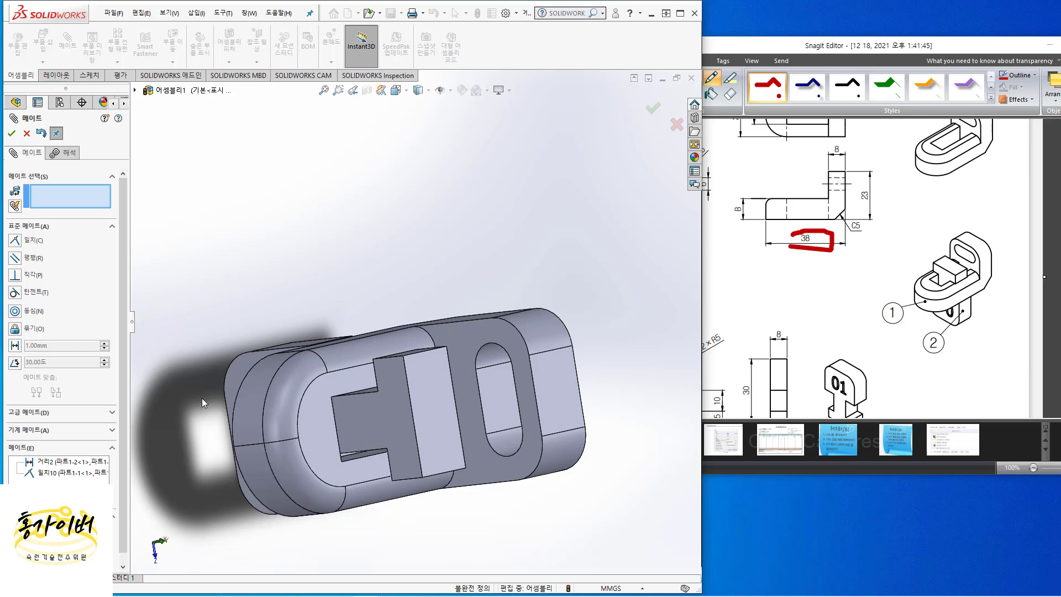
{"action": "left_click", "coordinate": [27, 133]}
{"action": "middle_click_drag", "start_coordinate": [299, 316], "coordinate": [320, 356]}
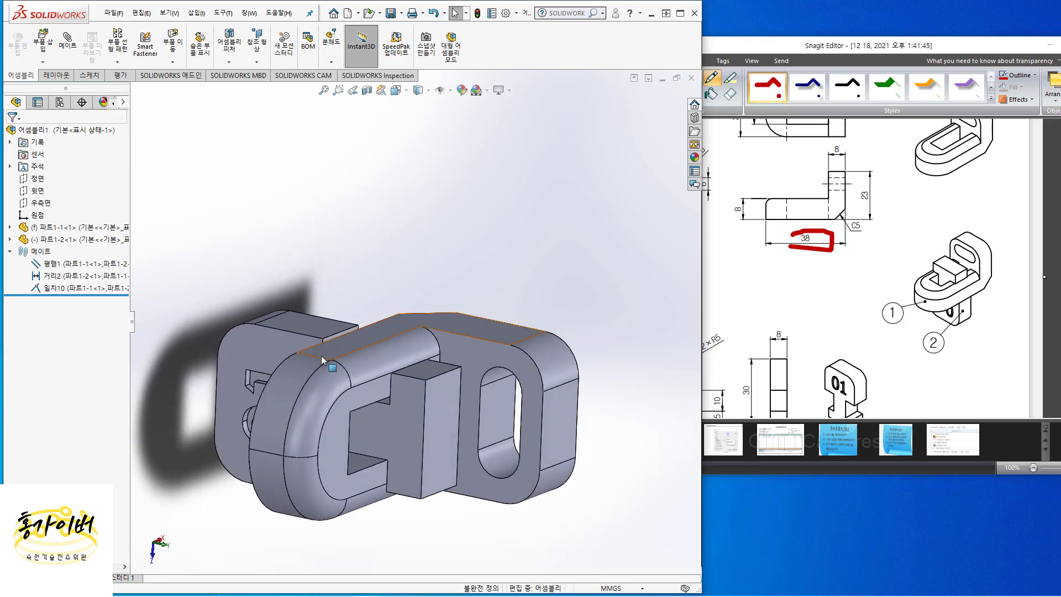
{"action": "middle_click_drag", "start_coordinate": [565, 393], "coordinate": [544, 406]}
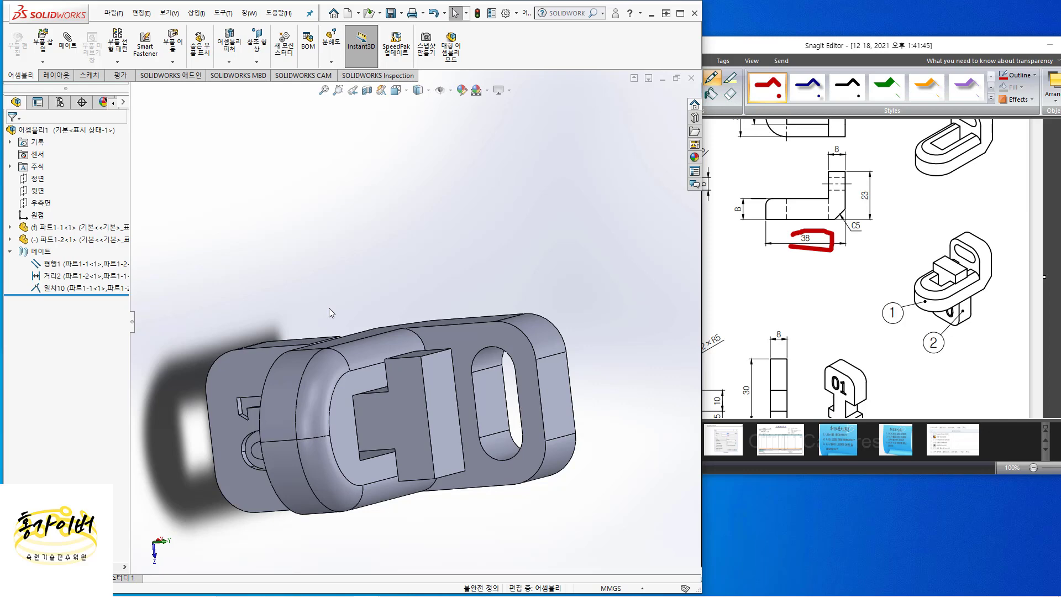
Step: Start saving the assembly in STL format and turn on the preview before saving in the STL export options
{"action": "left_click", "coordinate": [115, 13]}
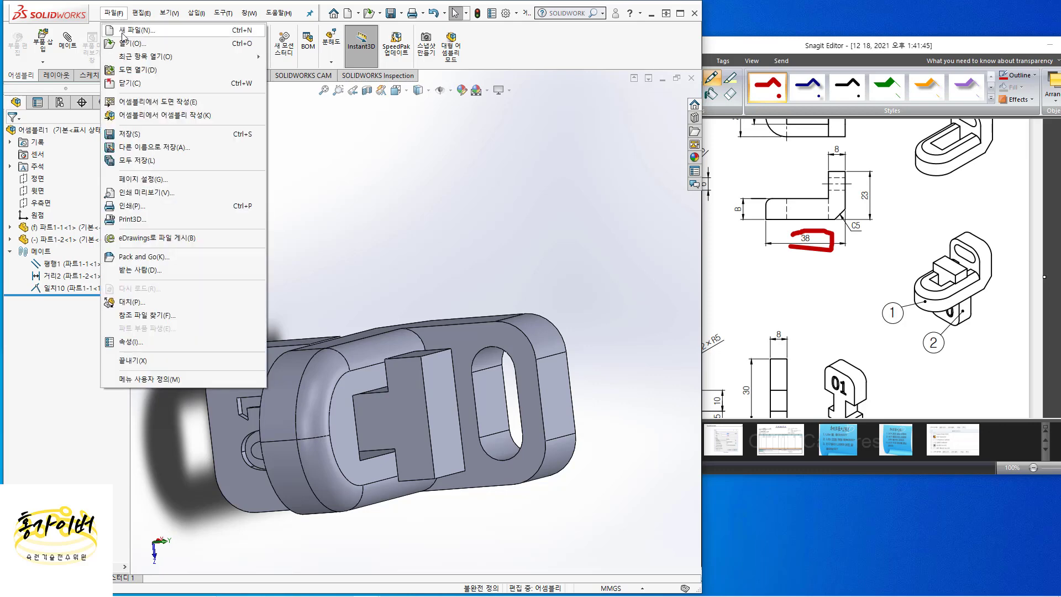
{"action": "left_click", "coordinate": [132, 147]}
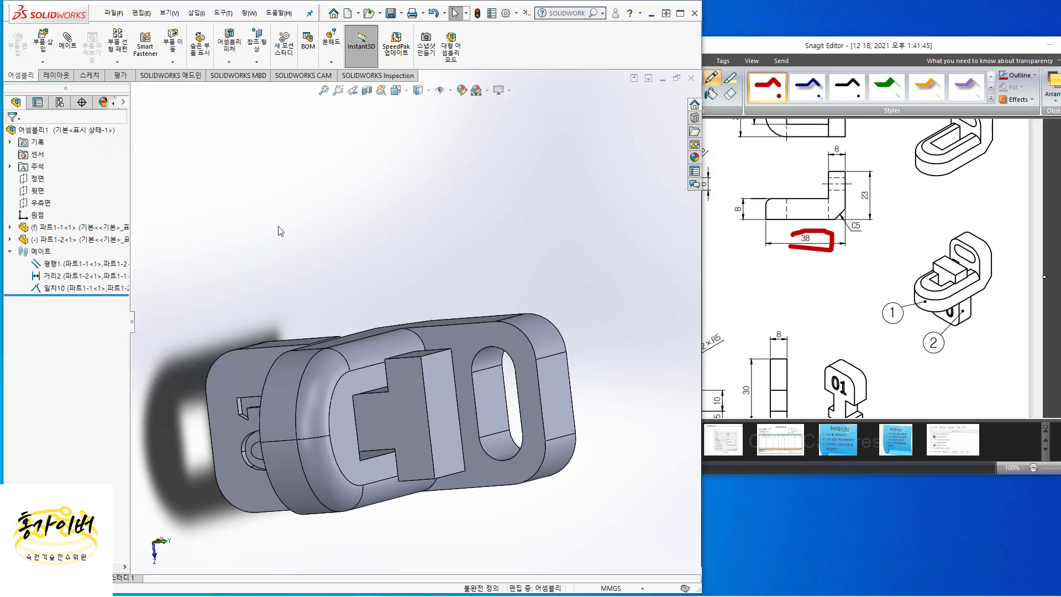
{"action": "left_click", "coordinate": [328, 333]}
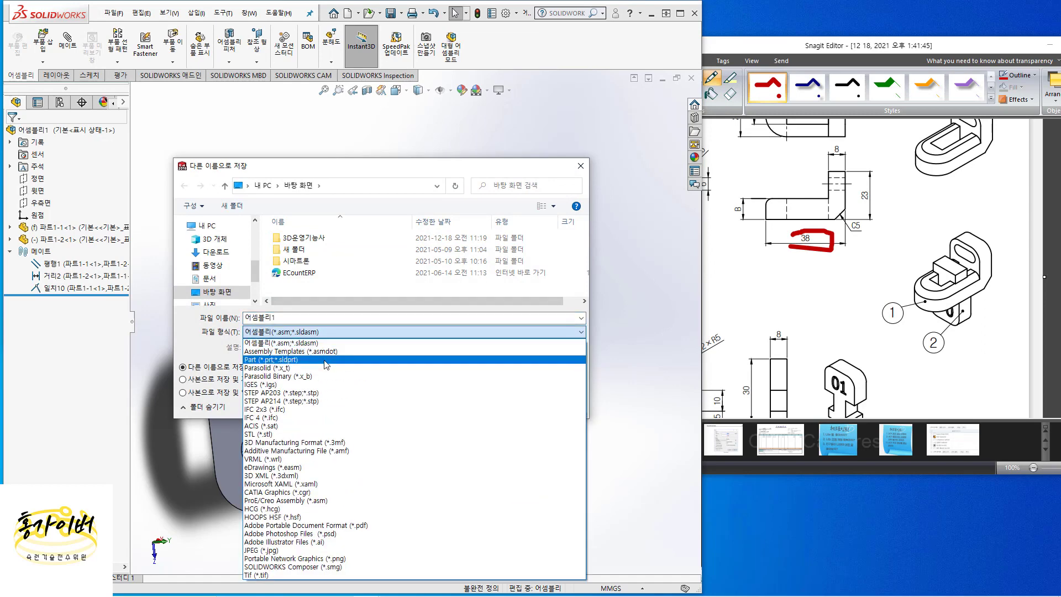
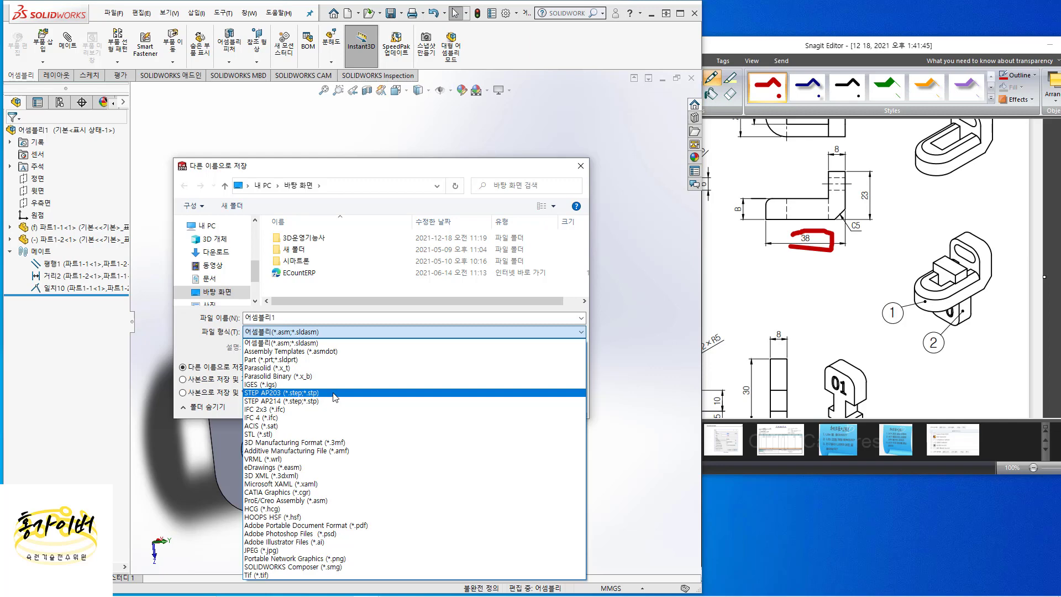
{"action": "left_click", "coordinate": [337, 435]}
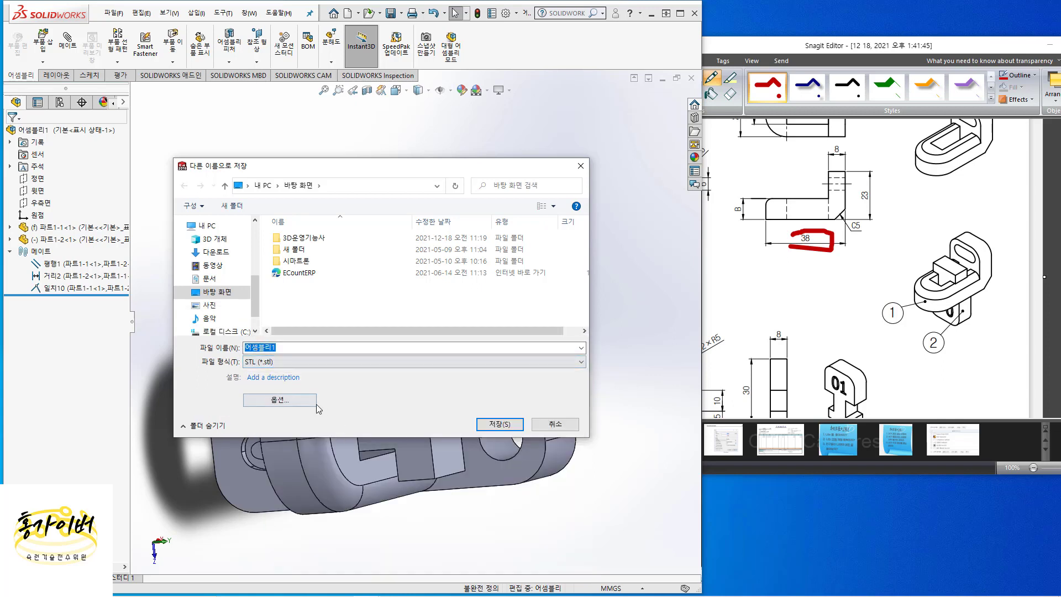
{"action": "left_click", "coordinate": [277, 401]}
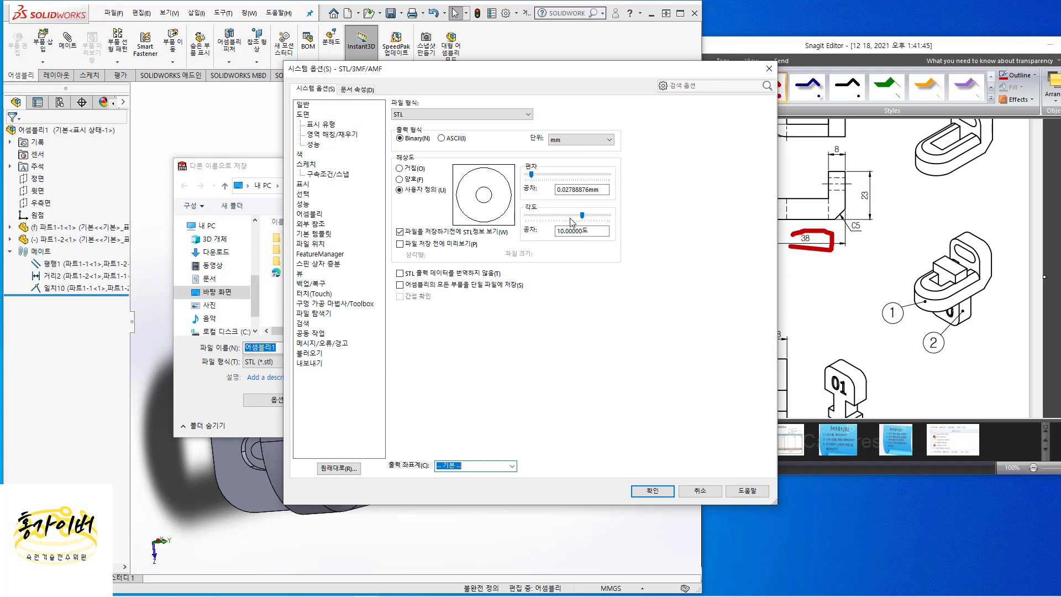
{"action": "left_click_drag", "start_coordinate": [572, 222], "coordinate": [596, 223]}
{"action": "left_click", "coordinate": [452, 245]}
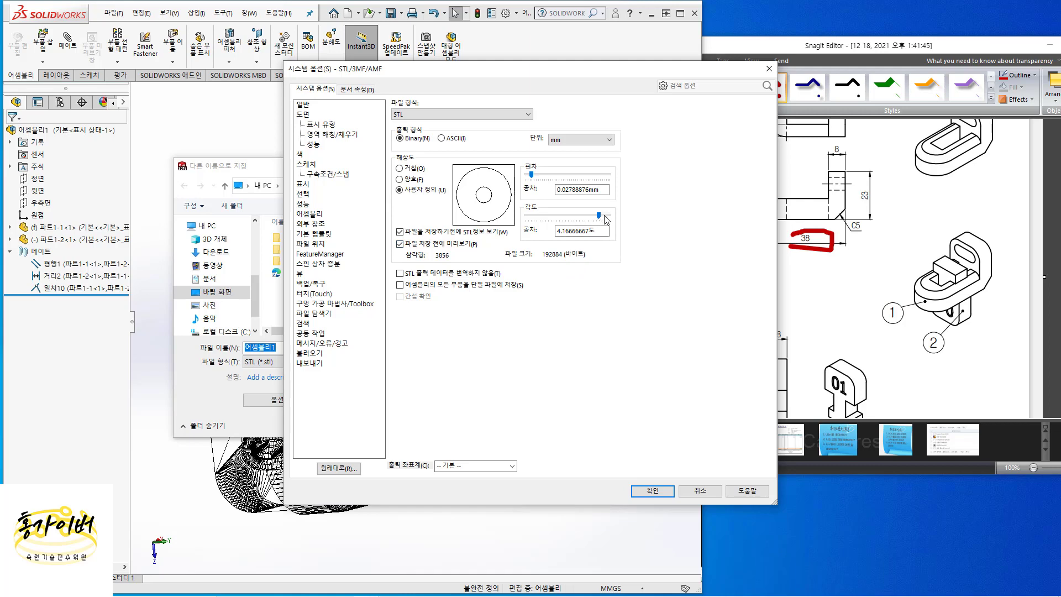
Step: Try angle tolerances between 23.83333333° and 0.5°, then the Coarse resolution, comparing the resulting preview meshes
{"action": "left_click_drag", "start_coordinate": [599, 215], "coordinate": [543, 215]}
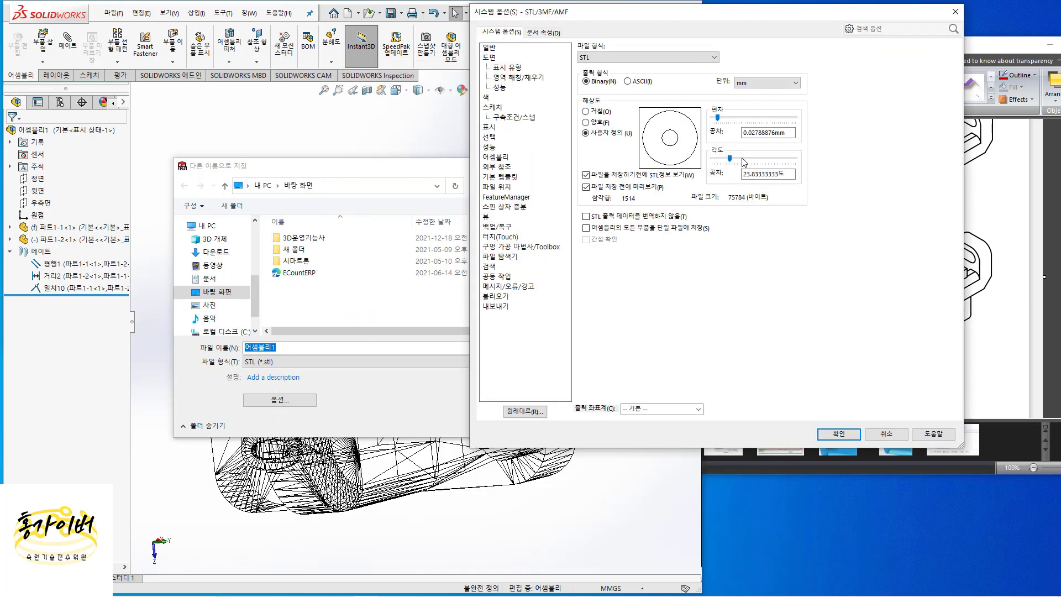
{"action": "left_click_drag", "start_coordinate": [743, 161], "coordinate": [780, 166]}
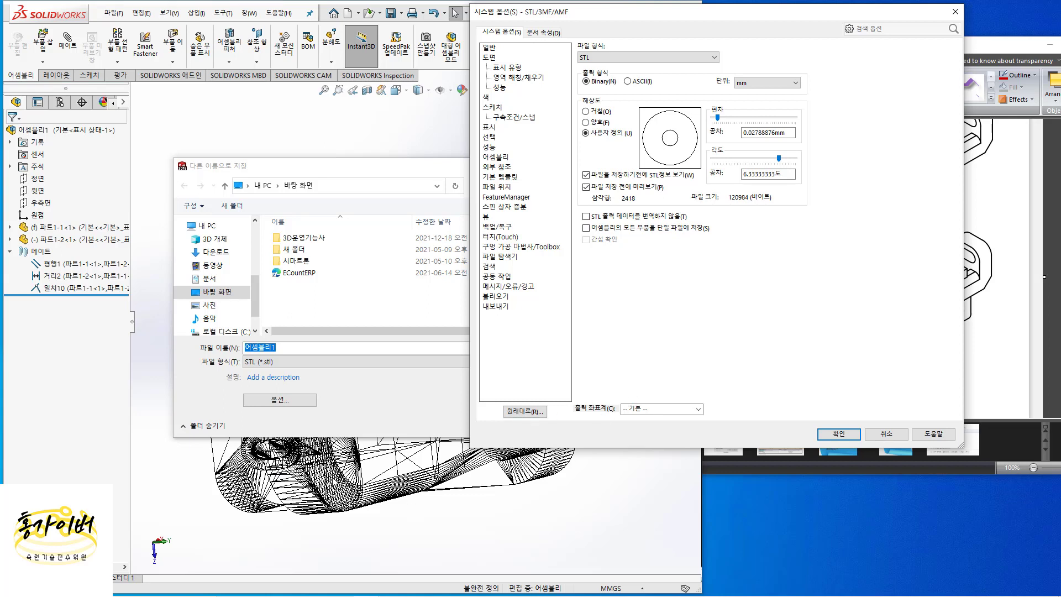
{"action": "left_click_drag", "start_coordinate": [780, 166], "coordinate": [792, 167]}
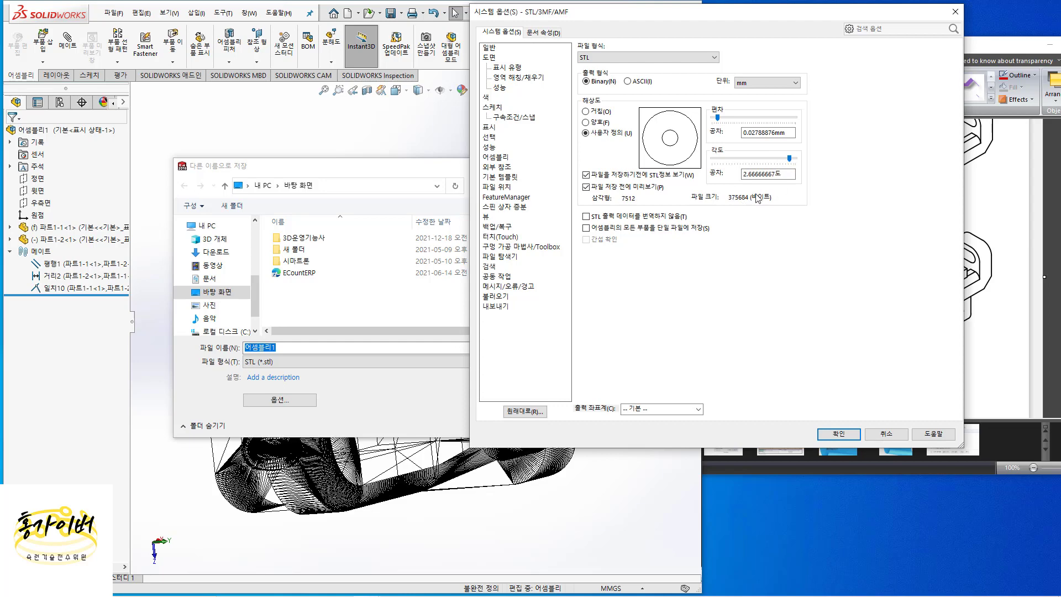
{"action": "left_click", "coordinate": [785, 160]}
{"action": "left_click", "coordinate": [785, 160]}
{"action": "left_click", "coordinate": [793, 159]}
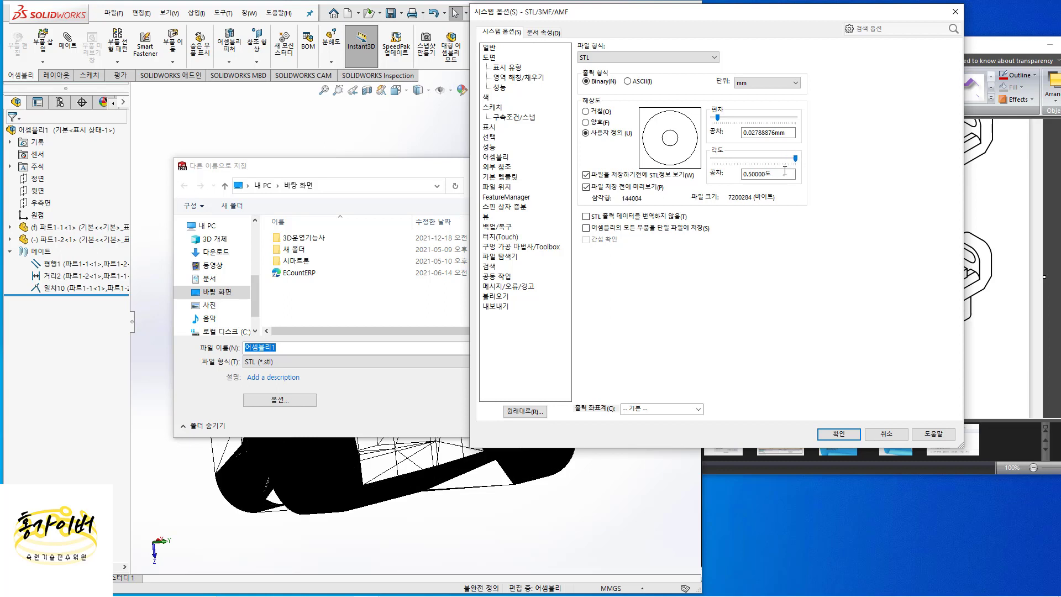
{"action": "double_click", "coordinate": [785, 173]}
{"action": "type", "text": "5"}
{"action": "left_click", "coordinate": [601, 112]}
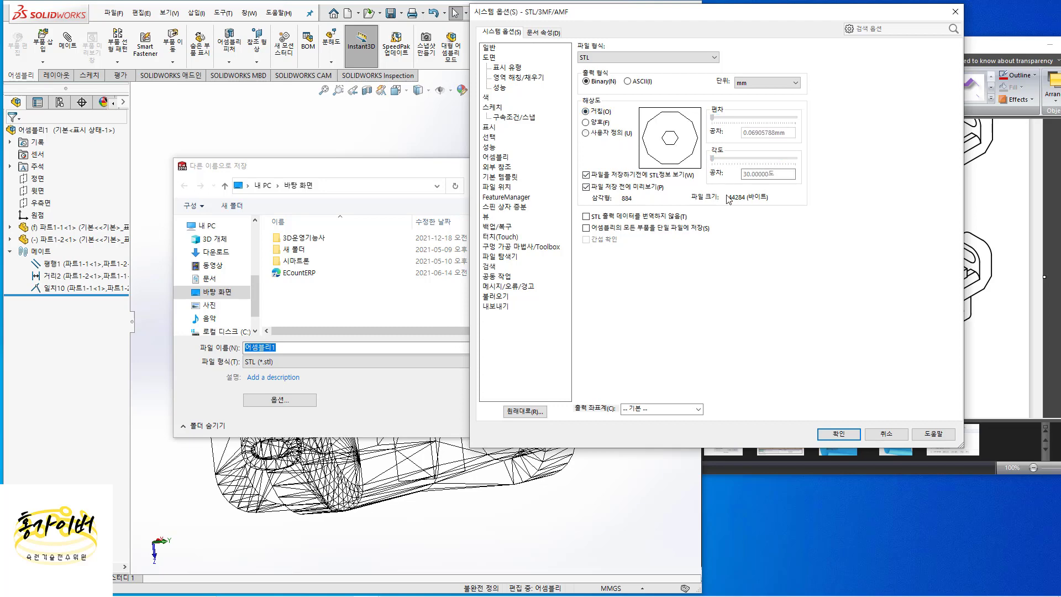
Step: Switch the STL resolution to Fine and then to custom with a 5° angle tolerance, and save the assembly as the STL file 어셈블리1
{"action": "left_click", "coordinate": [601, 125]}
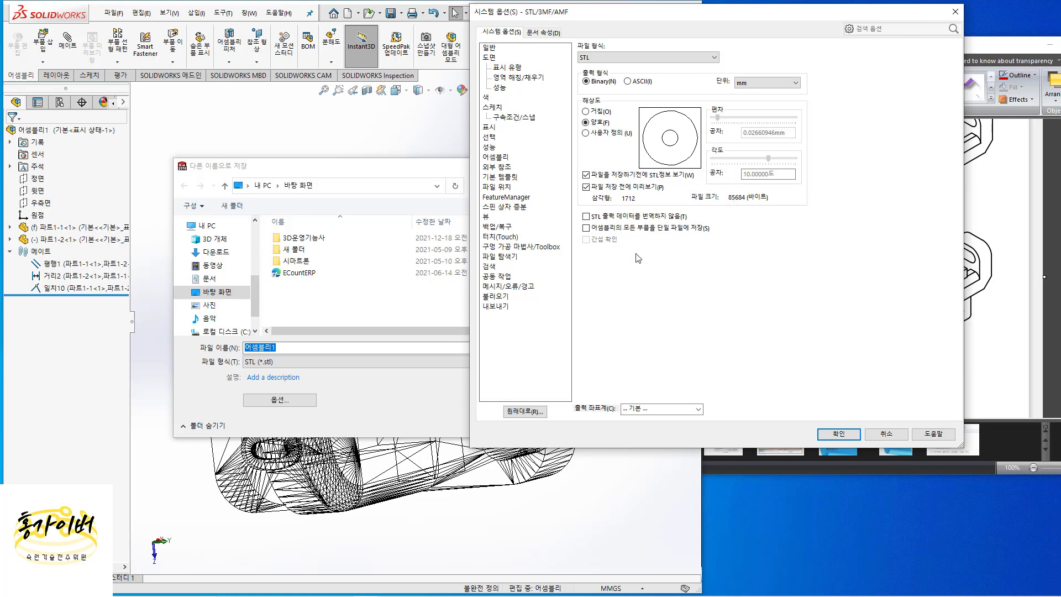
{"action": "left_click", "coordinate": [599, 138]}
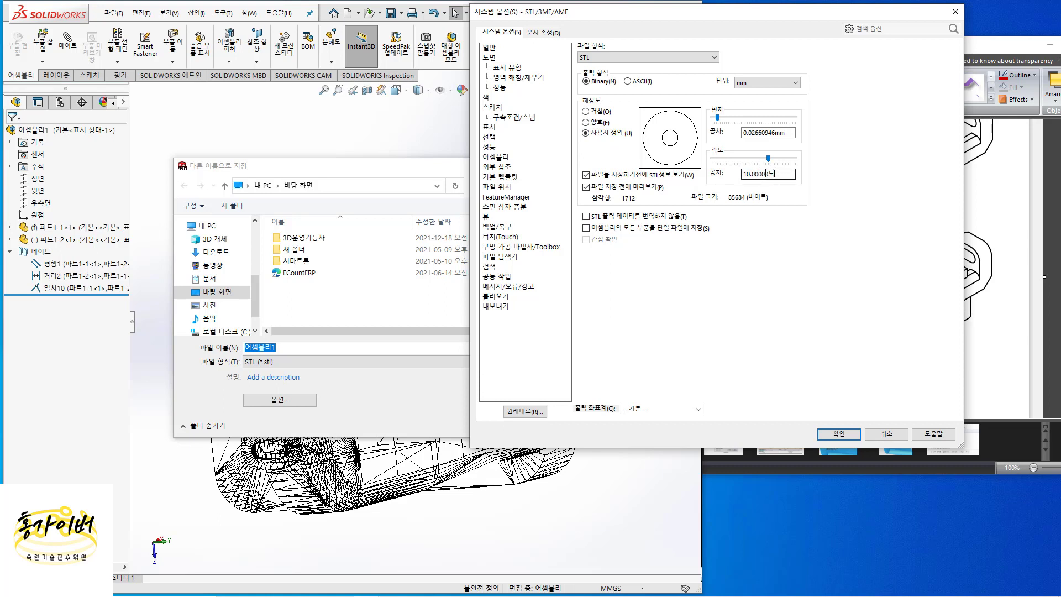
{"action": "left_click_drag", "start_coordinate": [774, 171], "coordinate": [729, 177]}
{"action": "type", "text": "5"}
{"action": "left_click", "coordinate": [833, 434]}
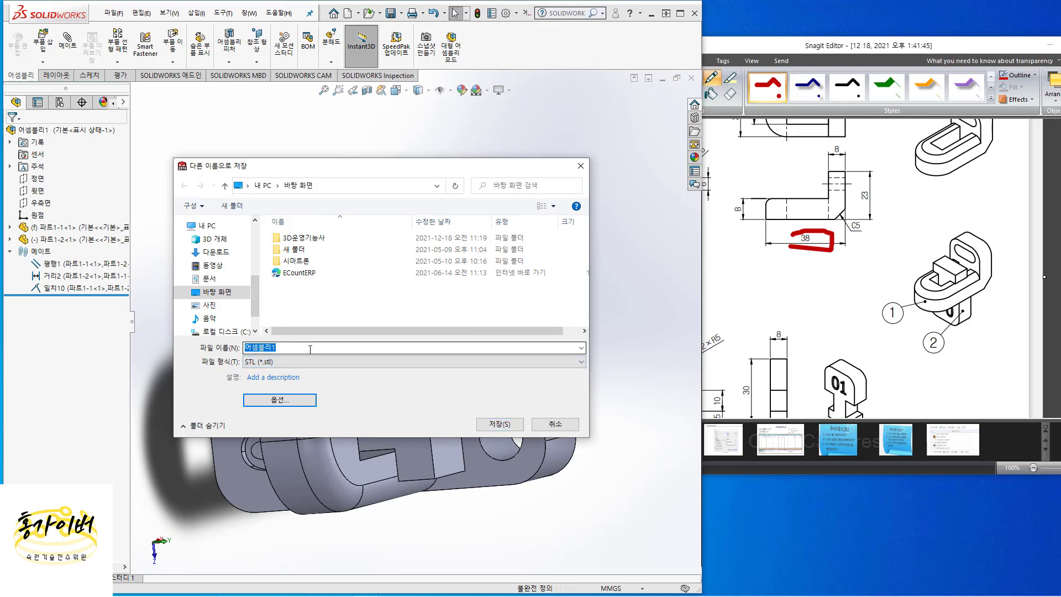
{"action": "left_click", "coordinate": [523, 426]}
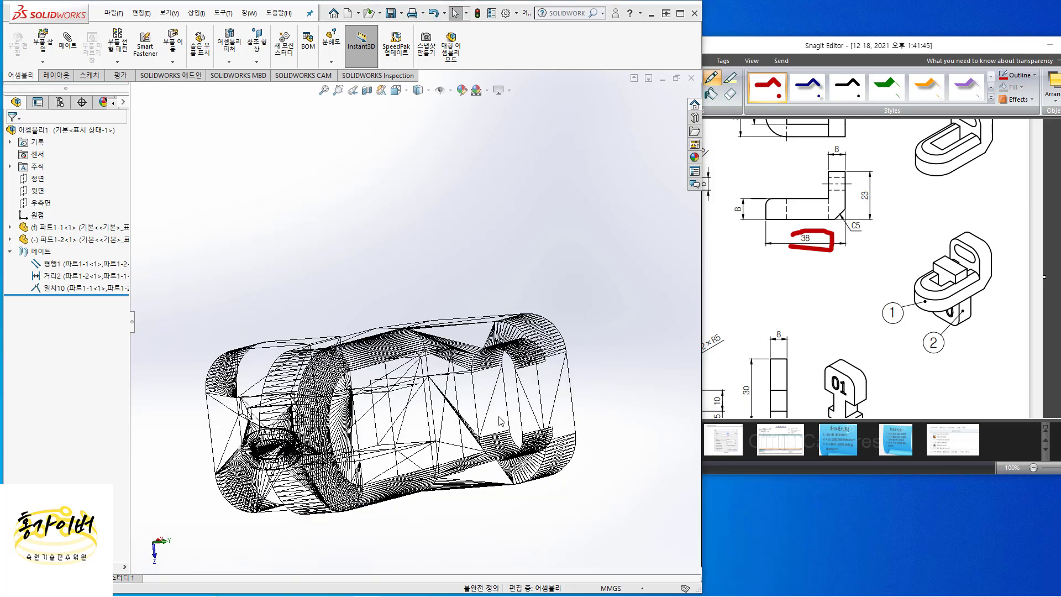
{"action": "left_click", "coordinate": [546, 321]}
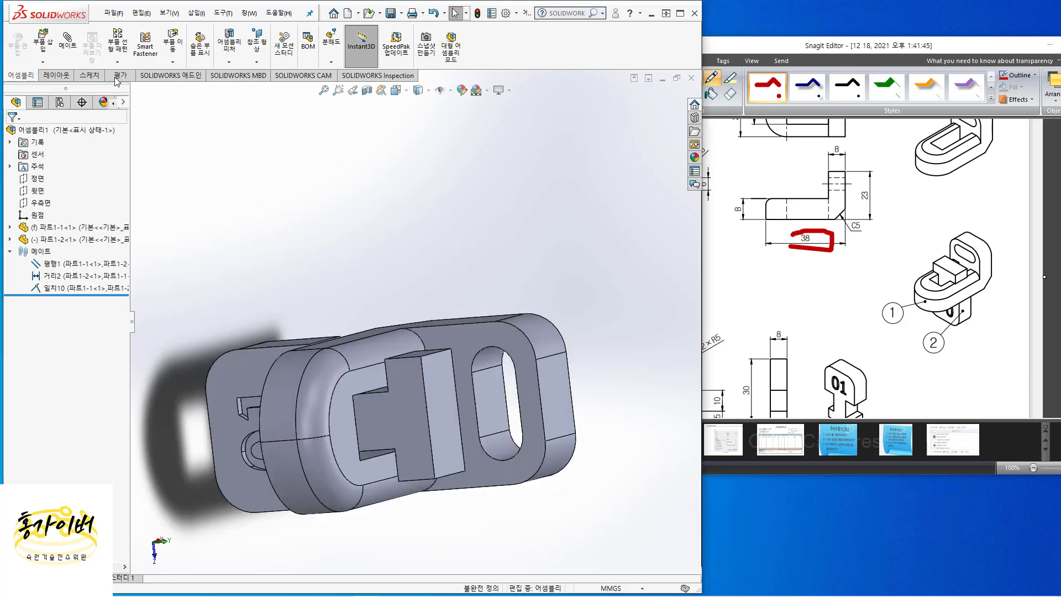
Step: Save the assembly as 어셈블리1 in STEP AP203 format, and save it again as a native assembly file
{"action": "left_click", "coordinate": [113, 12]}
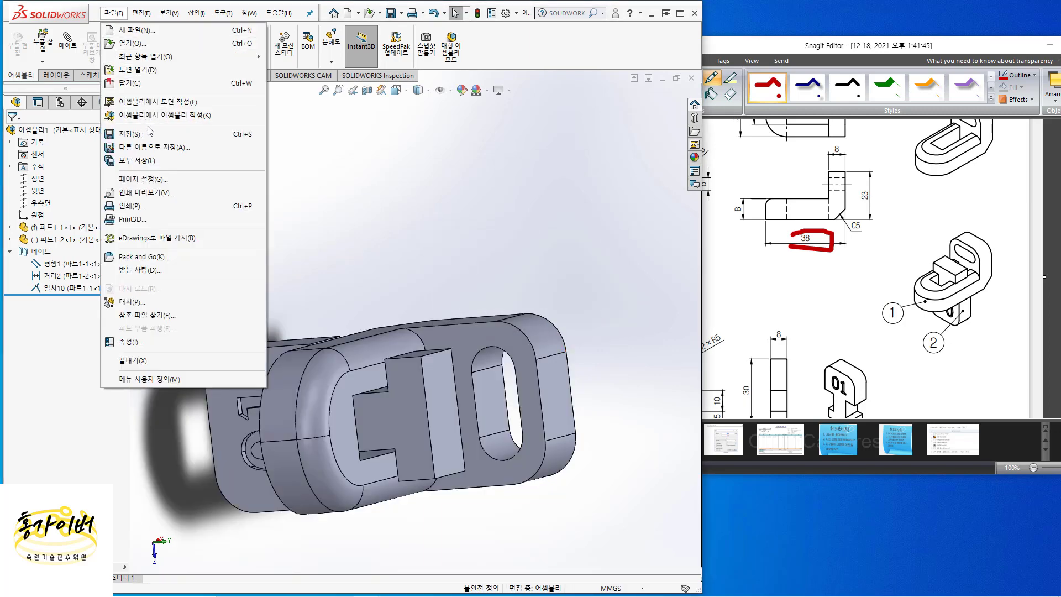
{"action": "left_click", "coordinate": [145, 147]}
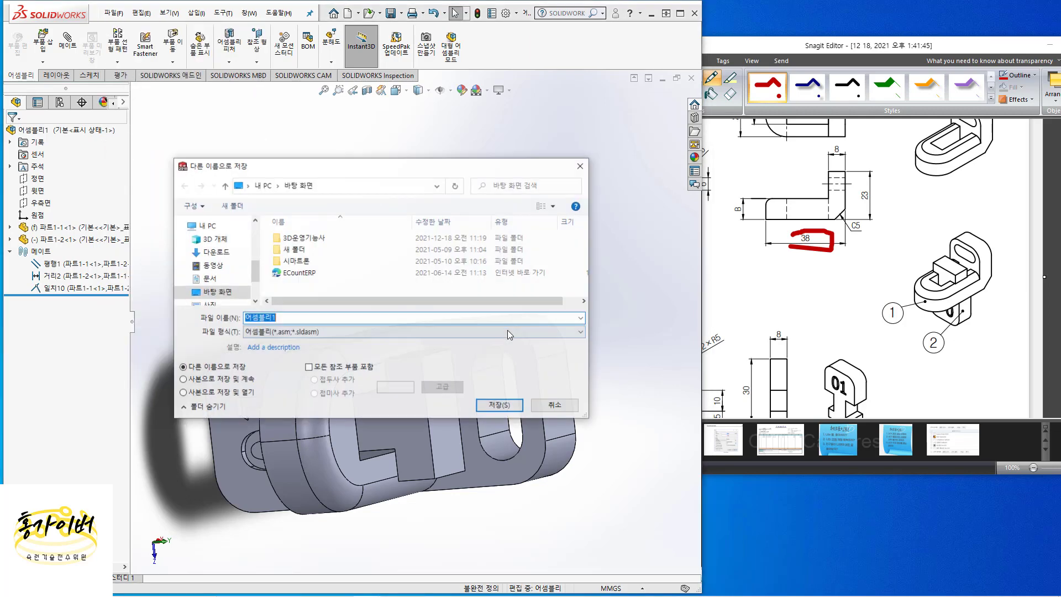
{"action": "left_click", "coordinate": [329, 332]}
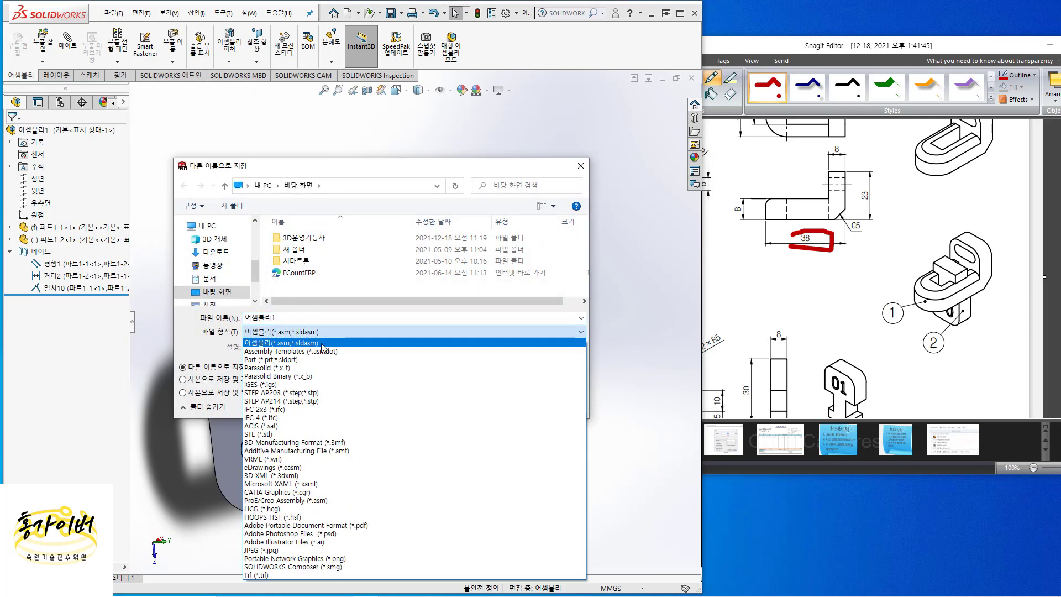
{"action": "left_click", "coordinate": [312, 393]}
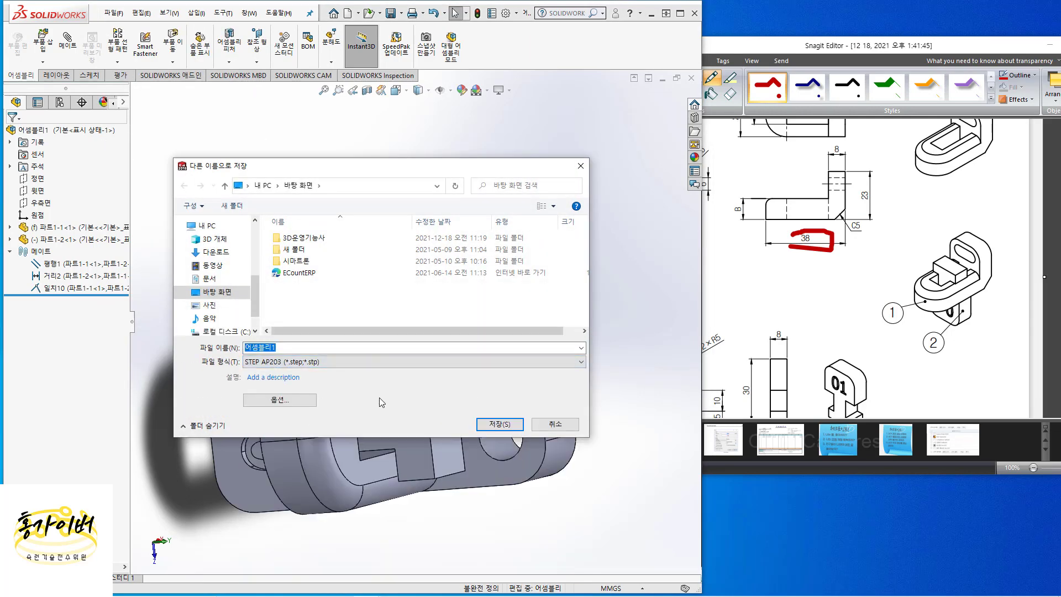
{"action": "left_click", "coordinate": [499, 424]}
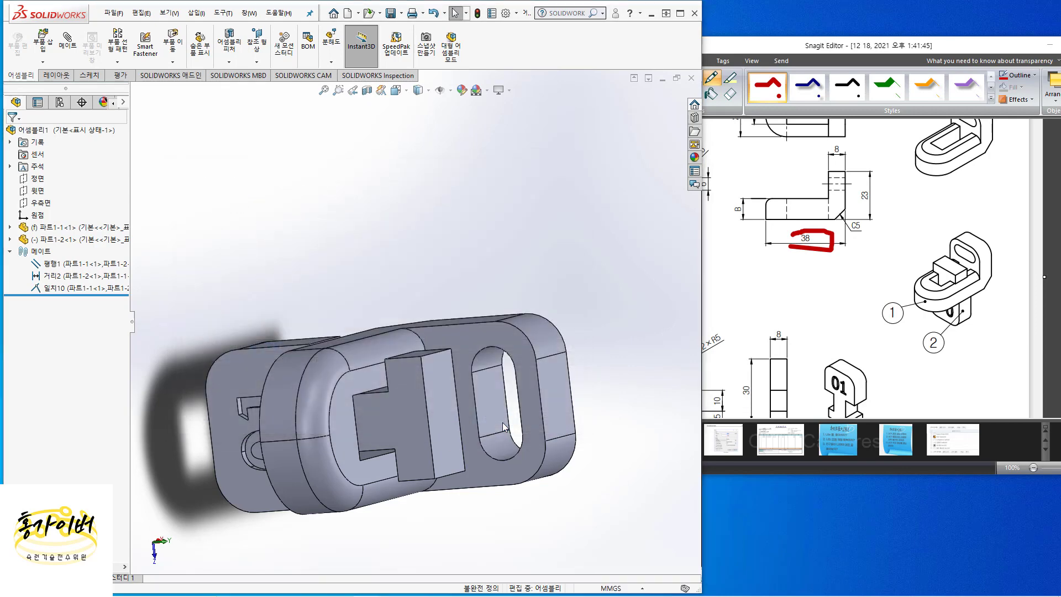
{"action": "left_click", "coordinate": [113, 12]}
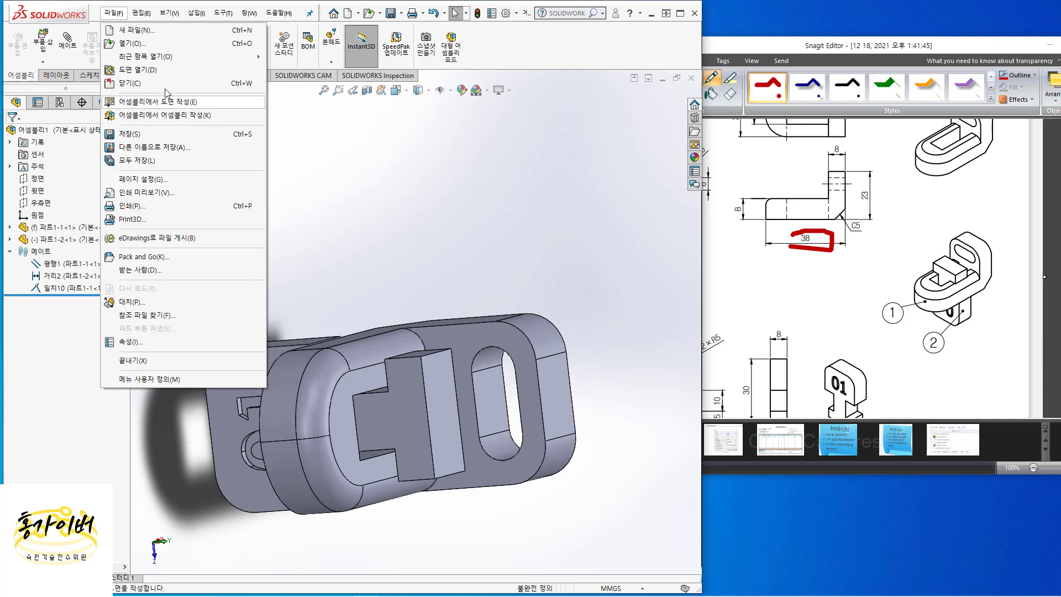
{"action": "left_click", "coordinate": [155, 147]}
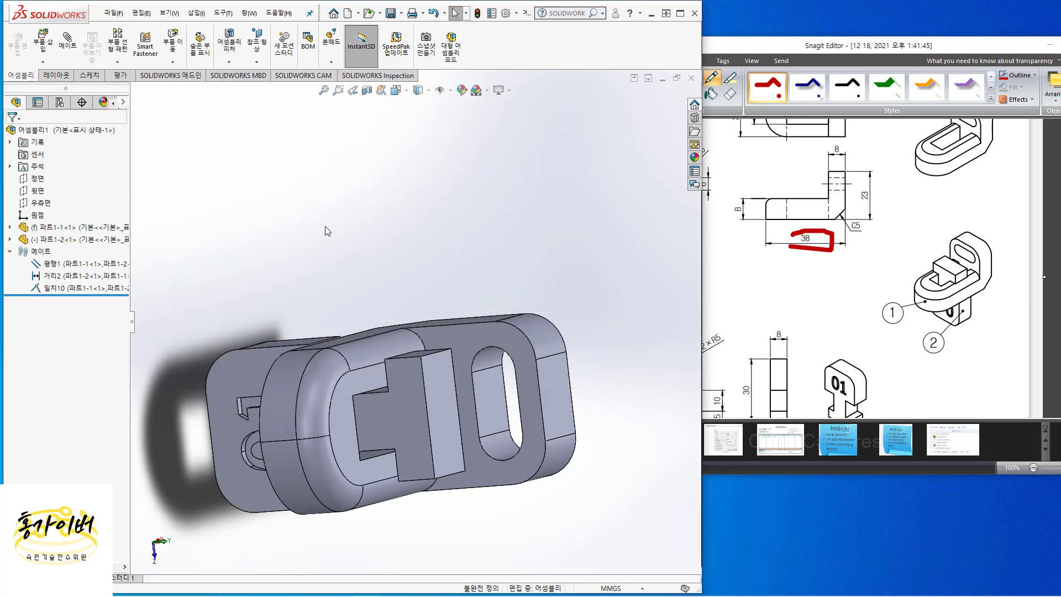
Step: Create a drawing from the assembly on an A4 (ISO) sheet and widen the program window to show the whole sheet
{"action": "left_click", "coordinate": [113, 12]}
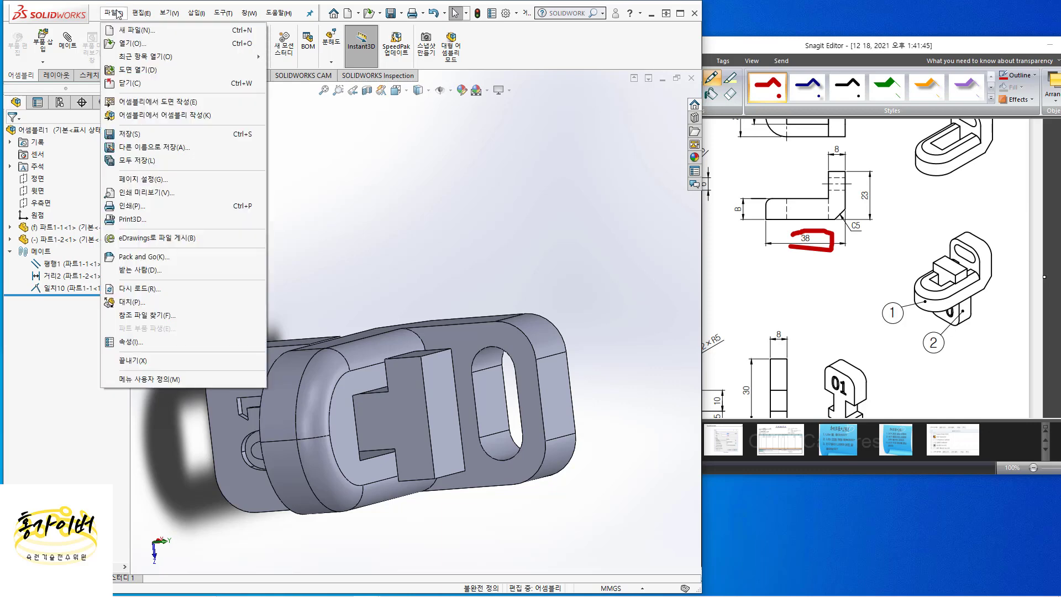
{"action": "left_click", "coordinate": [147, 105]}
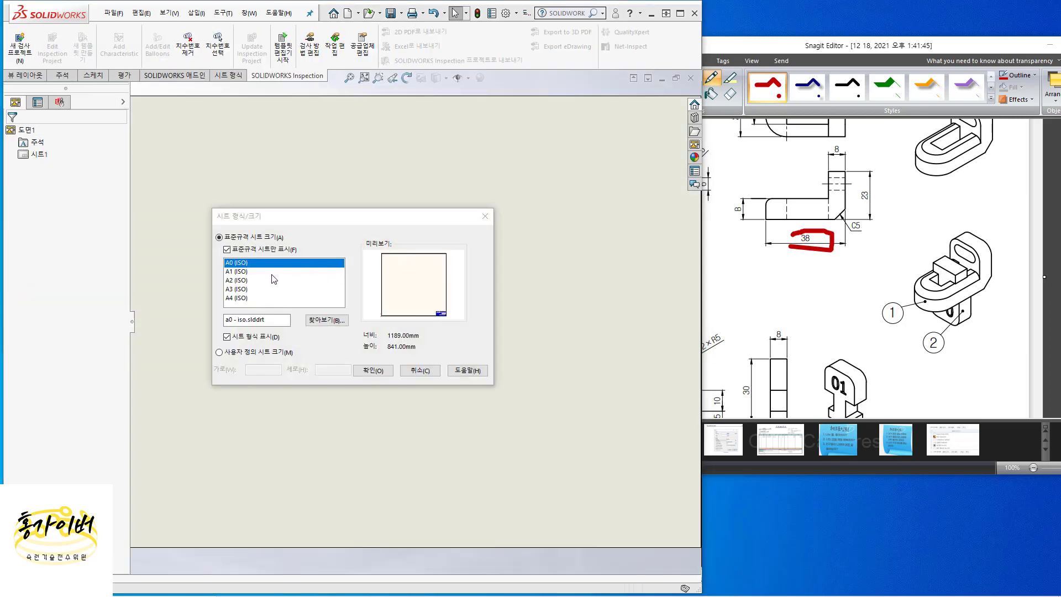
{"action": "left_click", "coordinate": [238, 298]}
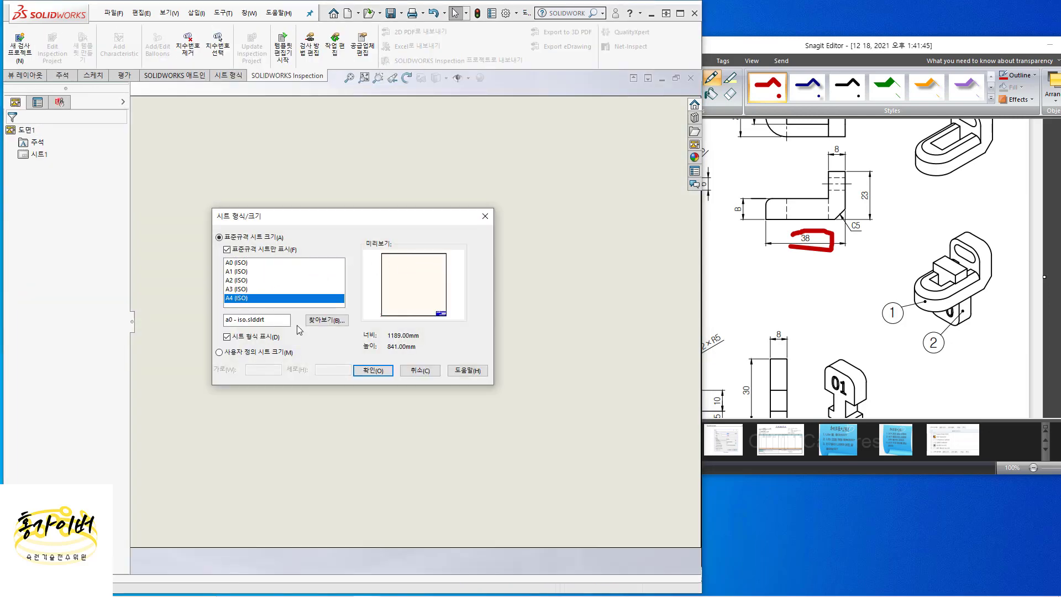
{"action": "left_click", "coordinate": [386, 375]}
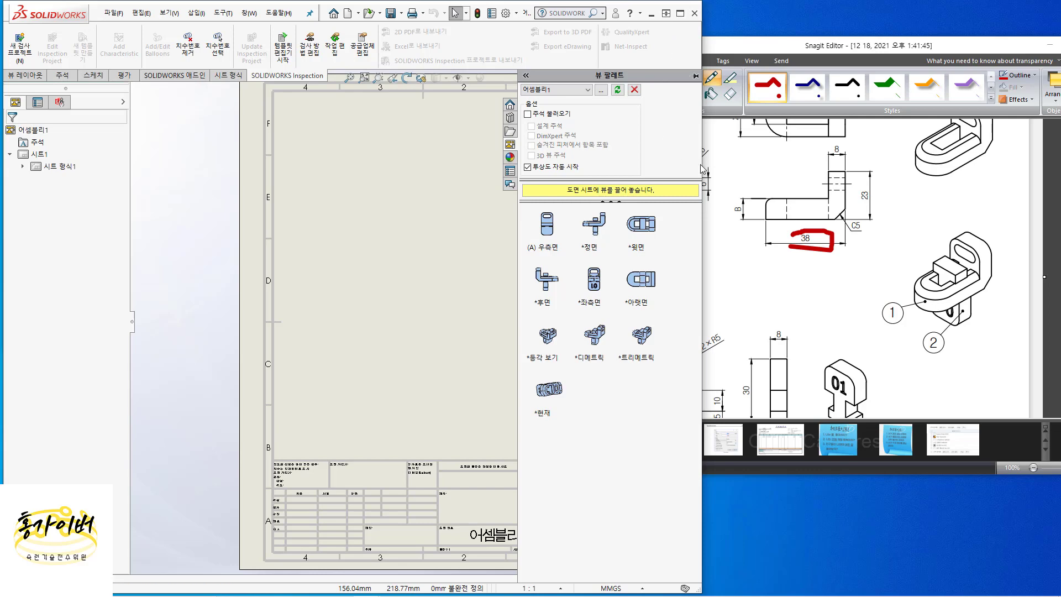
{"action": "left_click_drag", "start_coordinate": [861, 46], "coordinate": [862, 226]}
{"action": "left_click_drag", "start_coordinate": [702, 131], "coordinate": [942, 131]}
{"action": "left_click", "coordinate": [1051, 225]}
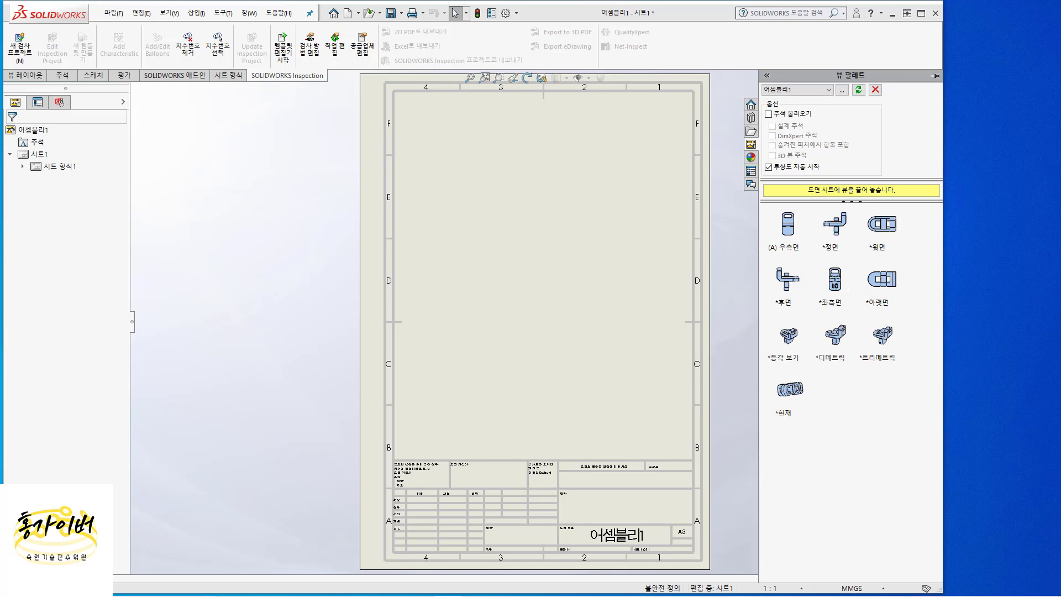
Step: Load 파트1-1 as the drawing's view source and place its end view with the slotted upright in the sheet's upper half
{"action": "left_click", "coordinate": [843, 91]}
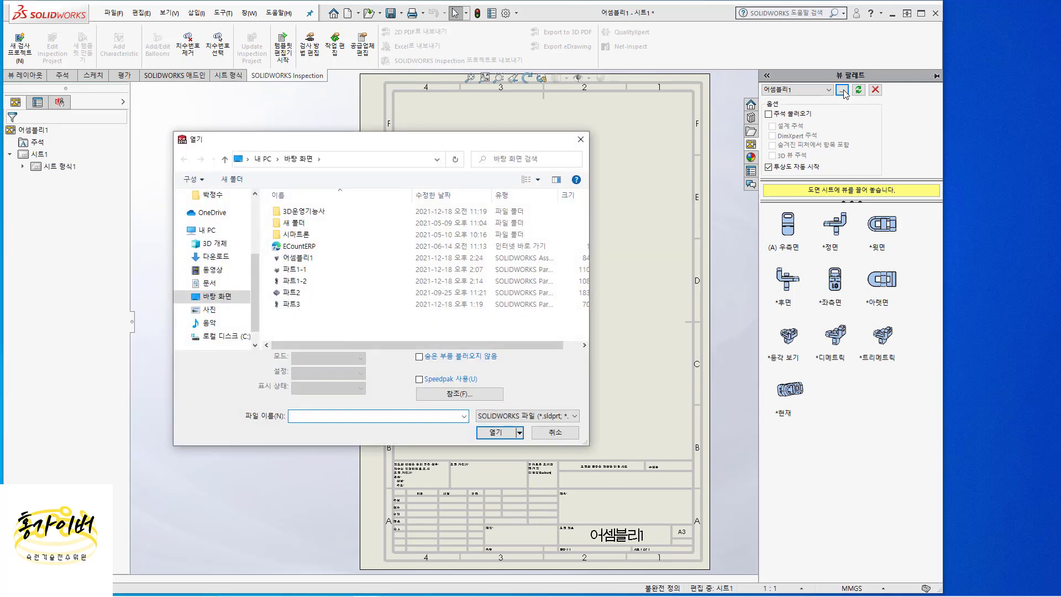
{"action": "left_click", "coordinate": [292, 269]}
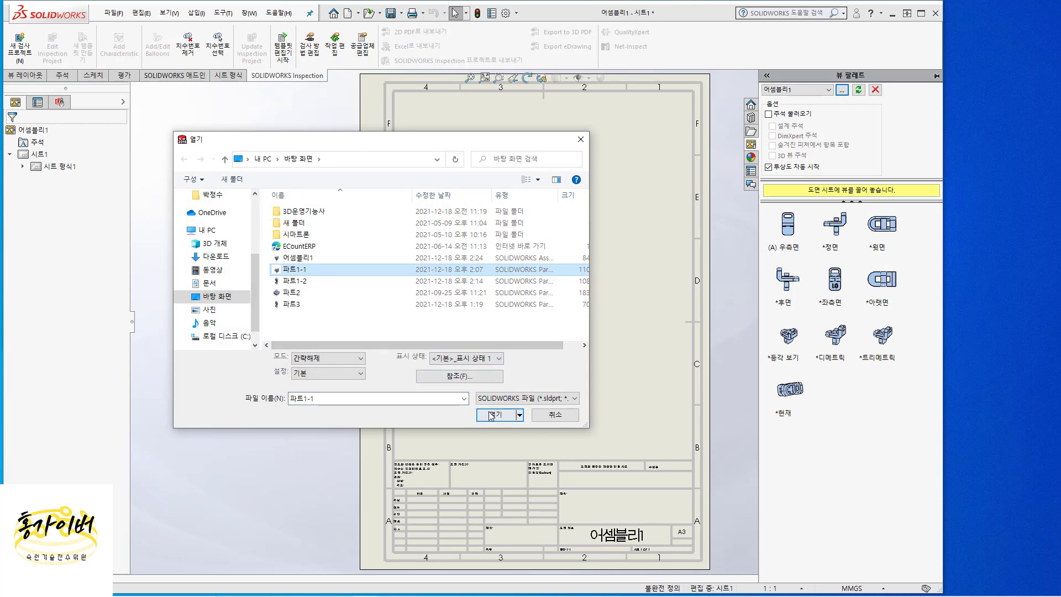
{"action": "key", "text": "Return"}
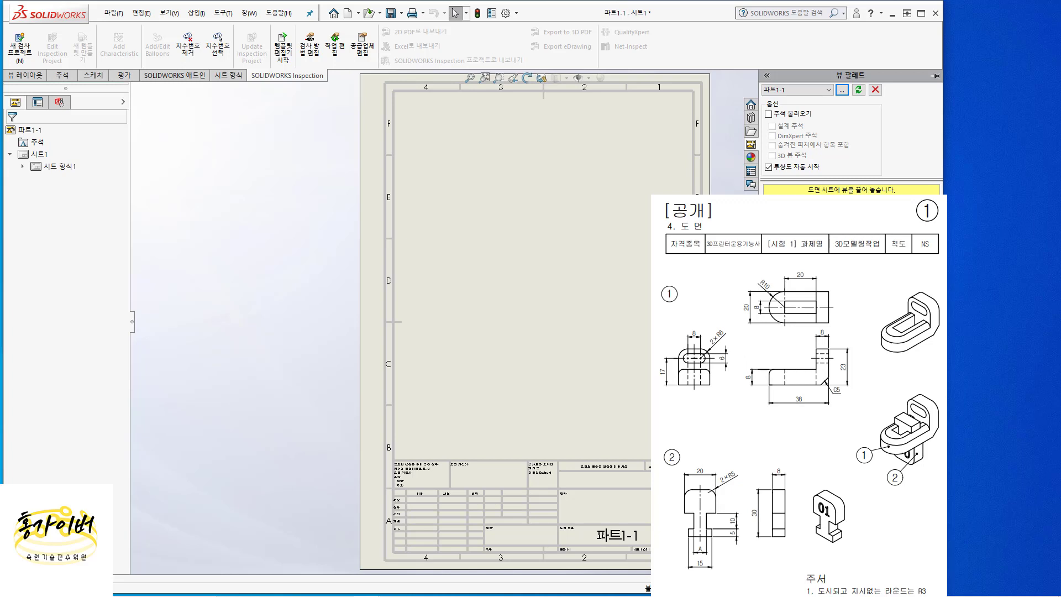
{"action": "left_click_drag", "start_coordinate": [790, 226], "coordinate": [497, 271]}
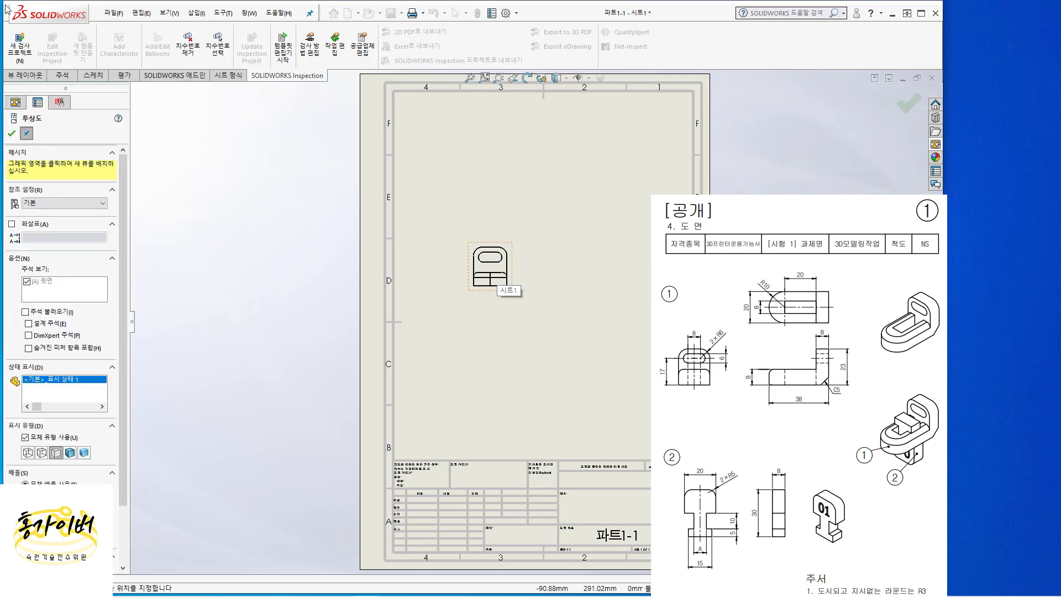
{"action": "left_click", "coordinate": [12, 133]}
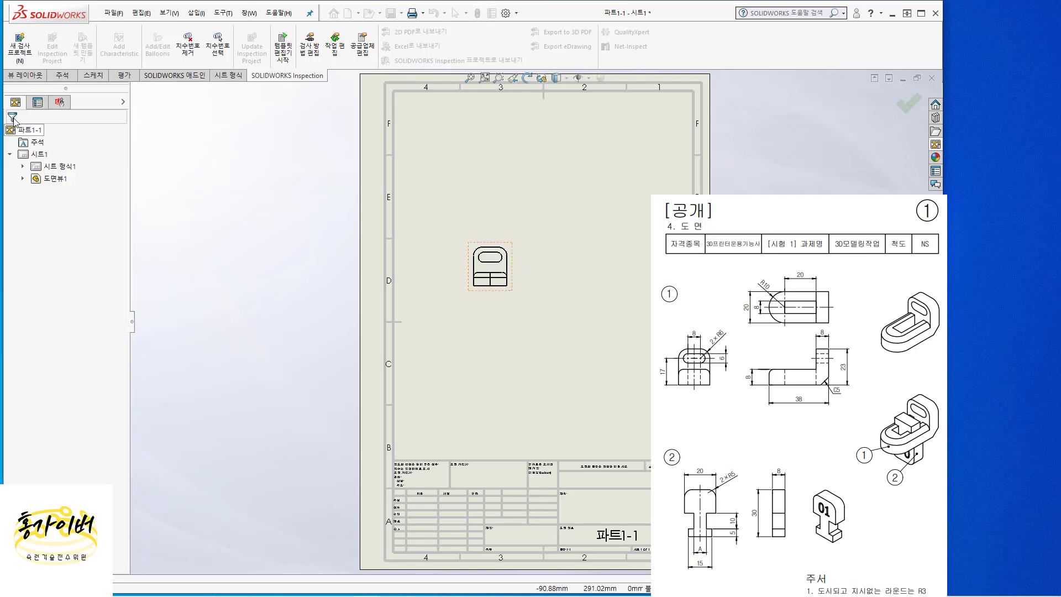
Step: Add a projected view showing the L-shaped side profile to the right of the end view
{"action": "left_click", "coordinate": [25, 75]}
{"action": "left_click", "coordinate": [66, 49]}
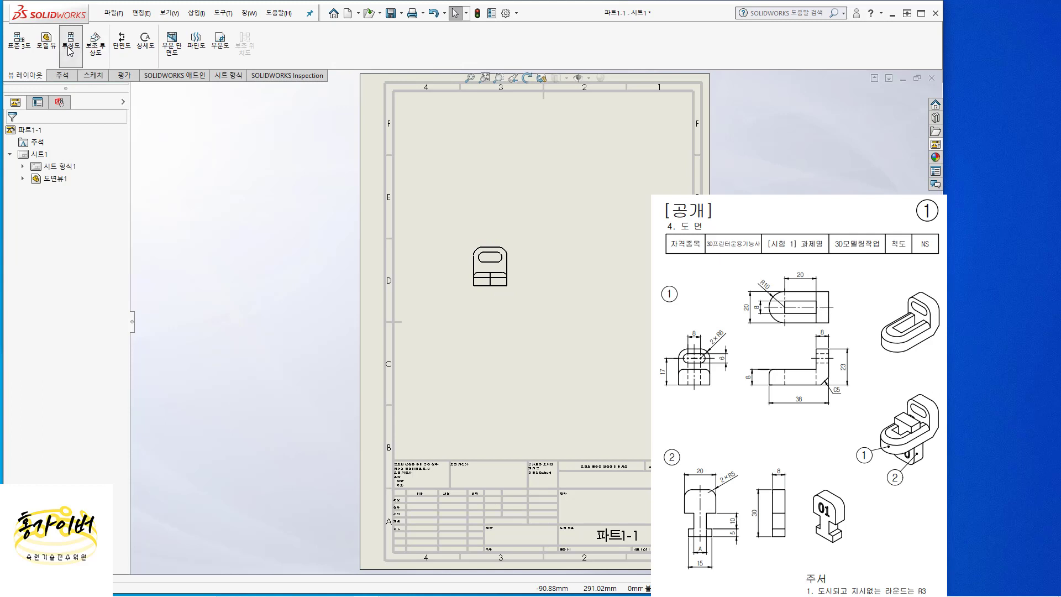
{"action": "left_click", "coordinate": [580, 263]}
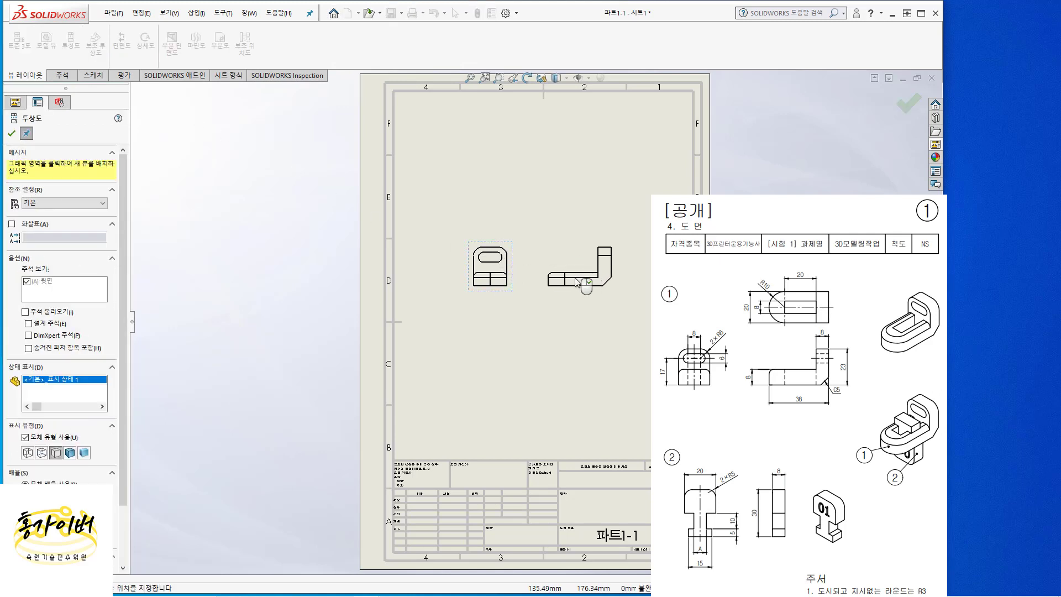
{"action": "left_click", "coordinate": [11, 134]}
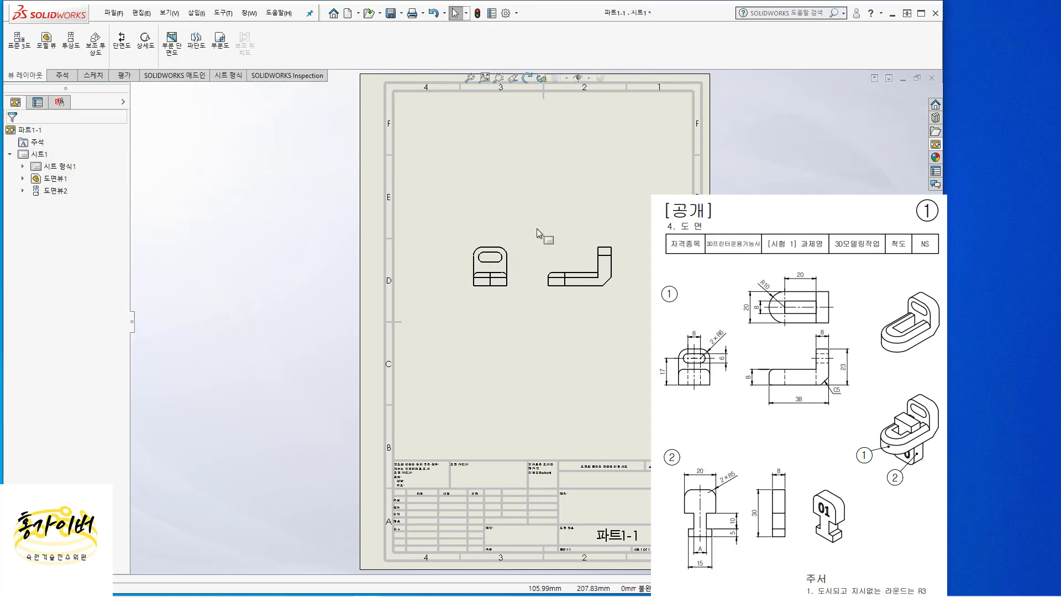
Step: Project a top view of 파트1-1 above the L-shaped side view
{"action": "left_click", "coordinate": [575, 272]}
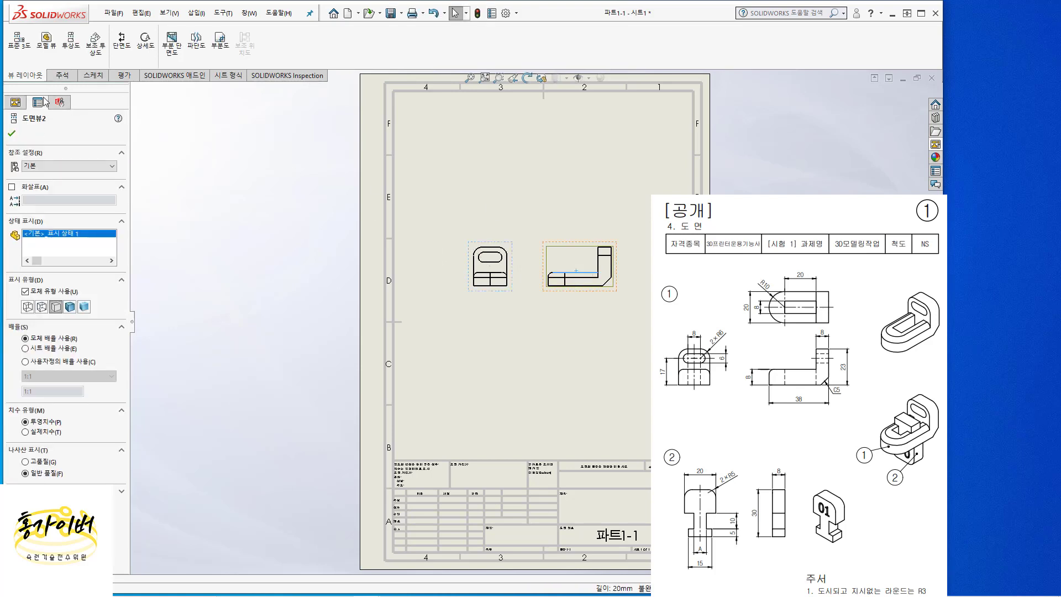
{"action": "left_click", "coordinate": [71, 41]}
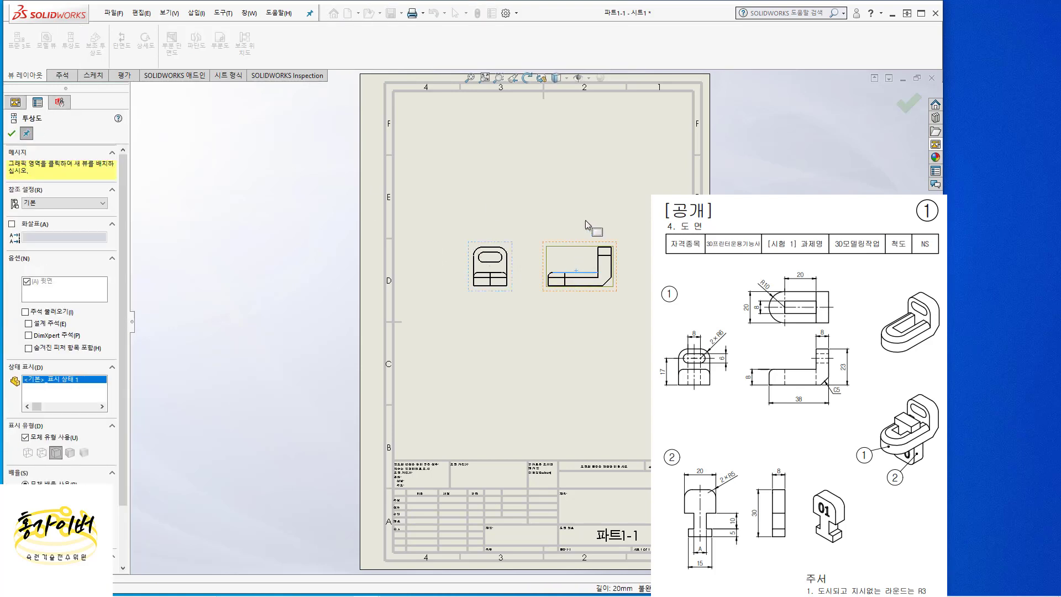
{"action": "left_click", "coordinate": [585, 185]}
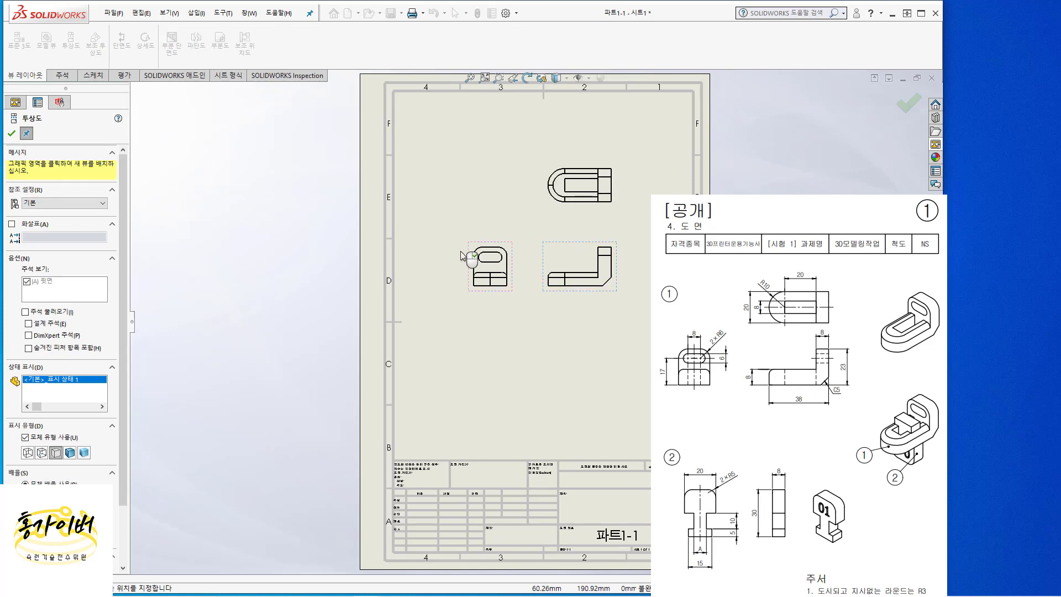
{"action": "left_click", "coordinate": [12, 133]}
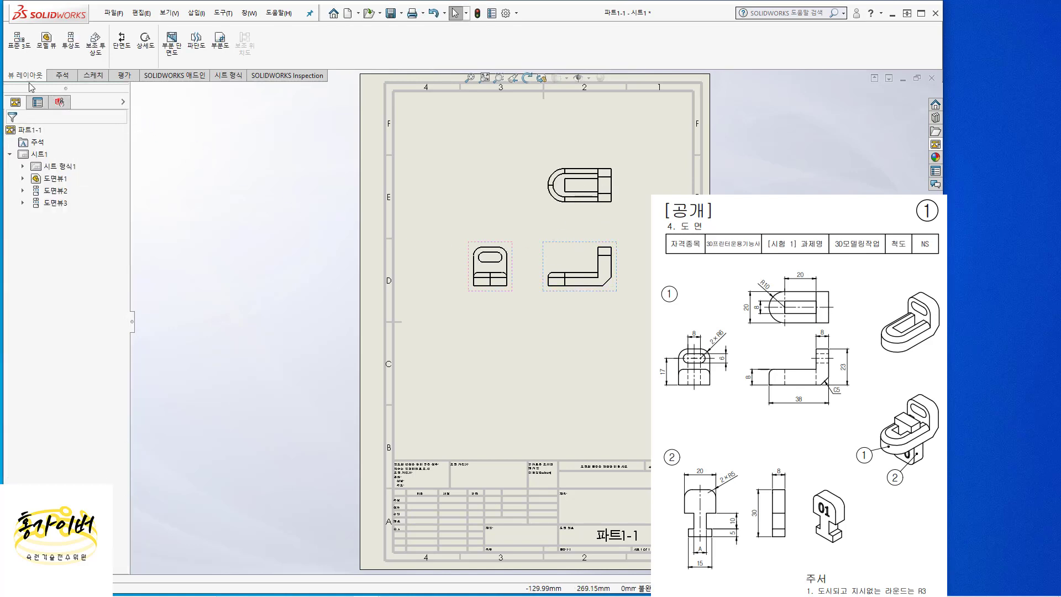
Step: Try to dimension from the slot's rounded end in the end view with Smart Dimension, and undo the attempt
{"action": "left_click", "coordinate": [62, 76]}
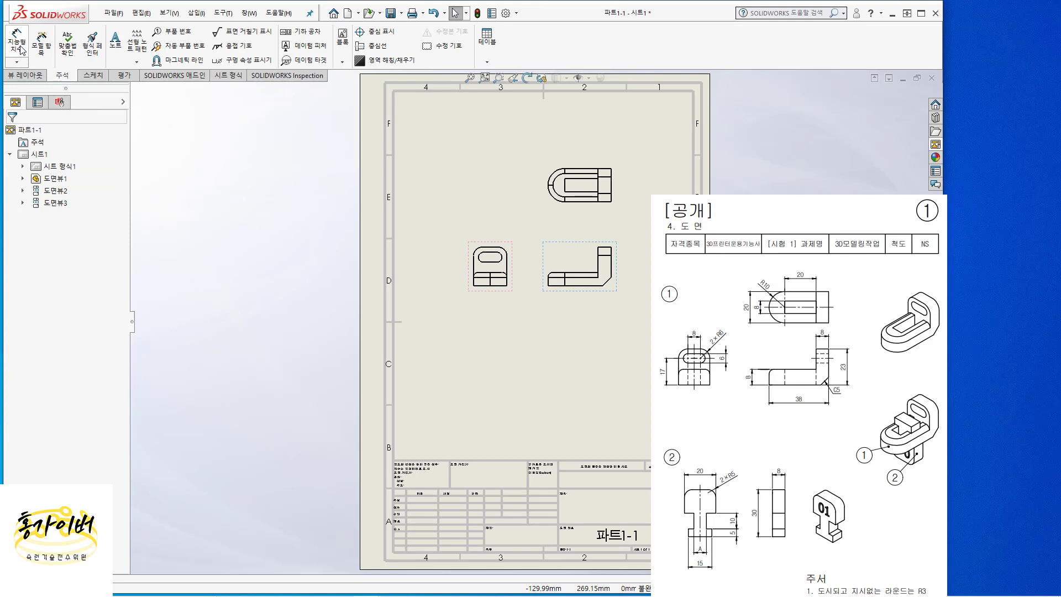
{"action": "left_click", "coordinate": [17, 44]}
{"action": "scroll", "coordinate": [525, 315], "scroll_direction": "up", "scroll_amount": 1}
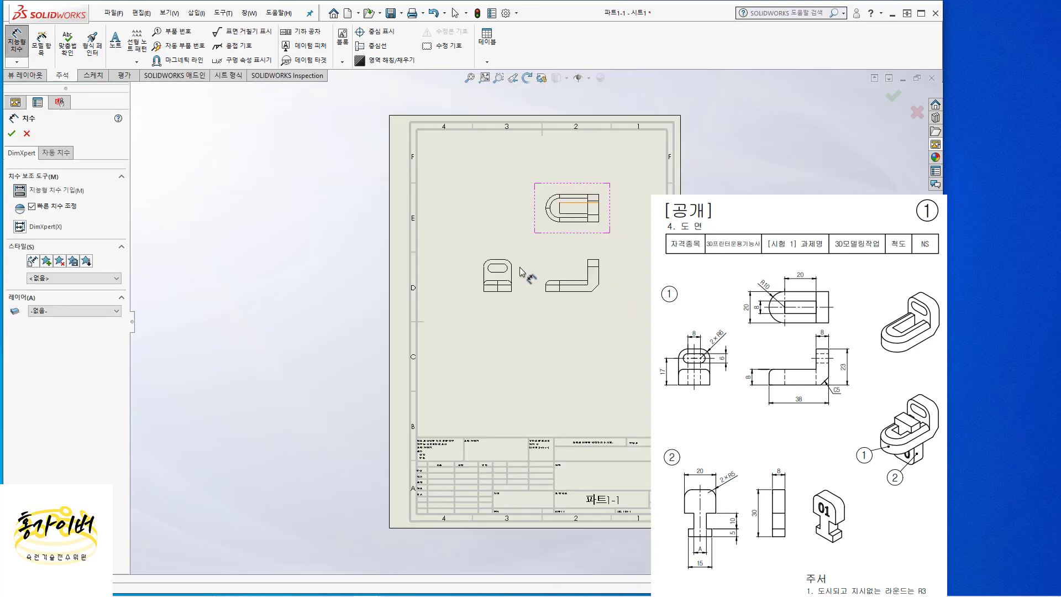
{"action": "scroll", "coordinate": [521, 274], "scroll_direction": "down", "scroll_amount": 3}
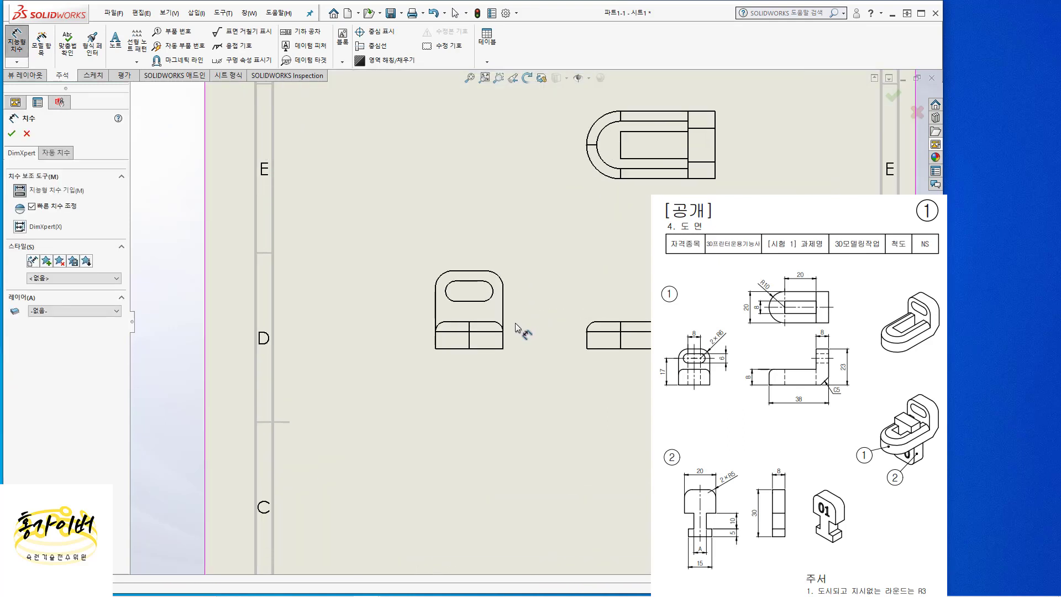
{"action": "left_click", "coordinate": [447, 294]}
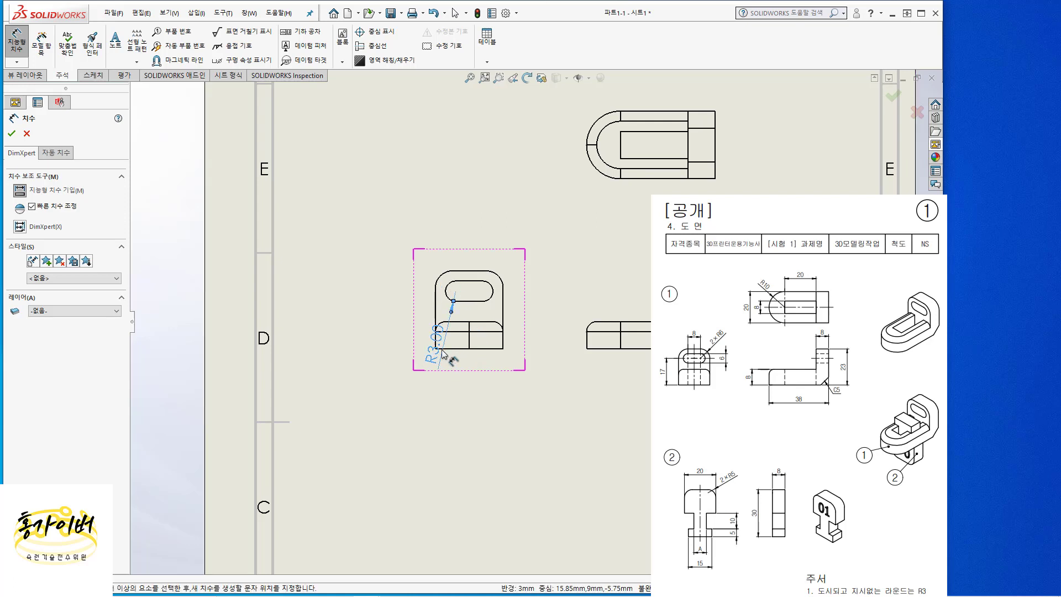
{"action": "left_click", "coordinate": [443, 352]}
{"action": "key", "text": "ctrl+z"}
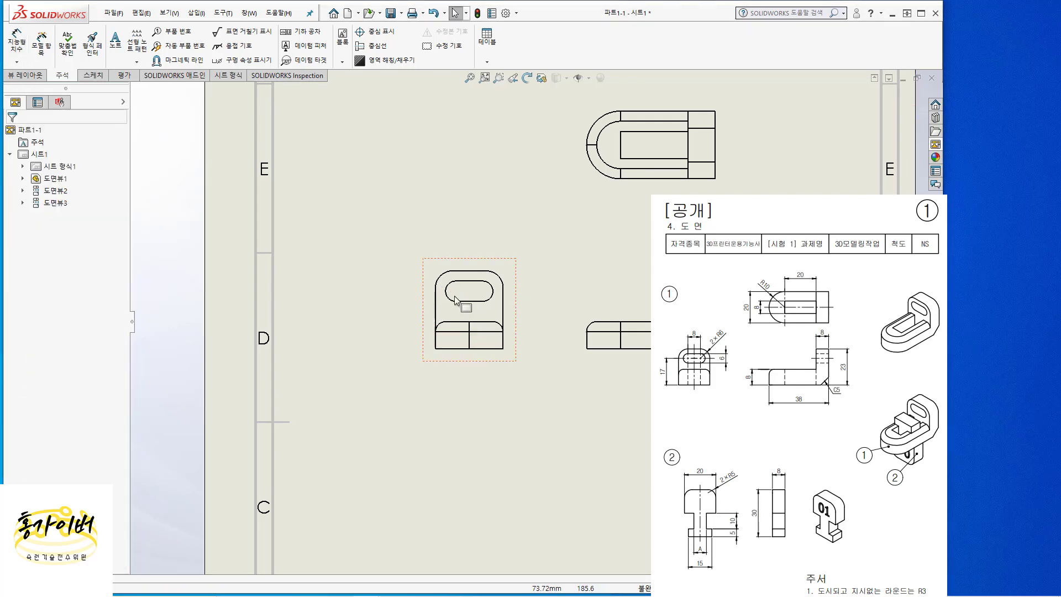
Step: Dimension the slot centre's height above the base edge in the end view and set the dimension's precision to none (없음)
{"action": "left_click", "coordinate": [448, 291]}
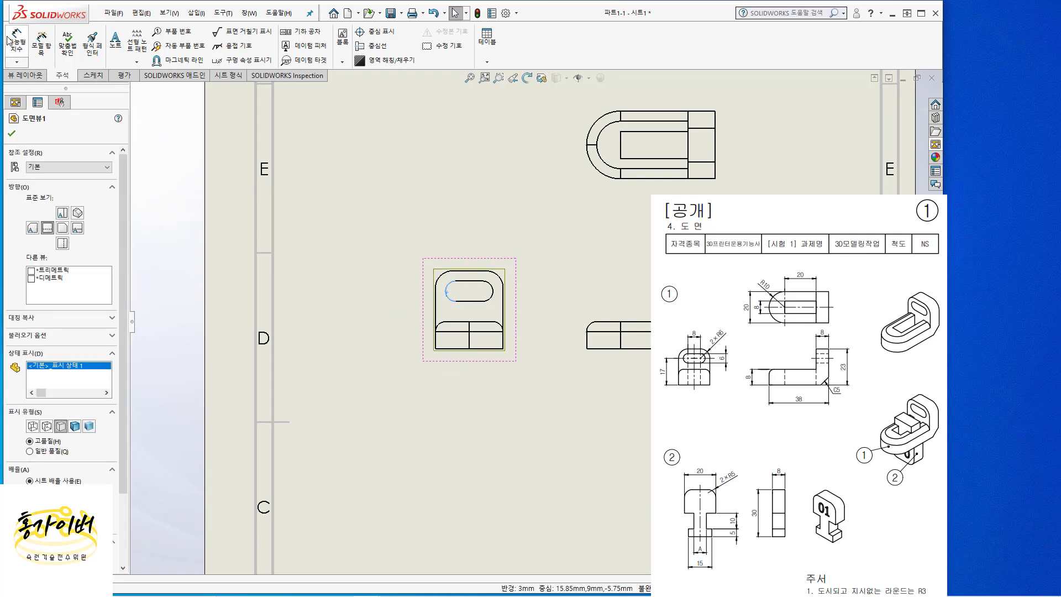
{"action": "left_click", "coordinate": [10, 40]}
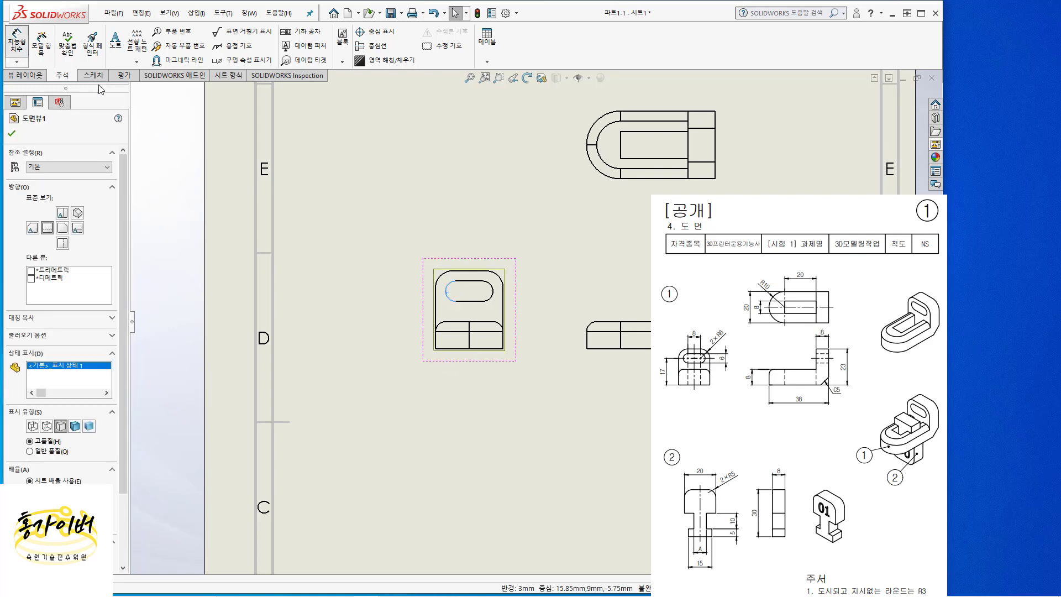
{"action": "left_click", "coordinate": [448, 303]}
{"action": "left_click", "coordinate": [451, 349]}
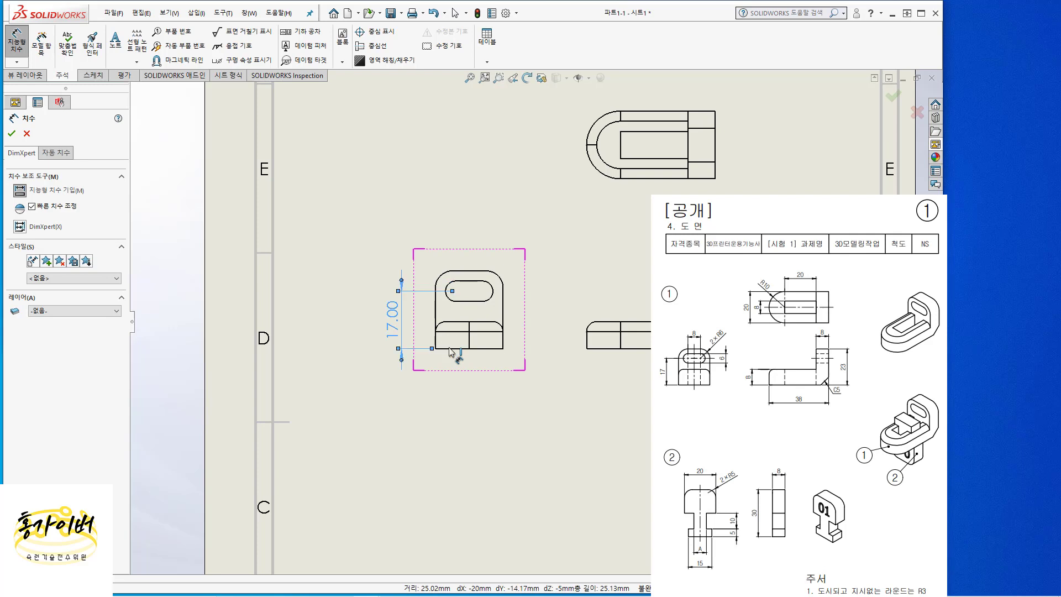
{"action": "left_click", "coordinate": [453, 351]}
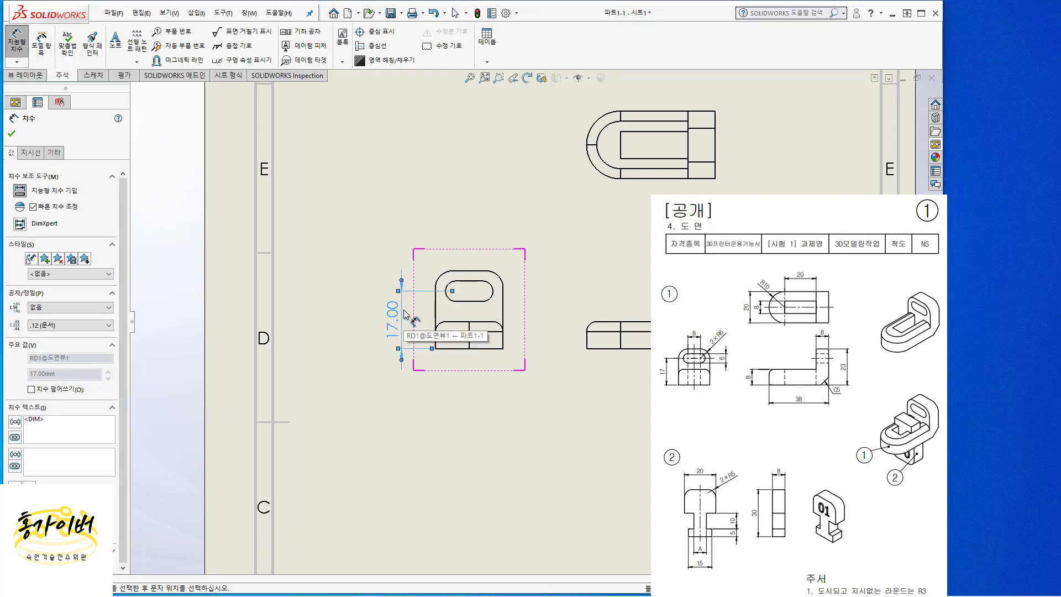
{"action": "left_click", "coordinate": [49, 325]}
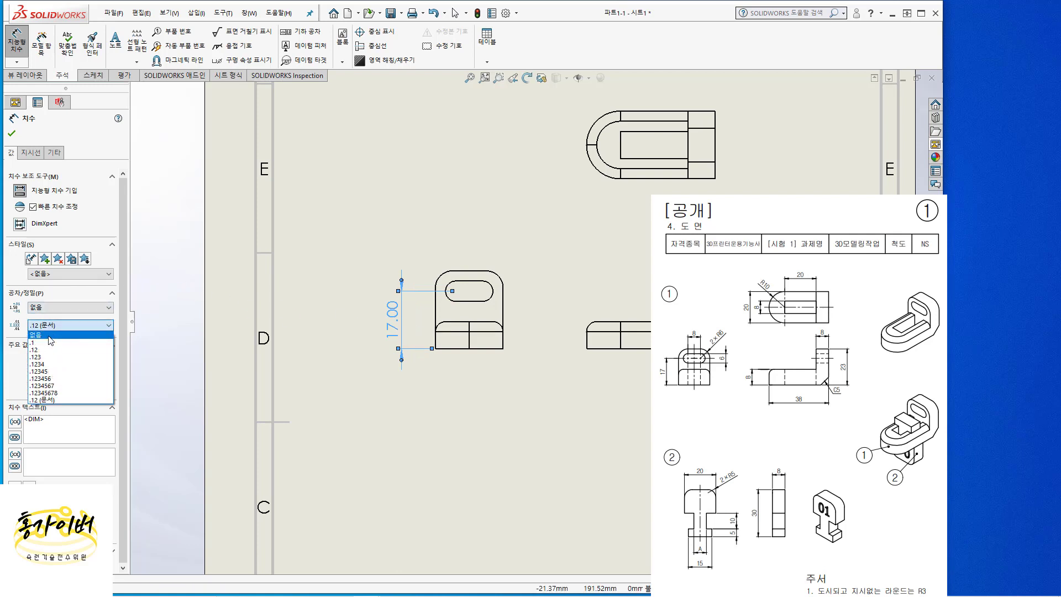
{"action": "left_click", "coordinate": [51, 334]}
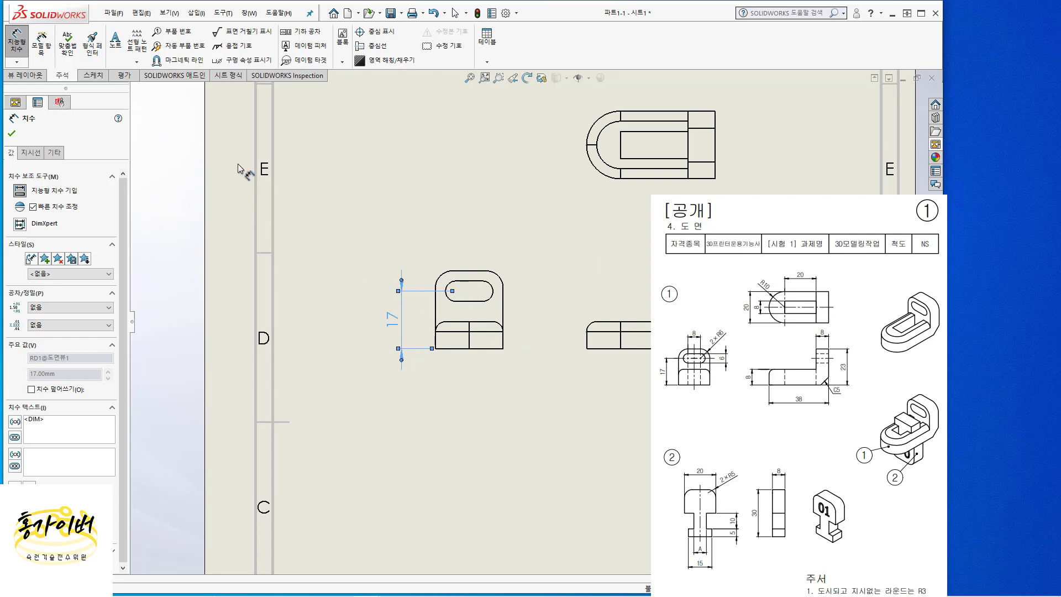
Step: Dimension the horizontal distance between the slot's two arc centres above the end view
{"action": "left_click", "coordinate": [11, 135]}
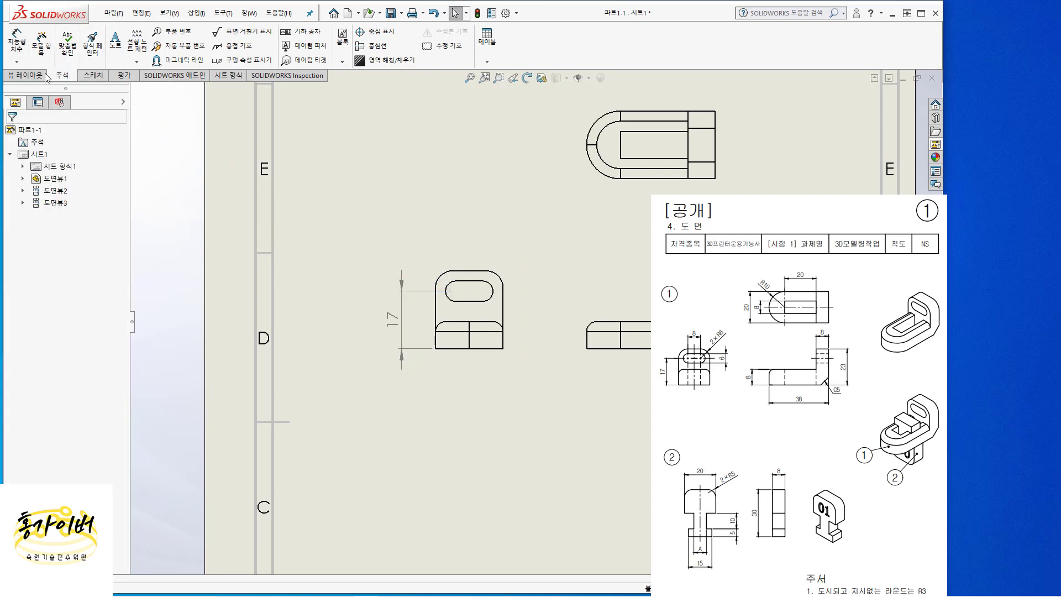
{"action": "left_click", "coordinate": [21, 51]}
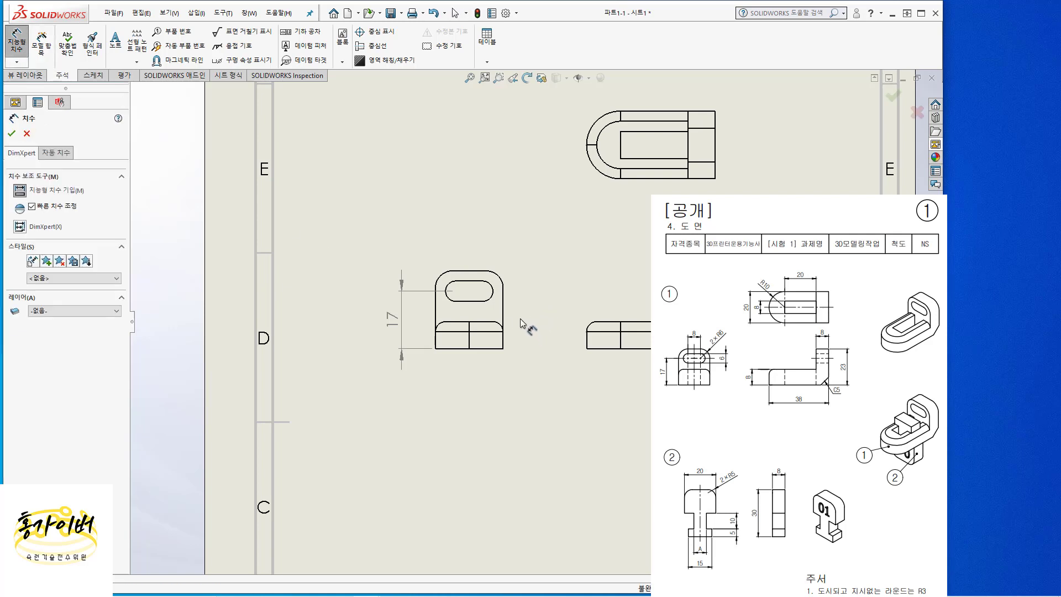
{"action": "left_click", "coordinate": [449, 297]}
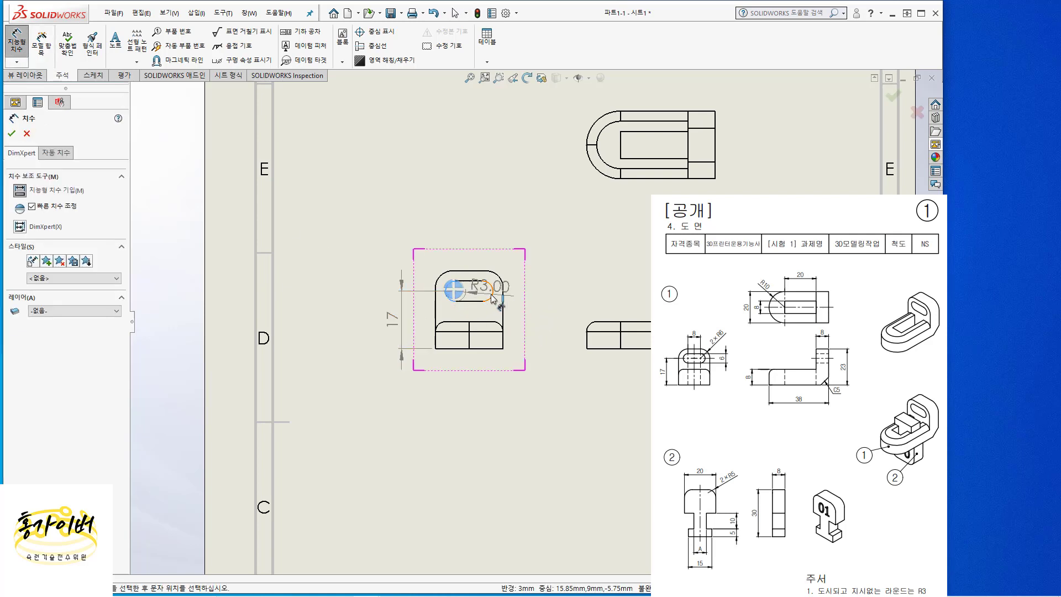
{"action": "left_click", "coordinate": [491, 297]}
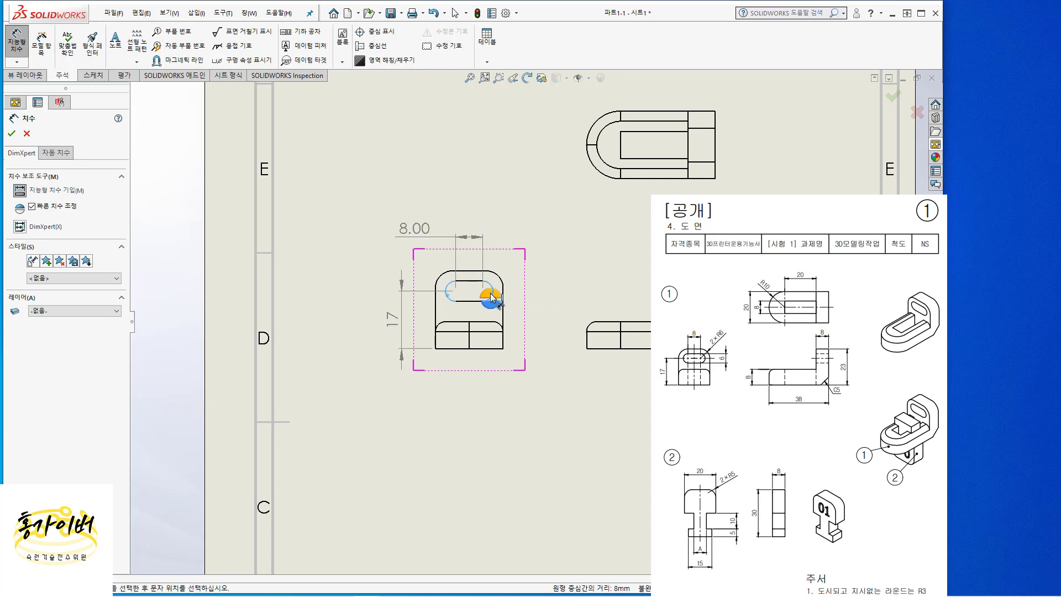
{"action": "left_click", "coordinate": [491, 299]}
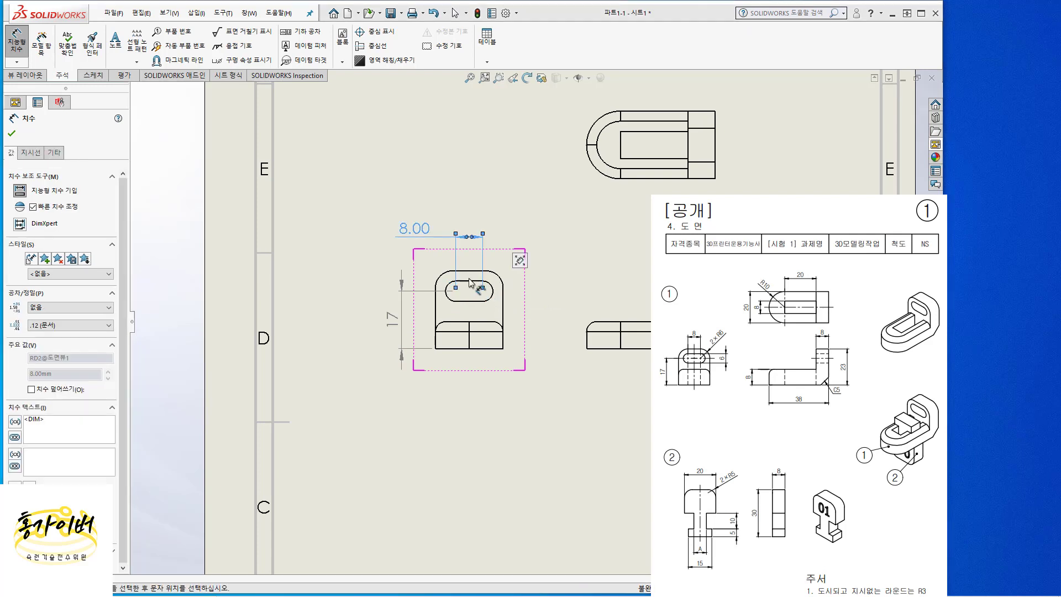
Step: Dimension the slot's height beside the end view and the radius of its rounded end
{"action": "left_click", "coordinate": [470, 285]}
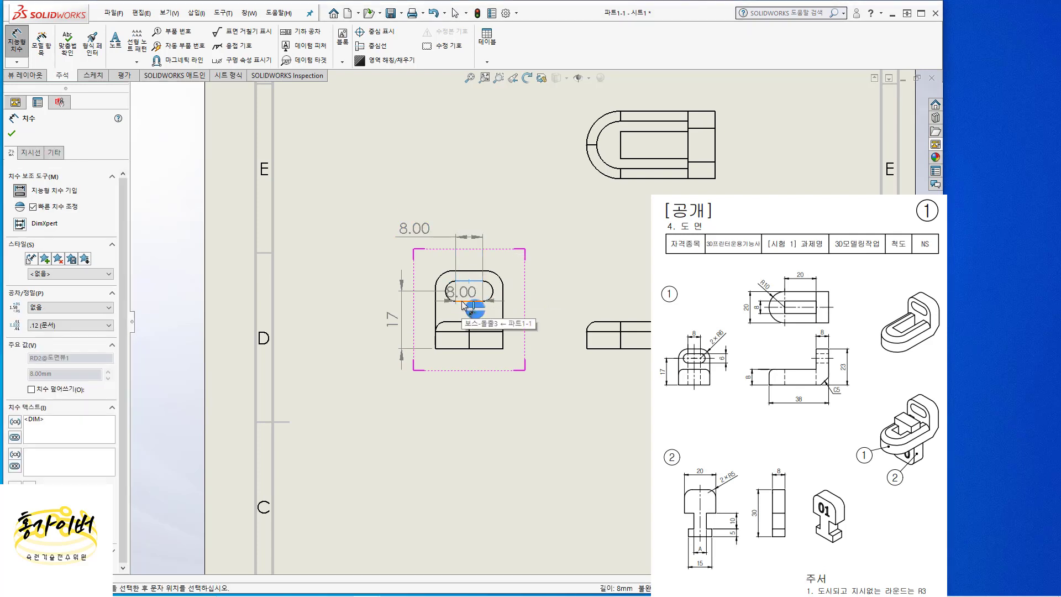
{"action": "left_click", "coordinate": [471, 302]}
{"action": "left_click", "coordinate": [536, 298]}
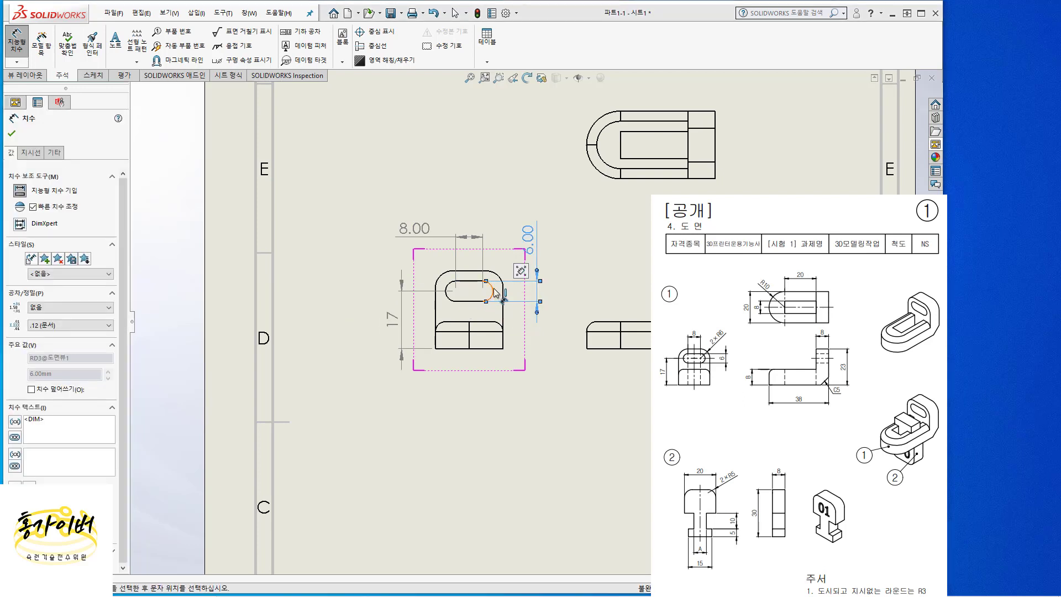
{"action": "left_click", "coordinate": [494, 293]}
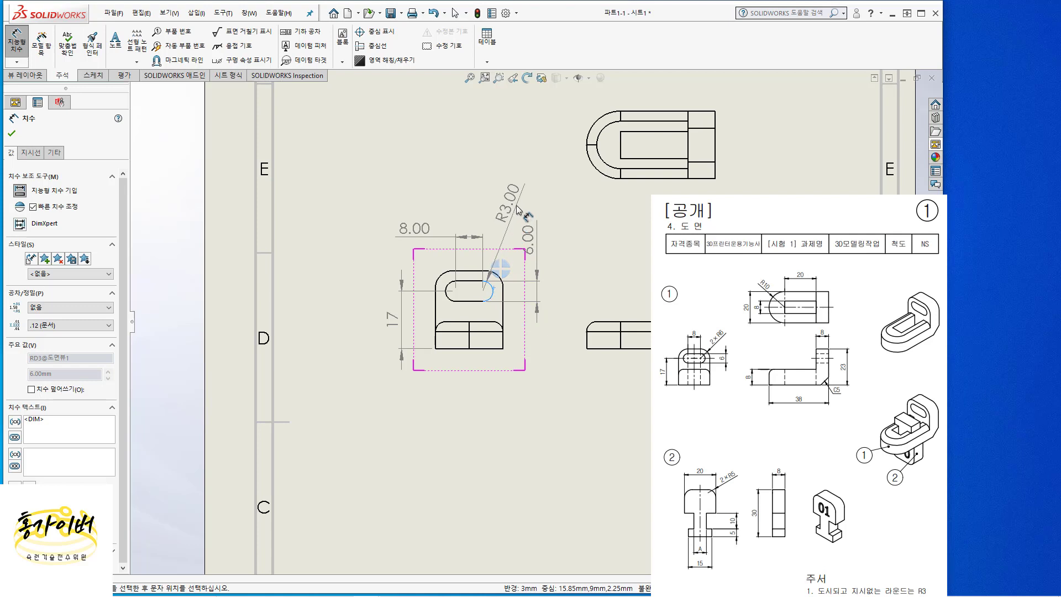
{"action": "left_click", "coordinate": [519, 210]}
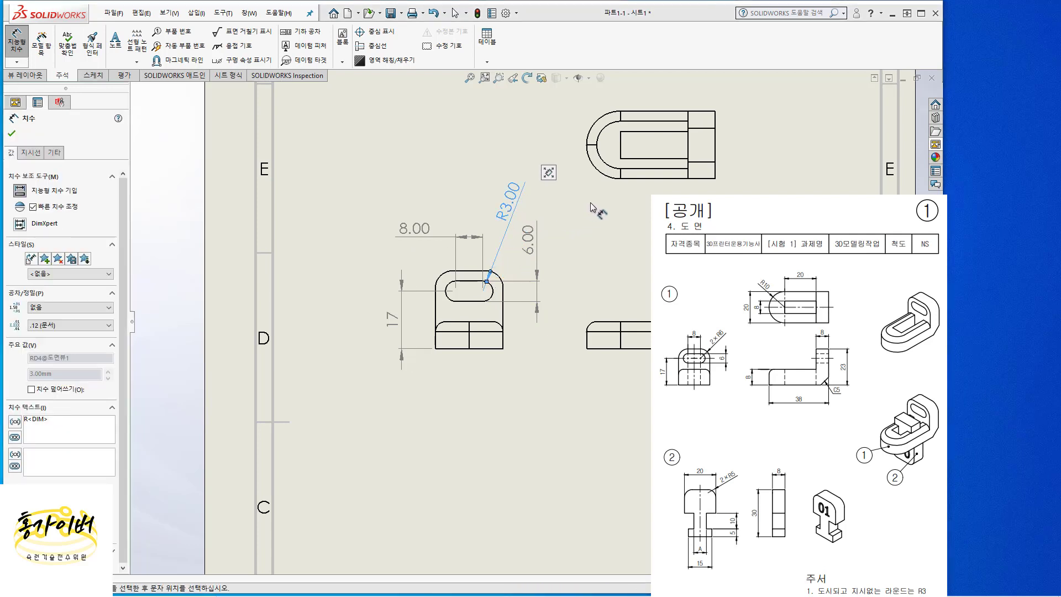
Step: In the top view, dimension the horizontal distance from the inner rectangle's end near the arc to the part's straight outer end
{"action": "scroll", "coordinate": [608, 194], "scroll_direction": "up", "scroll_amount": 3}
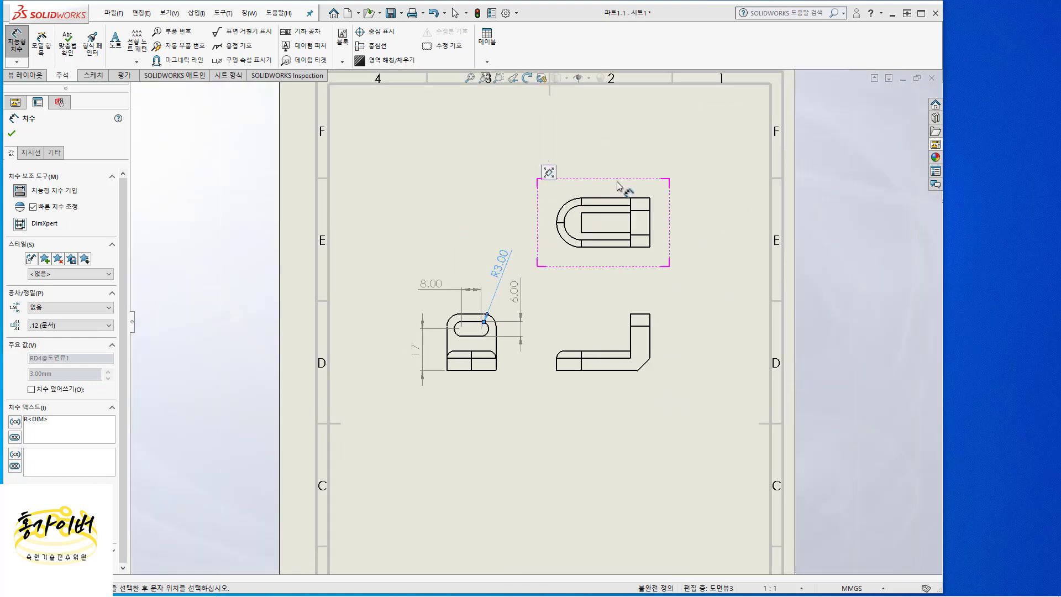
{"action": "left_click", "coordinate": [592, 232]}
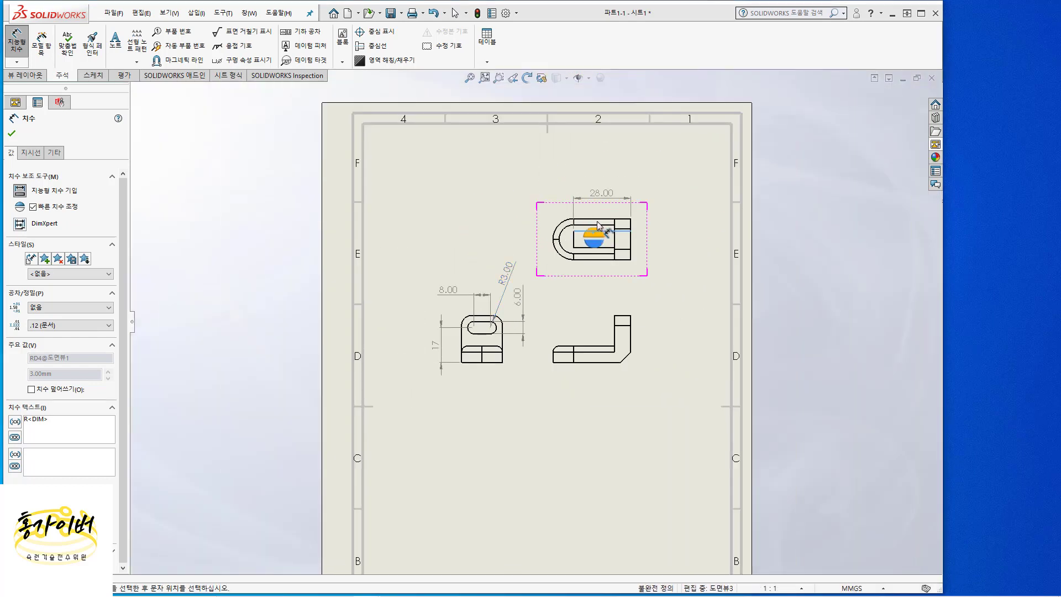
{"action": "left_click", "coordinate": [599, 193]}
{"action": "scroll", "coordinate": [586, 232], "scroll_direction": "up", "scroll_amount": 2}
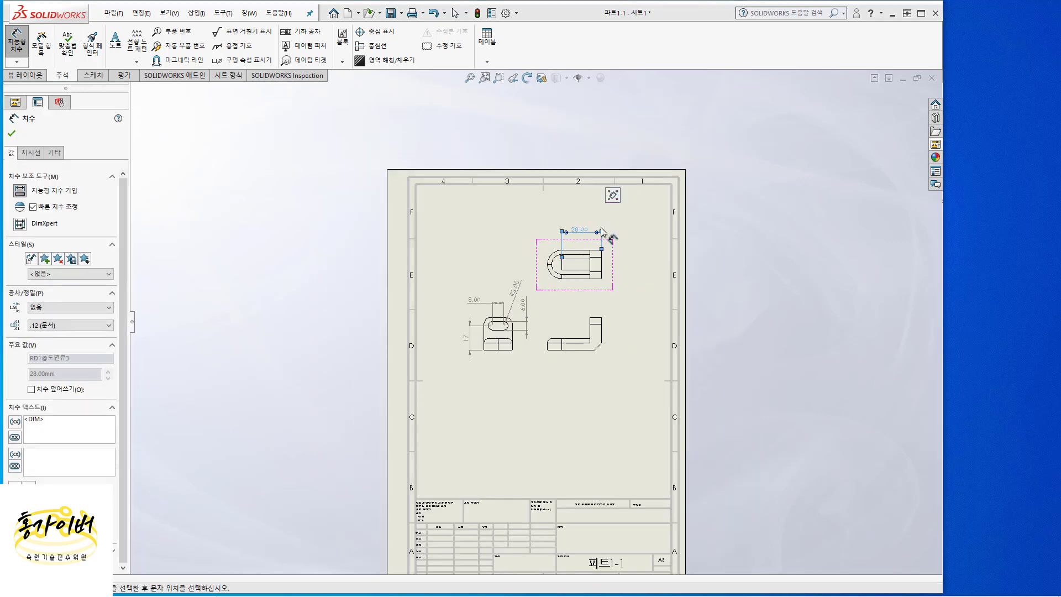
{"action": "scroll", "coordinate": [574, 275], "scroll_direction": "down", "scroll_amount": 4}
{"action": "scroll", "coordinate": [574, 275], "scroll_direction": "down", "scroll_amount": 1}
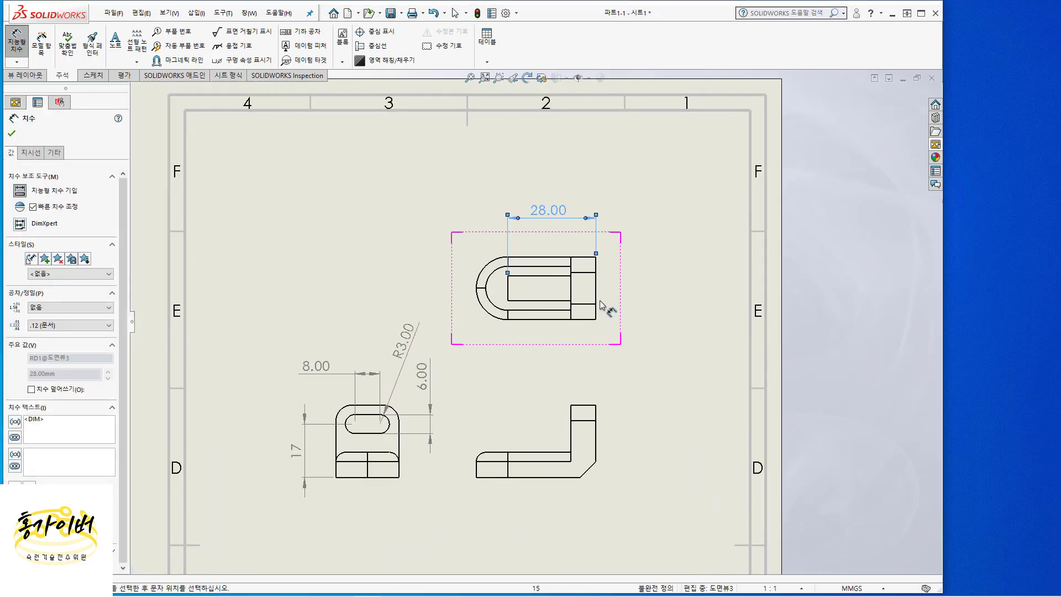
Step: Dimension the inner rectangle's length up to the upright wall, placing it above the top view
{"action": "left_click", "coordinate": [567, 289]}
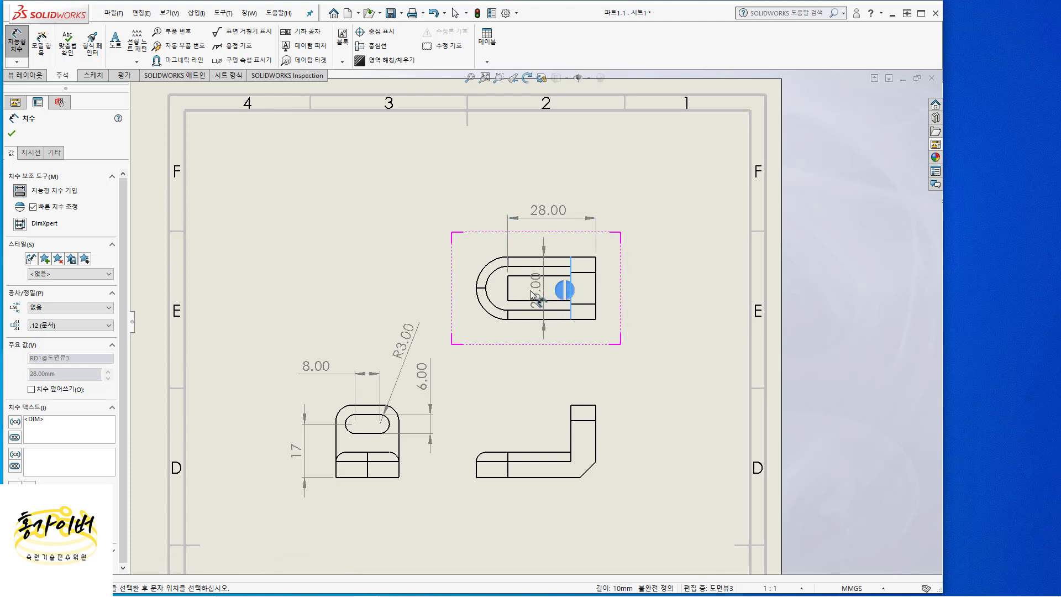
{"action": "left_click", "coordinate": [508, 291]}
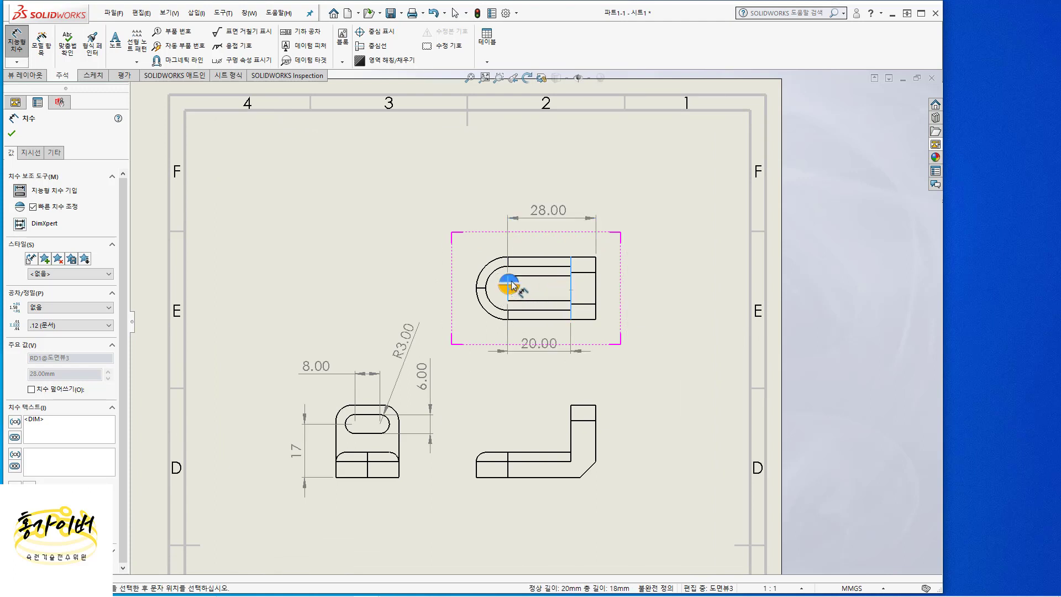
{"action": "left_click", "coordinate": [539, 218]}
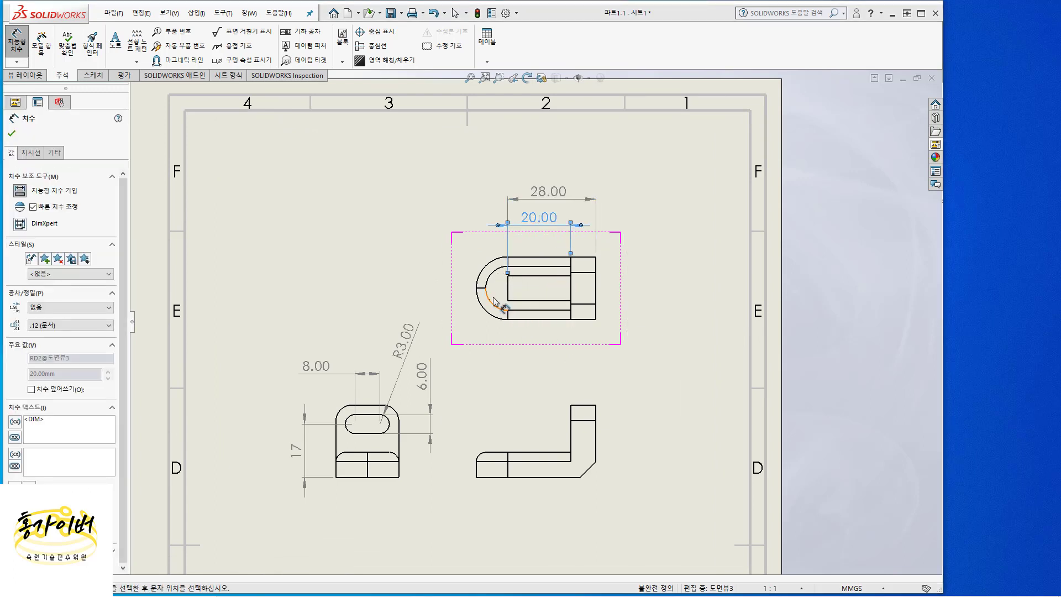
Step: Dimension the part's overall width between its two long outer edges in the top view
{"action": "left_click", "coordinate": [518, 258]}
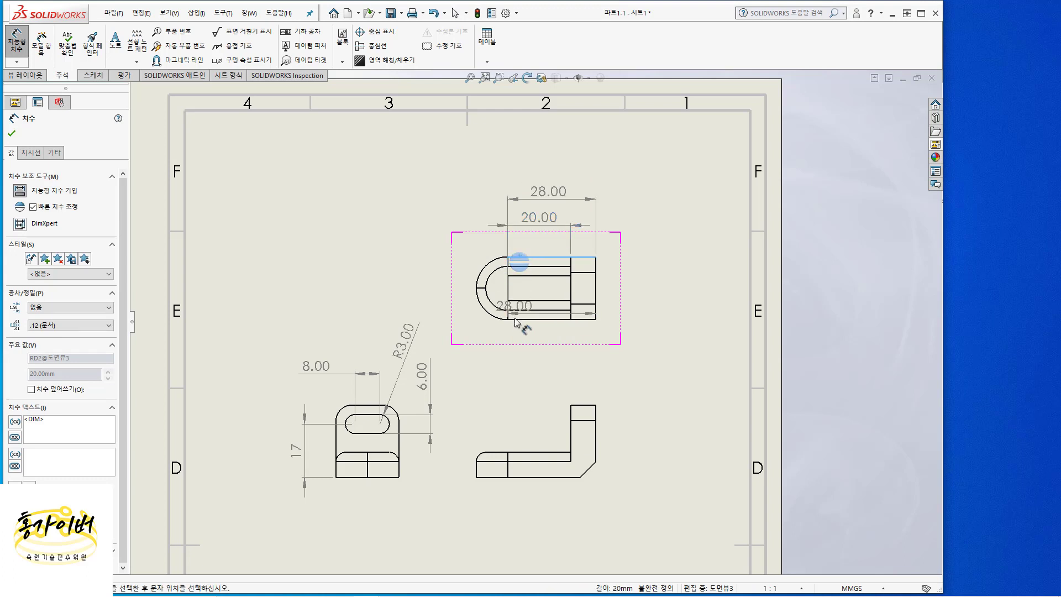
{"action": "left_click", "coordinate": [520, 321]}
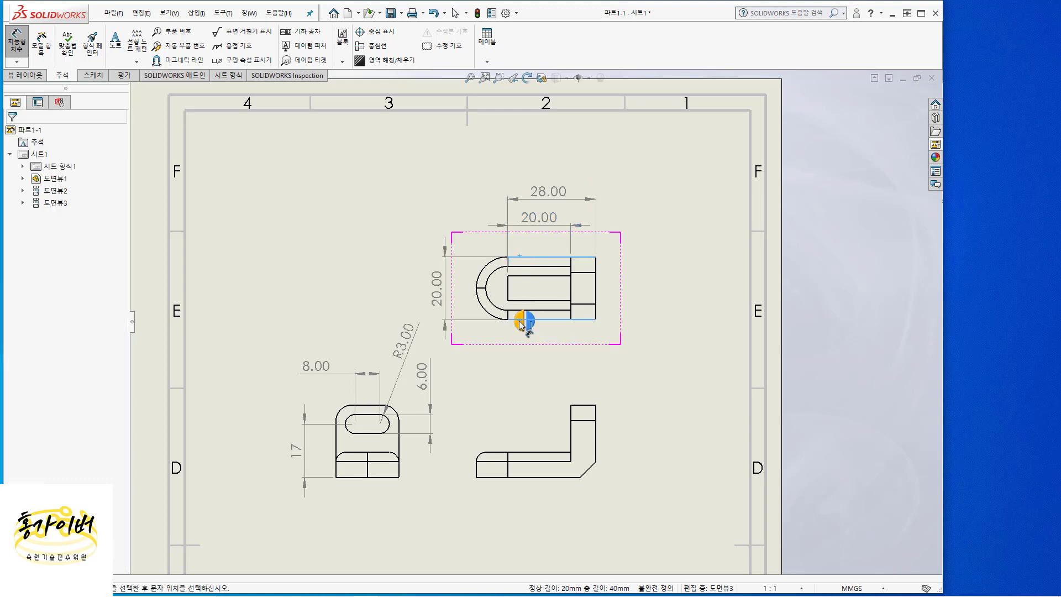
{"action": "left_click", "coordinate": [518, 323]}
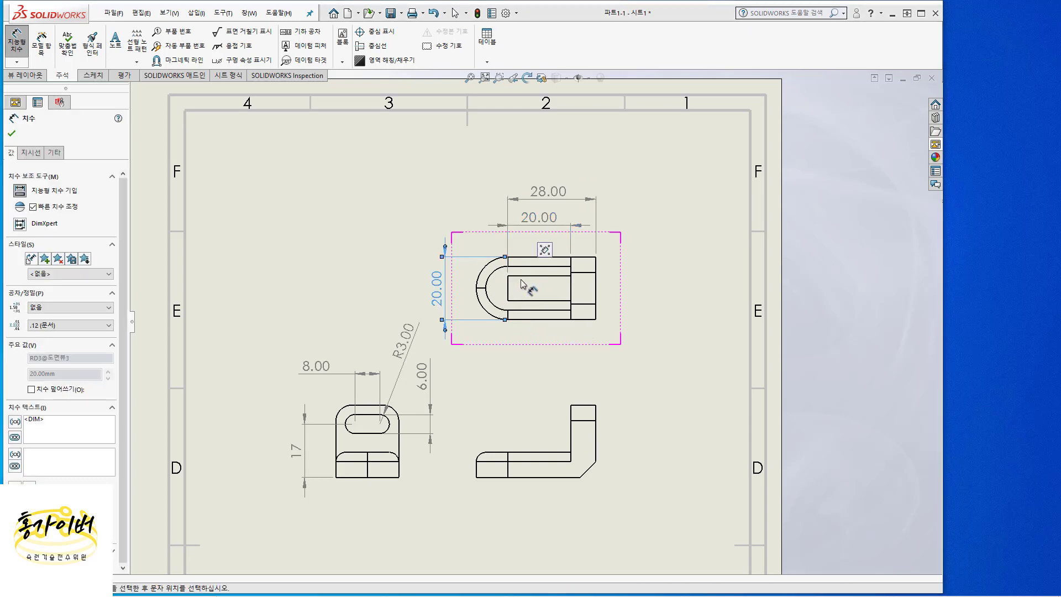
{"action": "key", "text": "Escape"}
Step: Dimension the inner rectangle's width and the radius of the large outer arc in the top view
{"action": "left_click", "coordinate": [509, 288]}
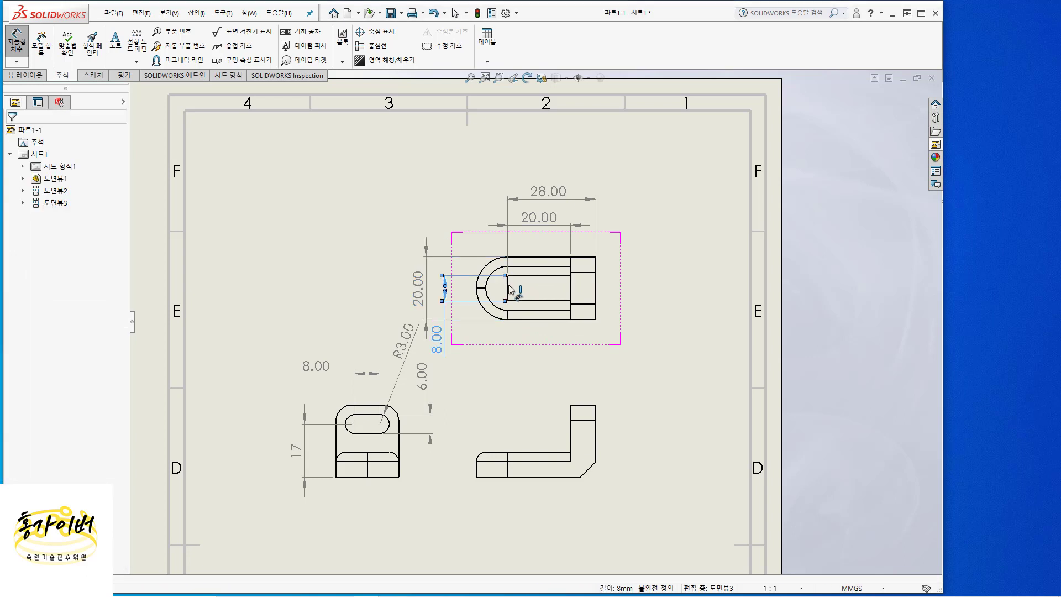
{"action": "left_click", "coordinate": [513, 292]}
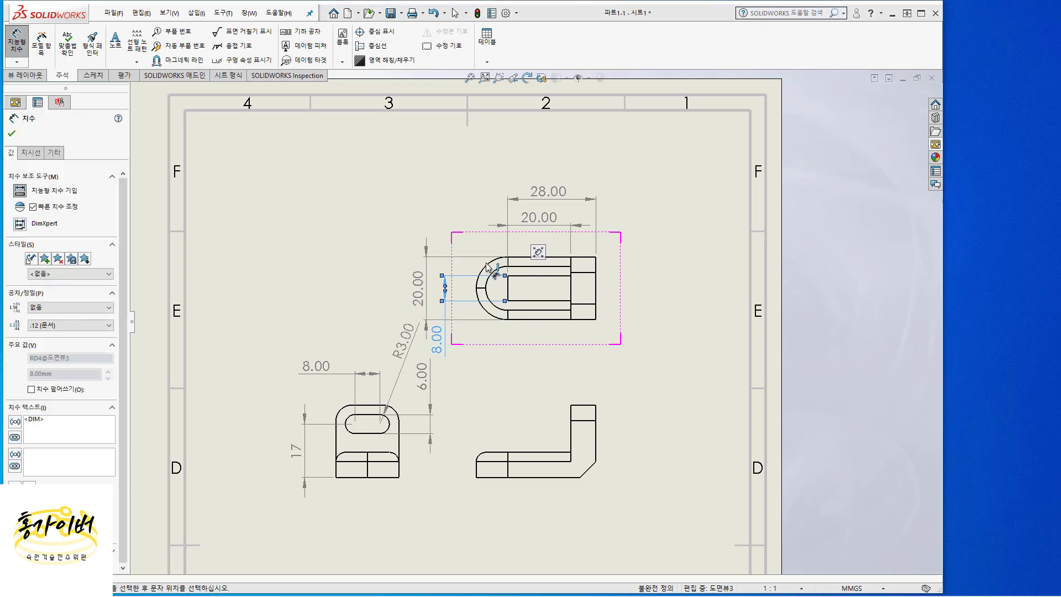
{"action": "key", "text": "Escape"}
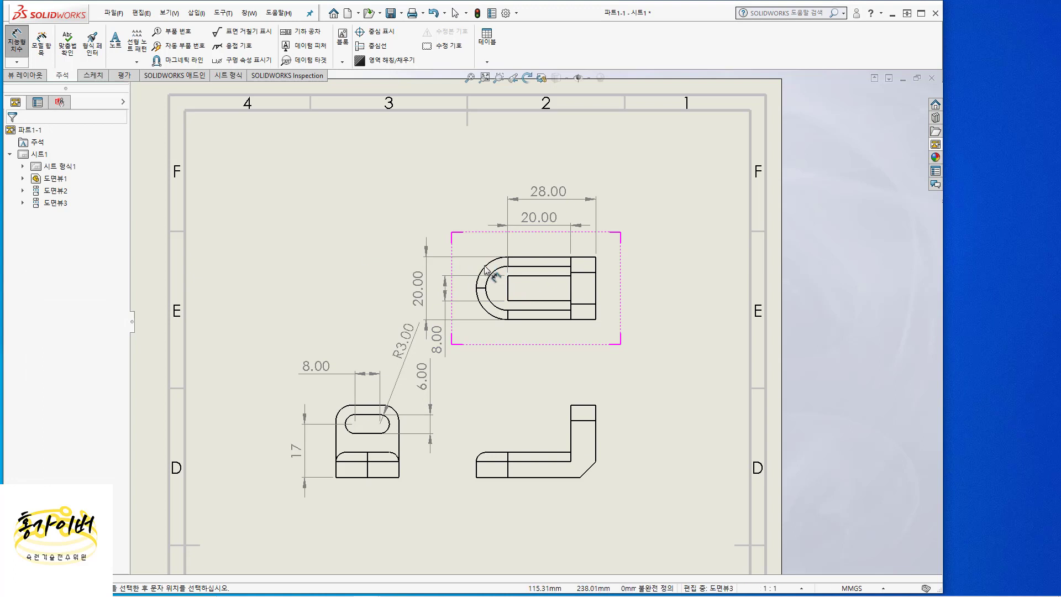
{"action": "left_click", "coordinate": [486, 269]}
{"action": "left_click", "coordinate": [442, 196]}
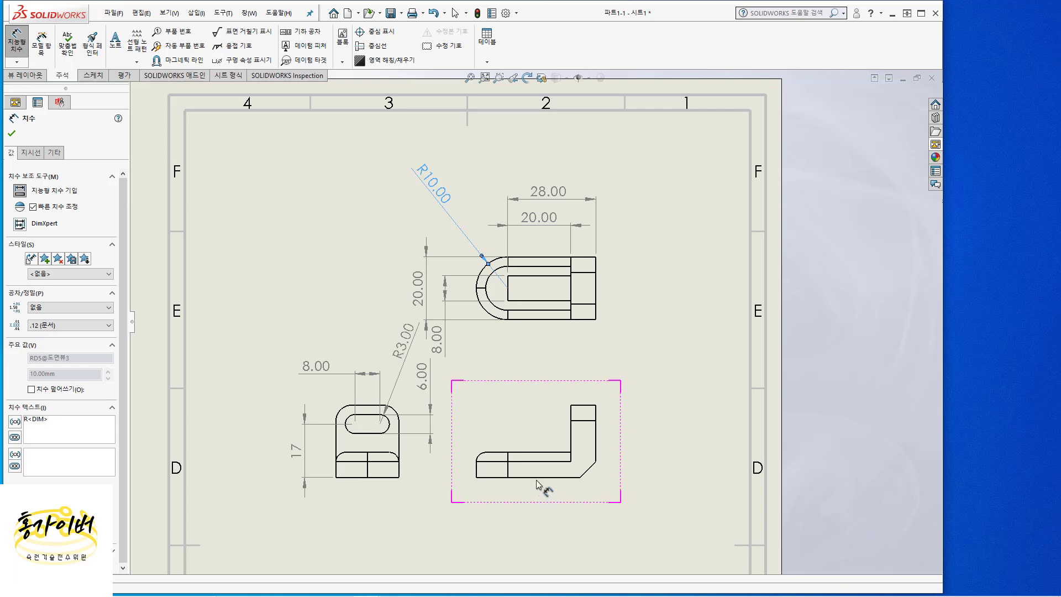
Step: Dimension the overall length and the overall height of the L-shaped side view
{"action": "left_click", "coordinate": [476, 470]}
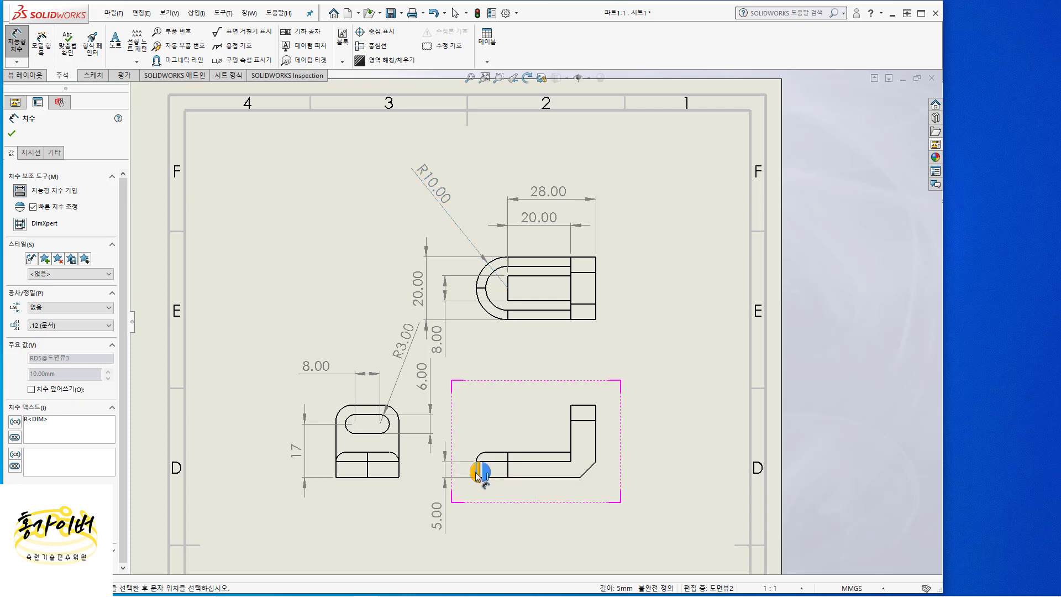
{"action": "left_click", "coordinate": [596, 446]}
{"action": "left_click", "coordinate": [595, 455]}
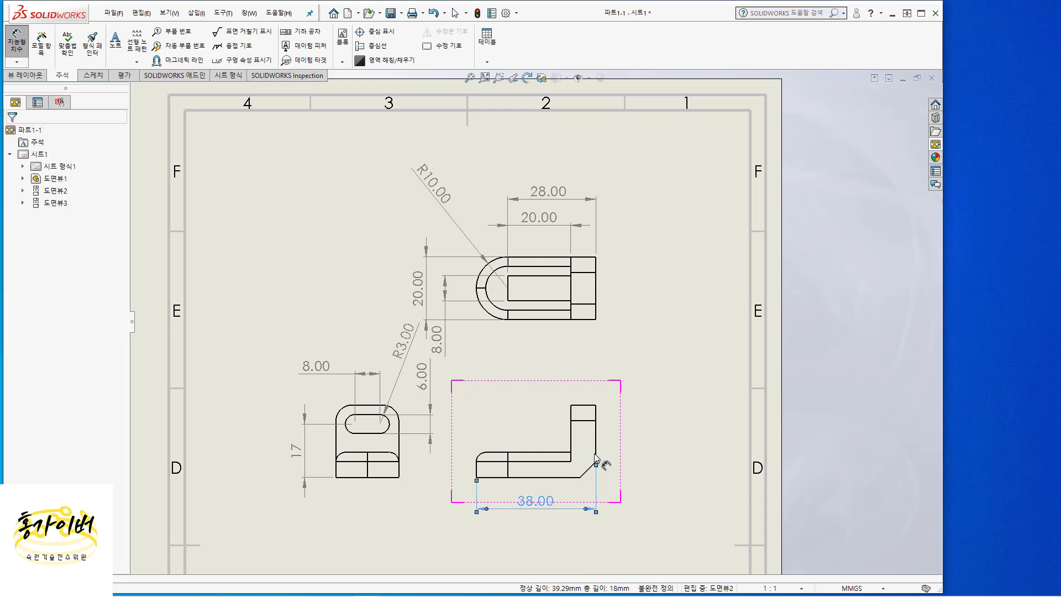
{"action": "left_click", "coordinate": [586, 409]}
{"action": "left_click", "coordinate": [564, 478]}
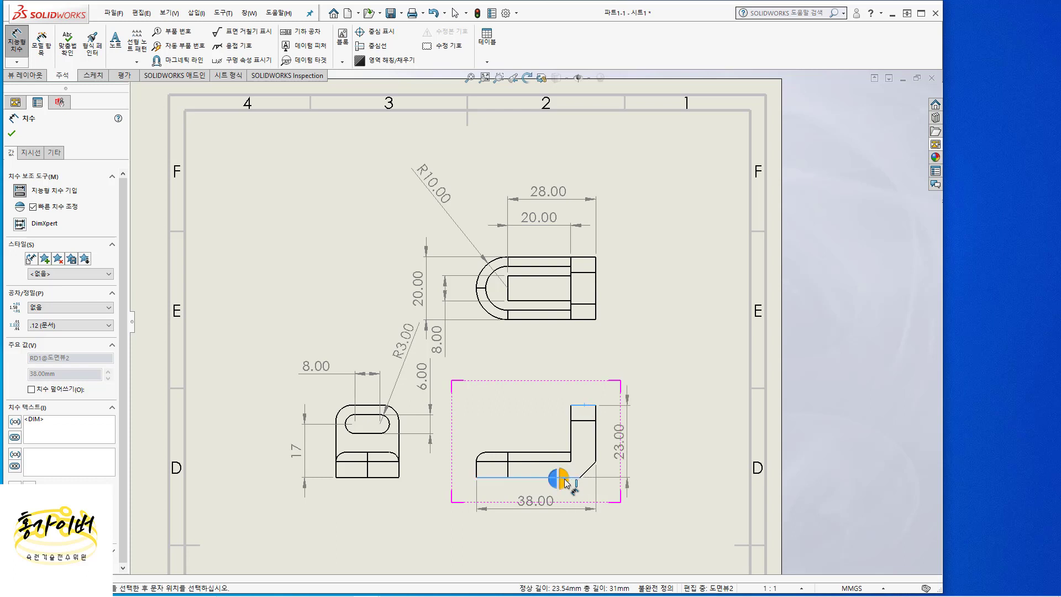
{"action": "left_click", "coordinate": [565, 480]}
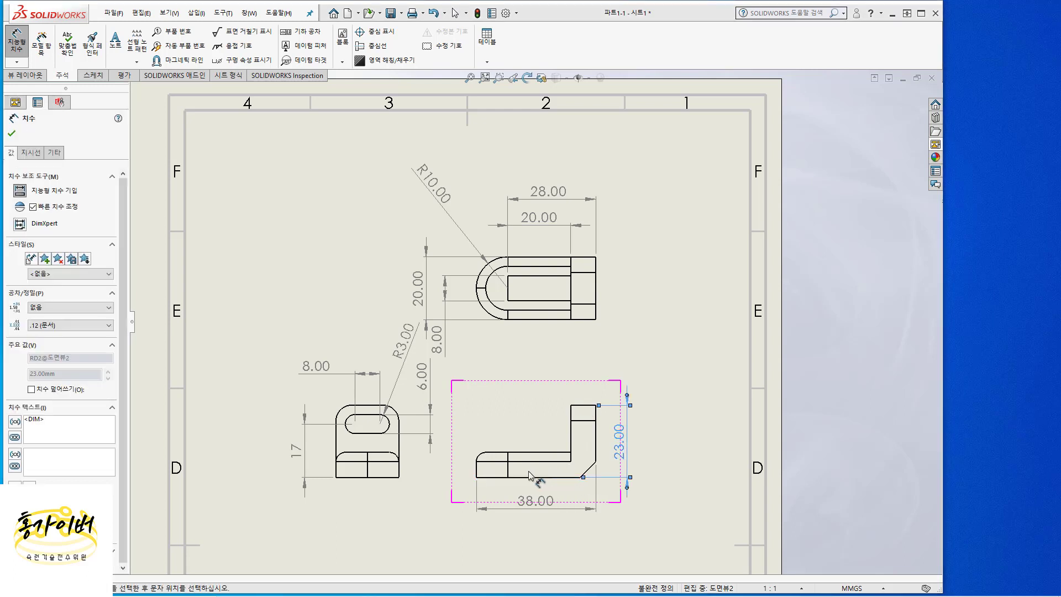
Step: Dimension the base's thickness at the rounded end of the L-shaped side view
{"action": "left_click", "coordinate": [498, 451]}
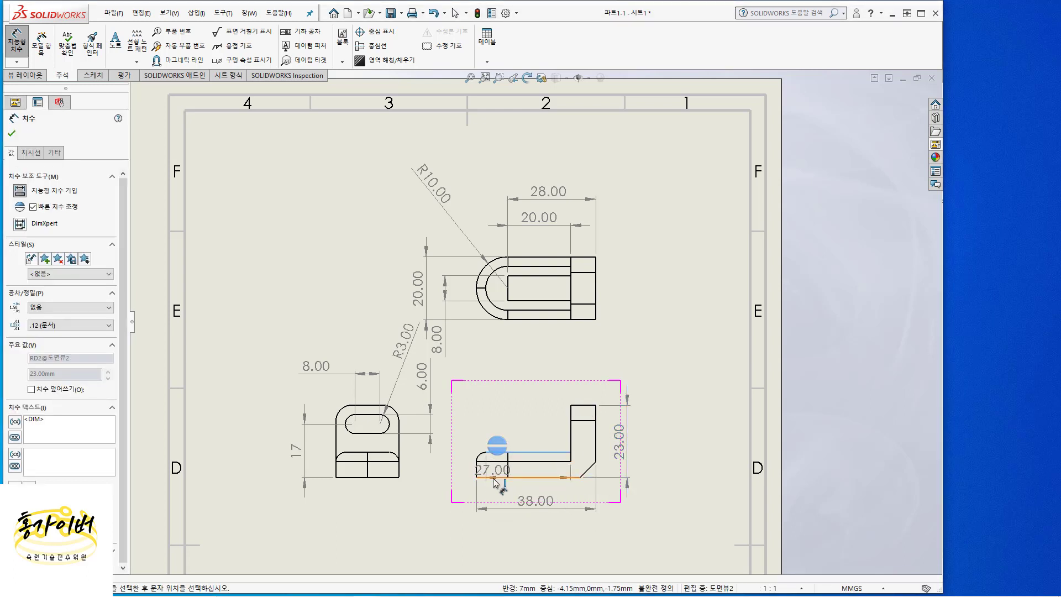
{"action": "left_click", "coordinate": [496, 478]}
{"action": "left_click", "coordinate": [496, 481]}
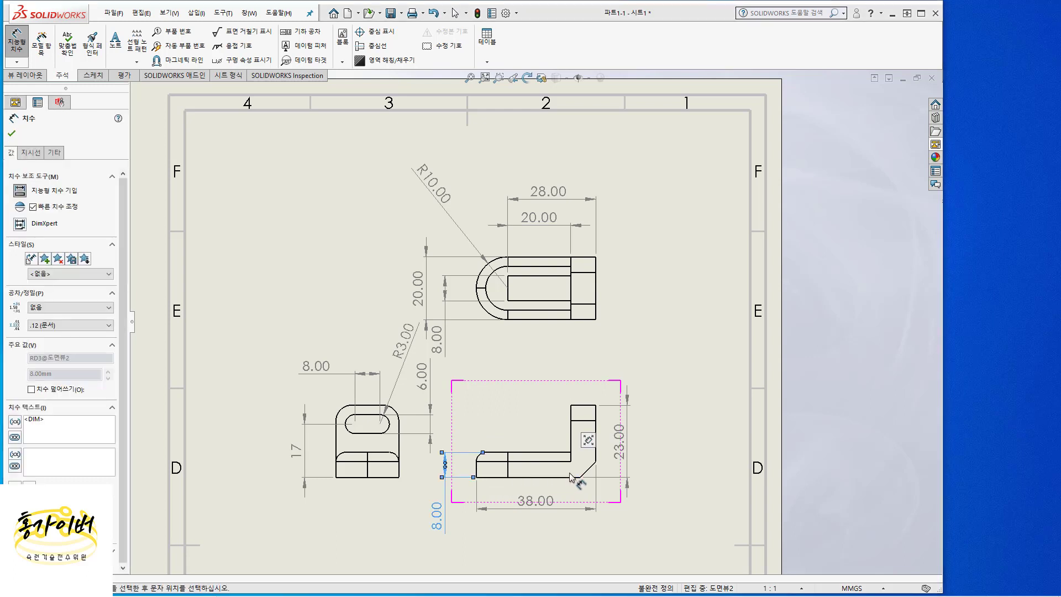
Step: Select all dimensions in the three views together and set their precision to none (없음)
{"action": "scroll", "coordinate": [530, 382], "scroll_direction": "up", "scroll_amount": 1}
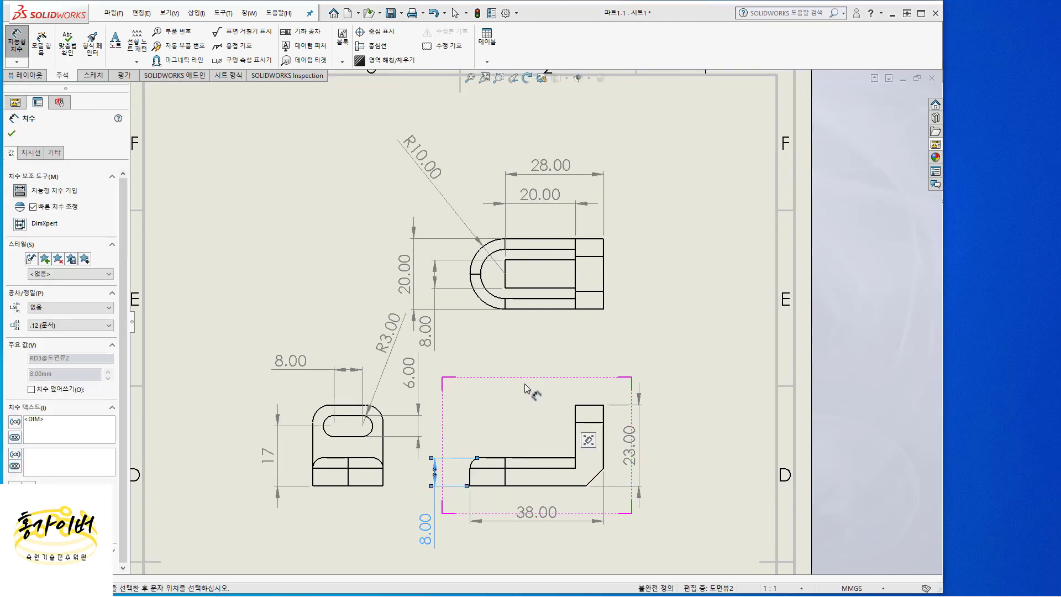
{"action": "scroll", "coordinate": [453, 426], "scroll_direction": "up", "scroll_amount": 2}
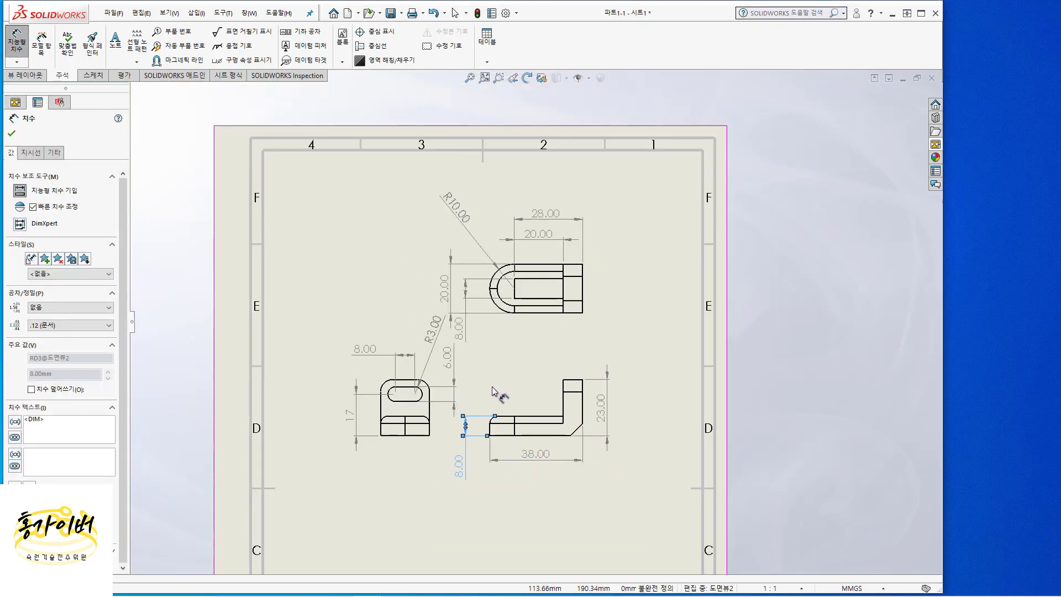
{"action": "key", "text": "Escape"}
{"action": "left_click_drag", "start_coordinate": [653, 501], "coordinate": [277, 167]}
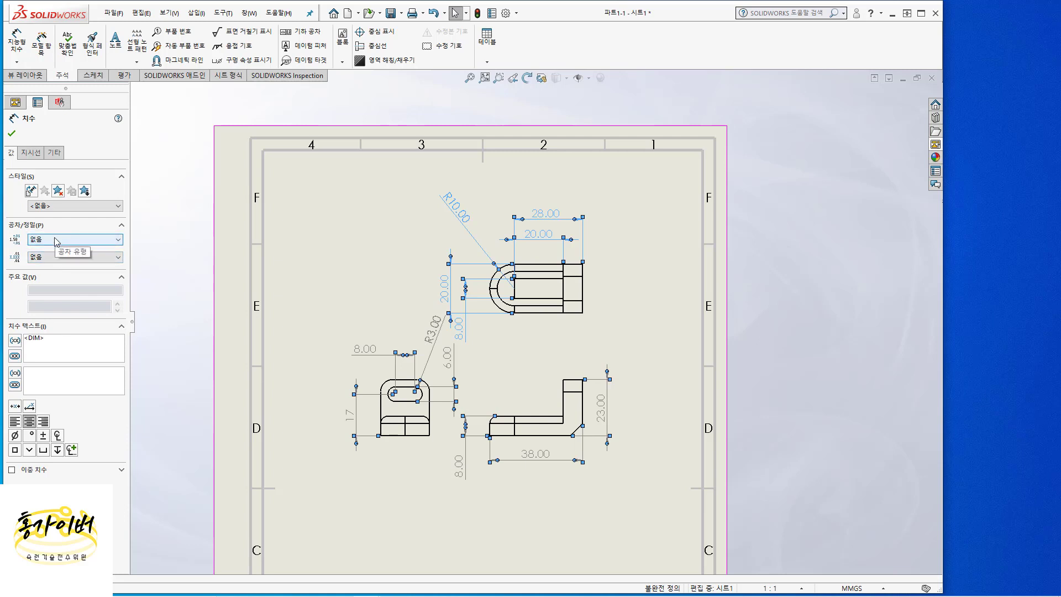
{"action": "left_click", "coordinate": [55, 238]}
{"action": "left_click", "coordinate": [55, 239]}
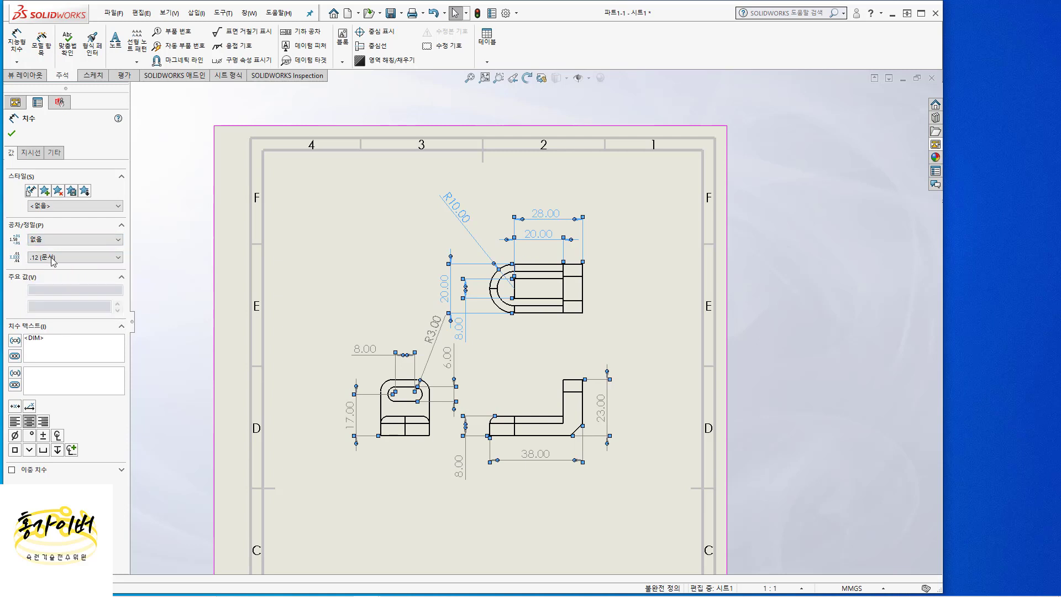
{"action": "left_click", "coordinate": [53, 259]}
{"action": "left_click", "coordinate": [55, 271]}
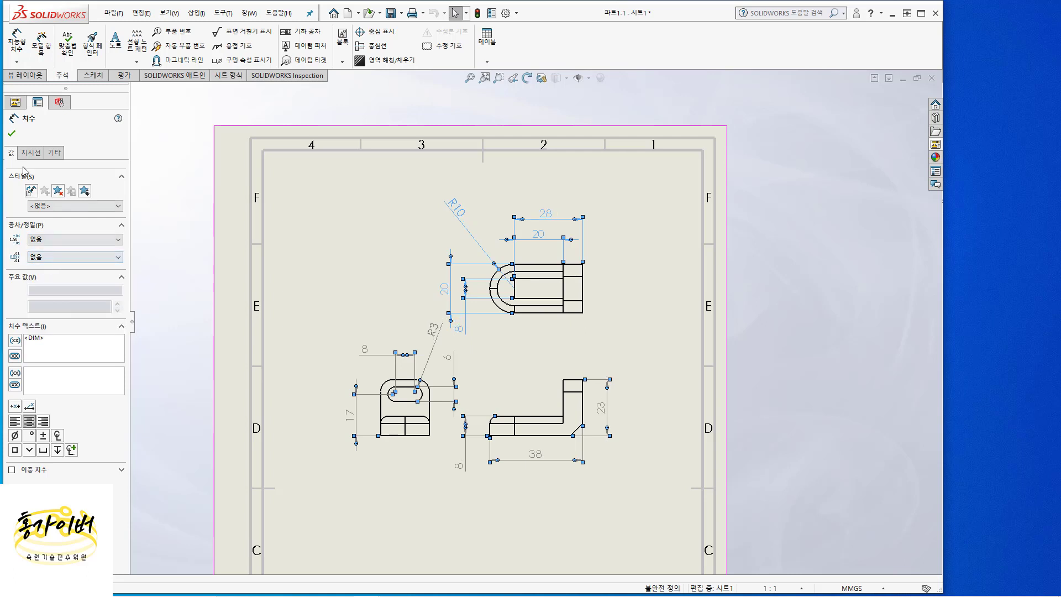
{"action": "left_click", "coordinate": [12, 133]}
{"action": "left_click", "coordinate": [724, 383]}
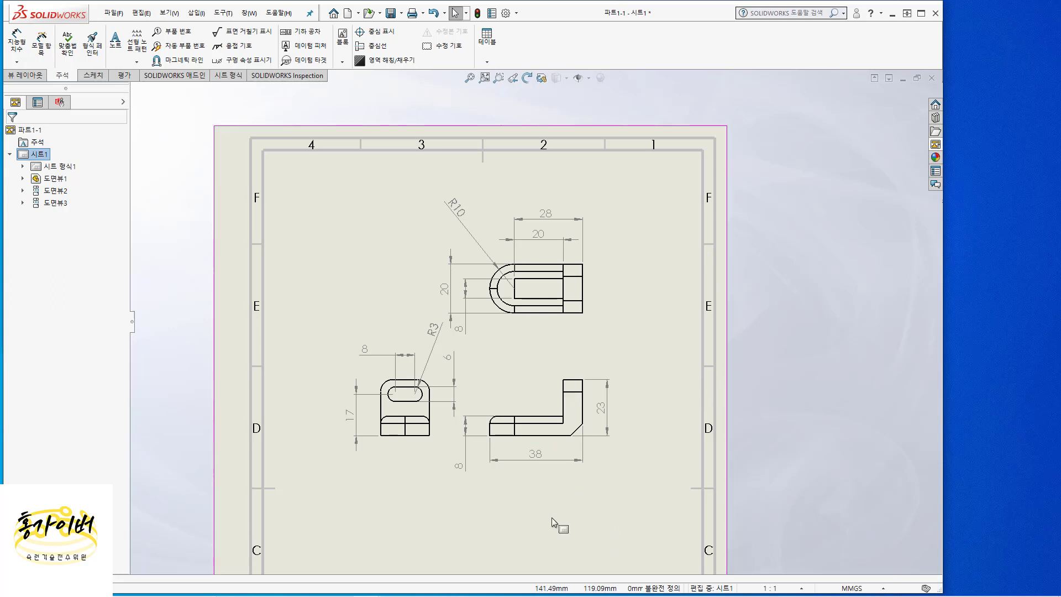
Step: Display hidden lines in the L-shaped side view and set the top view to hidden lines removed
{"action": "left_click", "coordinate": [566, 438]}
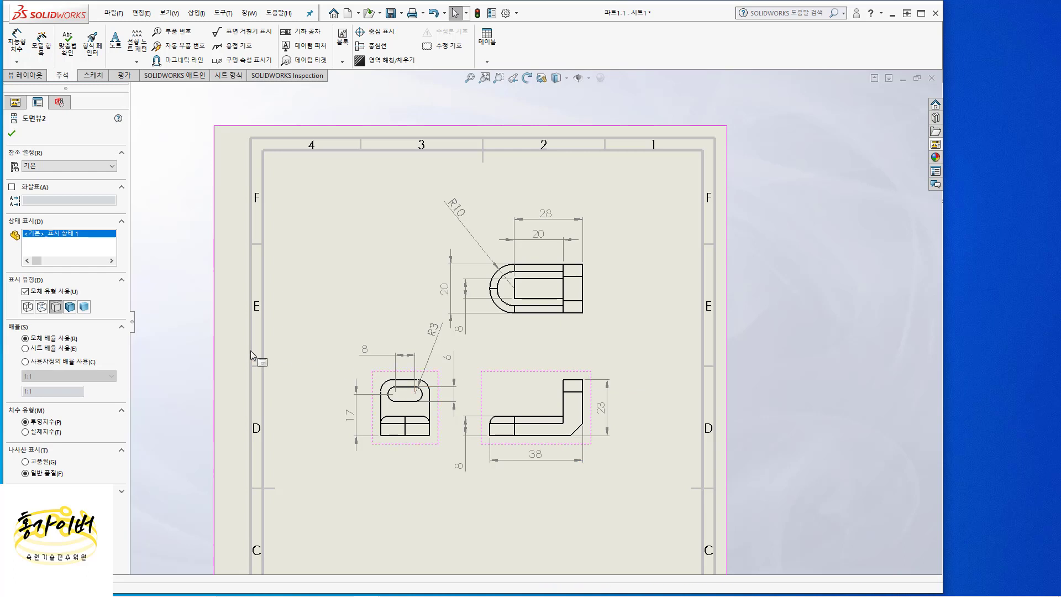
{"action": "left_click", "coordinate": [41, 308]}
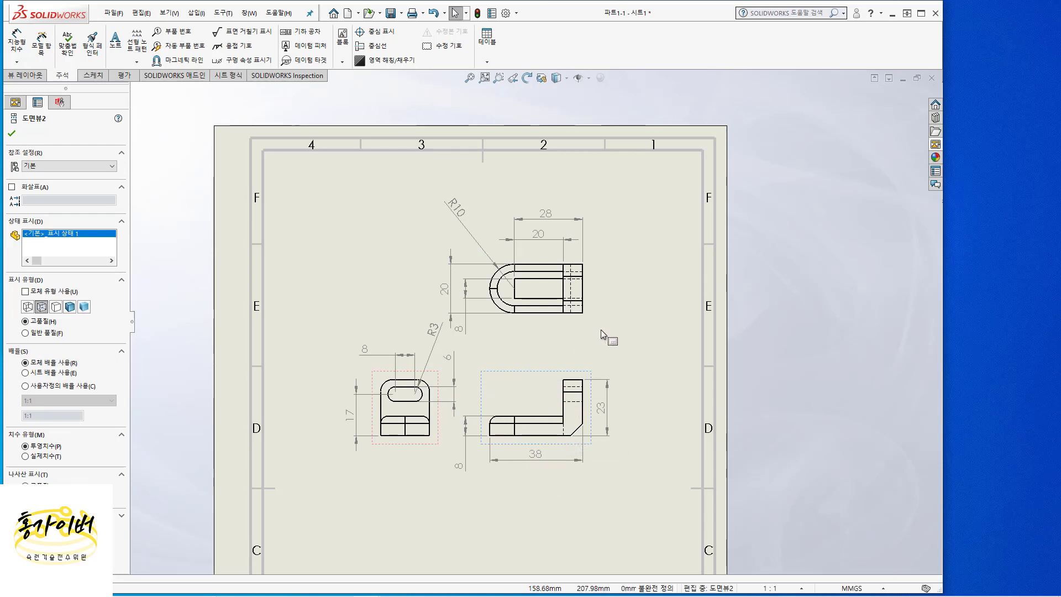
{"action": "left_click", "coordinate": [579, 329]}
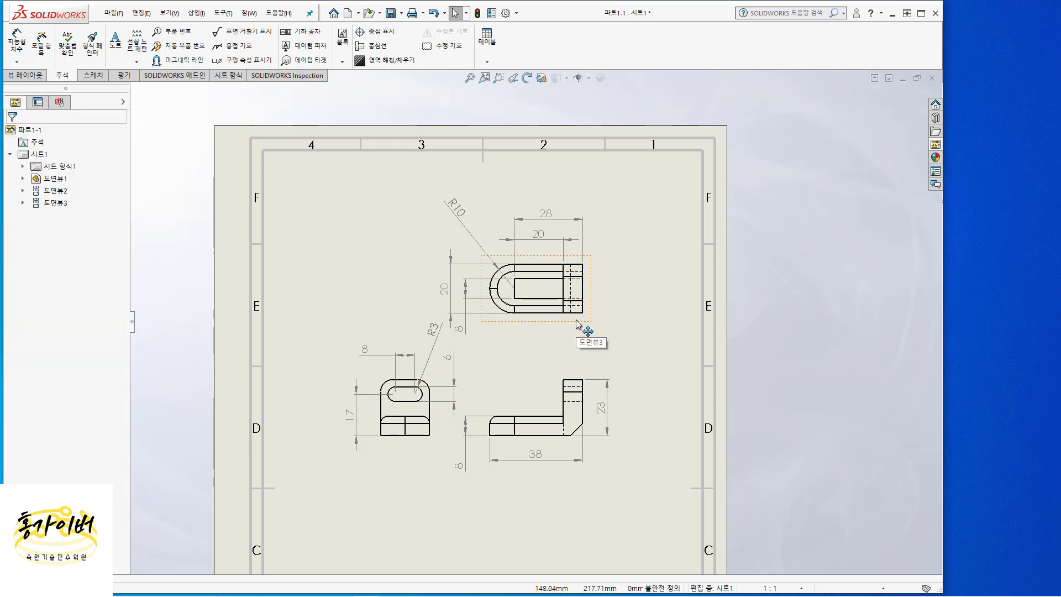
{"action": "left_click", "coordinate": [576, 320]}
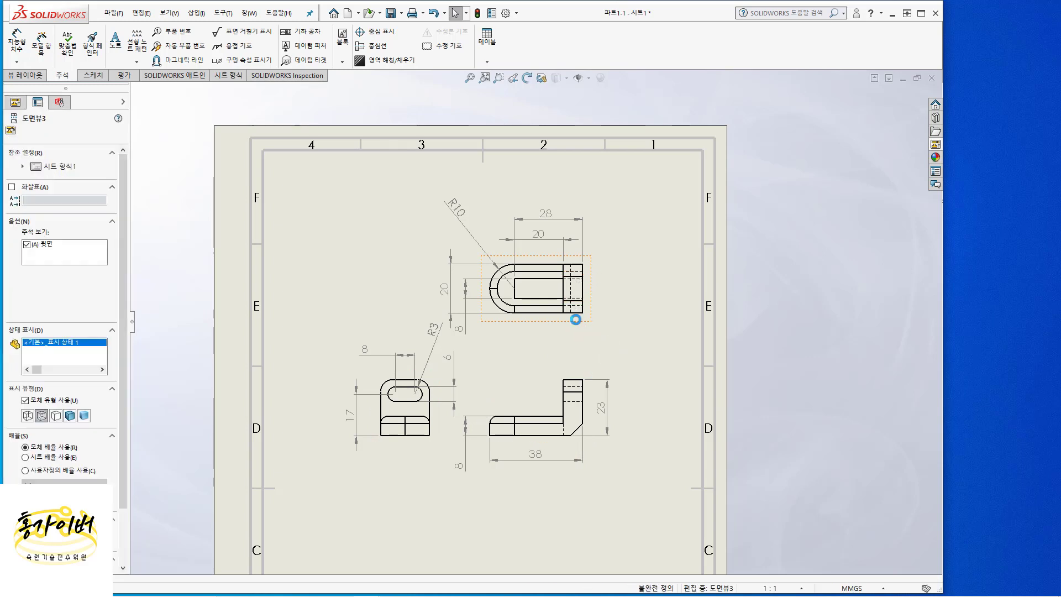
{"action": "left_click", "coordinate": [56, 417]}
{"action": "left_click", "coordinate": [515, 482]}
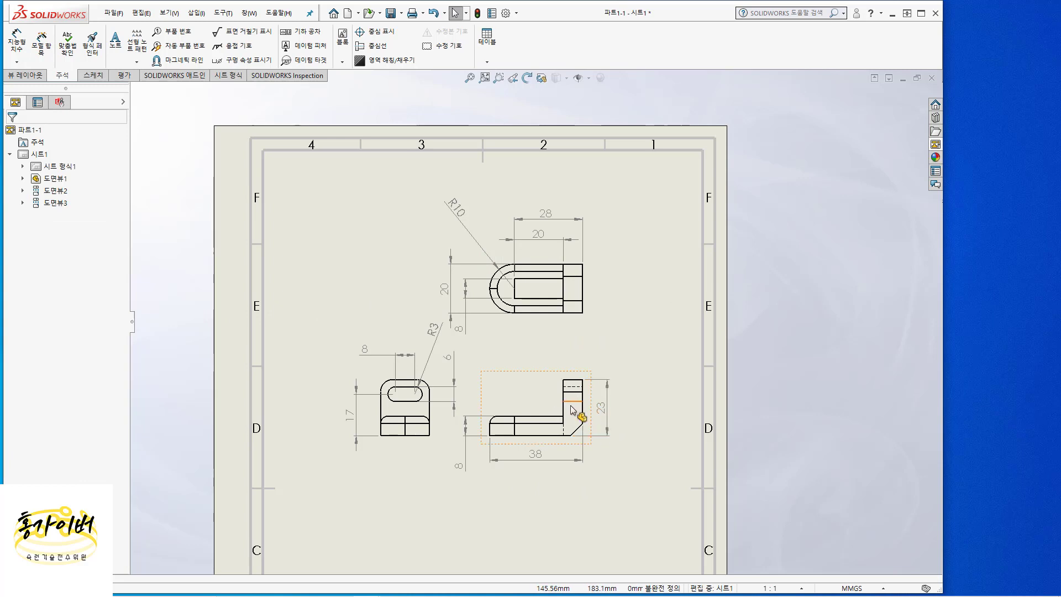
Step: Add a centerline between the slot's two hidden edges in the upright of the L-shaped side view
{"action": "scroll", "coordinate": [573, 410], "scroll_direction": "up", "scroll_amount": 2}
{"action": "scroll", "coordinate": [572, 409], "scroll_direction": "down", "scroll_amount": 5}
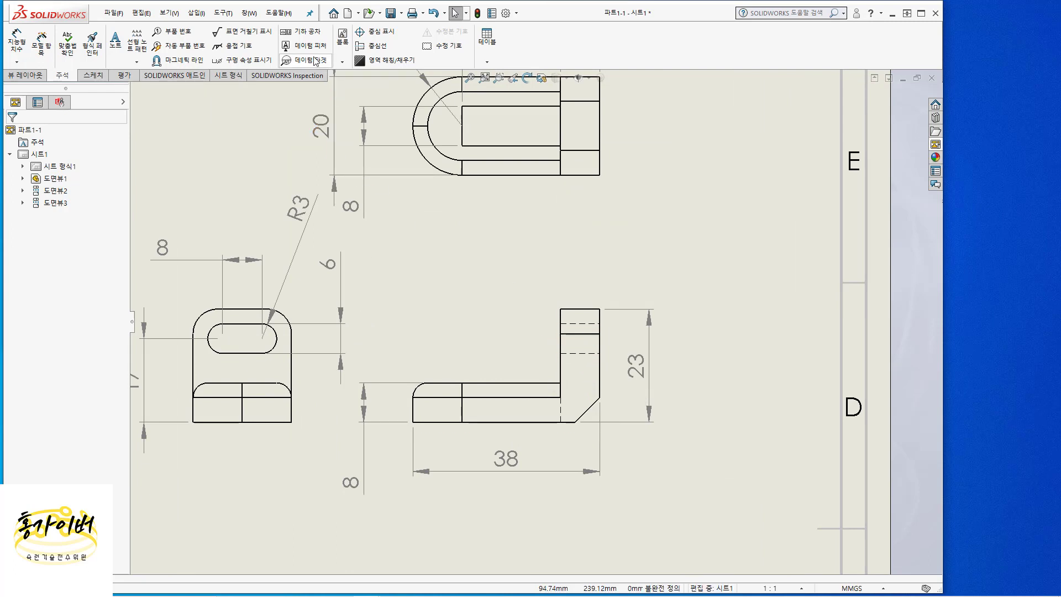
{"action": "left_click", "coordinate": [368, 48]}
{"action": "left_click", "coordinate": [581, 324]}
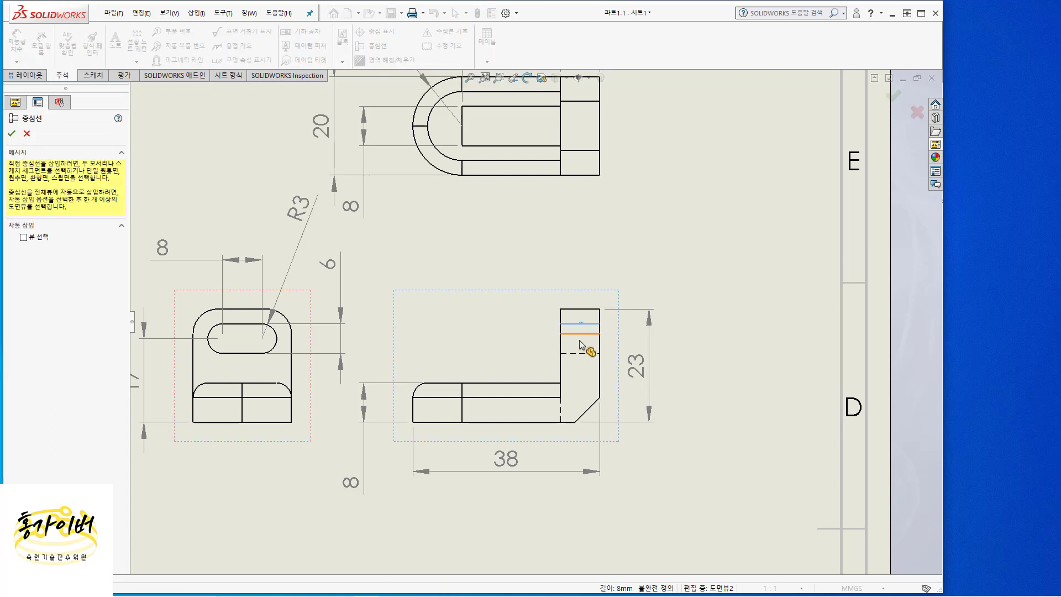
{"action": "left_click", "coordinate": [580, 354]}
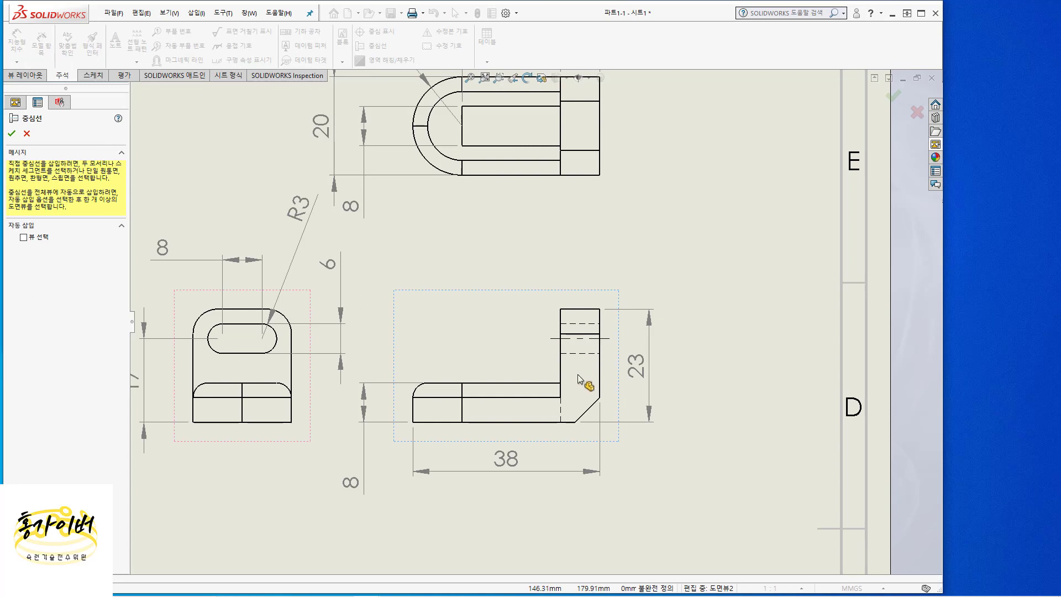
{"action": "mouse_move", "coordinate": [412, 593]}
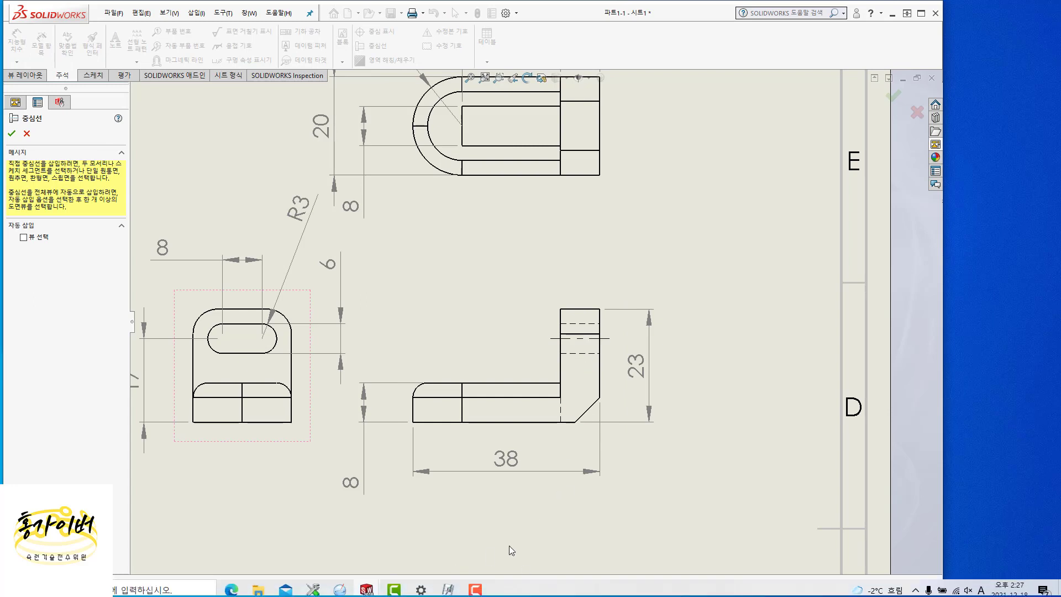
{"action": "left_click", "coordinate": [463, 411]}
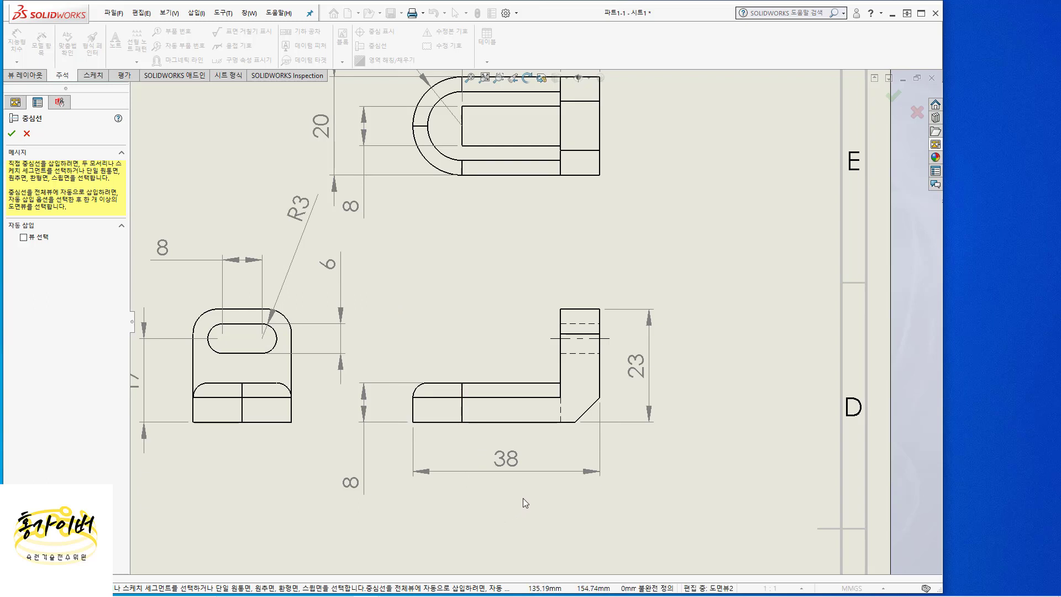
{"action": "key", "text": "f"}
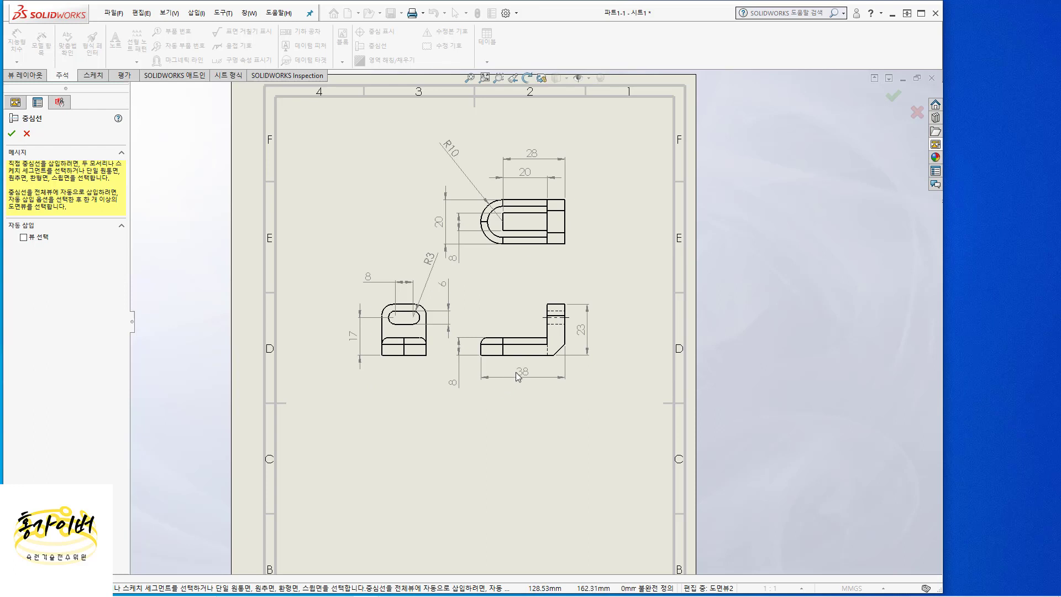
{"action": "left_click", "coordinate": [12, 134]}
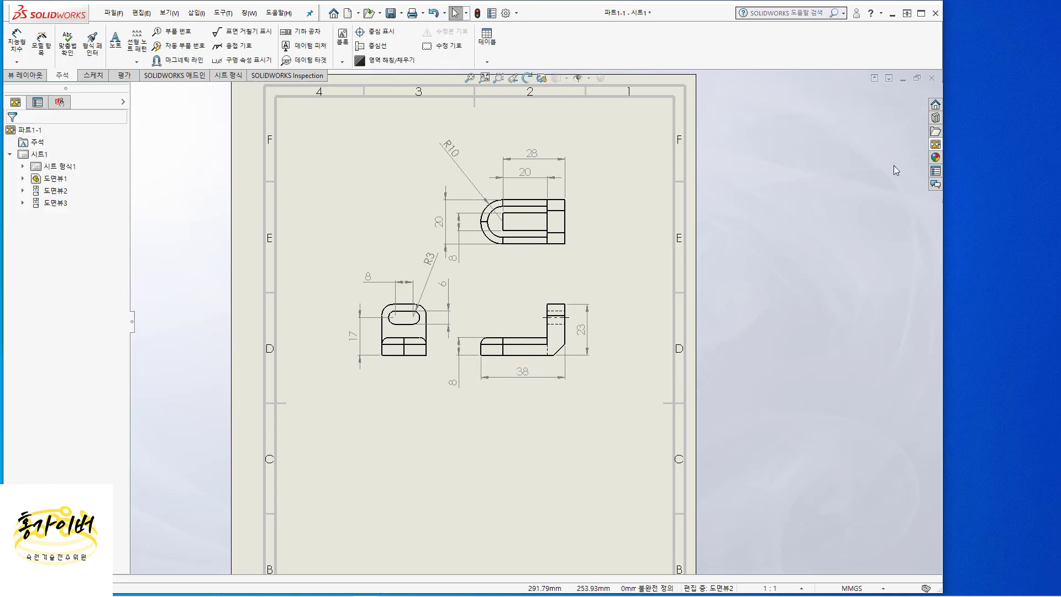
Step: Project an isometric view from the L-shaped side view and place it above the slotted end view
{"action": "left_click", "coordinate": [935, 144]}
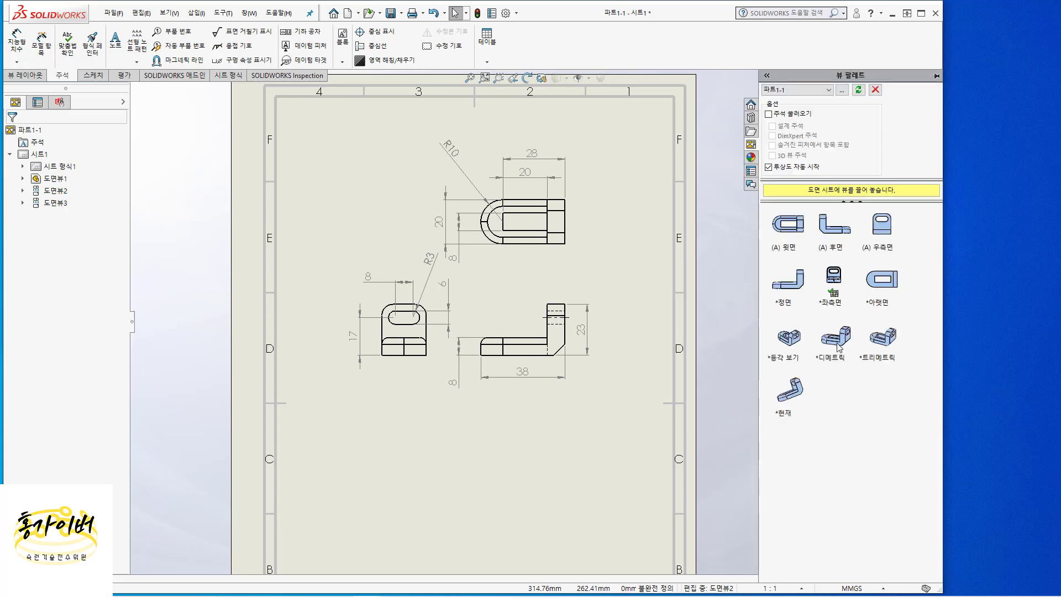
{"action": "left_click", "coordinate": [603, 251]}
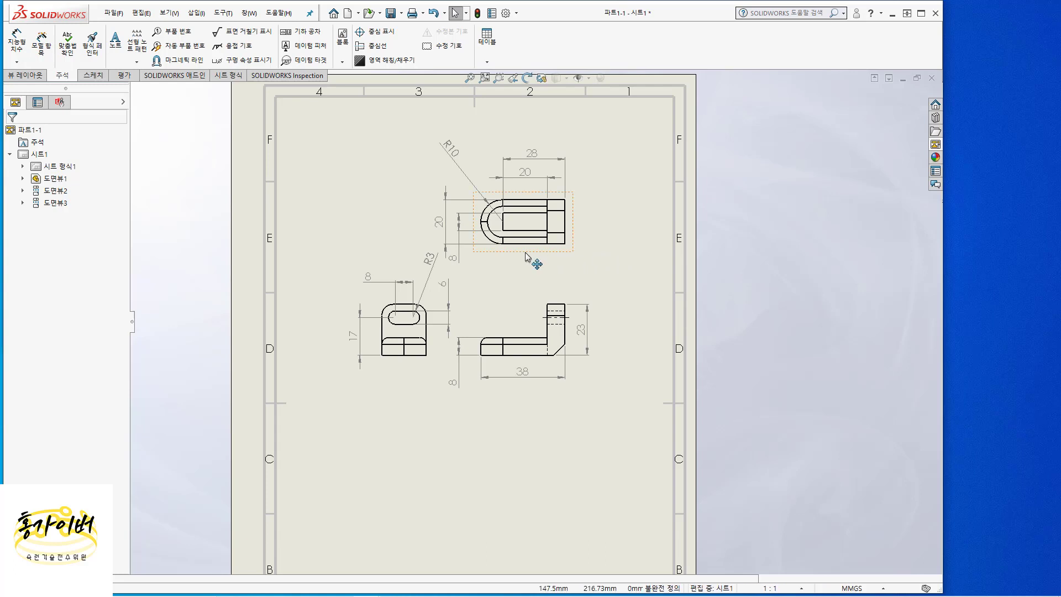
{"action": "left_click", "coordinate": [26, 74]}
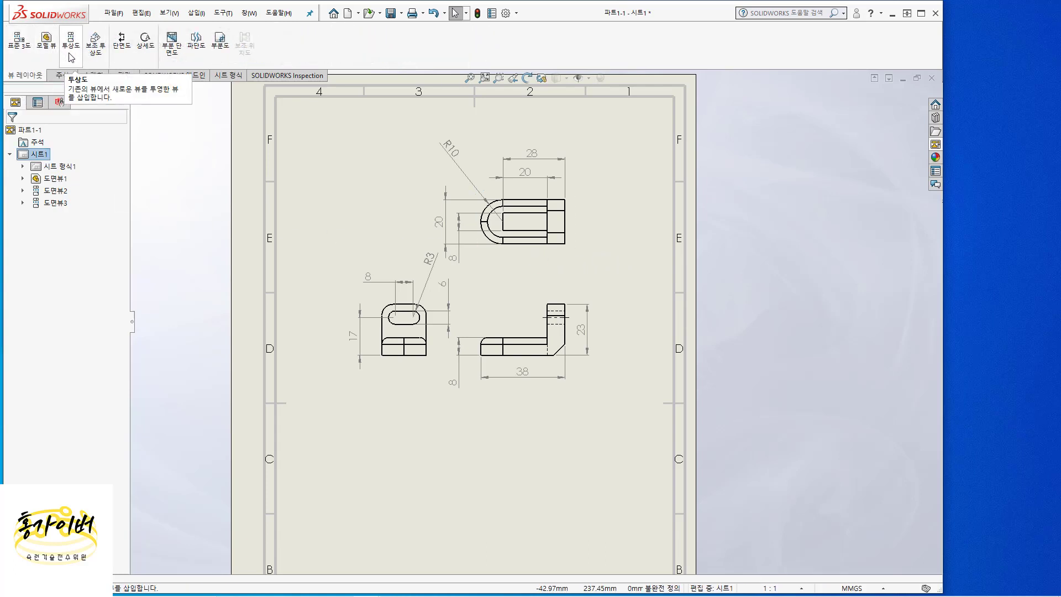
{"action": "left_click", "coordinate": [71, 46]}
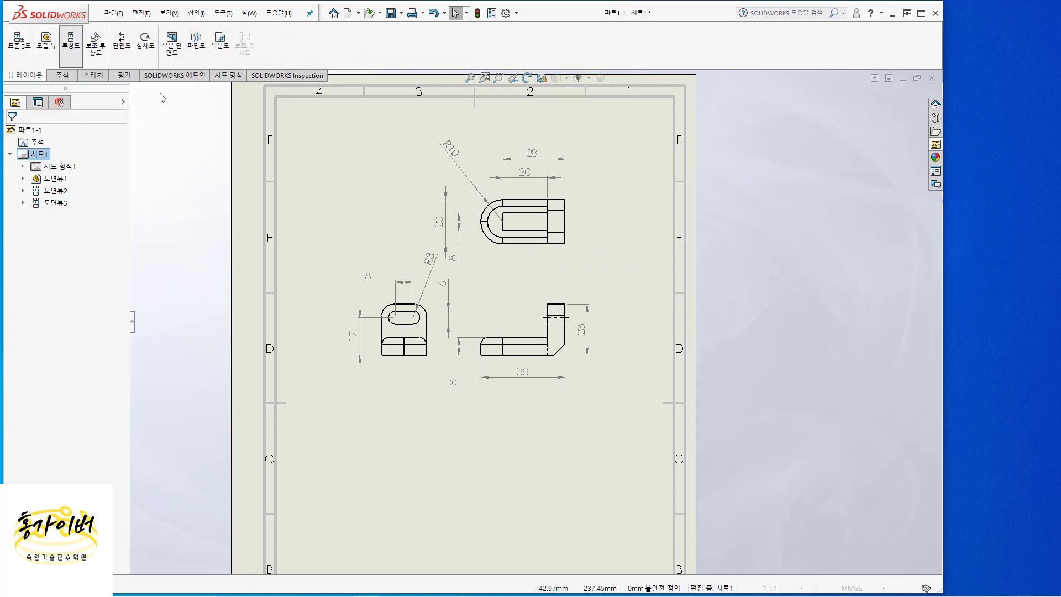
{"action": "left_click", "coordinate": [543, 341]}
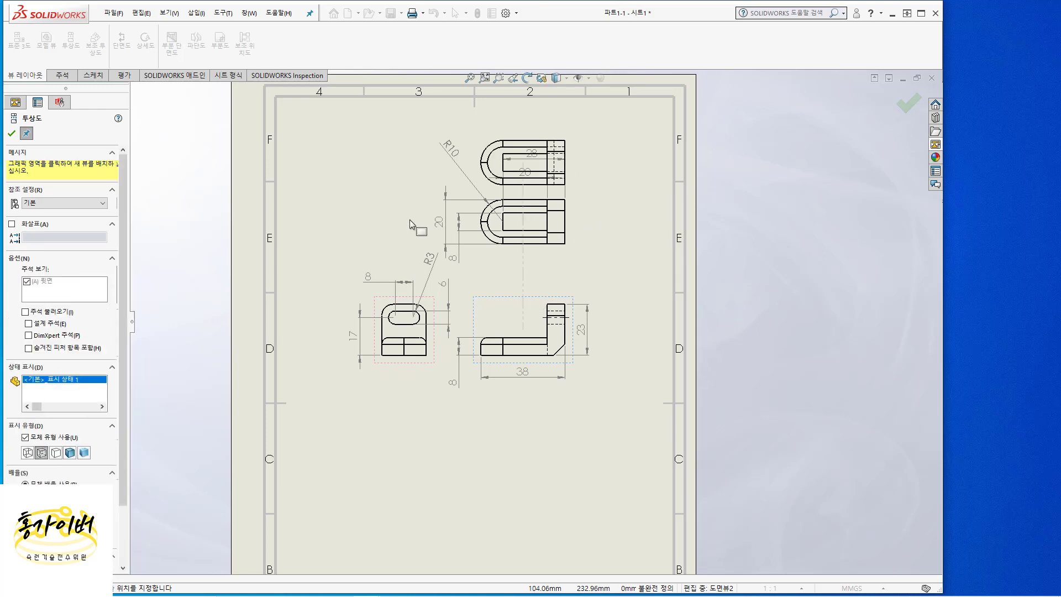
{"action": "left_click", "coordinate": [340, 227]}
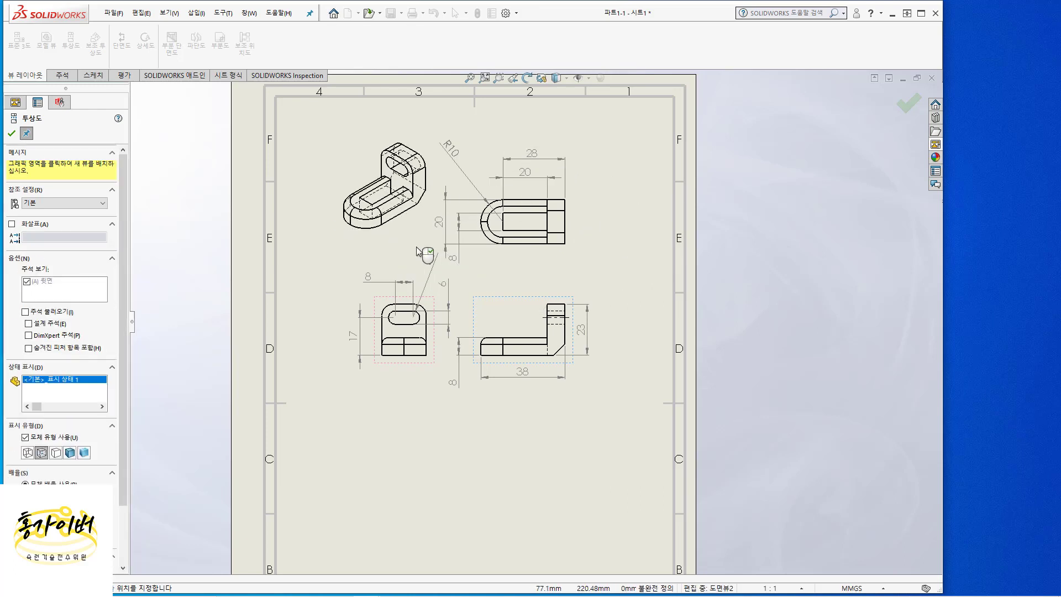
{"action": "key", "text": "Escape"}
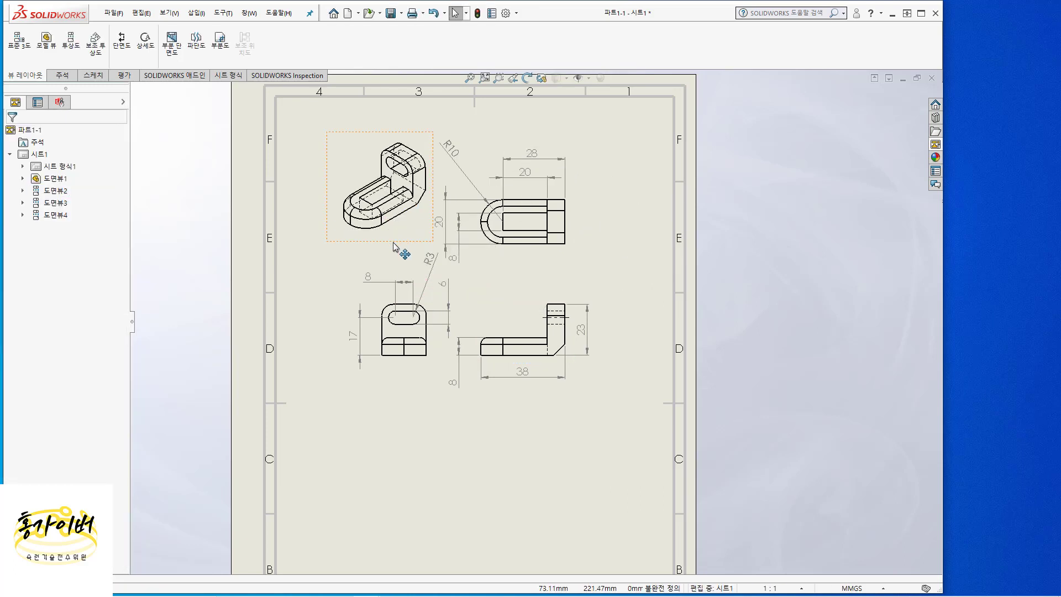
Step: Move the isometric view to the right of the top view and display it with hidden lines removed
{"action": "left_click_drag", "start_coordinate": [394, 247], "coordinate": [633, 303]}
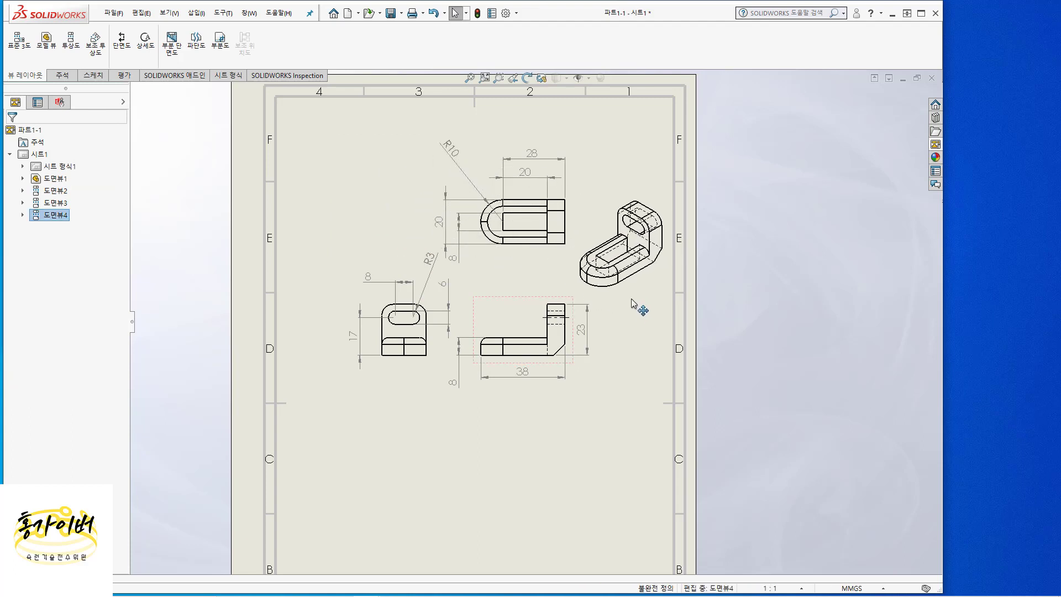
{"action": "left_click", "coordinate": [647, 337]}
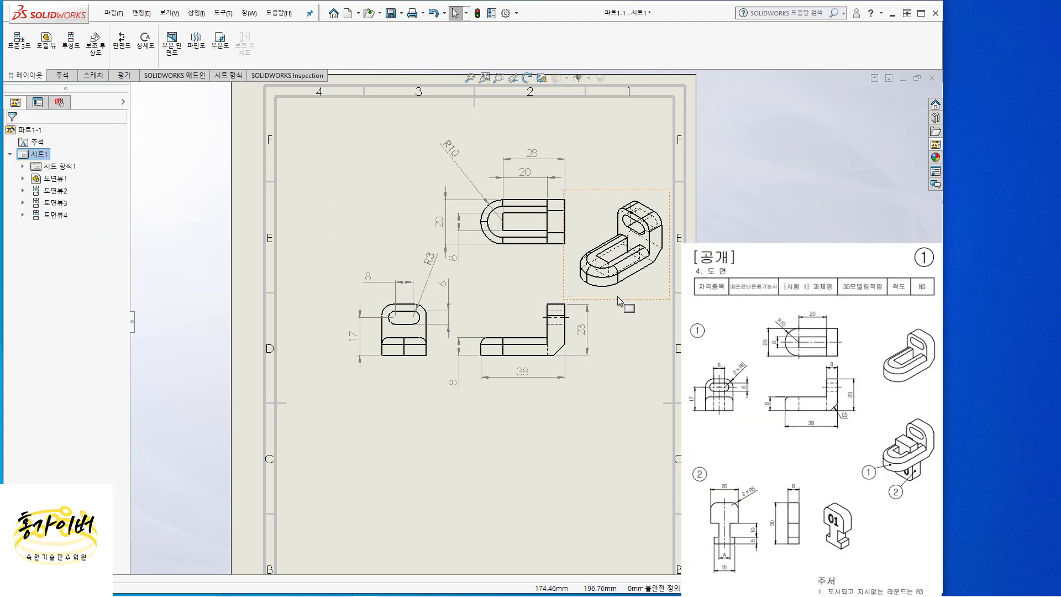
{"action": "left_click", "coordinate": [618, 297]}
{"action": "left_click", "coordinate": [57, 307]}
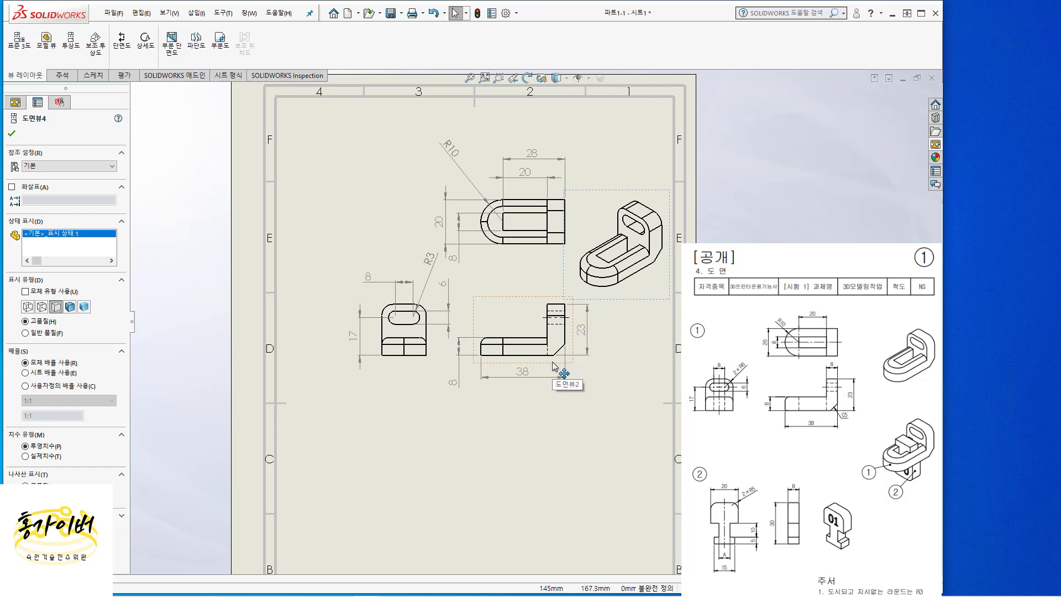
{"action": "scroll", "coordinate": [557, 375], "scroll_direction": "down", "scroll_amount": 2}
{"action": "scroll", "coordinate": [602, 340], "scroll_direction": "up", "scroll_amount": 3}
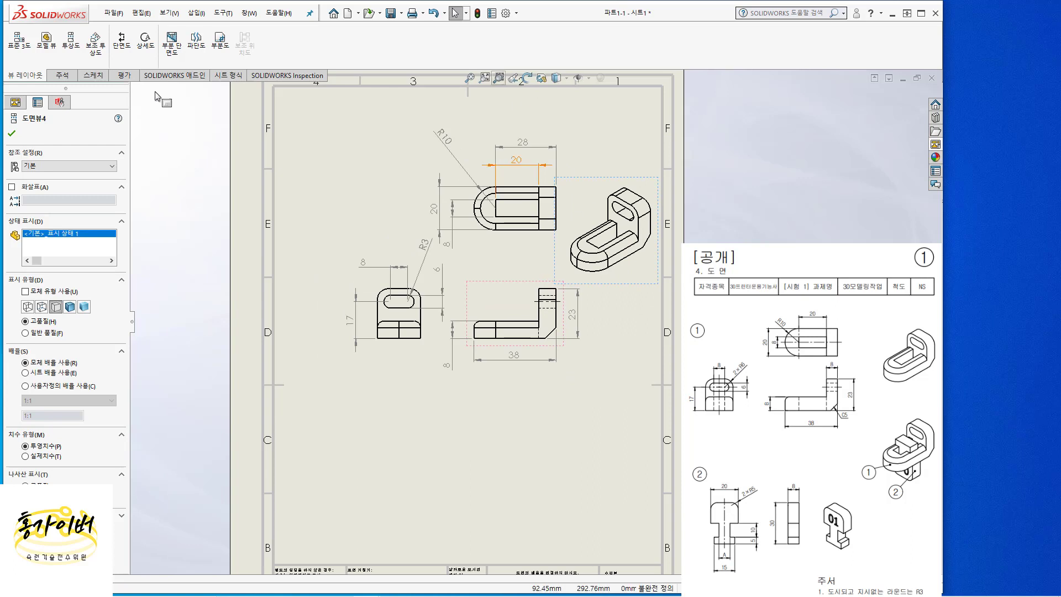
{"action": "left_click", "coordinate": [11, 133]}
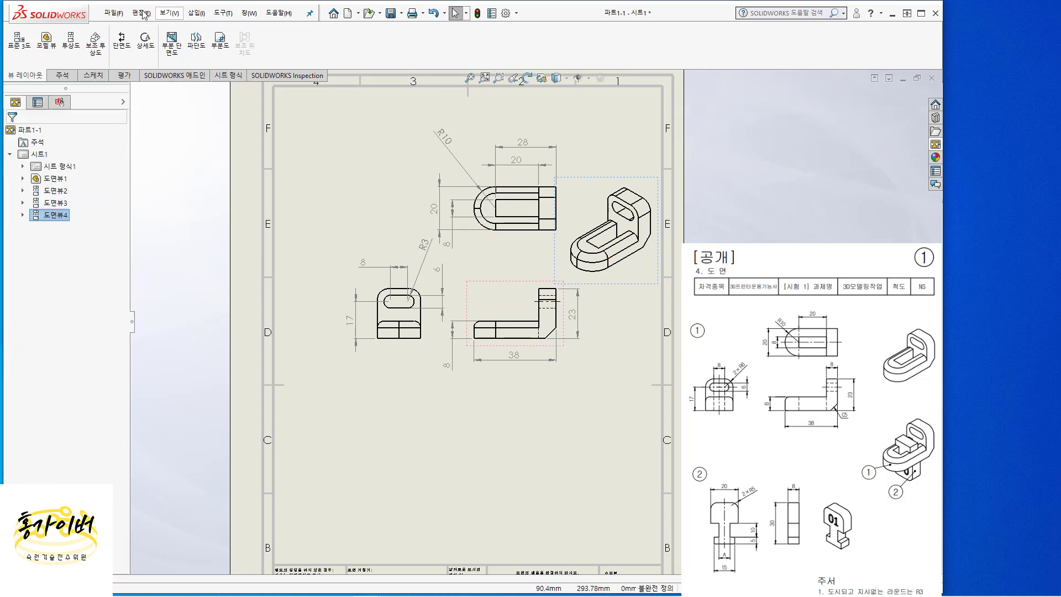
{"action": "left_click", "coordinate": [113, 13]}
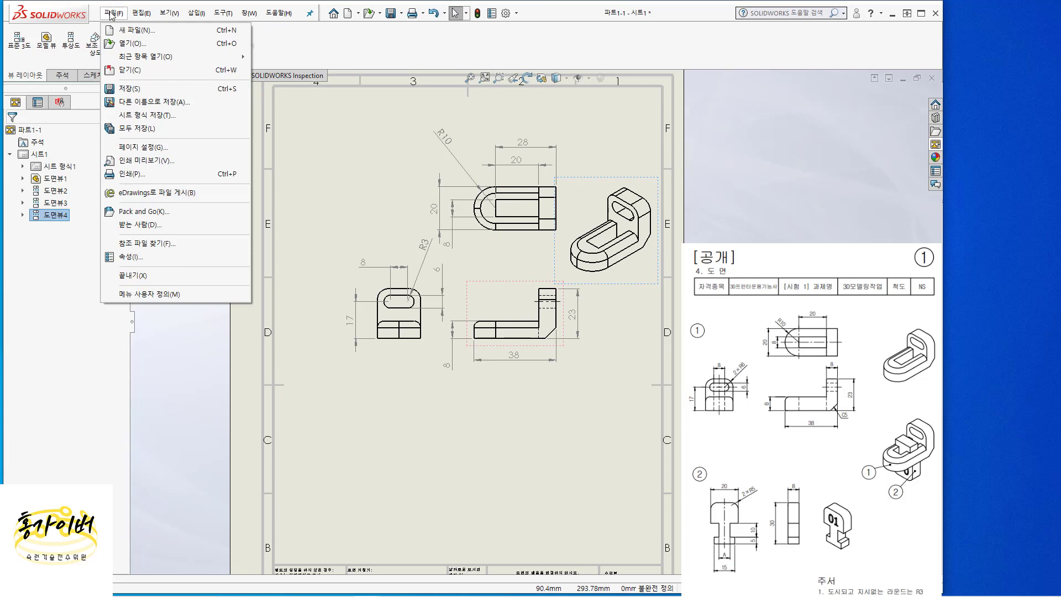
{"action": "left_click", "coordinate": [139, 102]}
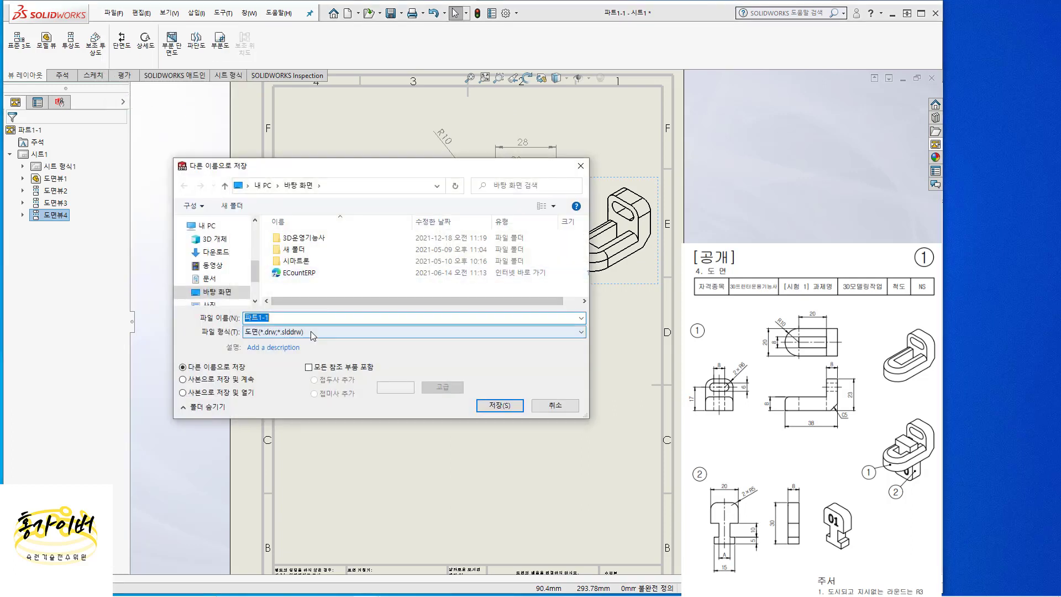
{"action": "left_click", "coordinate": [311, 331]}
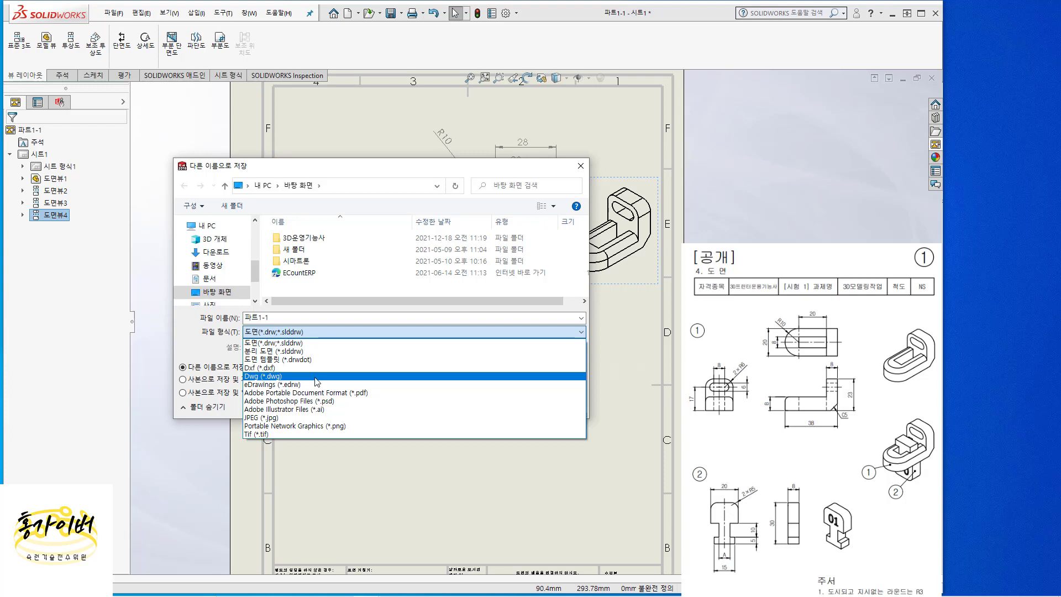
{"action": "left_click", "coordinate": [331, 343]}
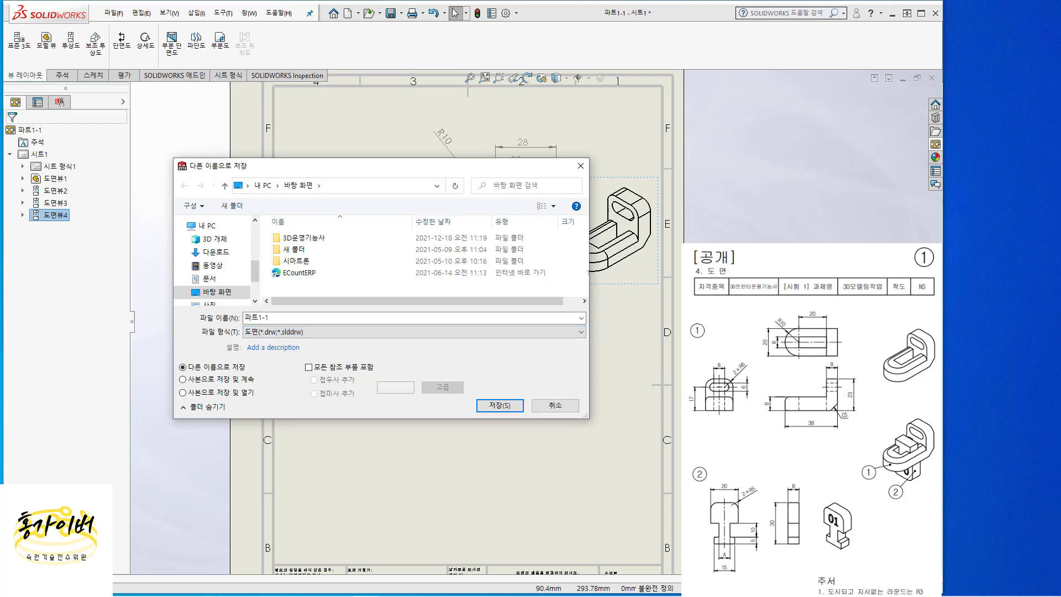
{"action": "left_click", "coordinate": [554, 405]}
{"action": "key", "text": "Escape"}
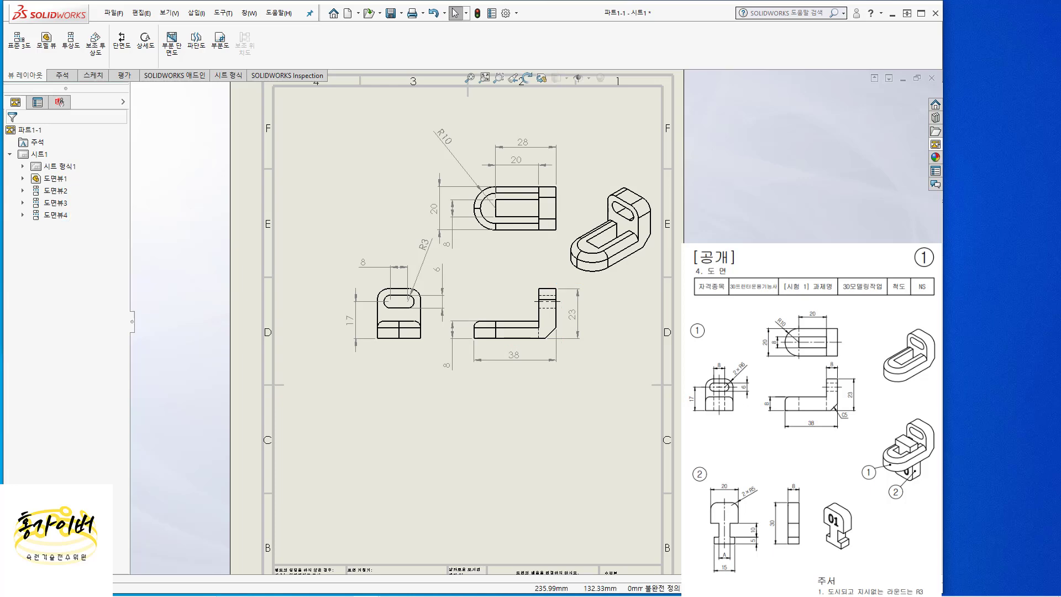